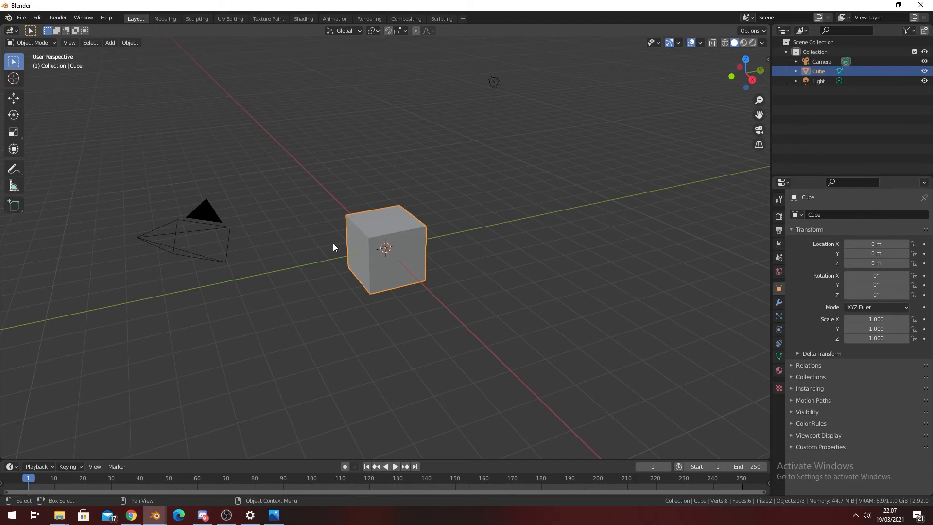
- Delete the default cube and the light from the scene, keeping the camera
middle_click_drag(272, 231, 353, 275, "shift")
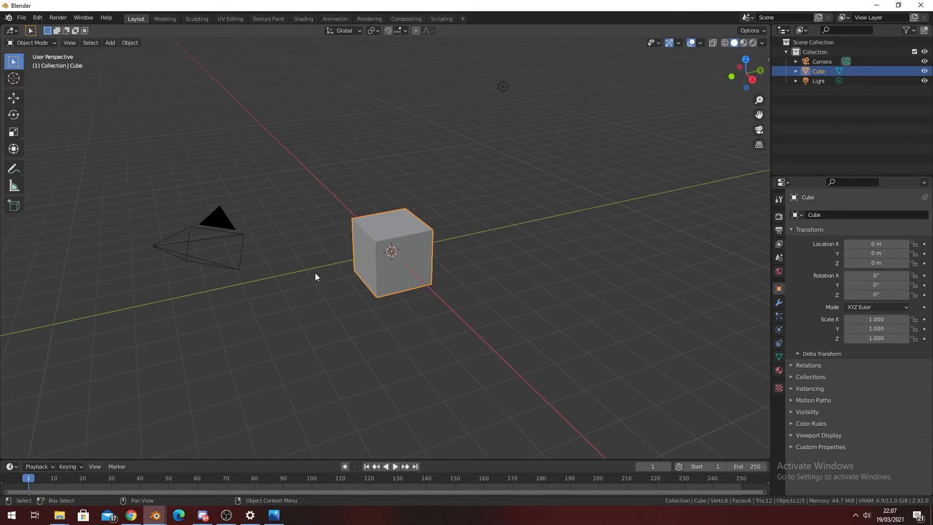
left_click(357, 209)
left_click(397, 245)
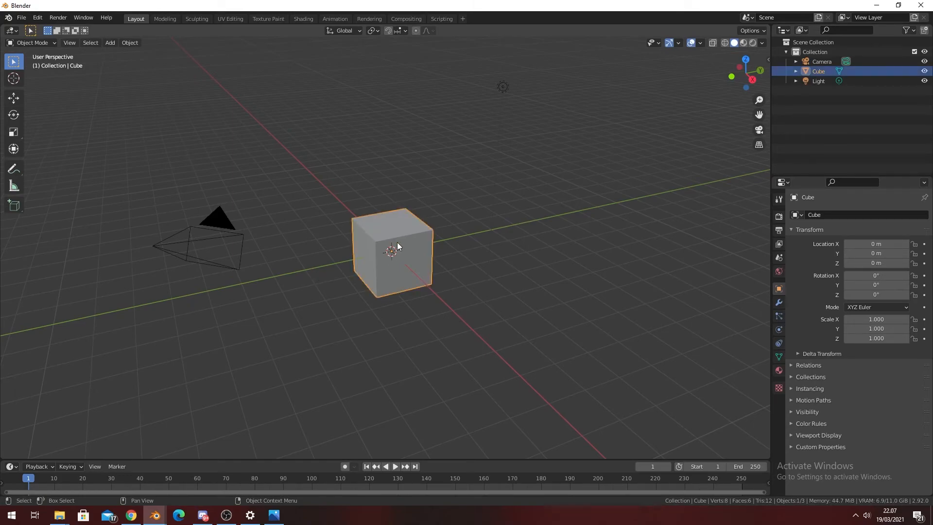
key("Delete")
left_click(502, 87)
key("Delete")
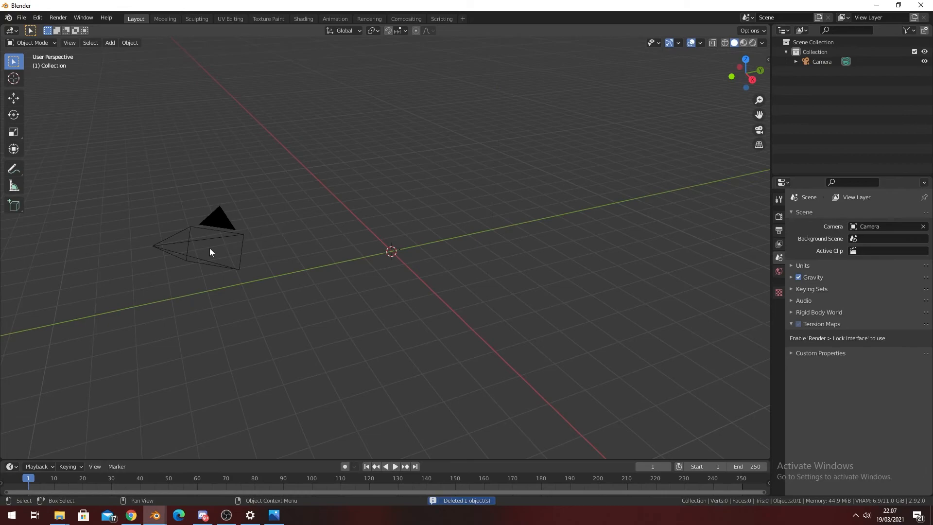
- Reset the camera's location and rotation to zero on all axes and look through it
left_click(210, 247)
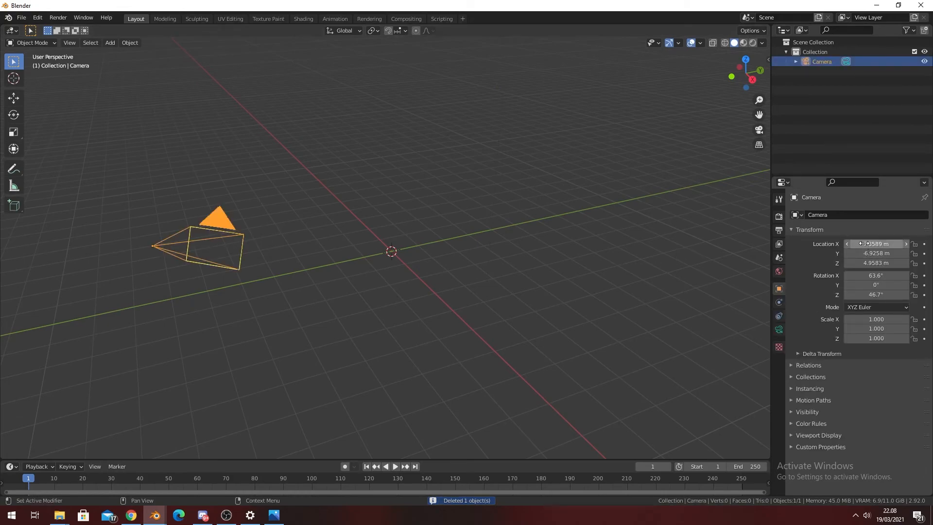
key("BackSpace")
key("BackSpace")
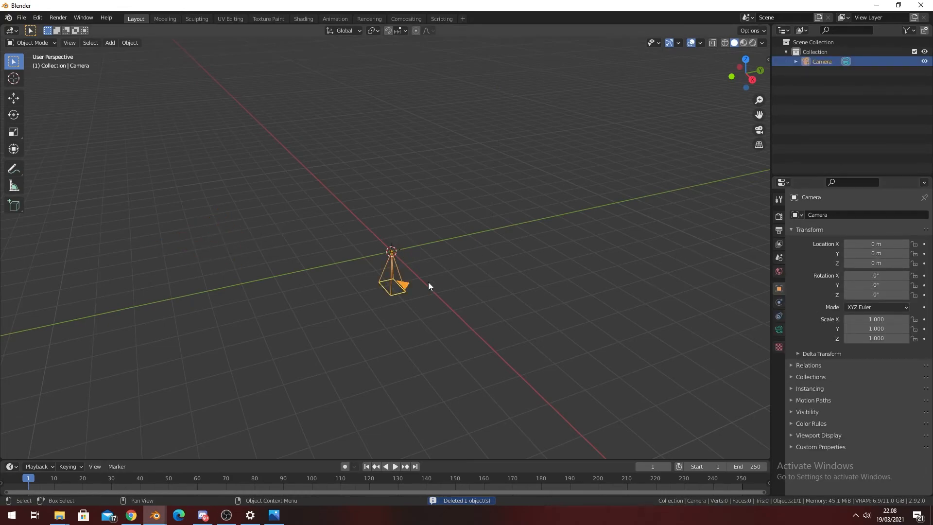
key("KP_0")
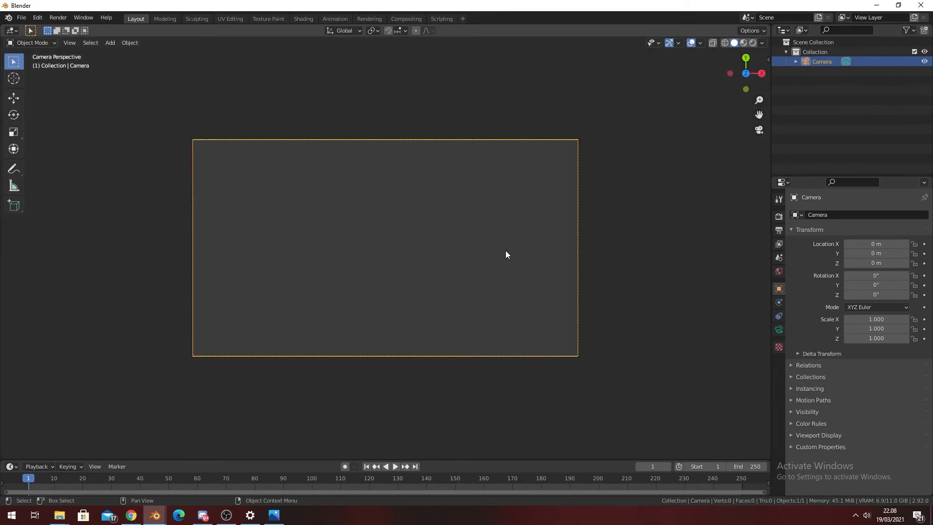
- Move the camera 8 m up along the Z axis and view the scene through it
key("KP_0")
key("g")
key("z")
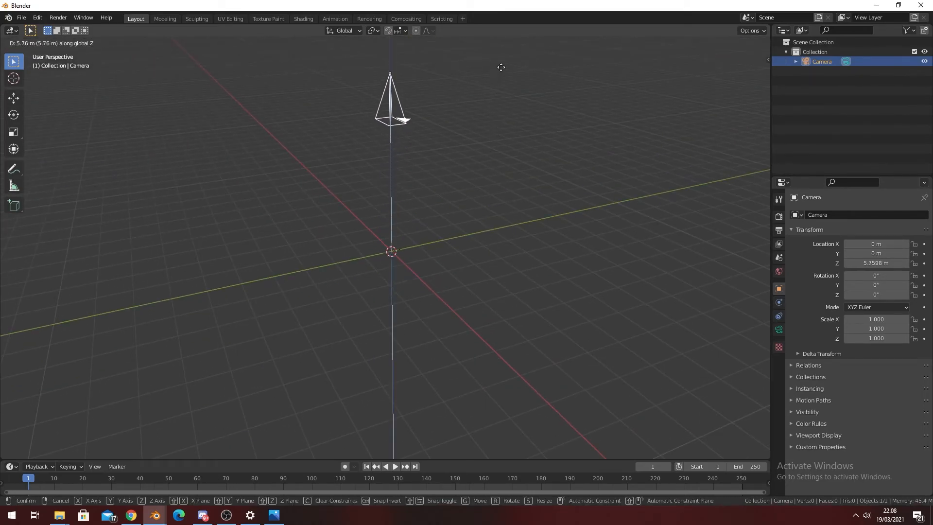
key("8")
key("Return")
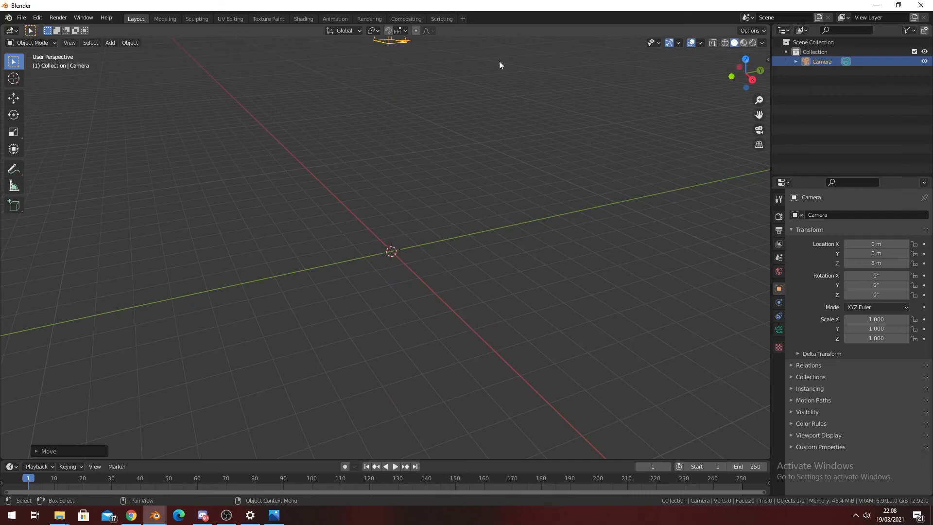
middle_click_drag(486, 178, 468, 340, "shift")
key("KP_0")
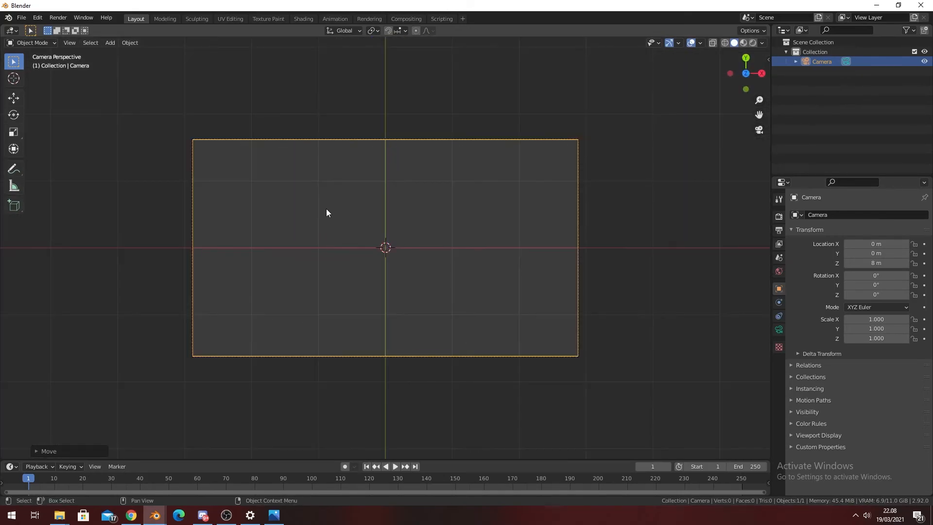
- Switch to the Shading workspace and add a mesh plane at the origin
left_click(305, 19)
key("KP_0")
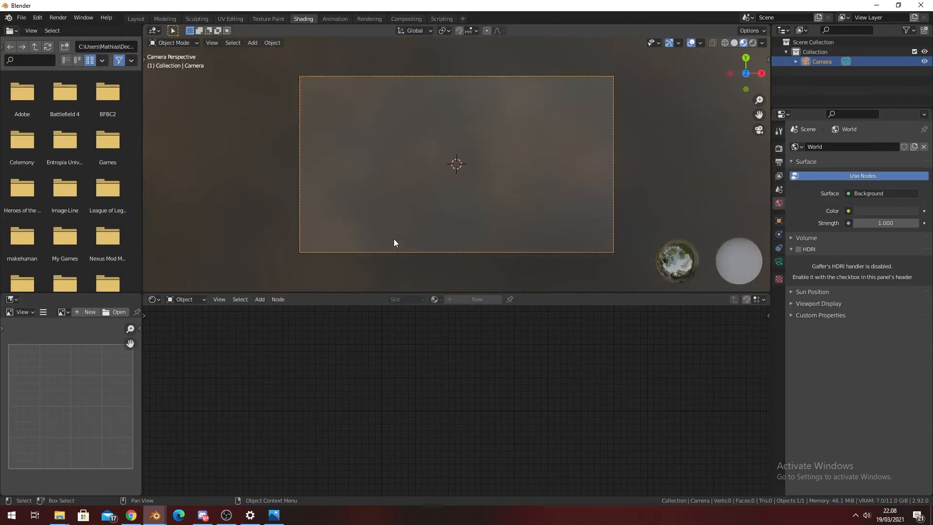
key("shift+a")
mouse_move(444, 165)
key("shift+a")
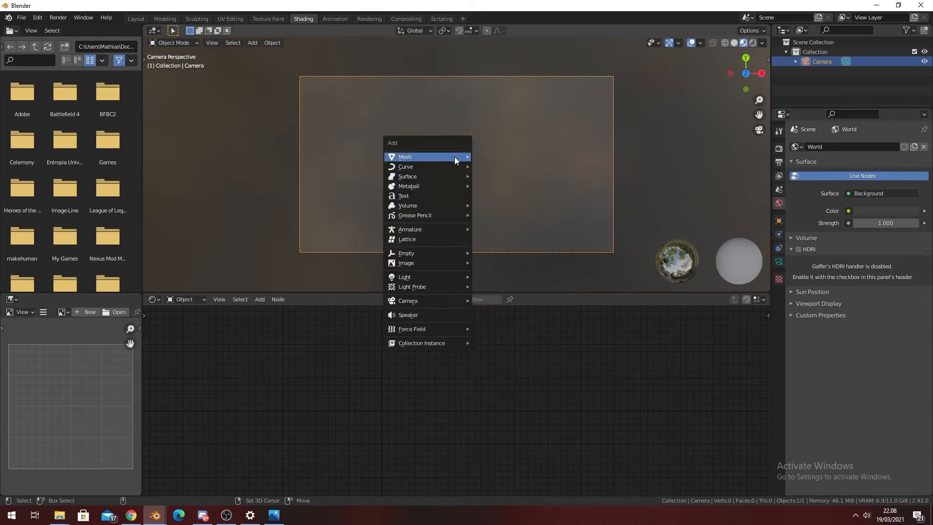
left_click(493, 156)
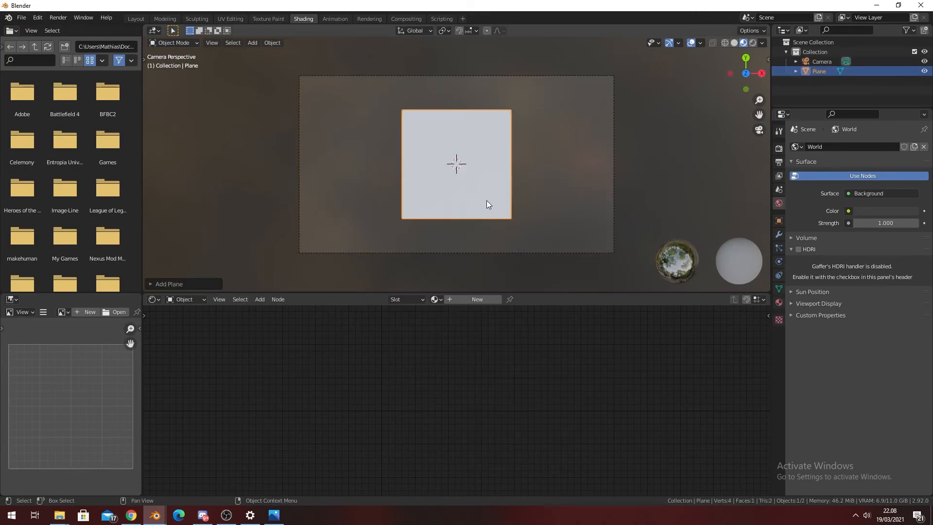
- Create a new material for the plane and add an image texture setup with mapping to its Principled BSDF
key("Tab")
left_click(481, 300)
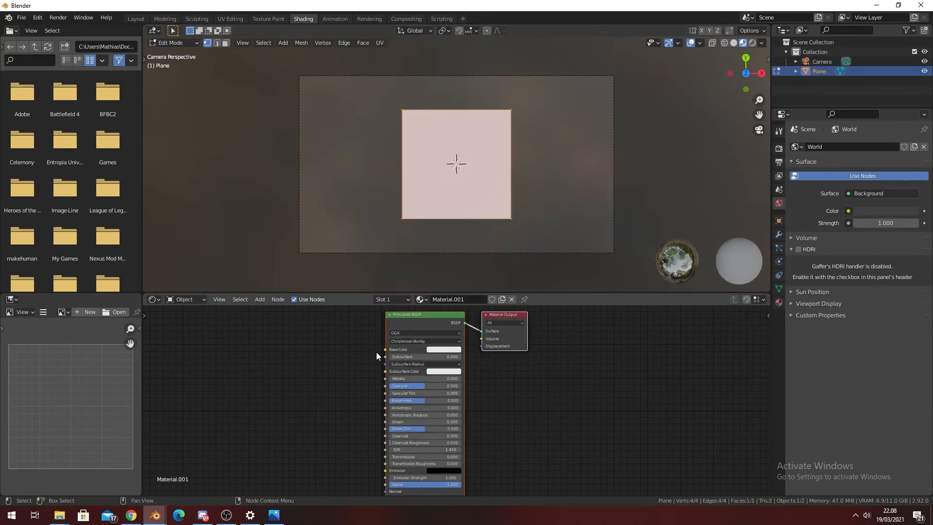
left_click(409, 325)
key("ctrl+t")
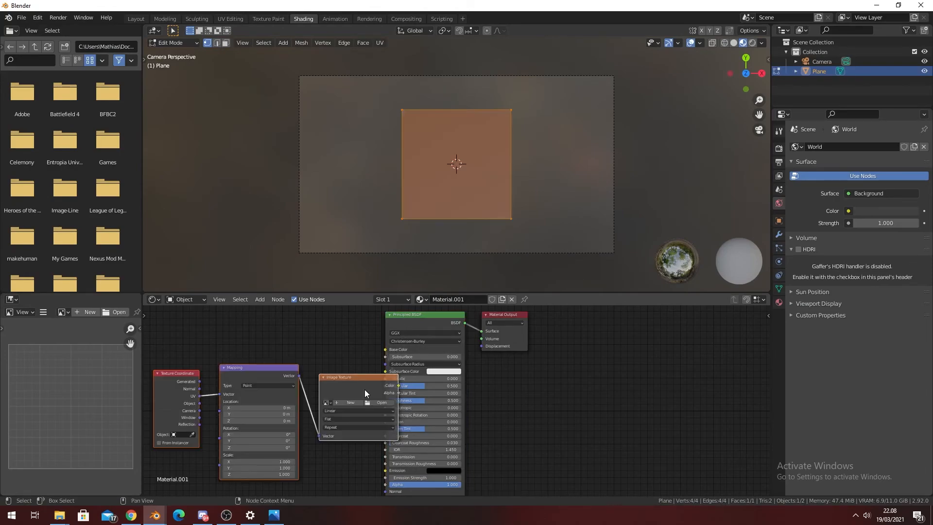
- Load Building.jpg from the photogrammetry Tutorial\textures folder into the image texture node
left_click_drag(365, 389, 288, 353)
left_click(306, 367)
left_click(440, 139)
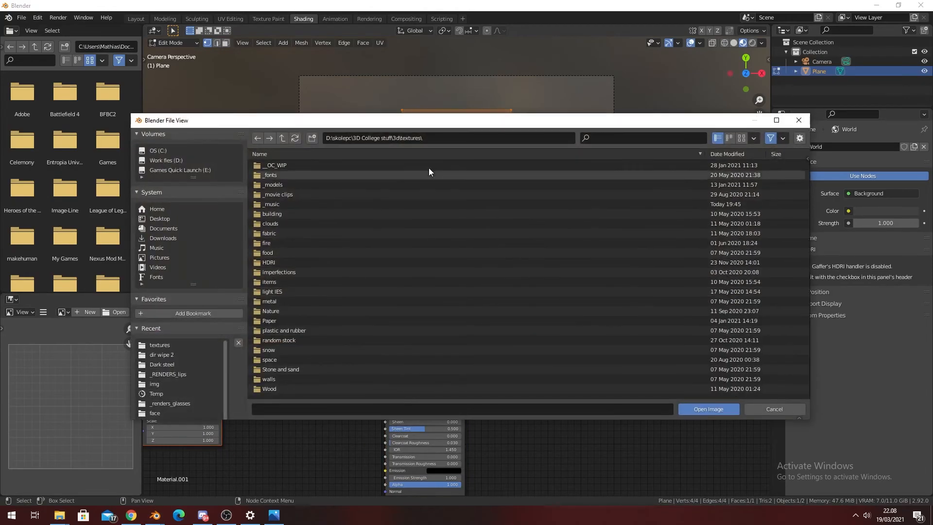
type("D:\\skolepc\\3D College stuff\\photogrammetry\\Tutorial\\textures")
key("Return")
left_click(302, 168)
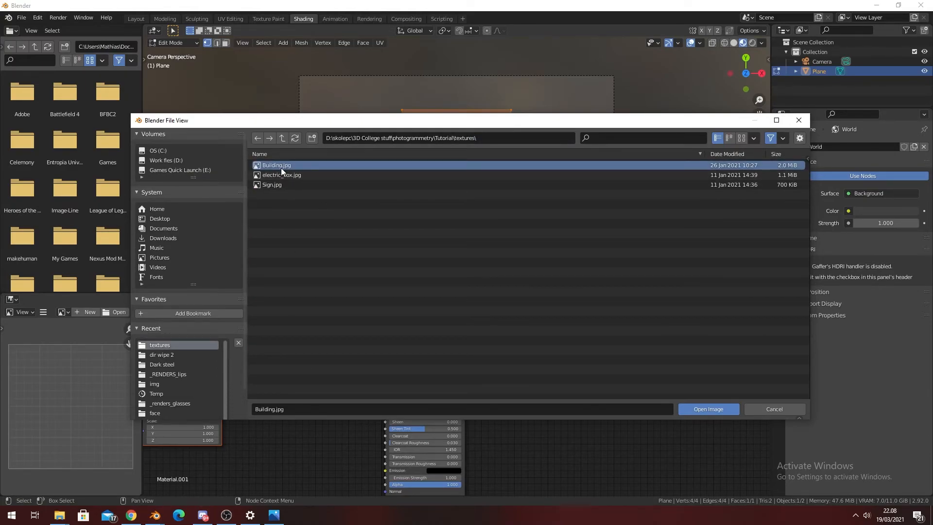
double_click(280, 168)
- Enlarge the plane's mesh in Edit Mode, then stretch it along X to suit the building photo's wide proportions
scroll(461, 228, "up", 5)
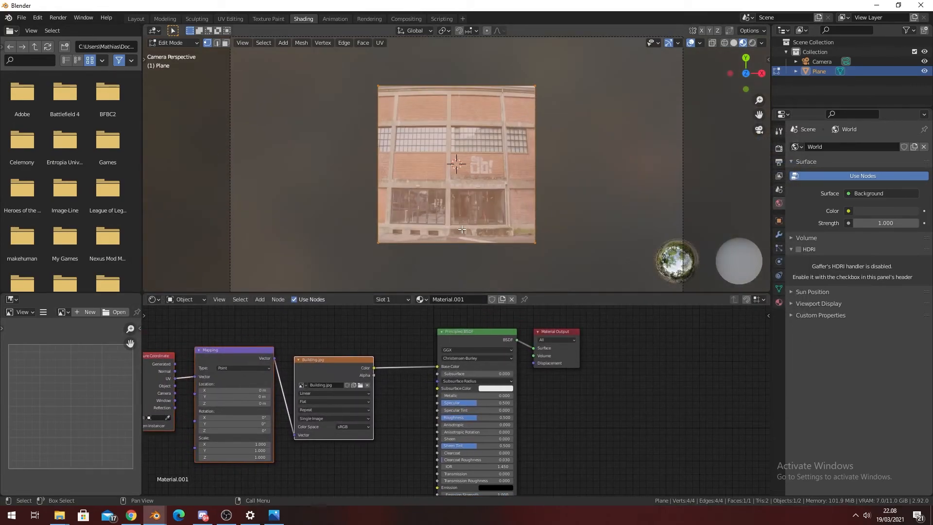
key("Tab")
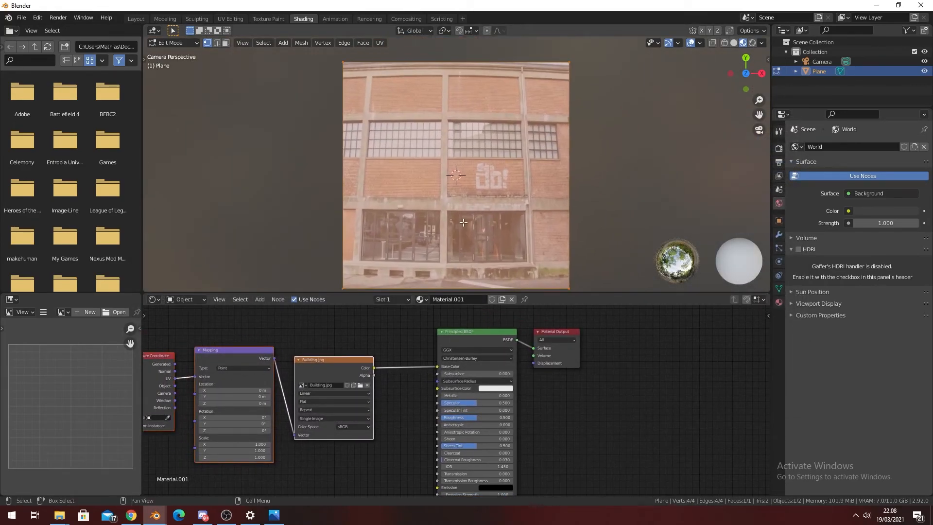
scroll(486, 207, "down", 2)
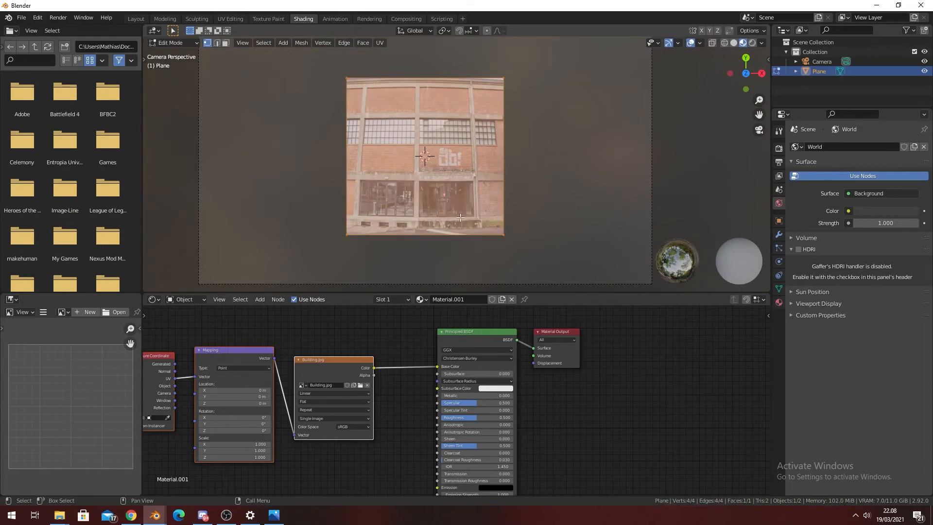
key("s")
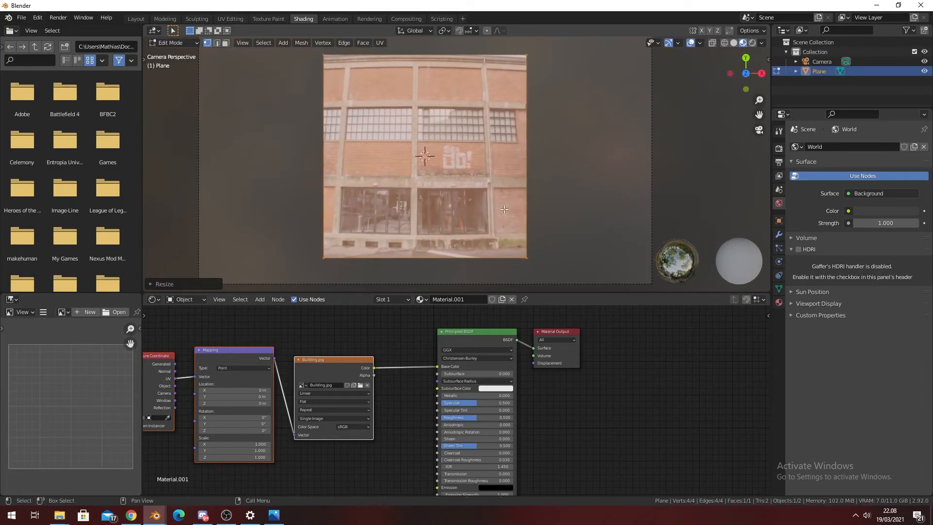
key("x")
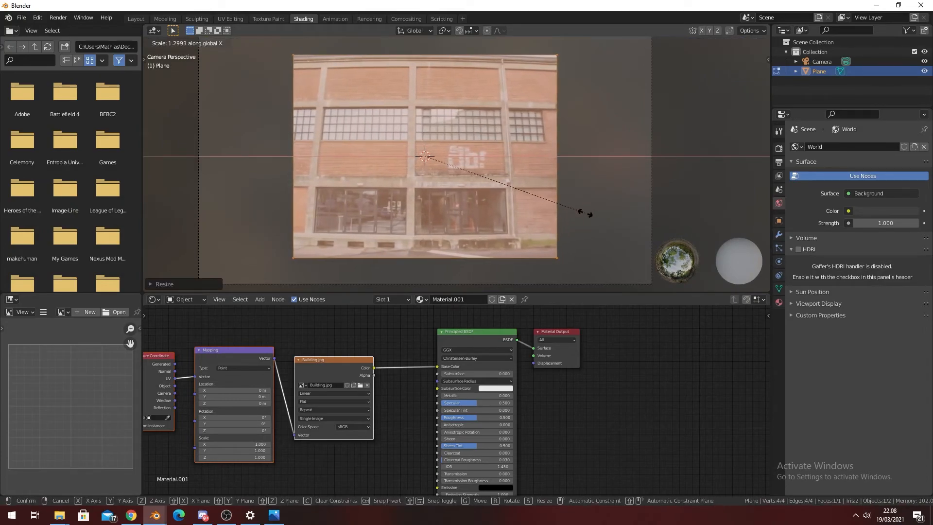
left_click(593, 214)
key("Tab")
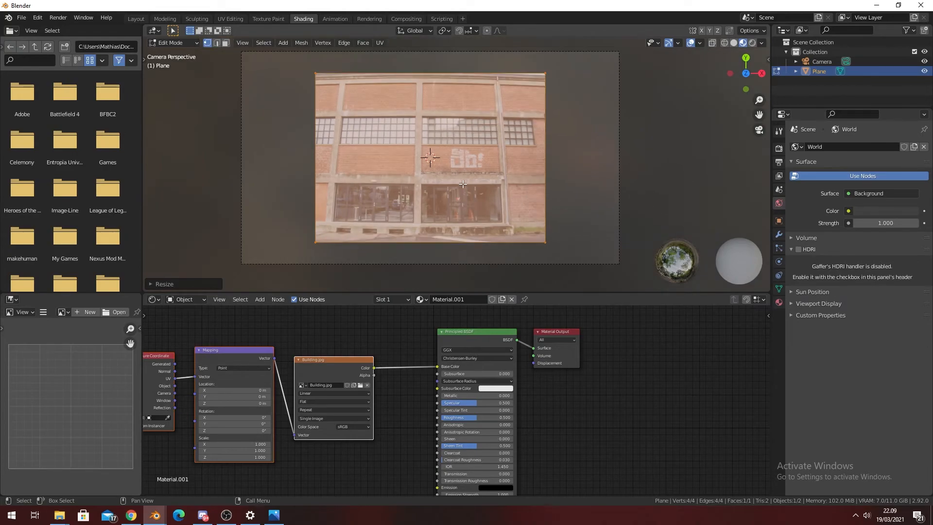
- Unwrap the plane's mesh in Edit Mode with Project from View through the camera
left_click(779, 221)
key("Tab")
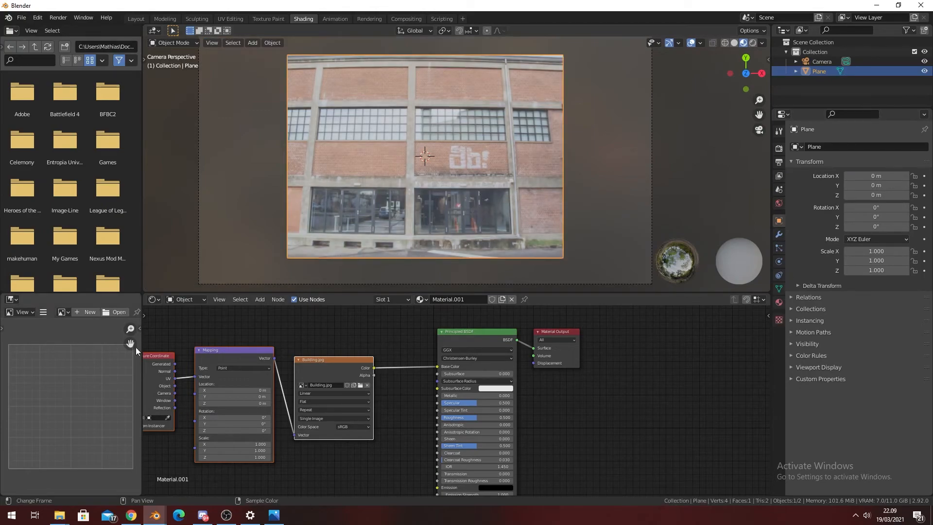
key("Tab")
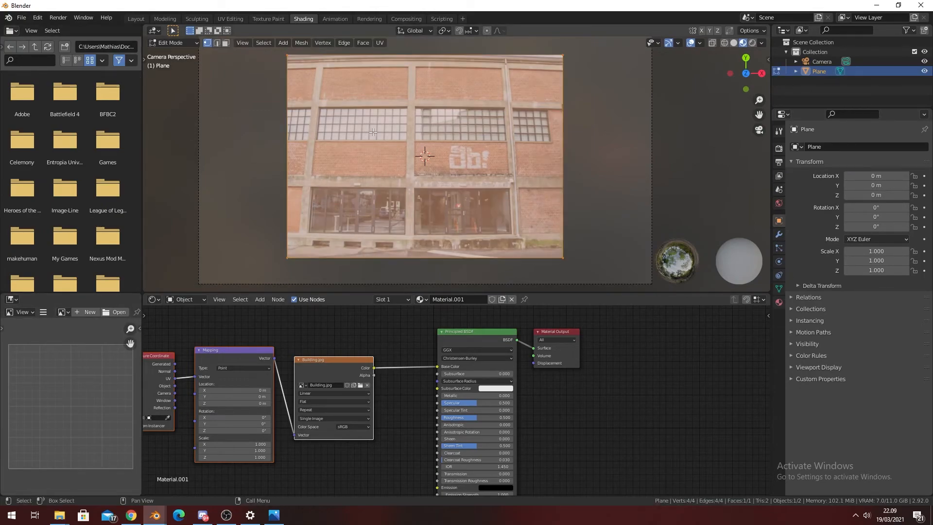
key("u")
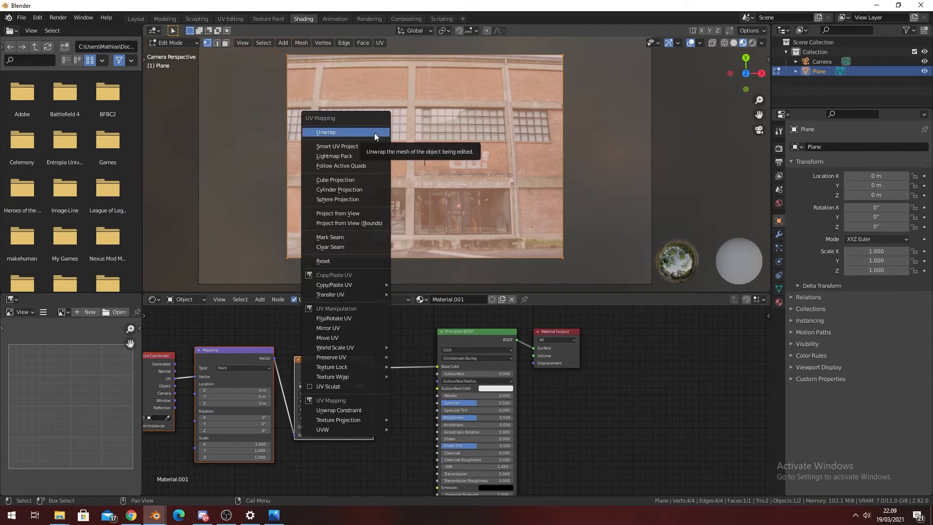
left_click(361, 213)
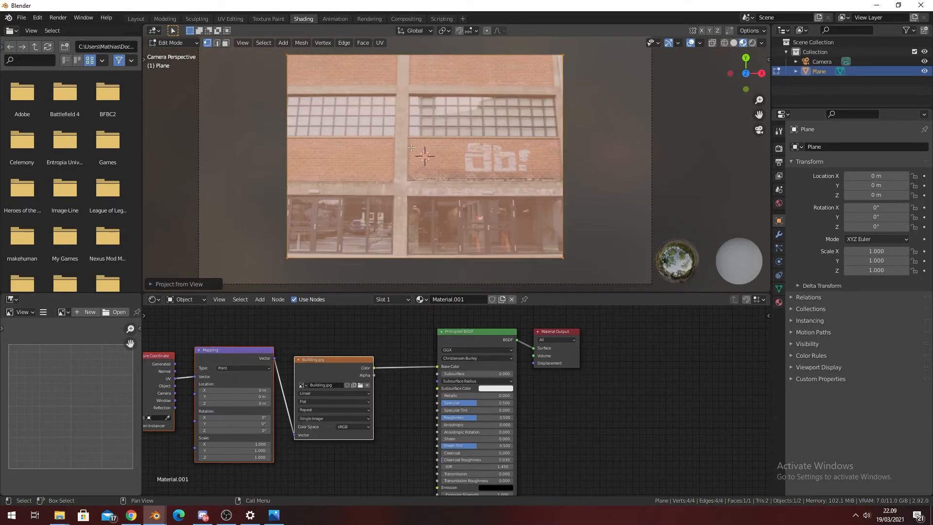
scroll(413, 153, "down", 2)
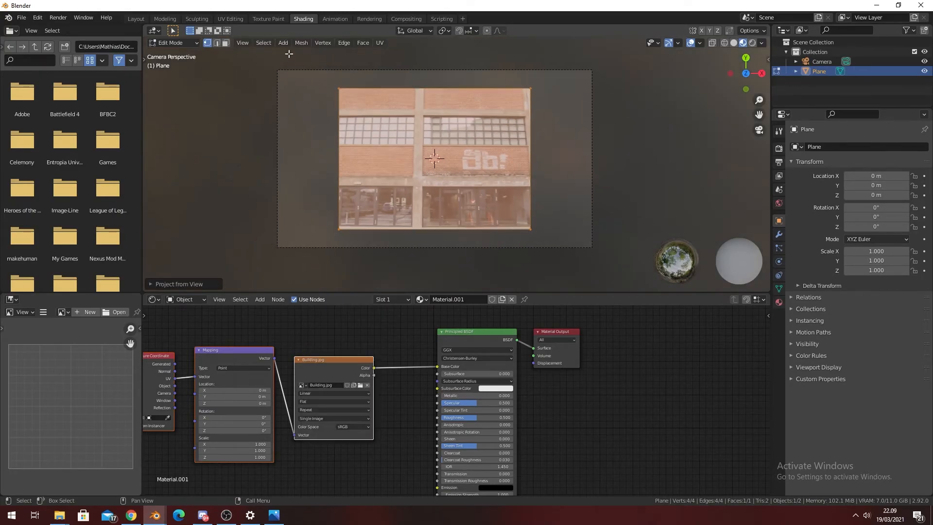
- Switch to the UV Editing workspace, frame the building image with its UV layout, and set the 3D view to the camera
left_click(224, 18)
scroll(233, 279, "down", 4)
scroll(206, 244, "up", 4)
middle_click_drag(152, 286, 247, 340)
left_click(157, 211)
middle_click_drag(178, 257, 203, 291)
middle_click_drag(247, 261, 107, 227)
middle_click_drag(261, 244, 264, 229)
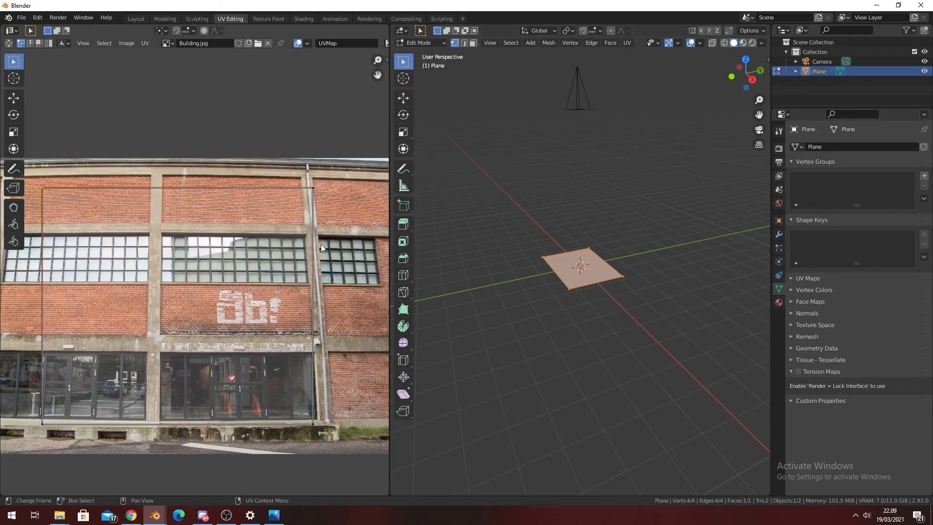
middle_click_drag(254, 420, 334, 410)
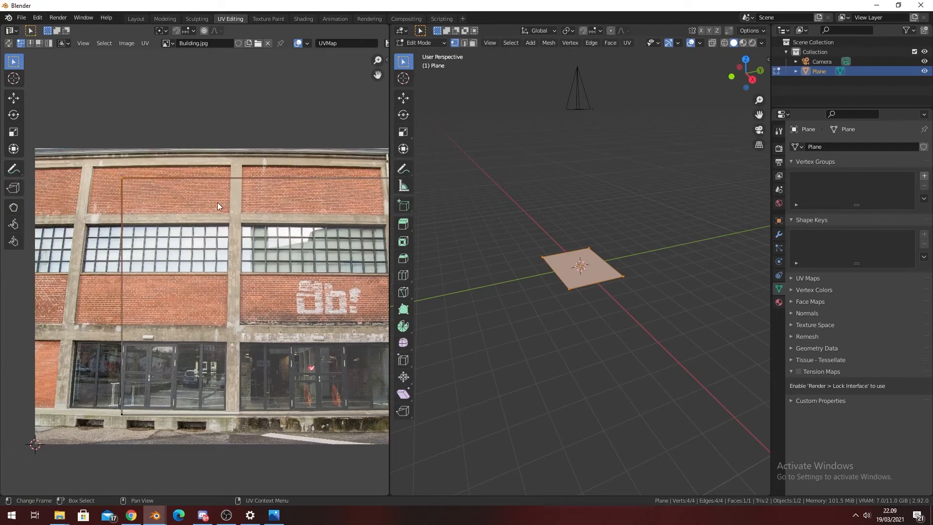
middle_click_drag(192, 191, 156, 195)
scroll(279, 208, "down", 1)
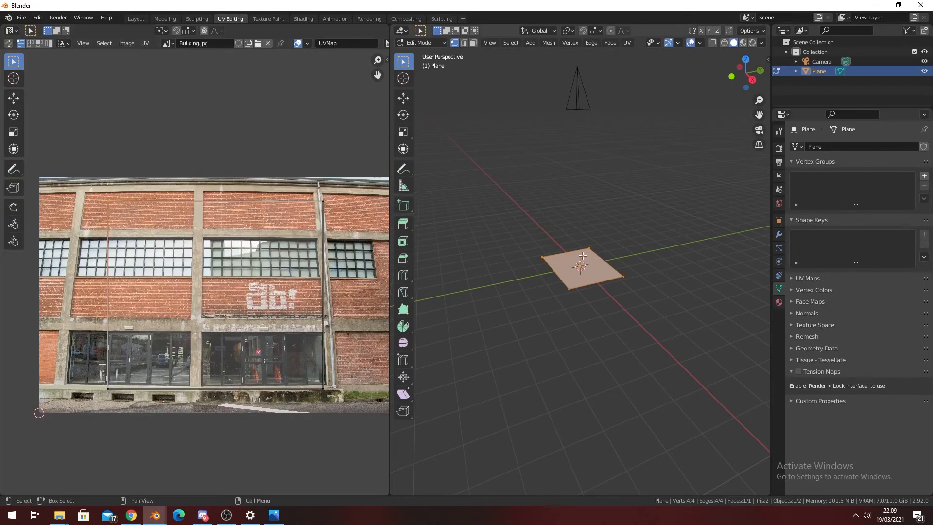
middle_click_drag(591, 258, 578, 254)
key("KP_0")
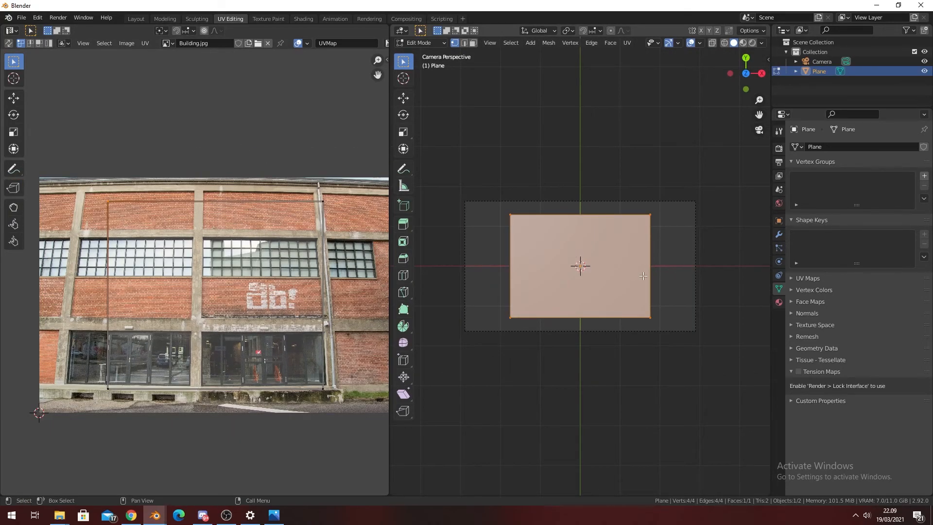
- Narrow the plane along global X to a roughly square shape and display its texture with material preview shading
key("s")
key("x")
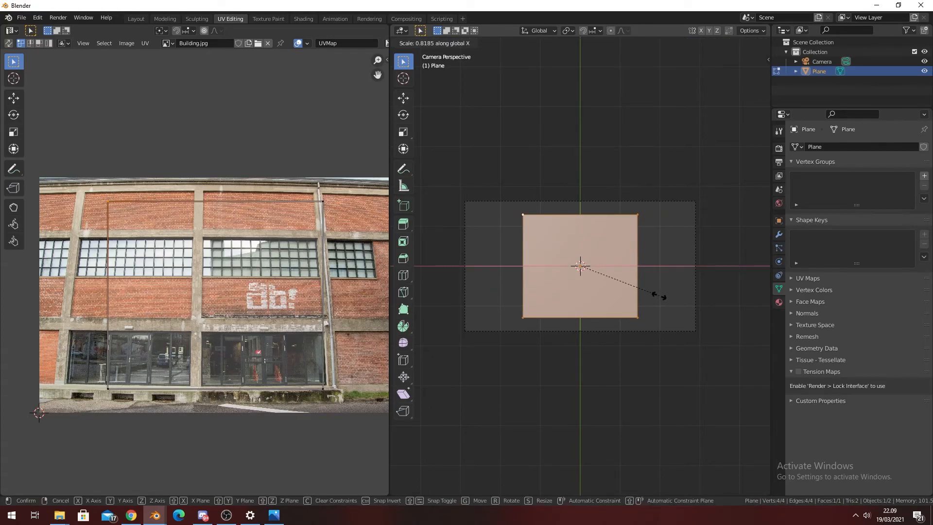
left_click(650, 293)
key("z")
left_click(655, 237)
key("z")
left_click(656, 294)
key("Home")
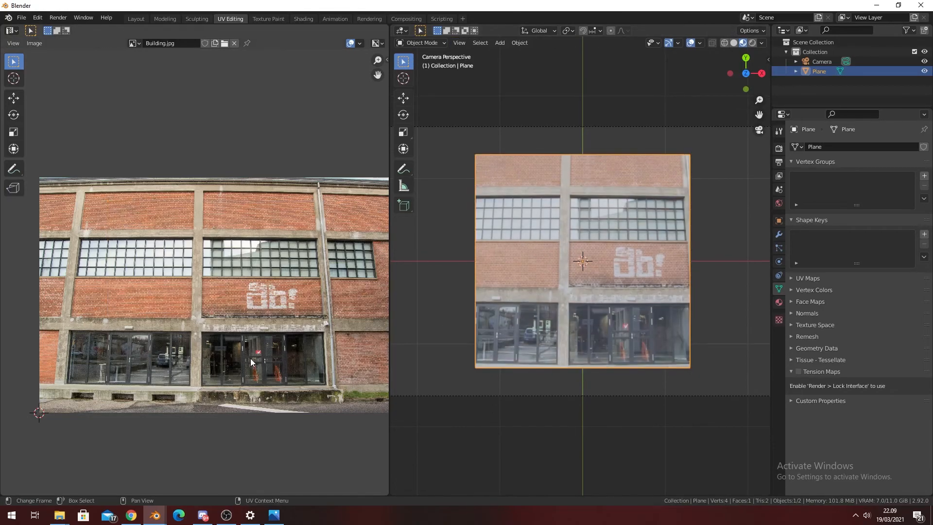
- Move the plane's two left UV corners outward onto the left pillar of the building facade in the image
left_click_drag(105, 382, 53, 397)
left_click_drag(108, 202, 77, 184)
middle_click_drag(204, 224, 136, 248)
scroll(135, 248, "up", 4)
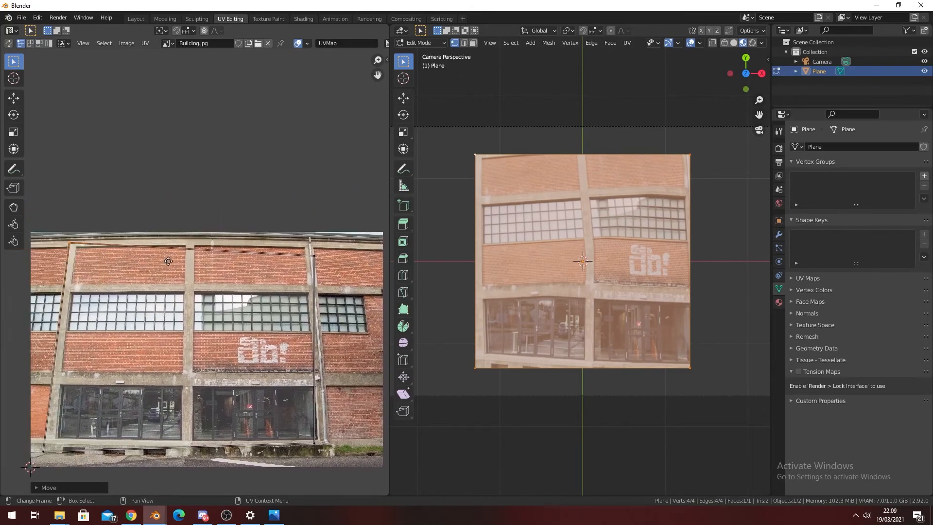
mouse_move(81, 225)
left_mouse_down()
mouse_move(74, 214)
mouse_move(79, 221)
left_mouse_up()
- Move the plane's upper-right UV corner onto the top of the right pillar in the building image
scroll(224, 226, "down", 4)
middle_click_drag(272, 233, 110, 245)
right_click(252, 274)
key("Escape")
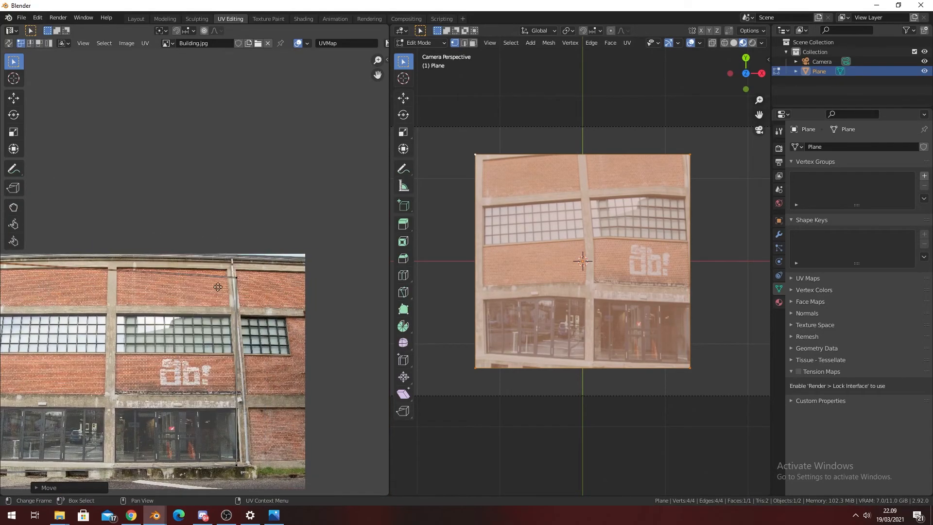
scroll(182, 290, "up", 5)
left_click_drag(135, 297, 130, 250)
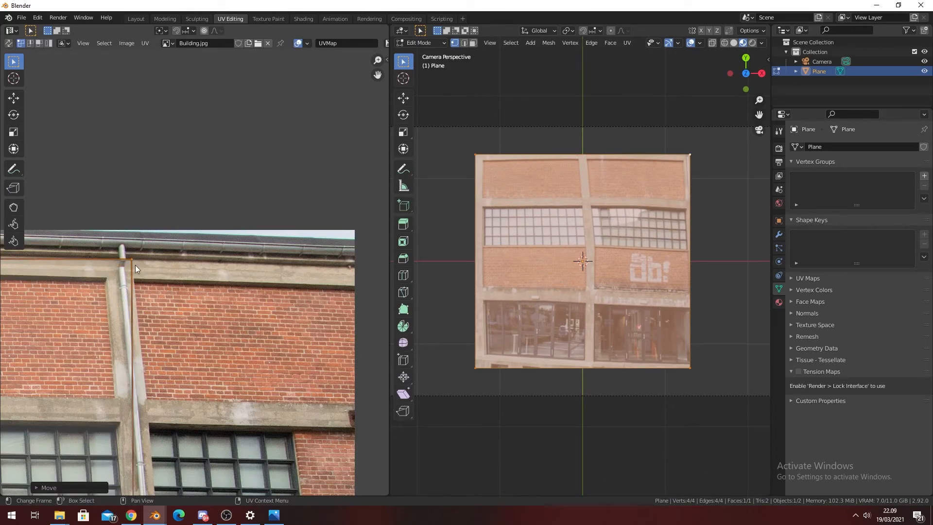
- Move the plane's lower-right UV corner onto the base of the right pillar where the facade meets the street
scroll(151, 400, "down", 1)
middle_click_drag(151, 401, 141, 218)
middle_click_drag(172, 337, 171, 314)
left_click_drag(184, 324, 216, 362)
left_click(214, 362)
key("g")
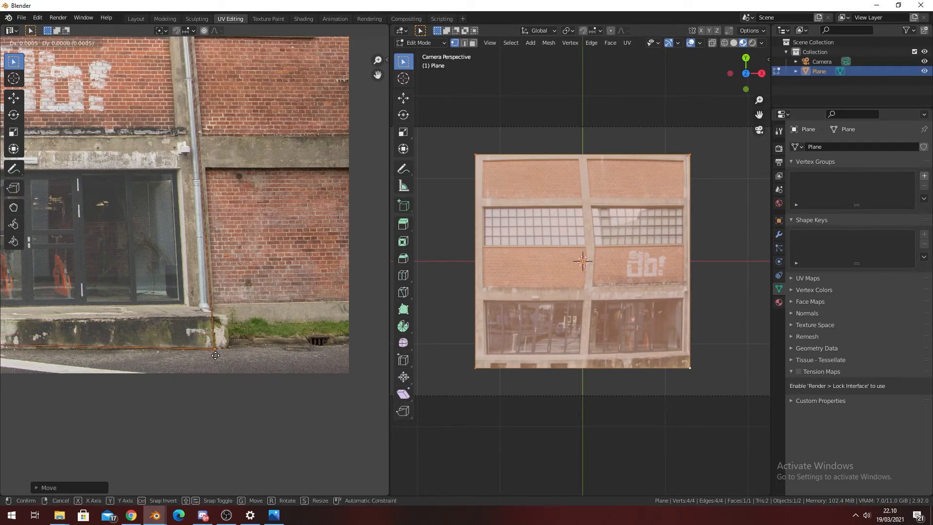
left_click(214, 359)
- Nudge the lower-left UV corner down to the base of the left pillar at ground level
scroll(215, 359, "down", 3)
middle_click_drag(154, 331, 340, 290)
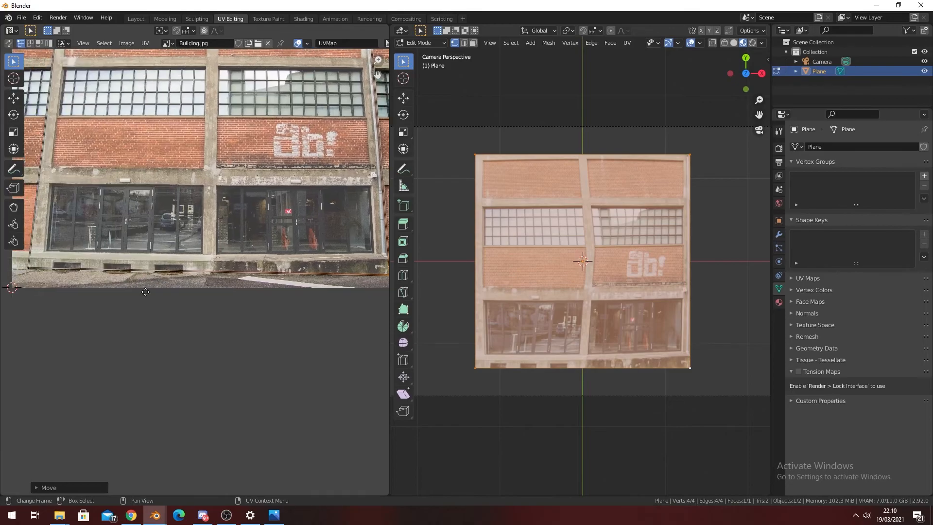
middle_click_drag(61, 272, 188, 299)
scroll(187, 299, "up", 4)
left_click(108, 294)
key("g")
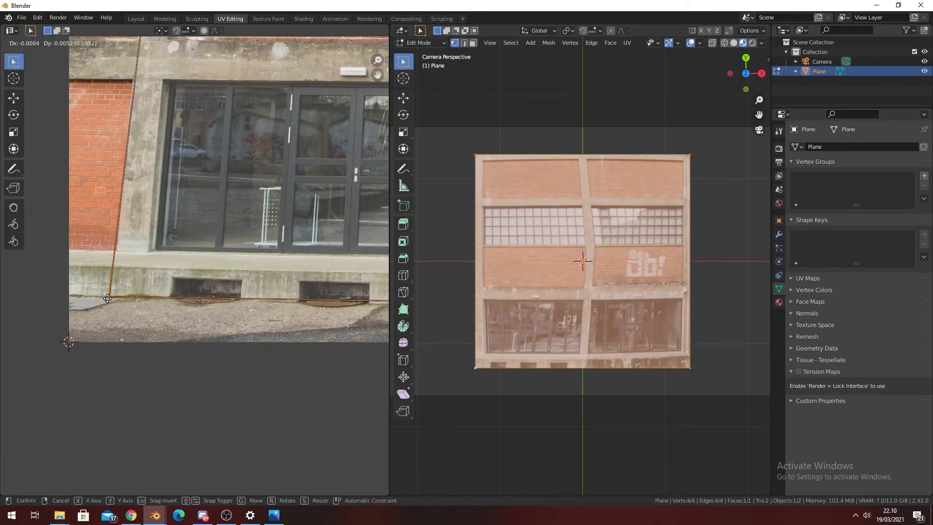
left_click(109, 299)
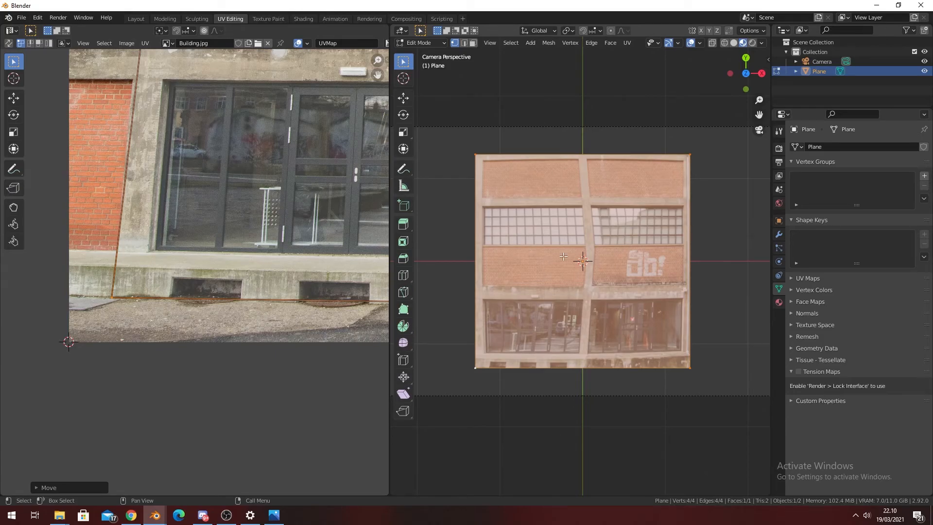
- Try subdividing the plane with dense horizontal and vertical loop cuts, and undo both sets
scroll(260, 181, "down", 3)
middle_click_drag(253, 194, 194, 355)
middle_click_drag(308, 217, 294, 232)
middle_click_drag(308, 192, 227, 245)
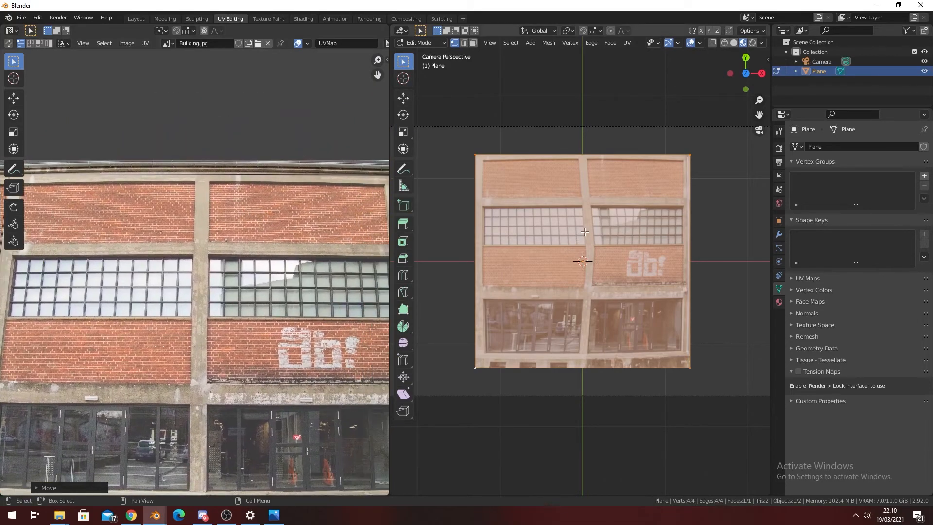
scroll(647, 258, "up", 3)
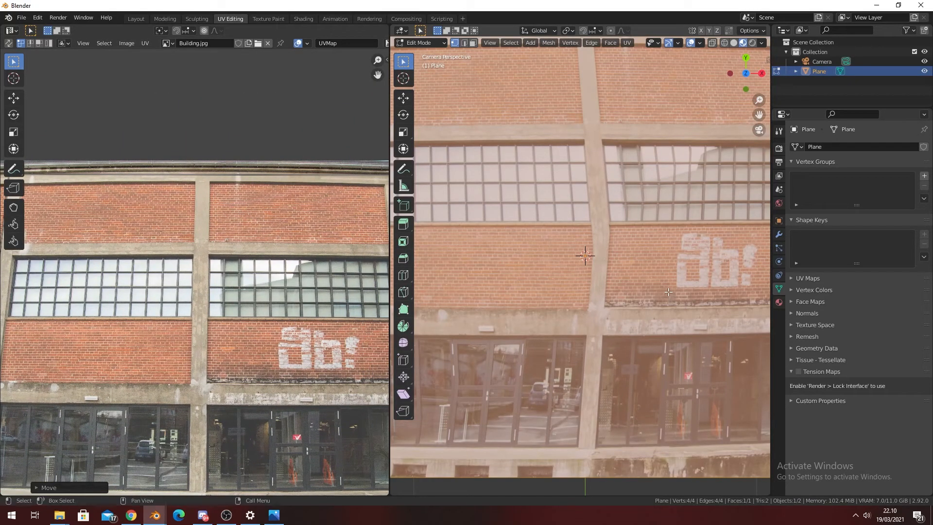
scroll(668, 289, "down", 3)
key("ctrl+r")
scroll(691, 278, "up", 7)
left_click(692, 278)
right_click(698, 273)
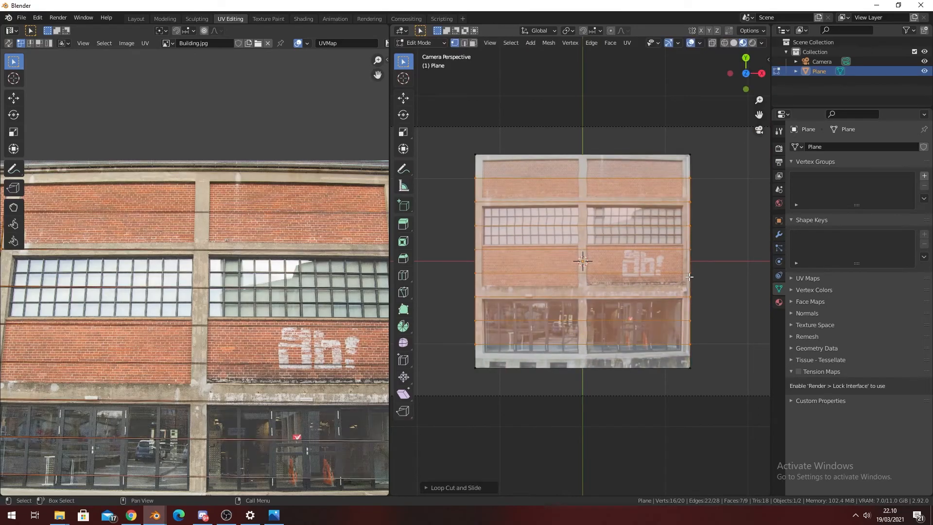
key("ctrl+r")
scroll(607, 258, "up", 11)
left_click(656, 274)
right_click(659, 275)
key("ctrl+z")
key("ctrl+z")
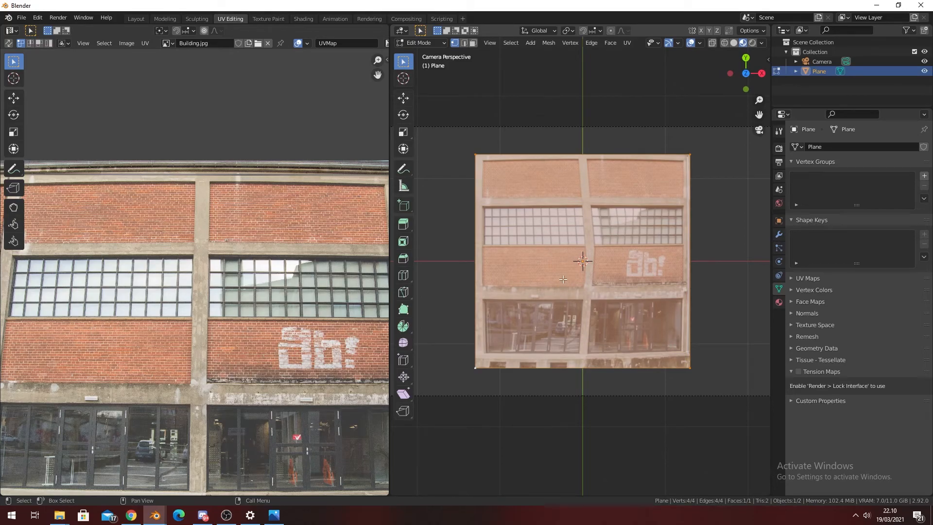
- Add two horizontal loop cuts on the plane, at the upper and lower edges of the concrete beam above the upper windows
scroll(583, 265, "up", 2)
key("ctrl+r")
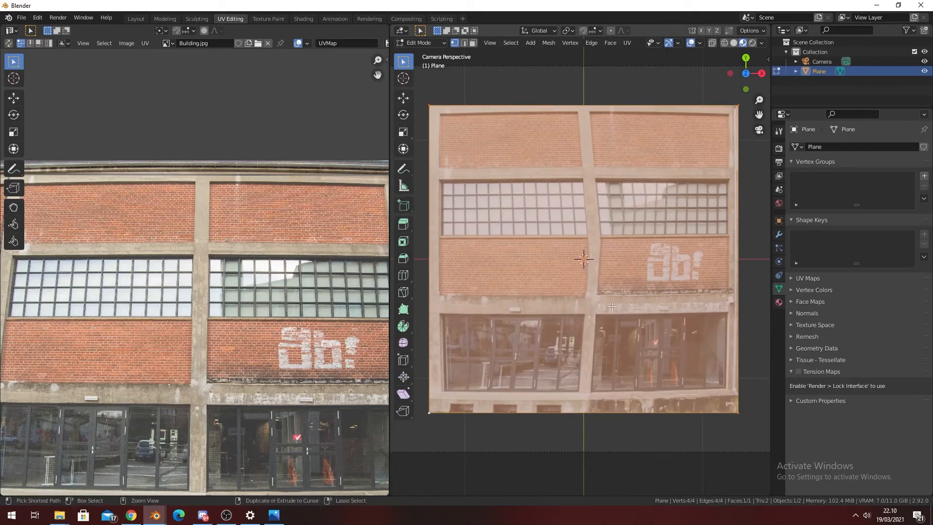
left_click(734, 296)
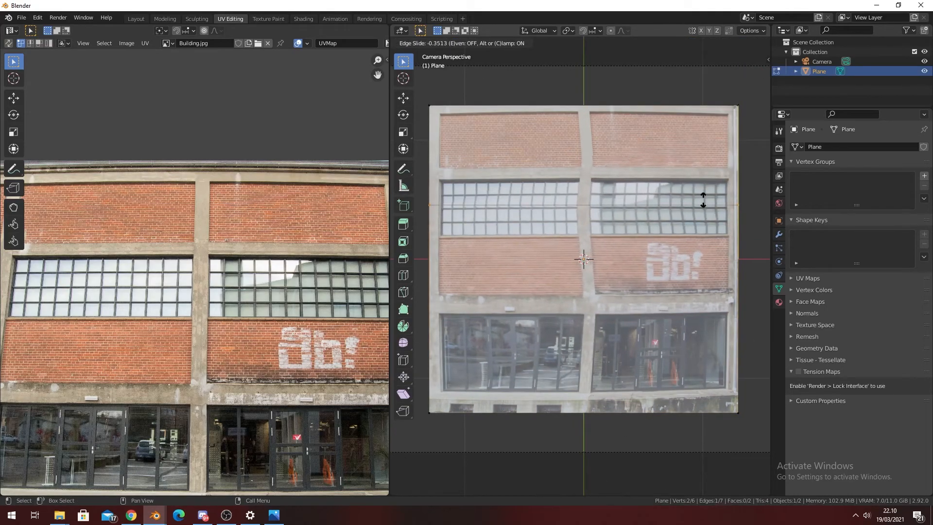
left_click(660, 168)
key("ctrl+r")
left_click(742, 225)
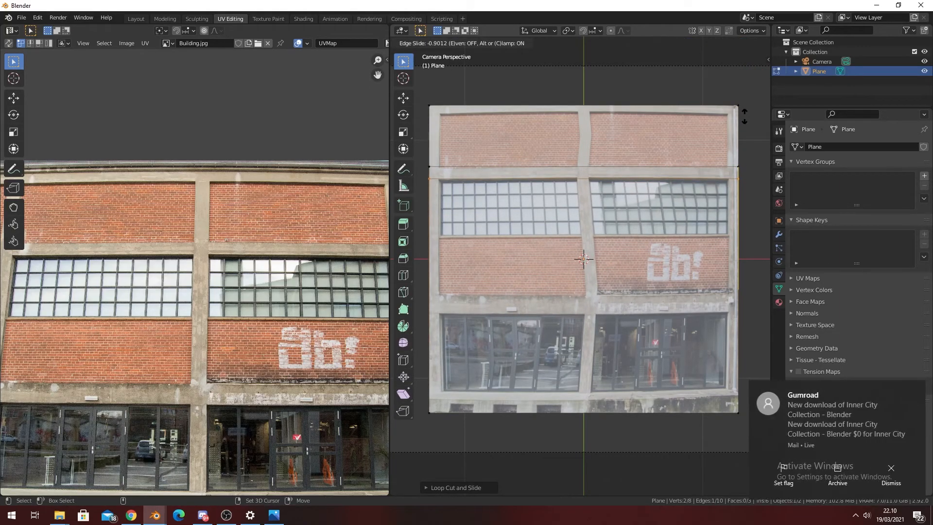
left_click(744, 117)
- Fine-tune the loop cut above the upper windows with an edge slide so it follows the beam's lower edge
scroll(566, 240, "up", 3)
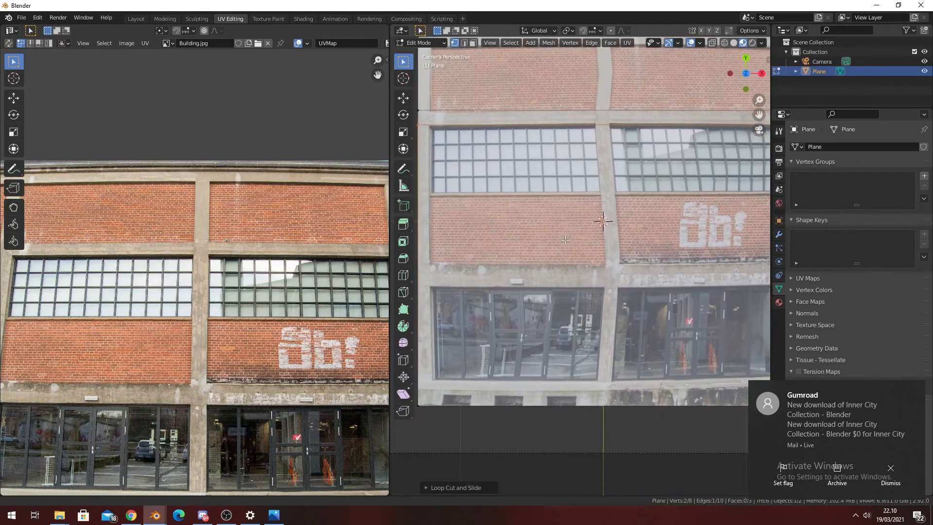
middle_click_drag(565, 241, 568, 228, "shift")
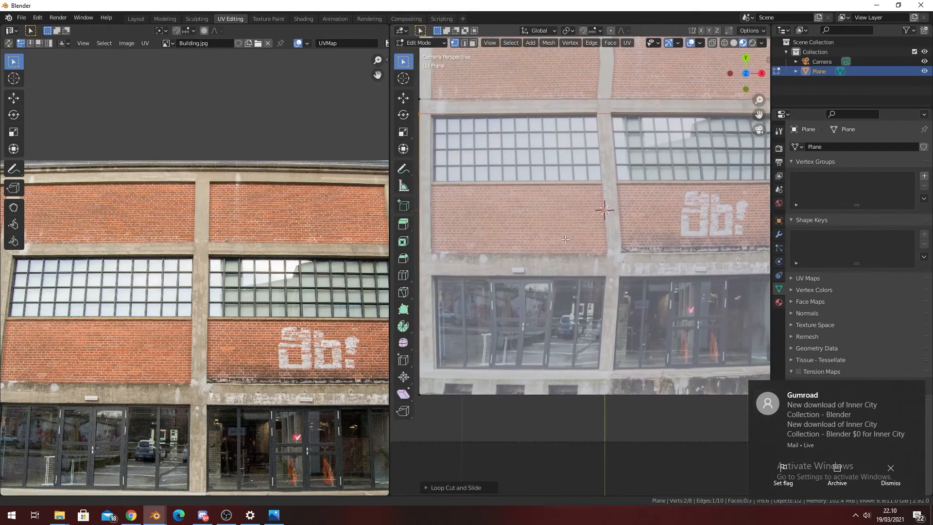
middle_click_drag(455, 128, 522, 238, "shift")
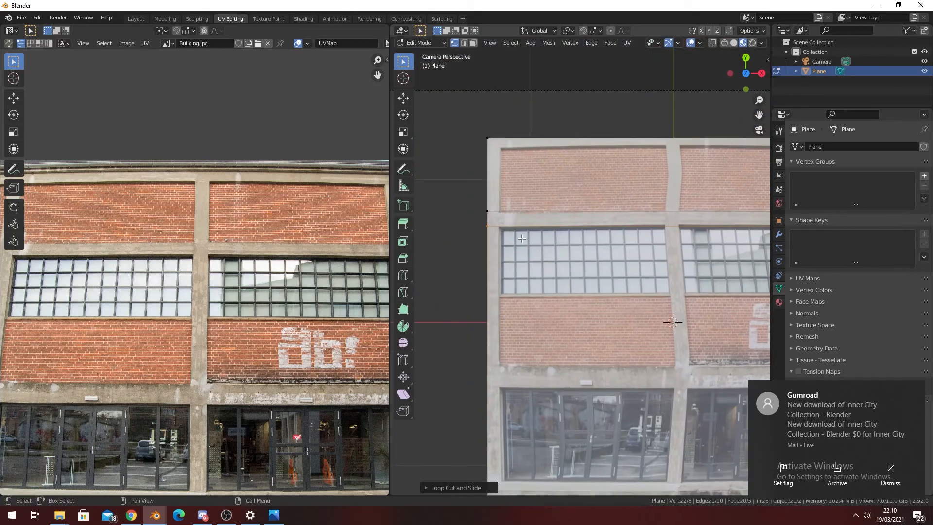
scroll(522, 238, "up", 8)
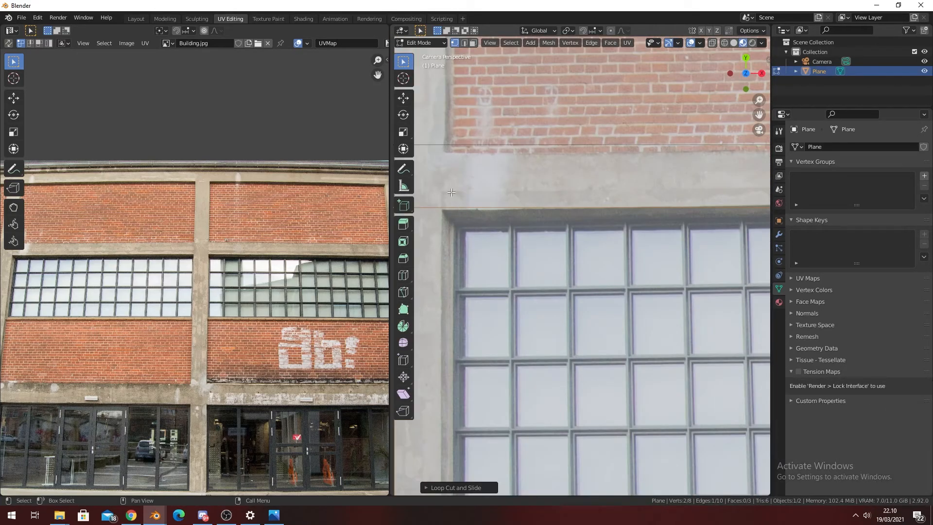
scroll(524, 204, "down", 3)
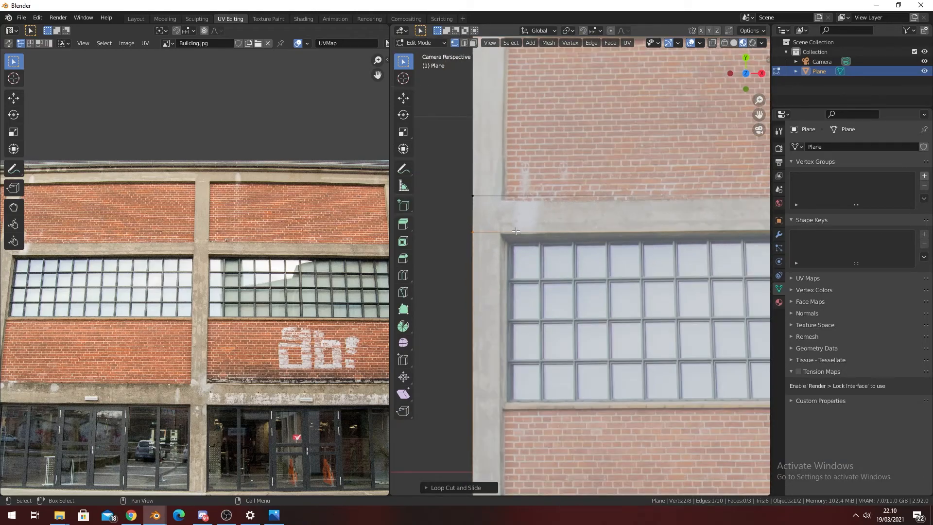
left_click(528, 240)
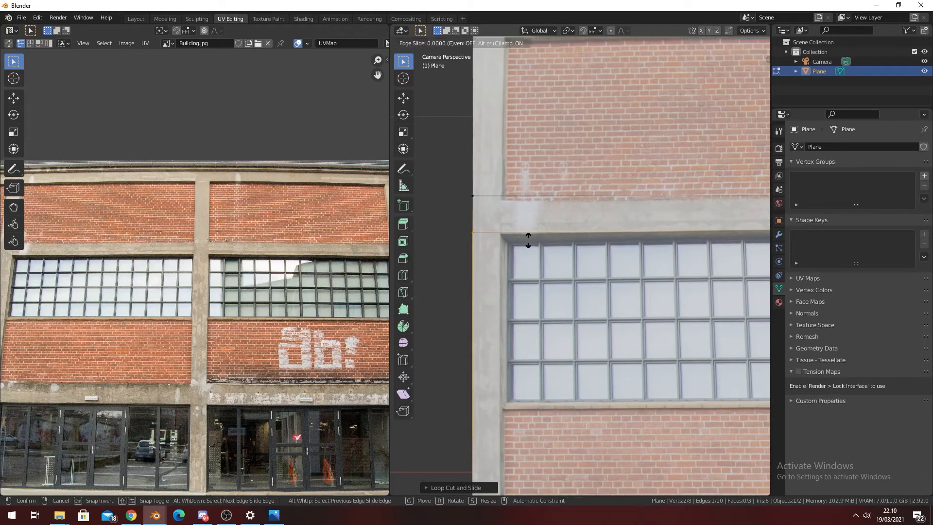
left_click(528, 251)
- Add two vertical loop cuts on the plane, along the left and right edges of the central pillar
scroll(528, 251, "down", 2)
middle_click_drag(690, 242, 511, 246, "shift")
middle_click_drag(629, 244, 506, 246, "shift")
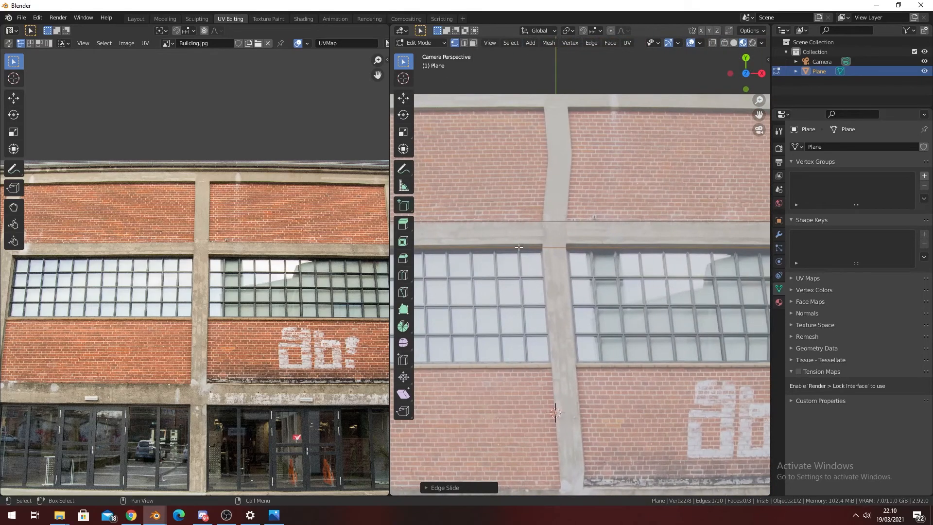
middle_click_drag(643, 250, 516, 248, "shift")
middle_click_drag(726, 269, 722, 268, "shift")
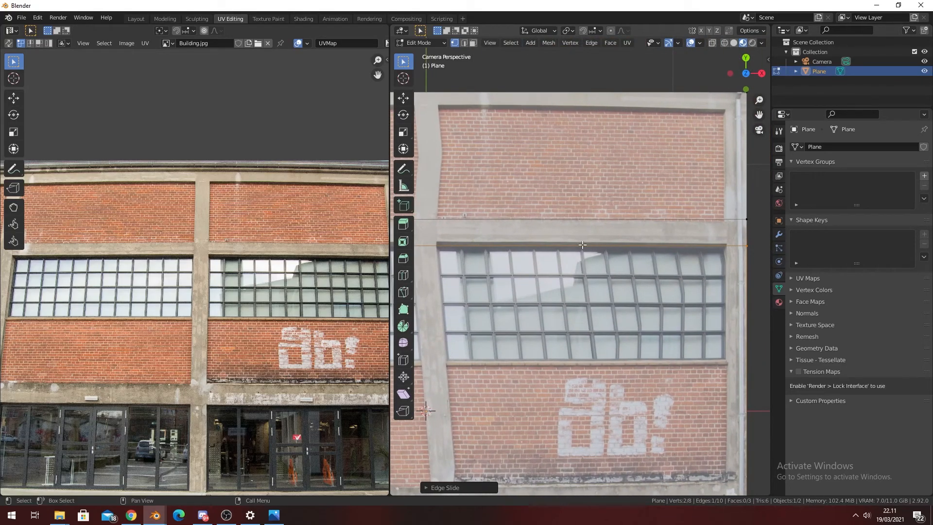
scroll(340, 245, "down", 1)
middle_click_drag(422, 247, 518, 270, "shift")
scroll(629, 259, "down", 1)
scroll(588, 266, "down", 1)
key("ctrl+r")
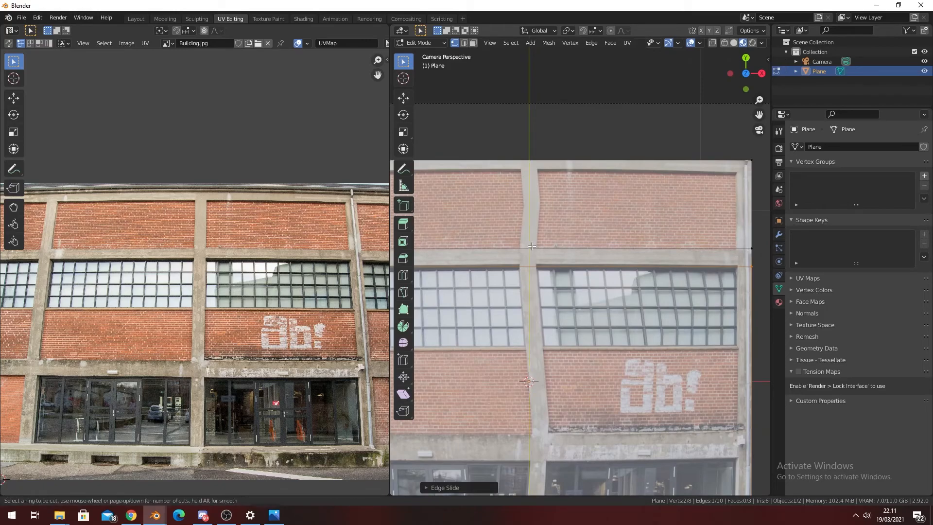
left_click(533, 247)
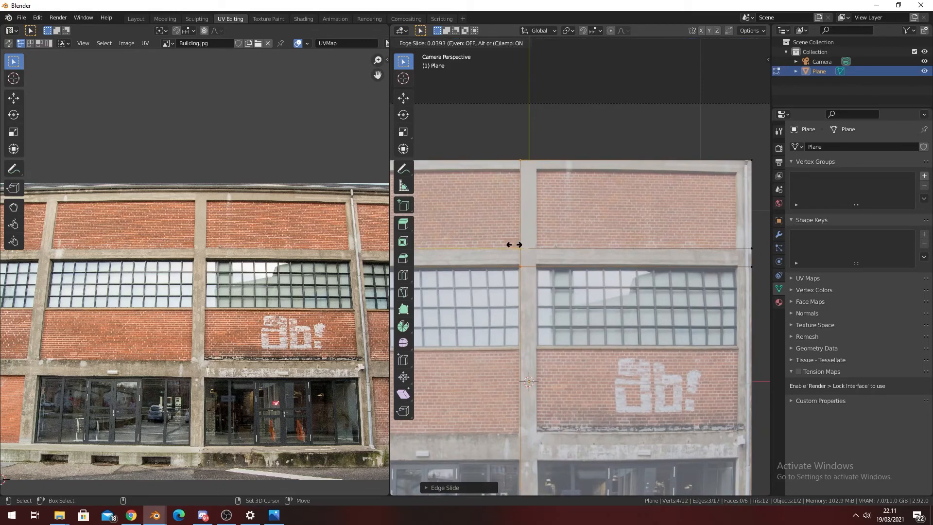
left_click(512, 244)
key("ctrl+r")
left_click(542, 247)
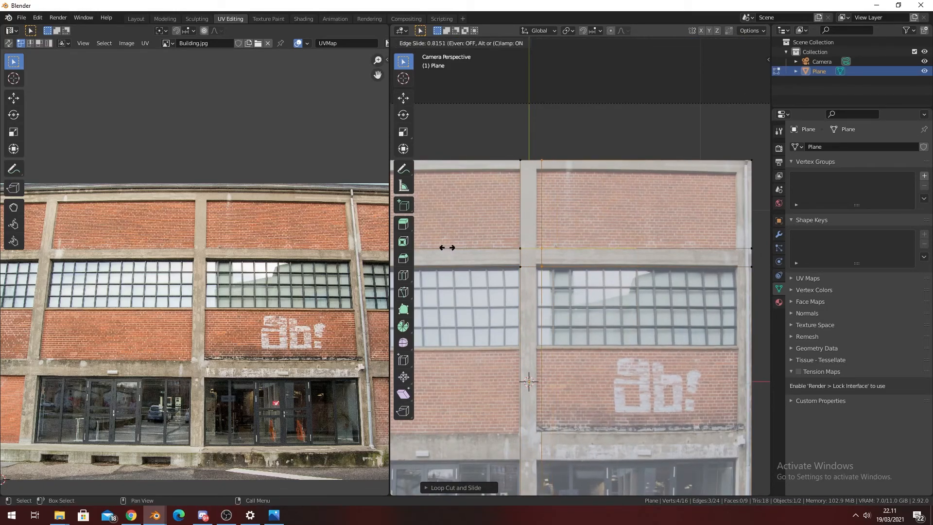
left_click(442, 247)
- Add a horizontal loop cut along the upper edge of the concrete beam above the ground-floor windows
middle_click_drag(442, 247, 391, 251, "shift")
scroll(580, 266, "up", 2)
scroll(540, 359, "down", 1)
middle_click_drag(540, 359, 622, 234, "shift")
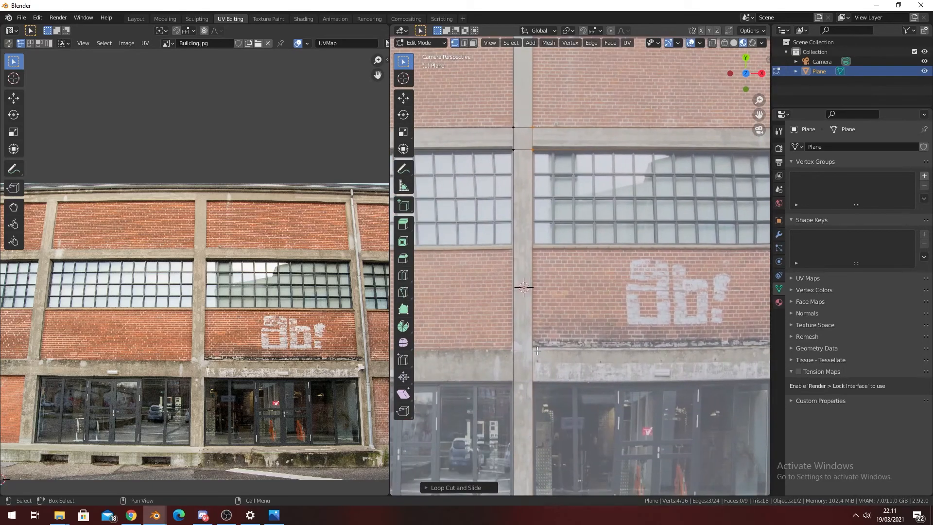
middle_click_drag(556, 367, 557, 295, "shift")
scroll(558, 295, "down", 1)
key("ctrl+r")
left_click(547, 312)
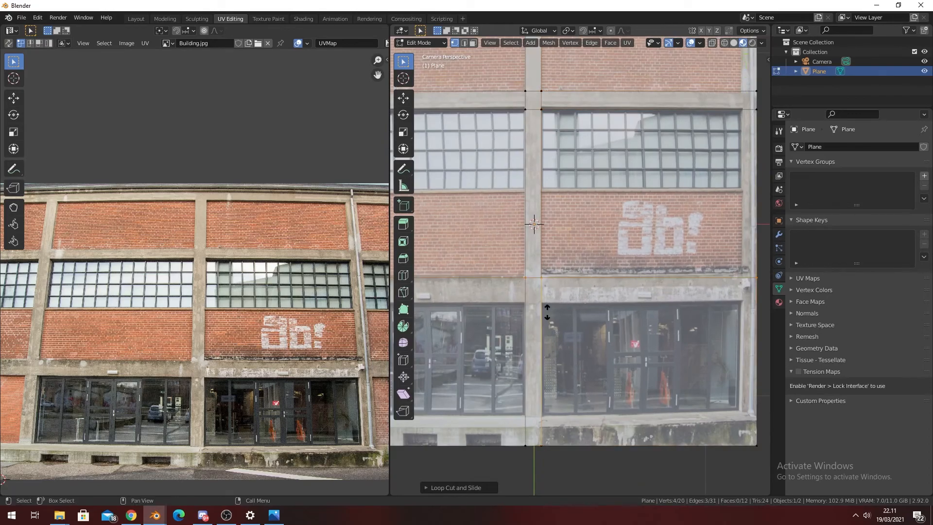
left_click(565, 299)
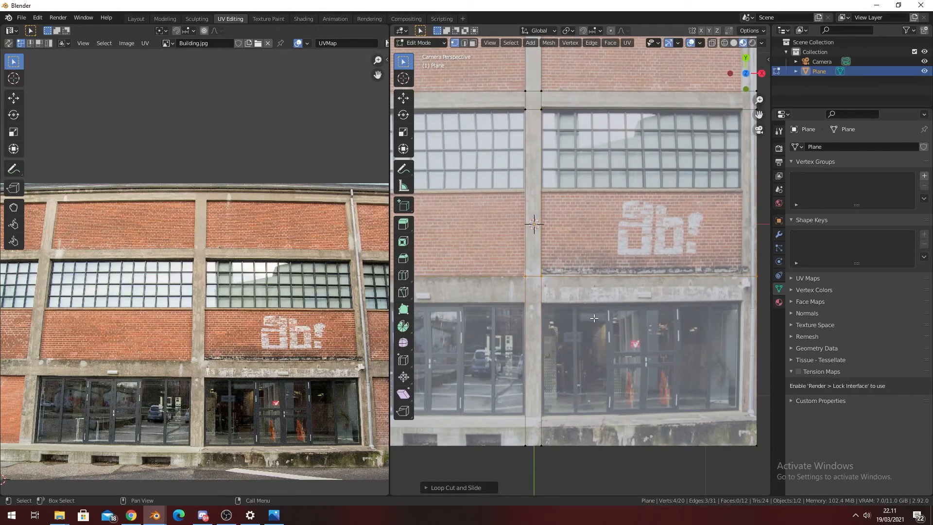
- Add a horizontal loop cut along the lower edge of the beam, just above the ground-floor windows
middle_click_drag(565, 300, 561, 270, "shift")
key("ctrl+r")
left_click(556, 297)
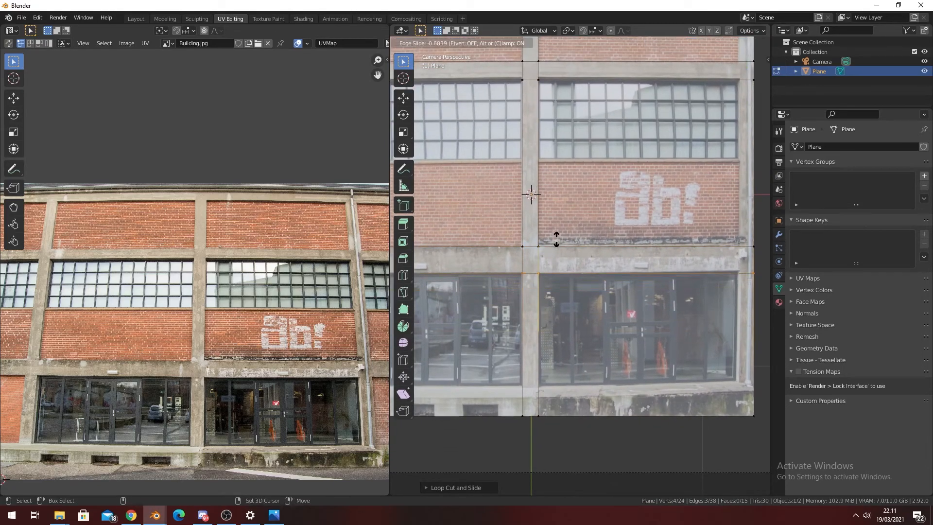
left_click(556, 238)
- Add a horizontal loop cut just below the ground-floor windows, along the upper edge of the building's base
middle_click_drag(485, 360, 592, 321, "shift")
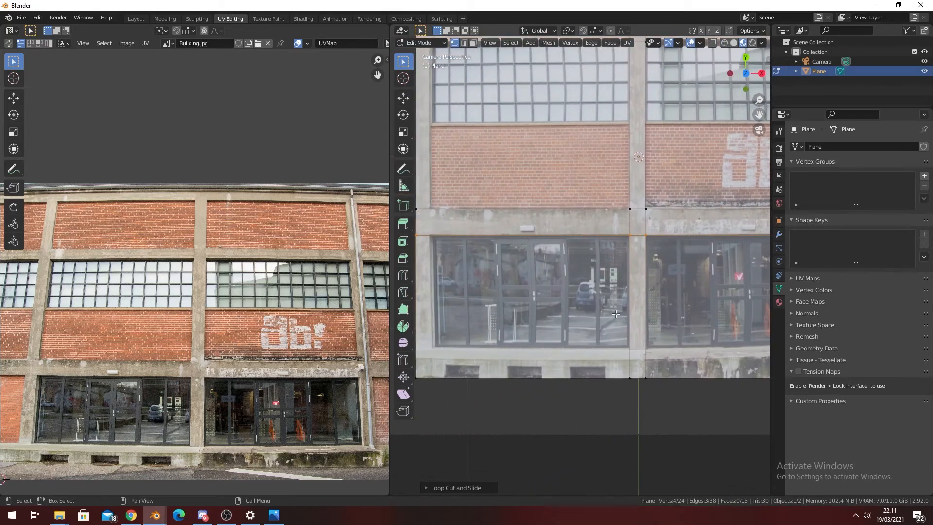
scroll(616, 314, "down", 1)
key("ctrl+r")
left_click(631, 303)
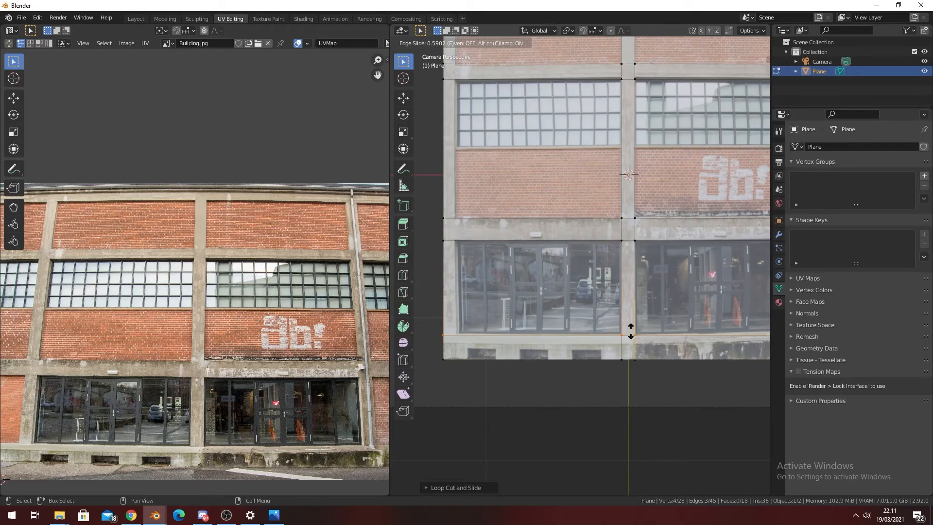
left_click(630, 331)
- Add a vertical loop cut along the inner edge of the facade's left pillar
middle_click_drag(631, 331, 643, 332, "shift")
key("ctrl+r")
left_click(545, 241)
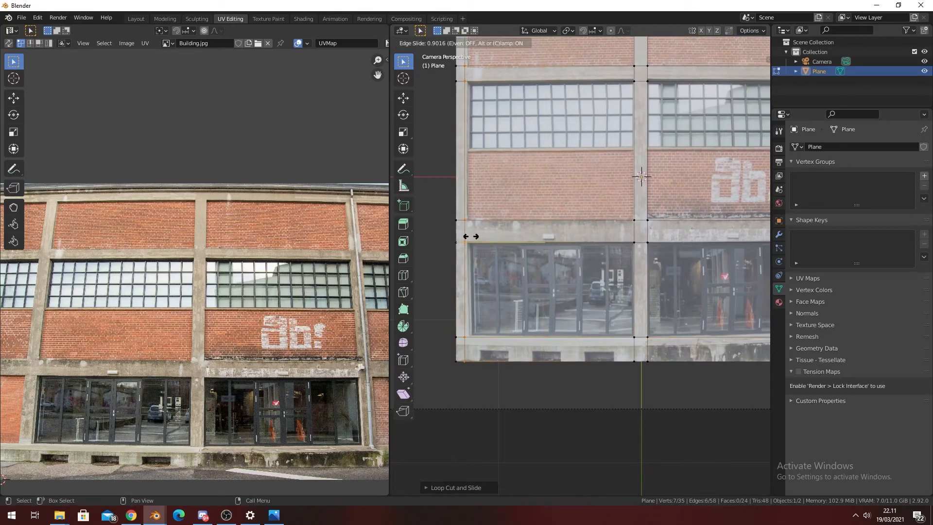
left_click(471, 236)
- Add a vertical loop cut along the inner edge of the facade's right pillar
middle_click_drag(712, 245, 528, 273, "shift")
key("ctrl+r")
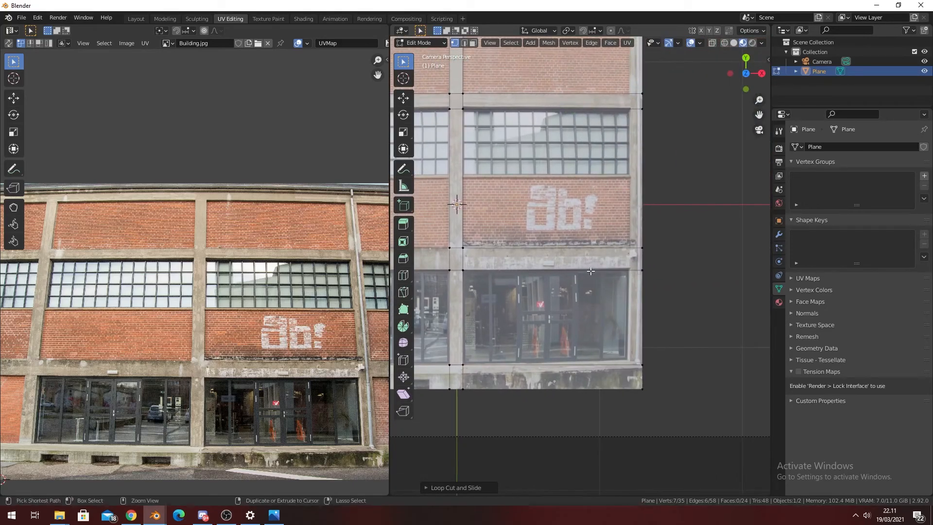
left_click(592, 270)
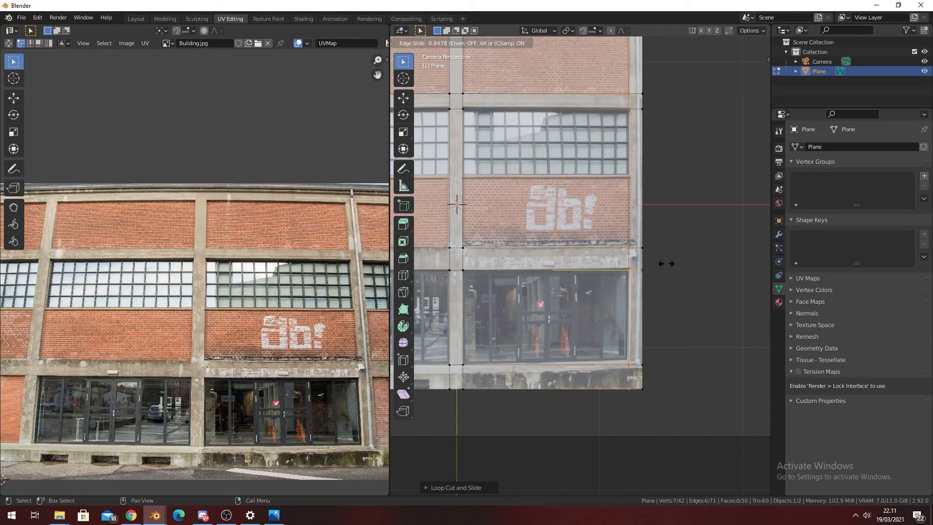
left_click(666, 263)
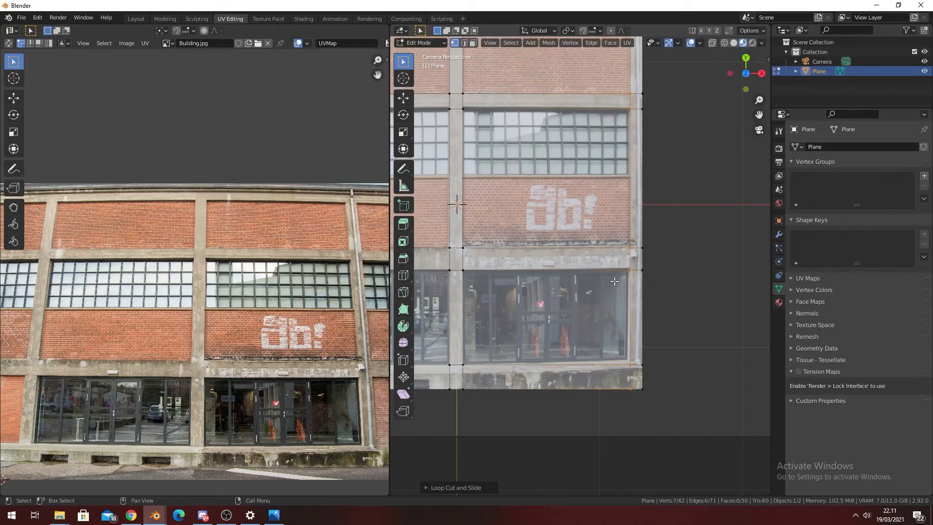
scroll(615, 281, "down", 3)
middle_click_drag(615, 281, 690, 302, "shift")
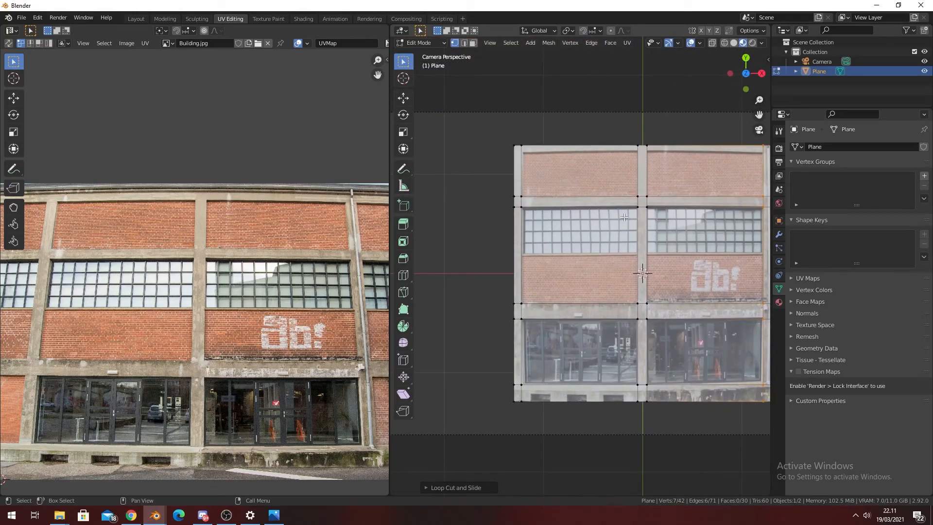
- Add a horizontal loop cut across the facade and slide it onto the lower edge of the upper windows
middle_click_drag(662, 212, 647, 212, "shift")
middle_click_drag(512, 320, 537, 311, "shift")
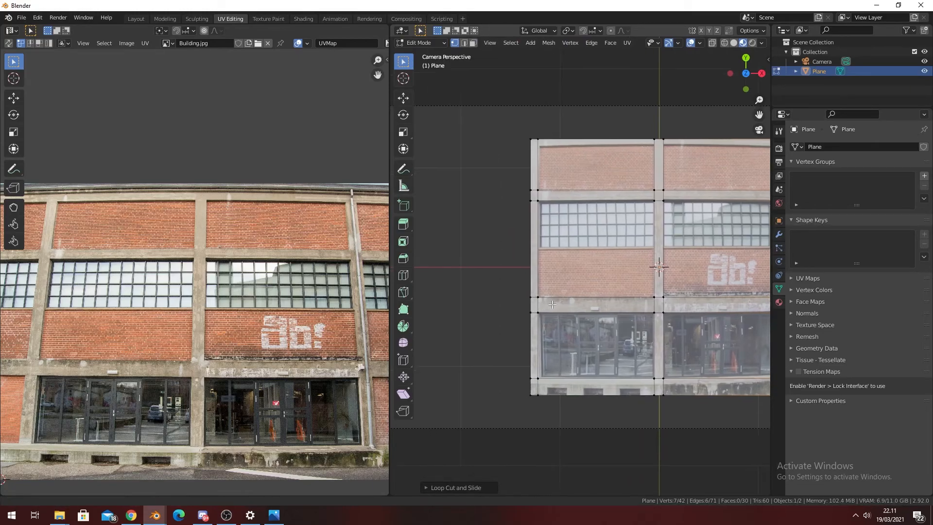
scroll(537, 311, "up", 4)
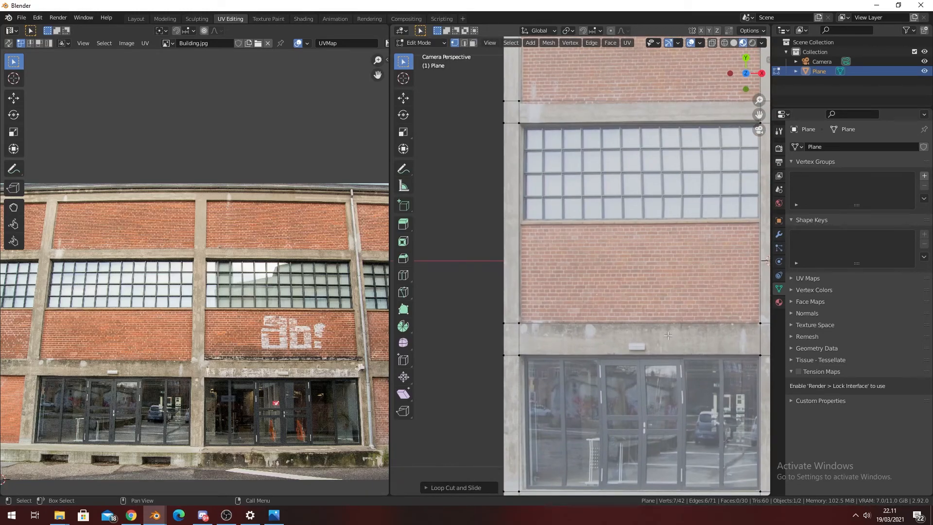
middle_click_drag(660, 335, 556, 326, "shift")
scroll(652, 267, "down", 2)
middle_click_drag(652, 266, 556, 306, "shift")
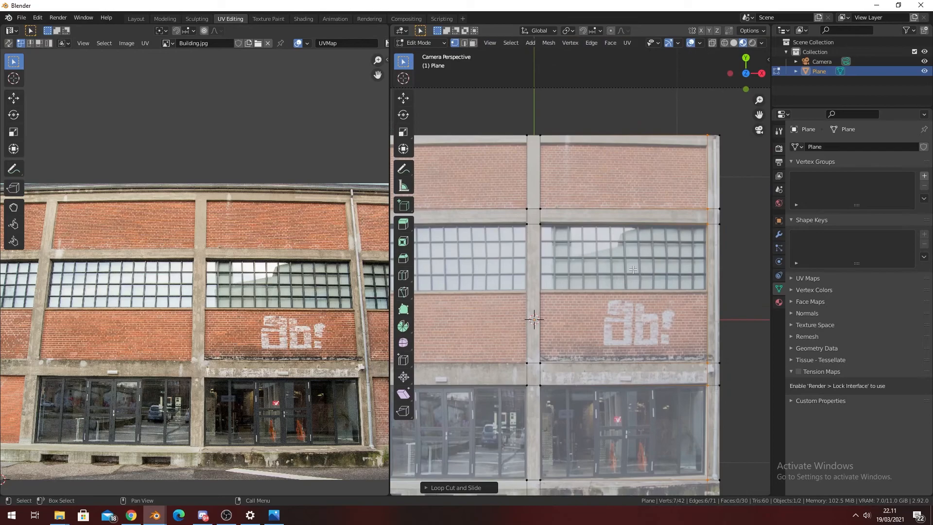
scroll(633, 269, "up", 4)
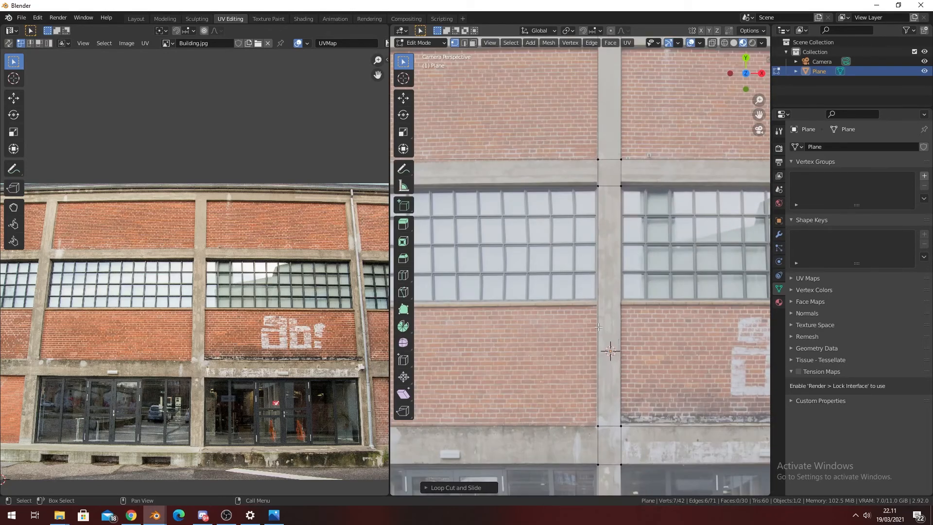
key("ctrl+r")
left_click(600, 331)
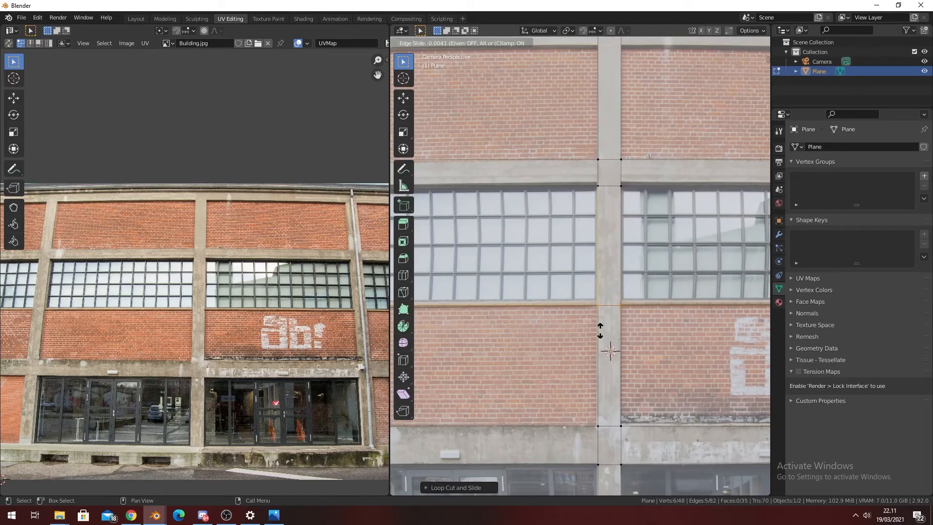
left_click(609, 292)
scroll(608, 348, "up", 6)
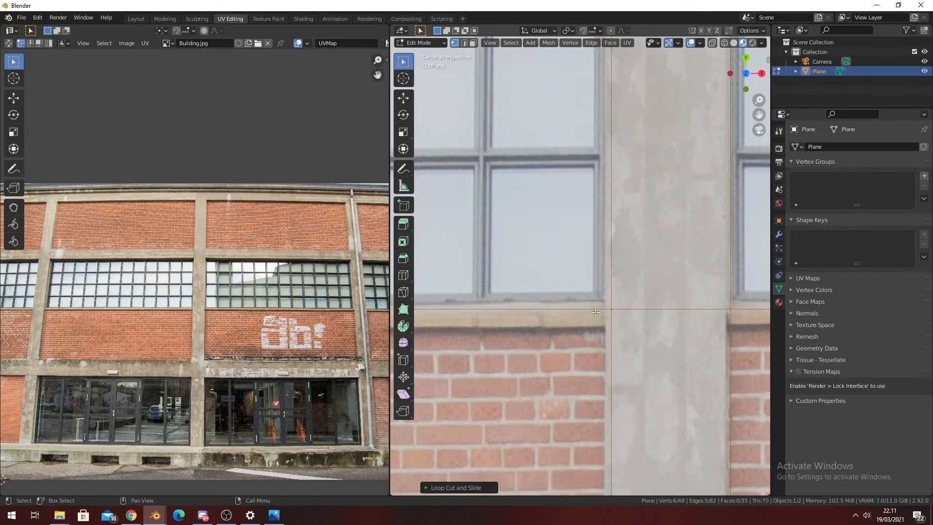
scroll(567, 305, "down", 2)
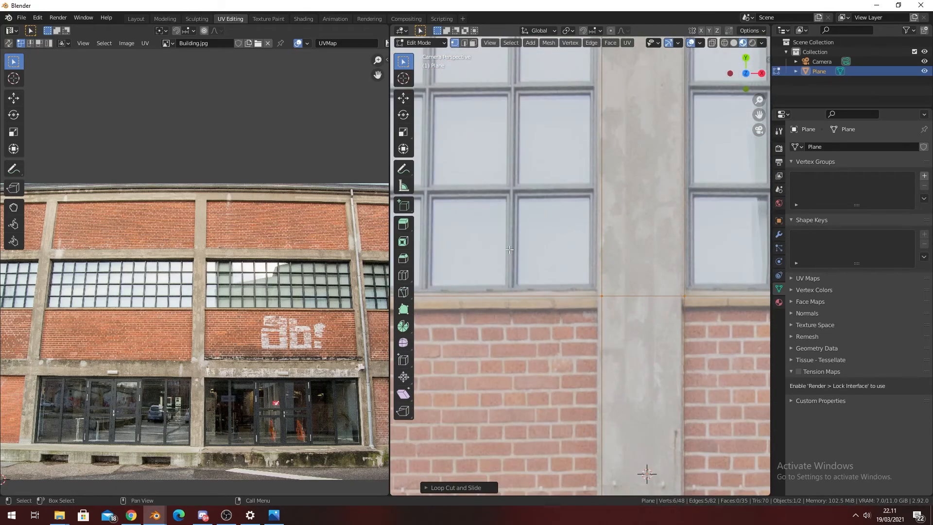
key("g")
key("g")
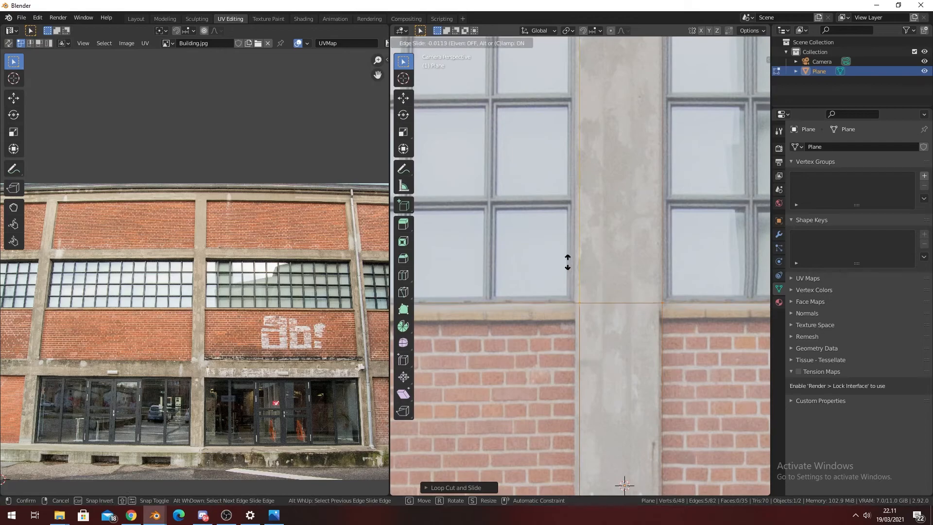
left_click(576, 266)
- Add a horizontal loop cut along the lower edge of the window sill, just below the upper windows
key("ctrl+r")
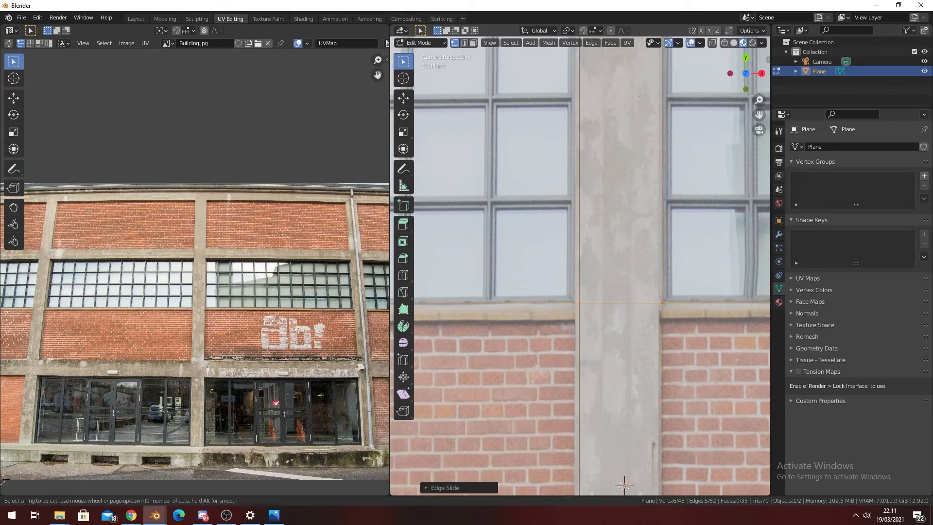
left_click(585, 340)
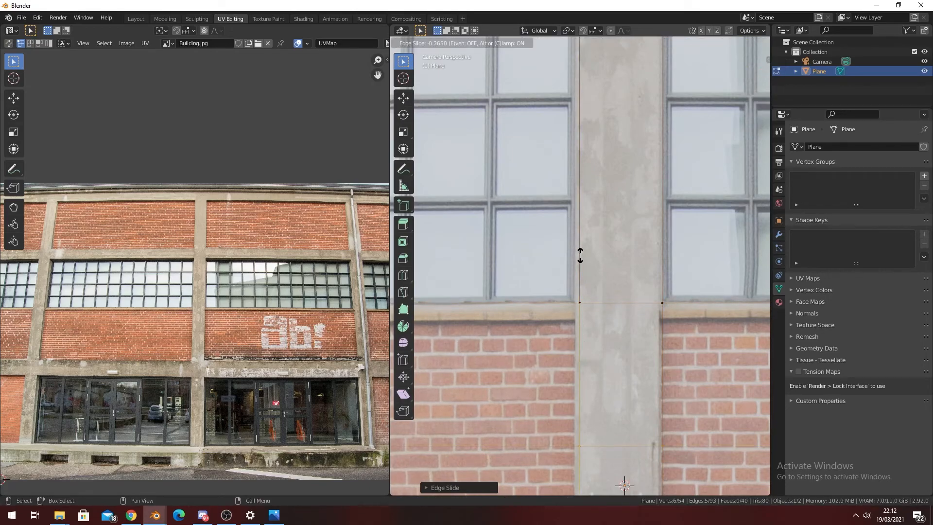
left_click(590, 103)
- Examine the facade's cuts against the building photo, especially the sill and brickwork below the upper windows
scroll(600, 371, "down", 6)
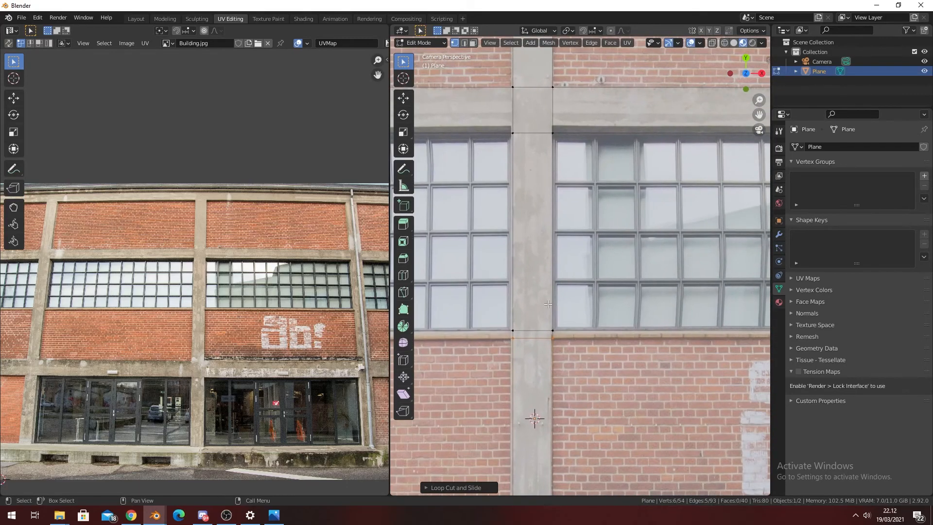
middle_click_drag(586, 333, 541, 320, "shift")
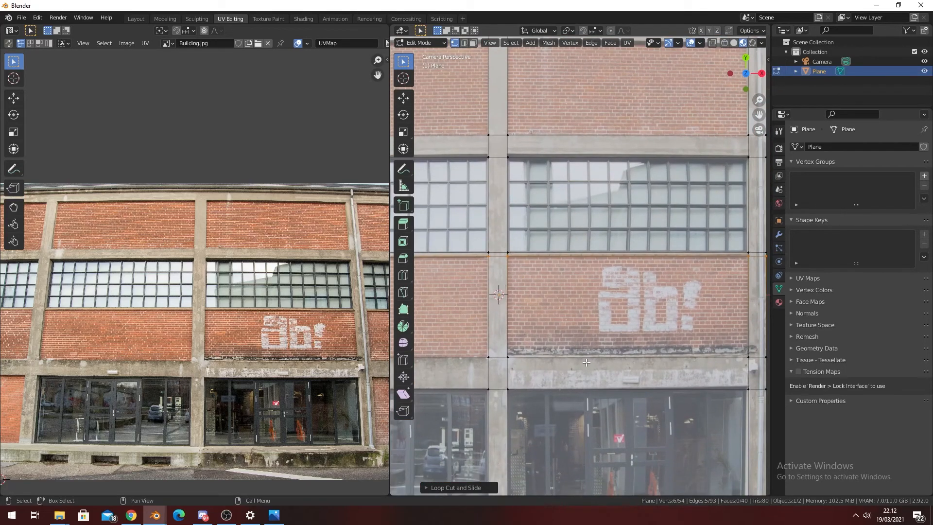
middle_click_drag(633, 354, 565, 346, "shift")
middle_click_drag(541, 377, 603, 325, "shift")
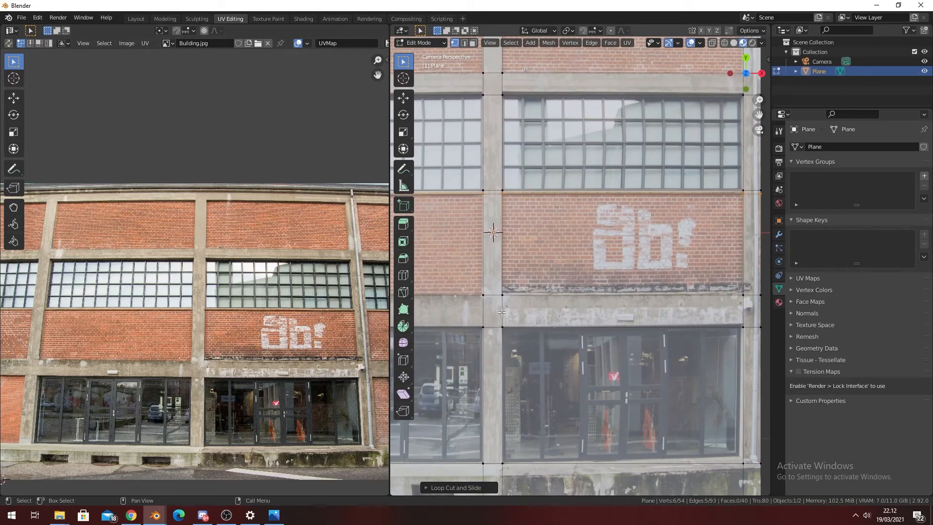
scroll(504, 309, "down", 3)
middle_click_drag(475, 358, 597, 319, "shift")
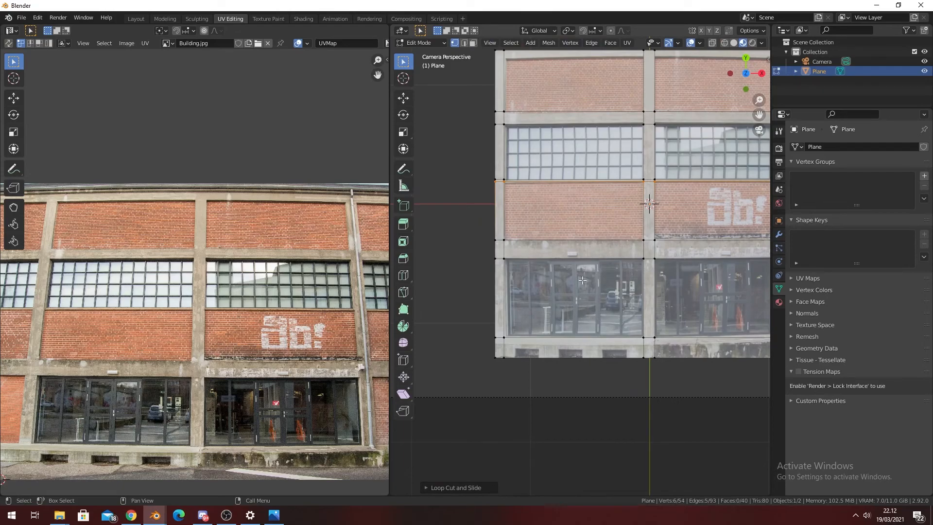
scroll(230, 302, "up", 9)
scroll(229, 301, "down", 3)
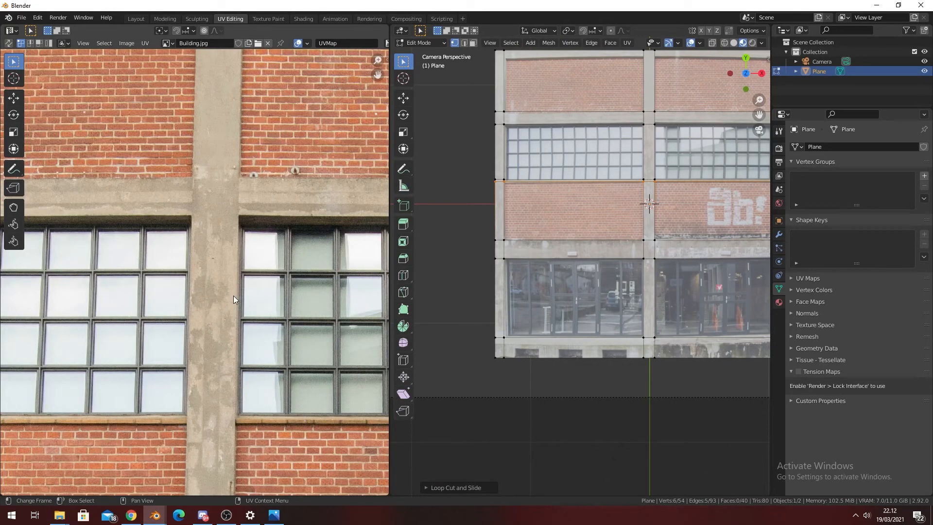
scroll(158, 342, "up", 2)
middle_click_drag(178, 393, 296, 209)
middle_click_drag(219, 381, 228, 263)
scroll(225, 320, "up", 4)
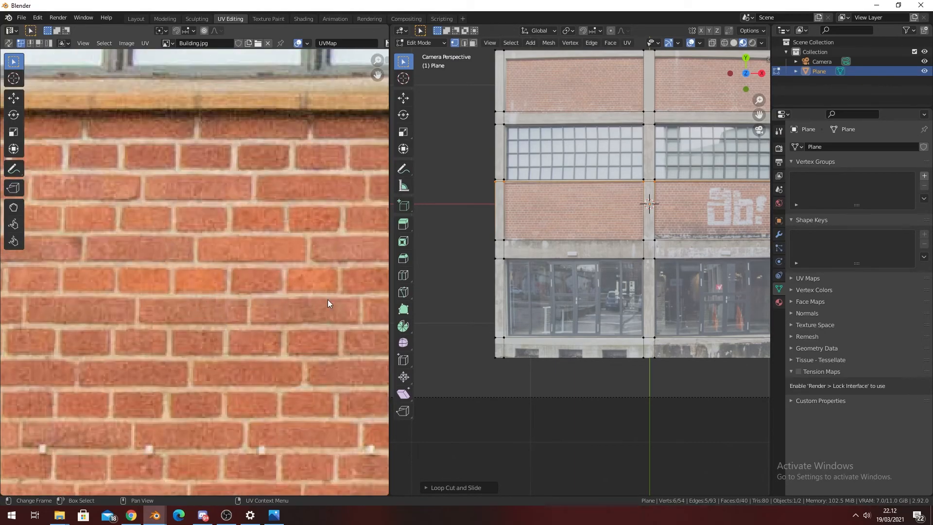
scroll(217, 224, "down", 2)
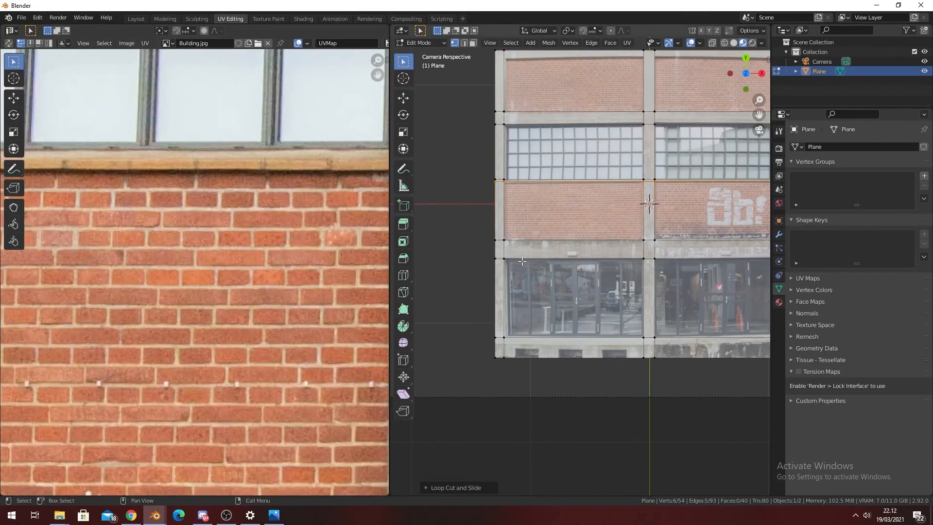
scroll(686, 265, "down", 1)
scroll(685, 265, "up", 2)
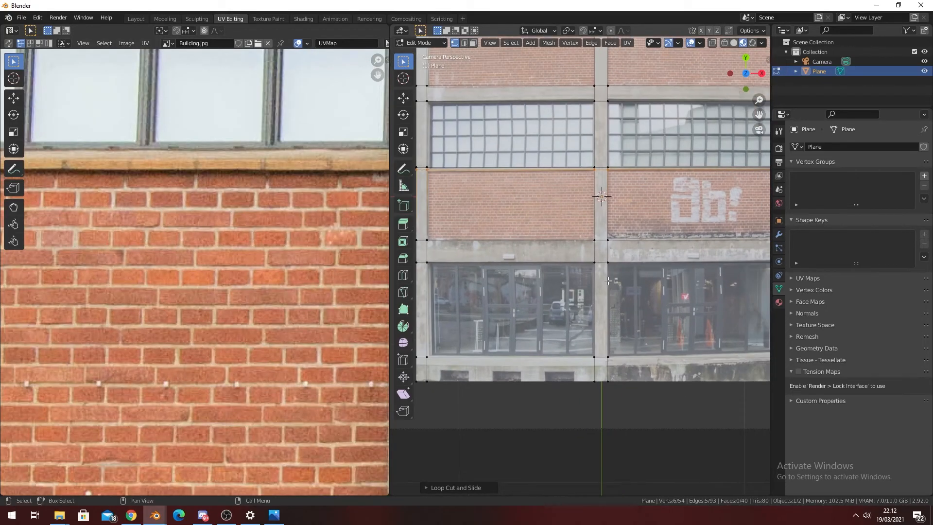
- Add a vertical loop cut near the middle of the left upper window and slide it onto the nearest mullion
middle_click_drag(519, 208, 568, 289, "shift")
scroll(522, 209, "up", 1)
scroll(569, 289, "up", 1)
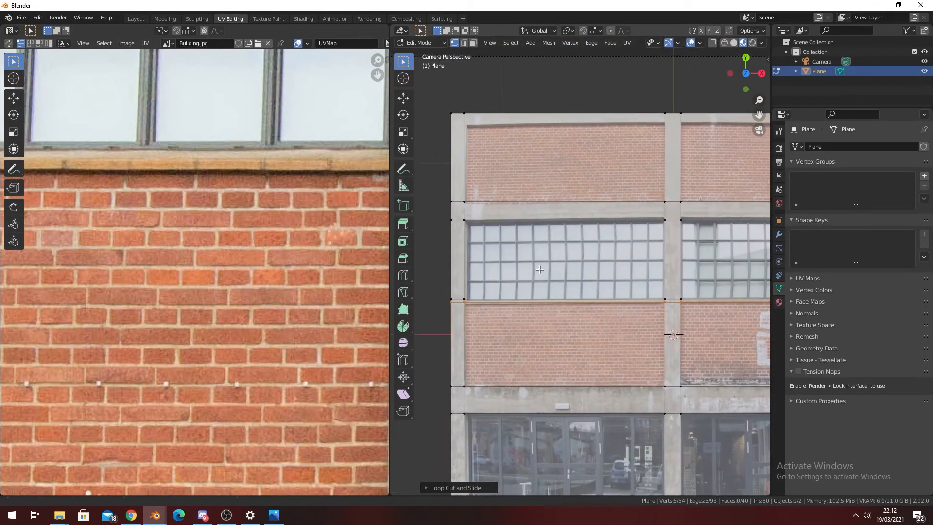
scroll(567, 288, "up", 2)
scroll(585, 231, "down", 2)
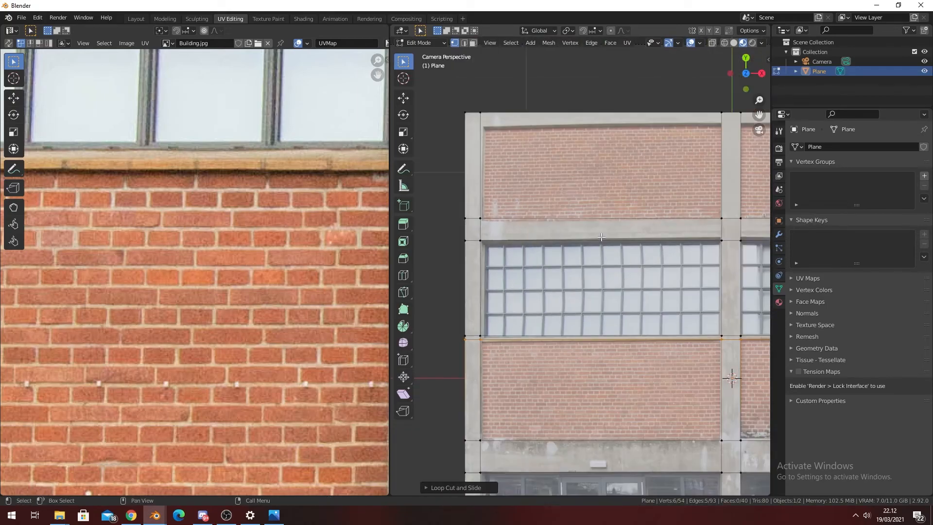
middle_click_drag(605, 217, 552, 223, "shift")
key("ctrl+r")
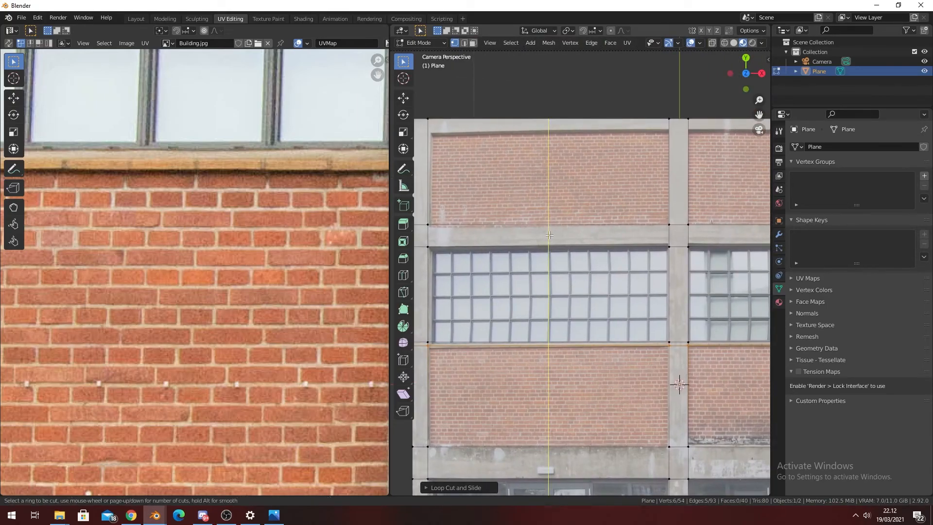
left_click(549, 236)
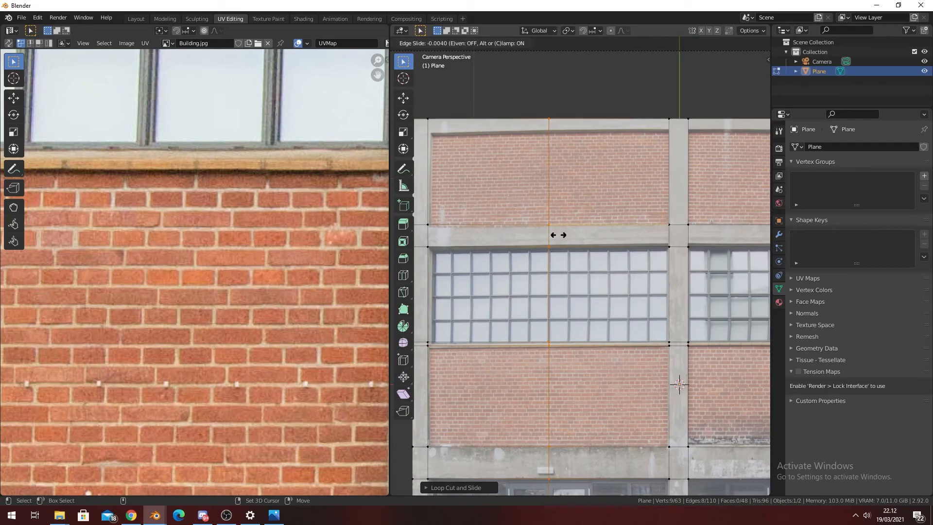
left_click(558, 235)
scroll(558, 282, "up", 4)
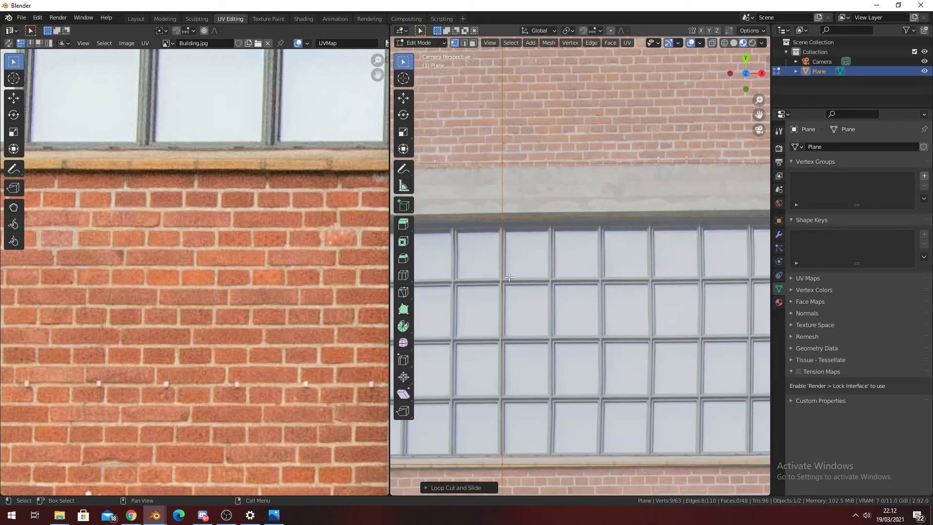
key("g")
key("g")
left_click(504, 278)
- Add a vertical loop cut in the left upper window and slide it onto the mullion three panes from the central pillar
middle_click_drag(657, 216, 603, 229, "shift")
left_click(609, 247)
left_click(608, 247)
key("g")
key("g")
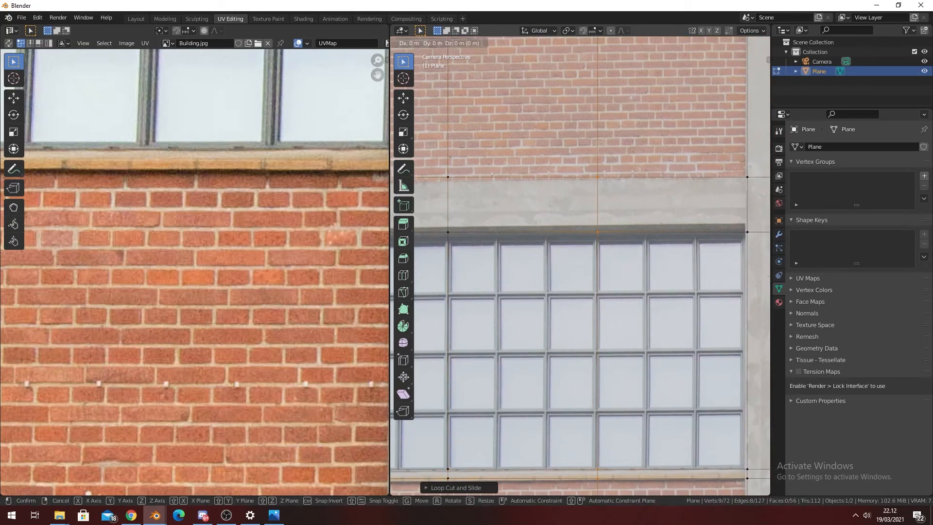
left_click(607, 268)
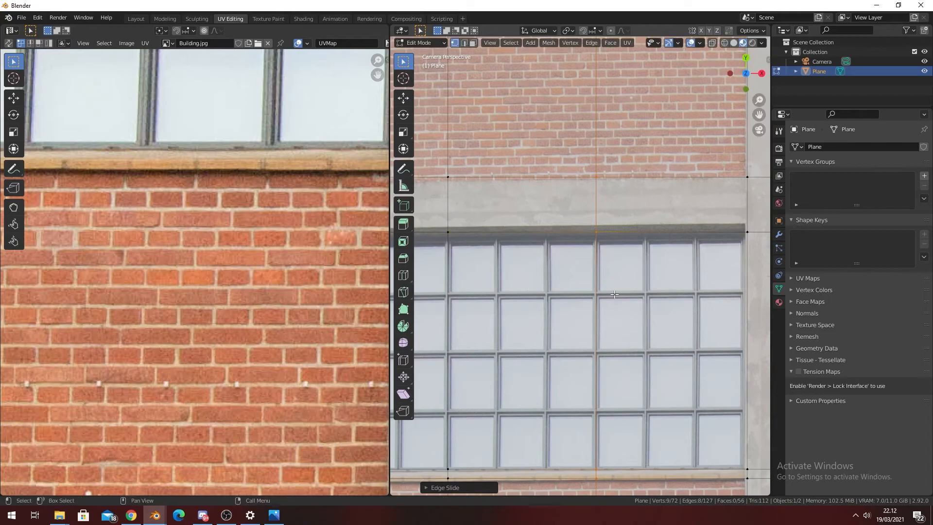
- Add two evenly spaced vertical loop cuts between the two mullion cuts in the left upper window
key("ctrl+r")
scroll(543, 232, "up", 1)
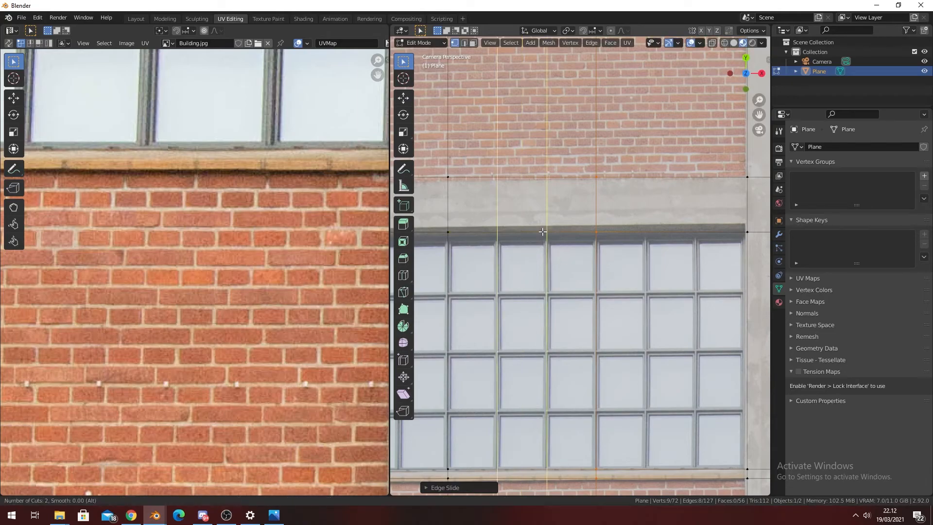
left_click(543, 232)
right_click(543, 232)
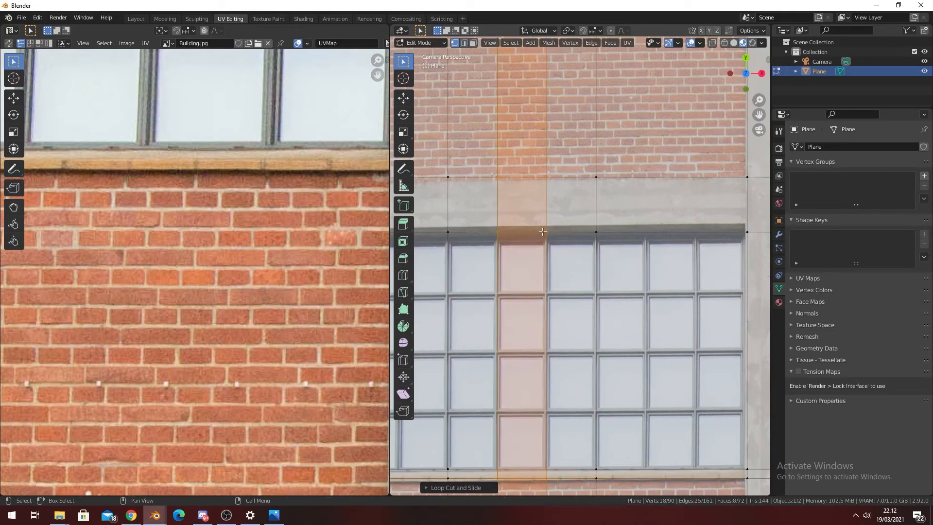
- Add two evenly spaced vertical loop cuts between the central pillar and the nearest mullion cut of the left upper window
middle_click_drag(630, 395, 567, 330, "shift")
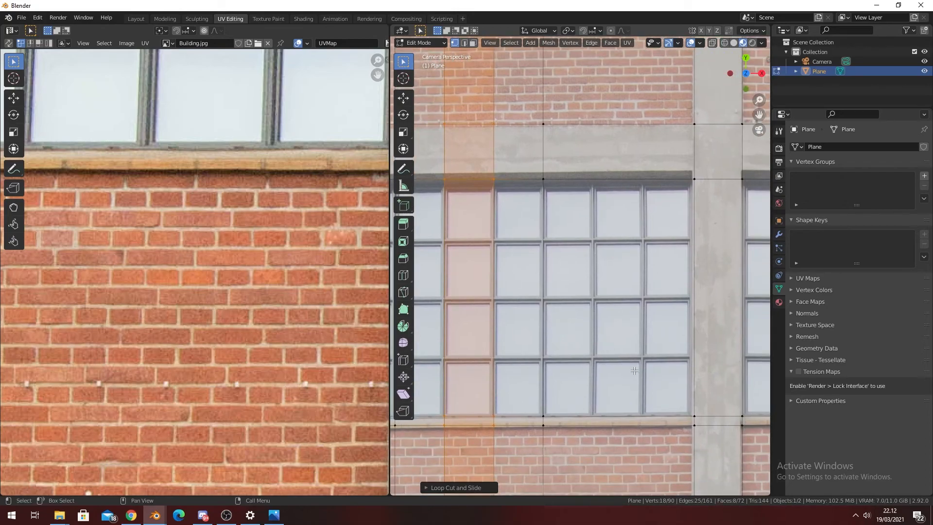
key("ctrl+r")
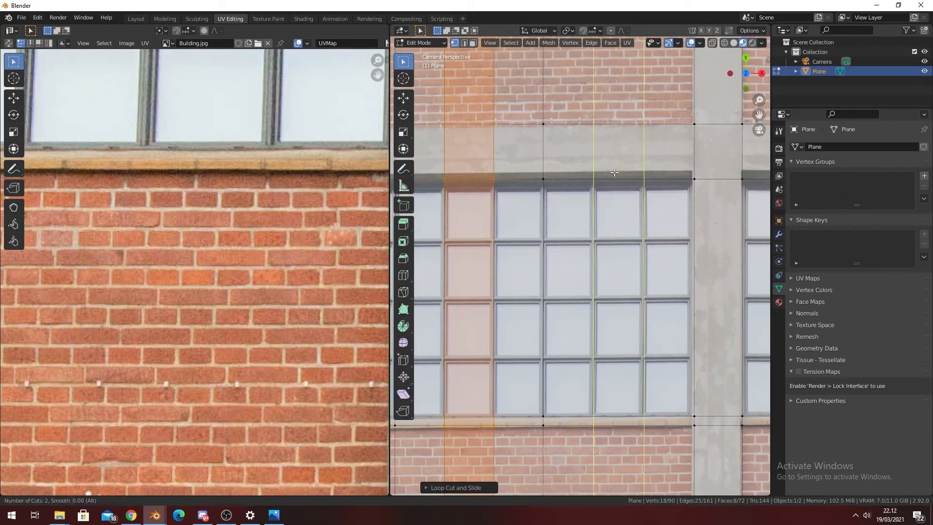
left_click(615, 172)
right_click(616, 172)
- Add a vertical loop cut along the mullion three panes in from the left pillar on the left upper window
scroll(567, 263, "down", 1)
middle_click_drag(566, 263, 678, 257, "shift")
key("ctrl+r")
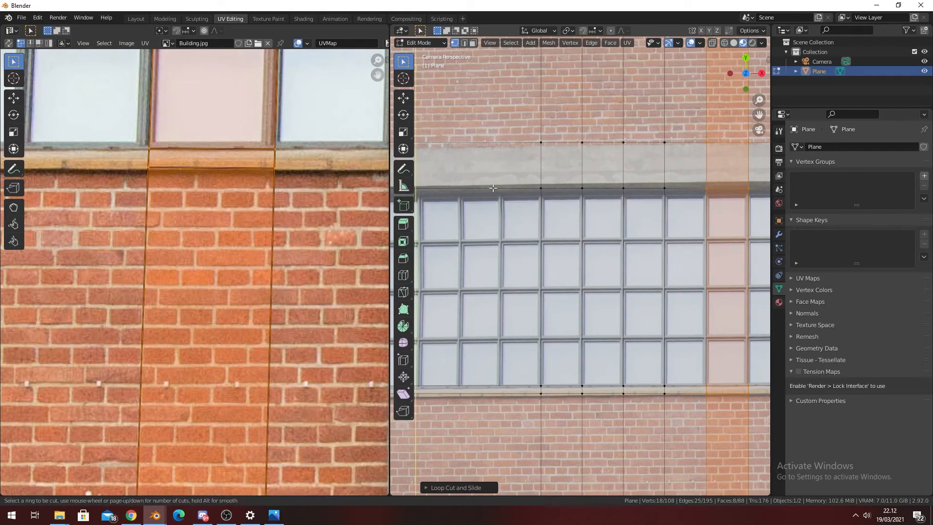
scroll(489, 188, "up", 2)
right_click(504, 199)
middle_click_drag(504, 199, 619, 199, "shift")
middle_click_drag(534, 203, 570, 201, "shift")
key("ctrl+r")
left_click(581, 190)
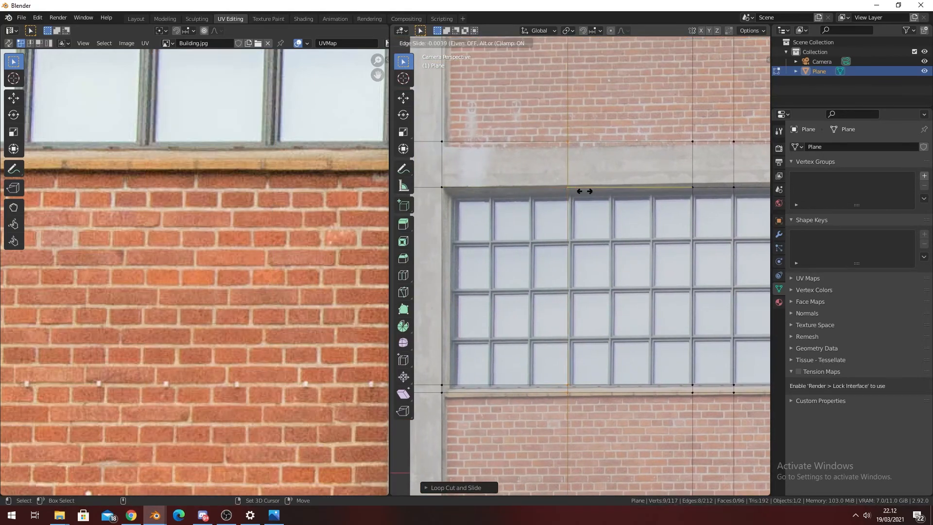
left_click(614, 194)
- Add two evenly spaced vertical loop cuts between that mullion and the middle one, undoing the extra repeated cuts
key("ctrl+r")
scroll(627, 190, "up", 1)
left_click(627, 190)
key("shift+r")
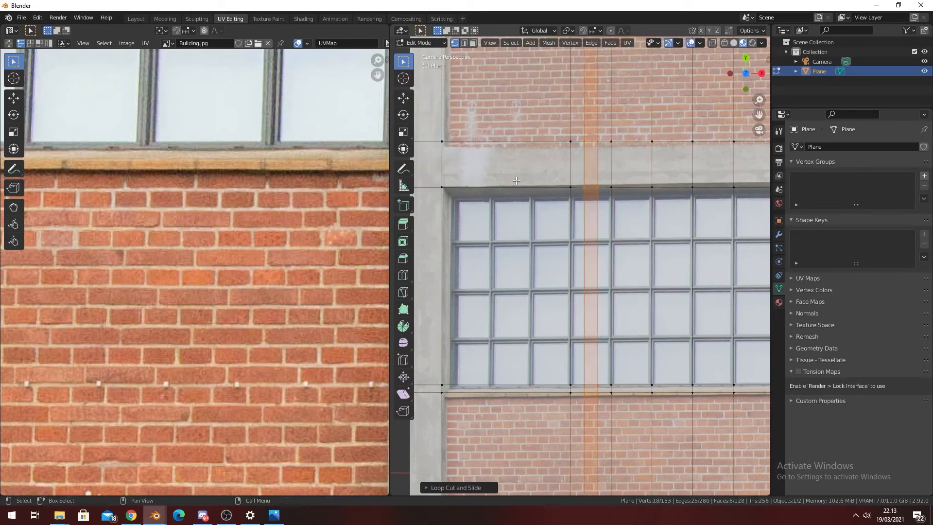
key("ctrl+z")
- Add vertical loop cuts along the two mullions nearest the left pillar in the left upper window
key("ctrl+r")
left_click(519, 181)
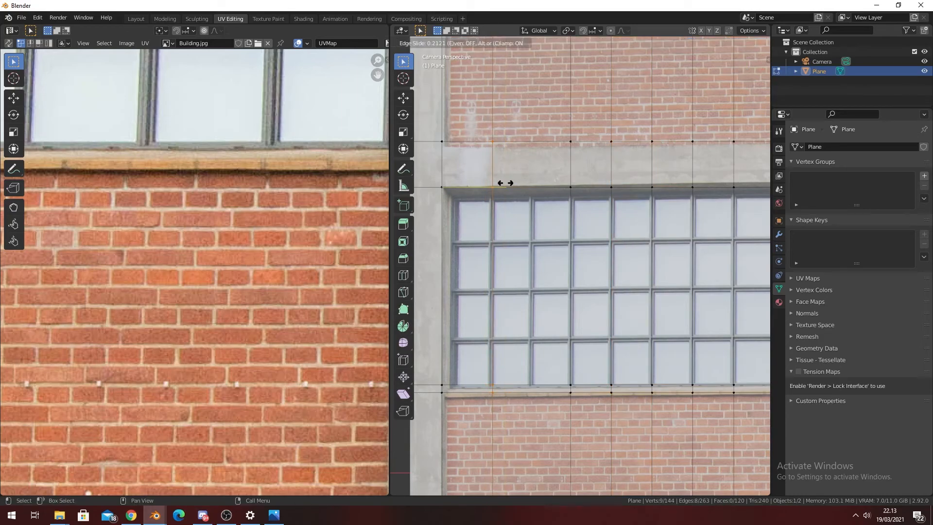
left_click(504, 183)
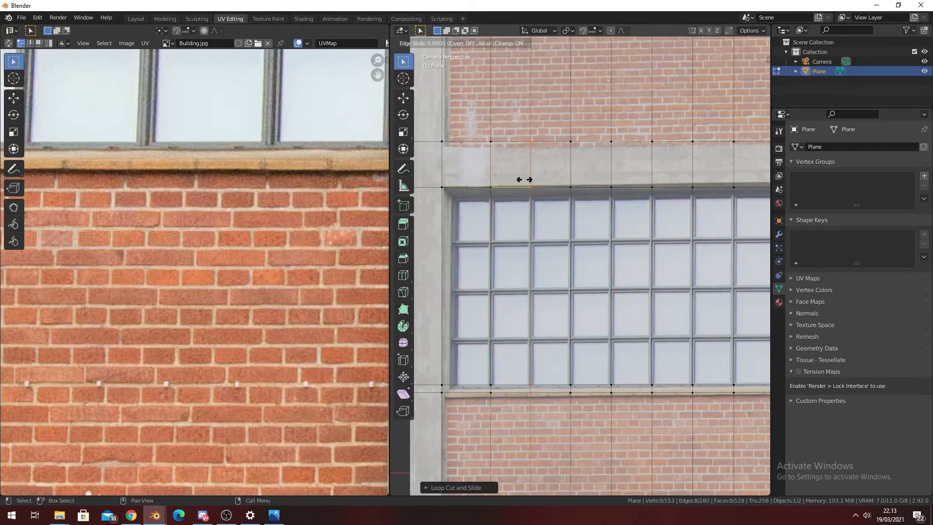
- Add a vertical loop cut along the middle mullion of the right upper window
scroll(593, 300, "down", 2)
middle_click_drag(593, 301, 498, 299, "shift")
key("ctrl+r")
left_click(666, 207)
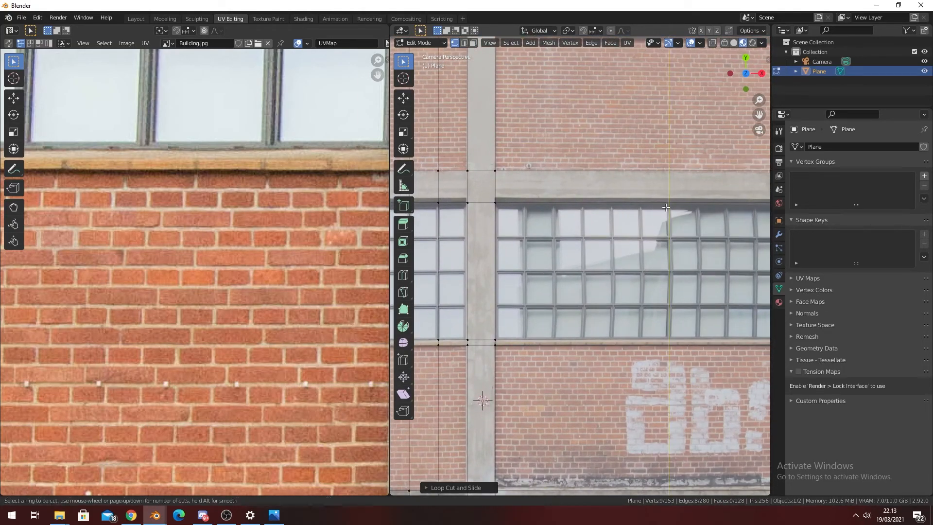
left_click(665, 207)
- Add vertical loop cuts along the mullions halfway across the left and right halves of the right upper window
middle_click_drag(665, 207, 631, 212, "shift")
key("ctrl+r")
left_click(564, 210)
left_click(565, 210)
middle_click_drag(576, 234, 453, 231, "shift")
key("ctrl+r")
left_click(603, 208)
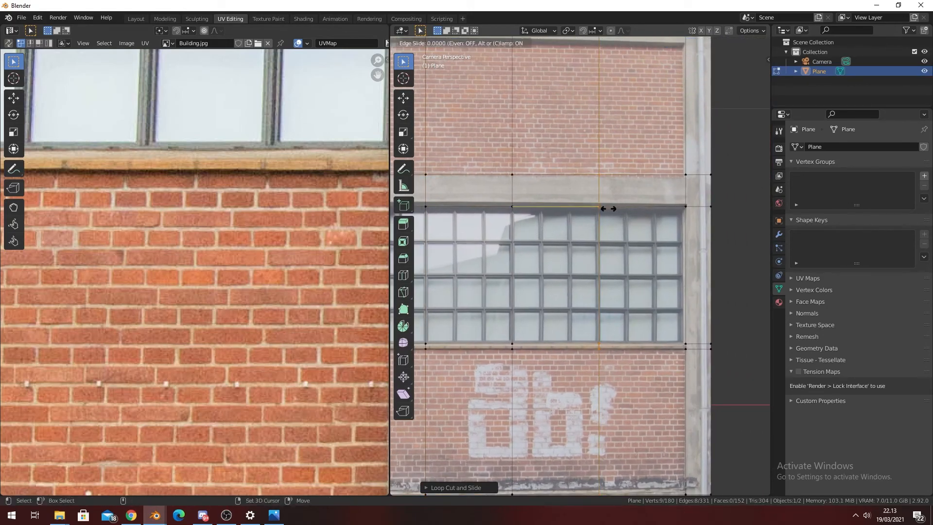
left_click(609, 208)
- Add three horizontal loop cuts along the middle, upper and lower horizontal mullions of the upper windows
key("ctrl+r")
left_click(607, 263)
left_click(605, 267)
key("ctrl+r")
left_click(592, 250)
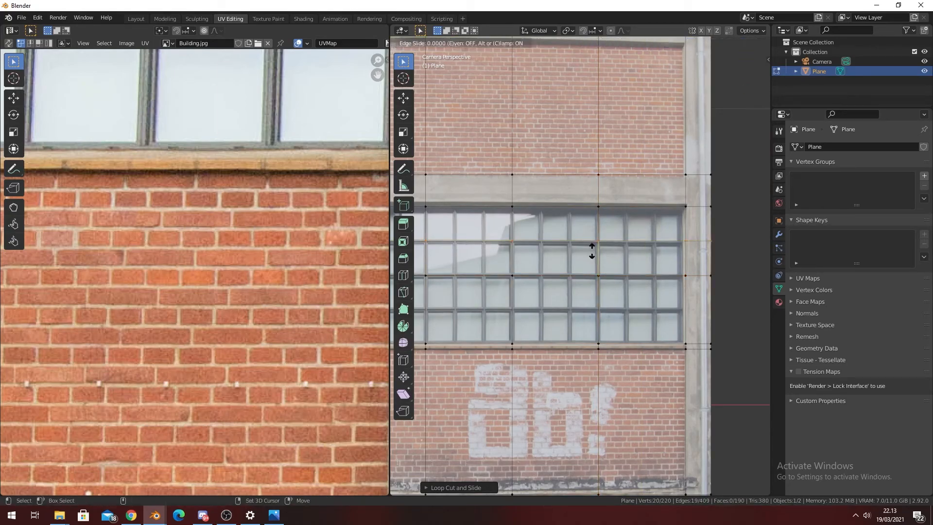
left_click(594, 261)
middle_click_drag(593, 261, 611, 236, "shift")
key("ctrl+r")
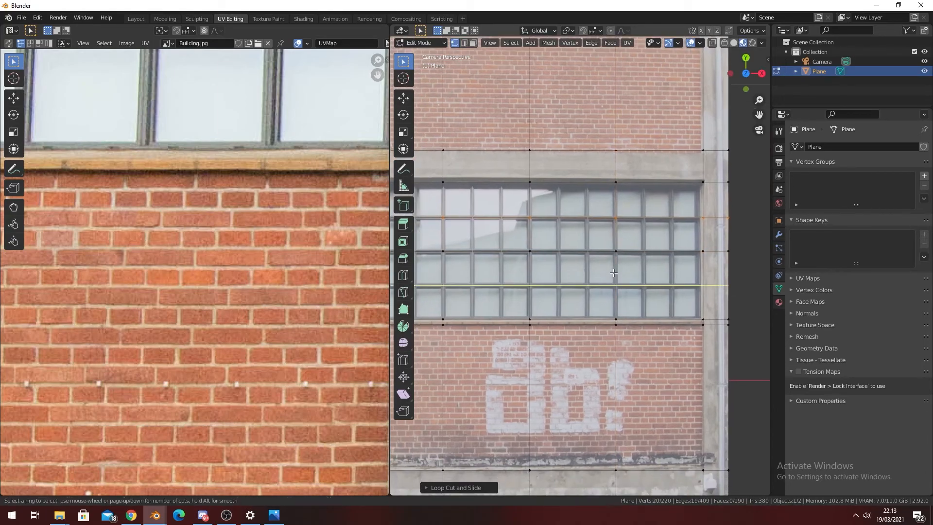
left_click(613, 273)
left_click(614, 273)
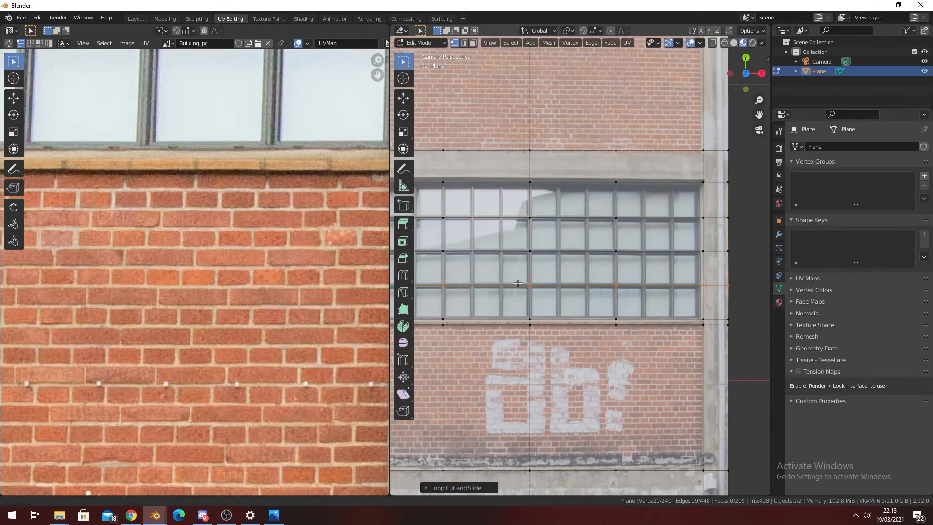
- Add two evenly spaced vertical loop cuts in each of the two quarters of the right upper window nearest the central pillar
middle_click_drag(549, 271, 562, 272, "shift")
key("ctrl+r")
scroll(509, 223, "up", 1)
left_click(509, 223)
right_click(509, 223)
key("ctrl+r")
scroll(588, 222, "up", 1)
left_click(590, 222)
right_click(591, 222)
- Add two evenly spaced vertical loop cuts in each remaining quarter of the right upper window and slide the outermost one onto its mullion
key("ctrl+r")
middle_click_drag(673, 220, 648, 229, "shift")
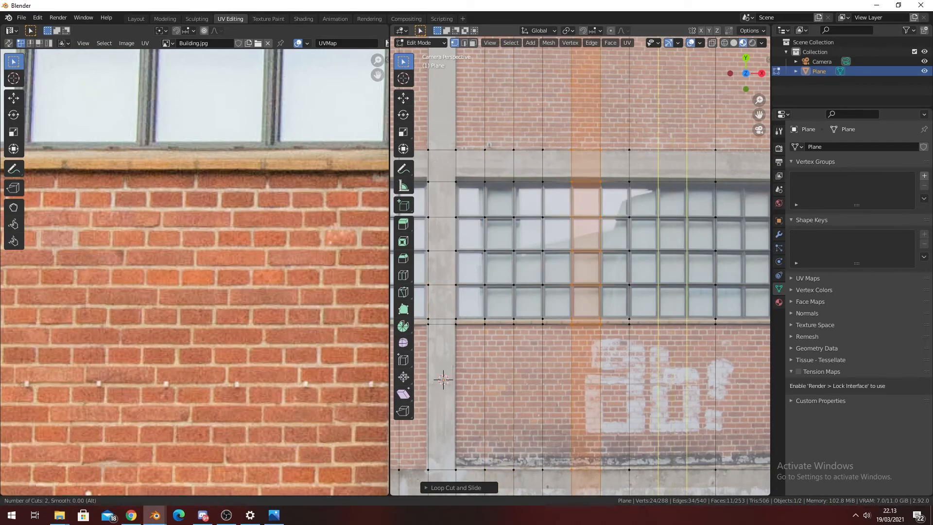
scroll(648, 229, "up", 1)
left_click(648, 229)
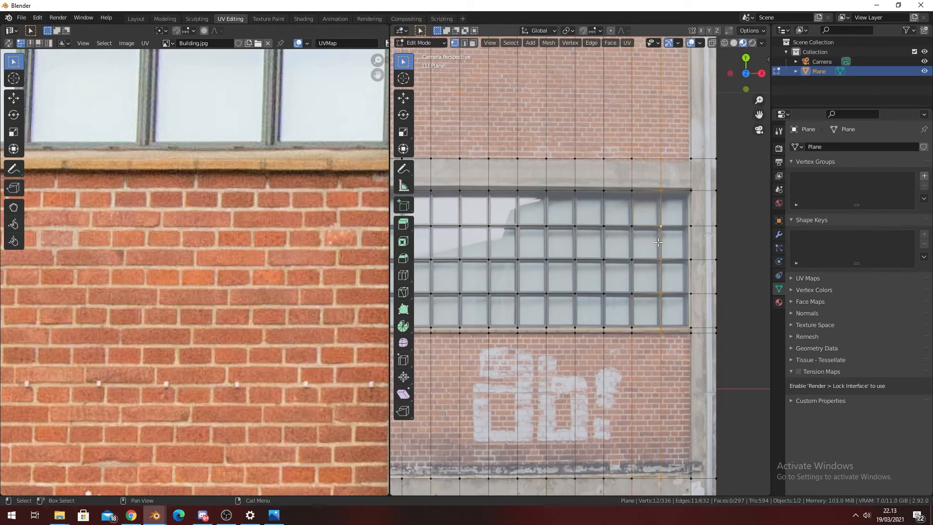
left_click(639, 241)
- Slide the middle horizontal loop of the upper windows into line with its mullion in the left window
scroll(639, 242, "down", 2)
middle_click_drag(639, 241, 596, 251, "shift")
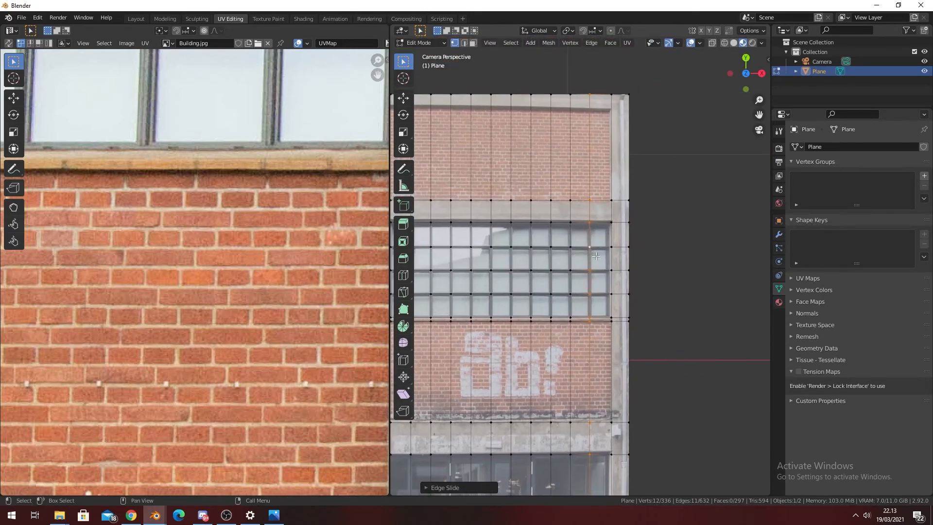
scroll(596, 251, "up", 2)
middle_click_drag(459, 285, 598, 252, "shift")
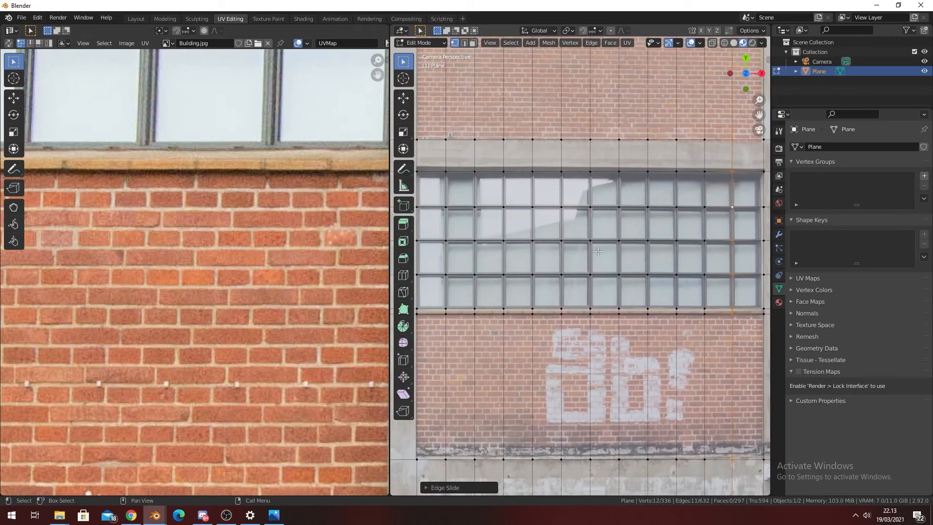
scroll(598, 252, "down", 2)
middle_click_drag(513, 273, 628, 251, "shift")
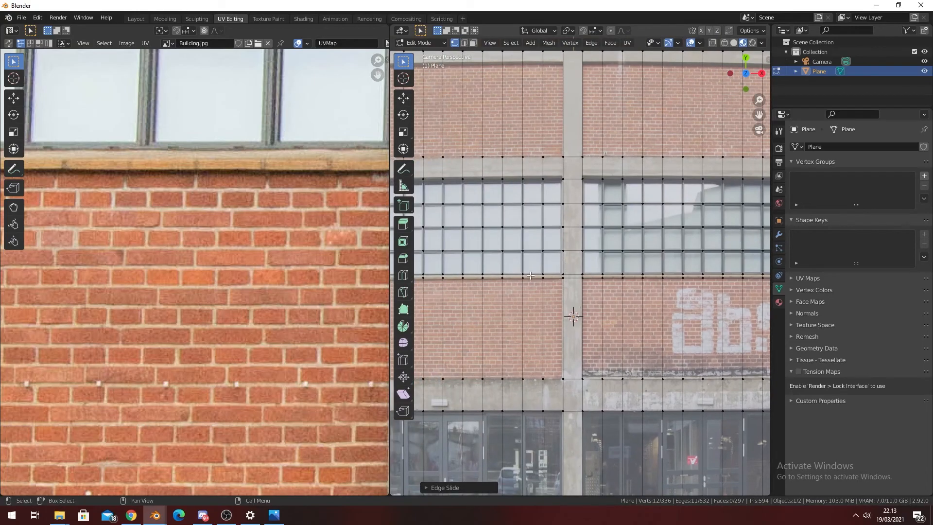
middle_click_drag(460, 222, 513, 239, "shift")
scroll(571, 296, "up", 8)
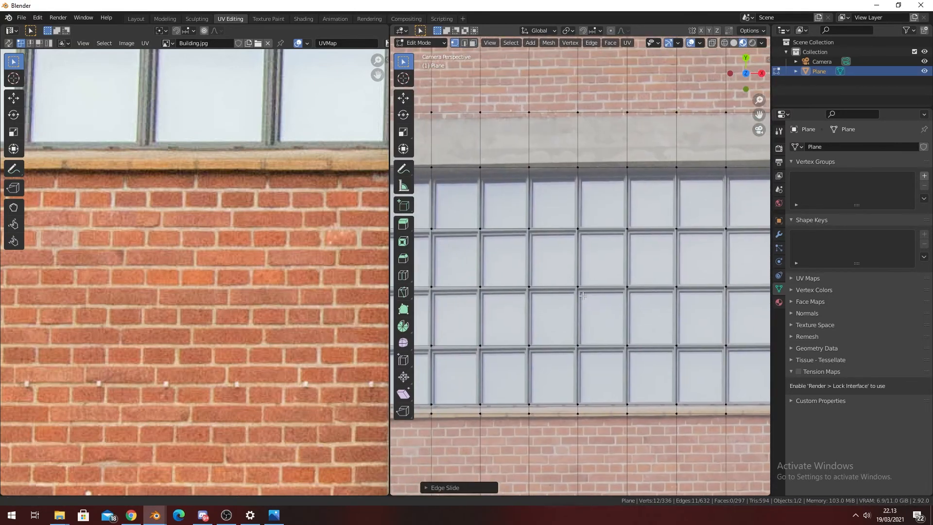
left_click(508, 332, "alt")
key("g")
key("g")
left_click(515, 370)
- Switch to edge selection and add the upper and lower horizontal mullion loops to the selected middle one
scroll(632, 358, "down", 5)
middle_click_drag(635, 358, 464, 336, "shift")
scroll(610, 323, "down", 3)
middle_click_drag(715, 430, 531, 433, "shift")
middle_click_drag(704, 309, 552, 311, "shift")
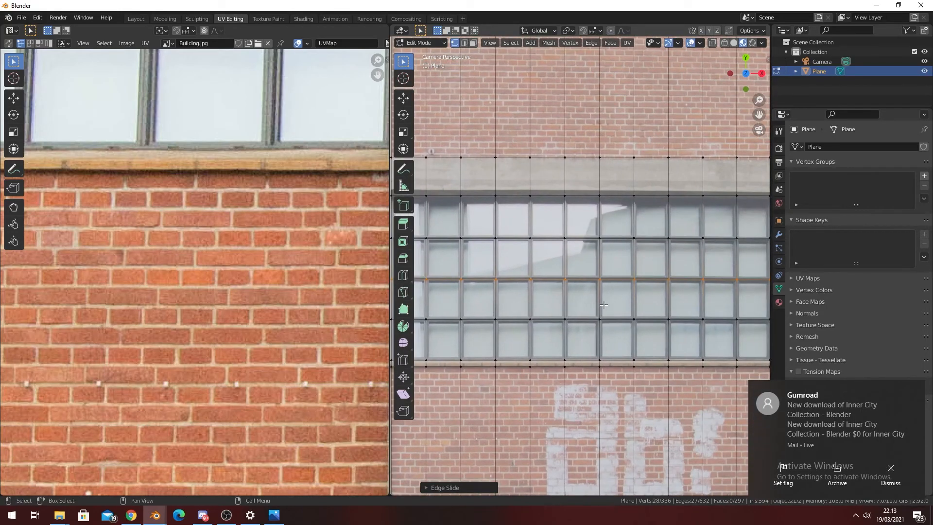
left_click(464, 44)
scroll(486, 283, "down", 1)
middle_click_drag(486, 283, 637, 281, "shift")
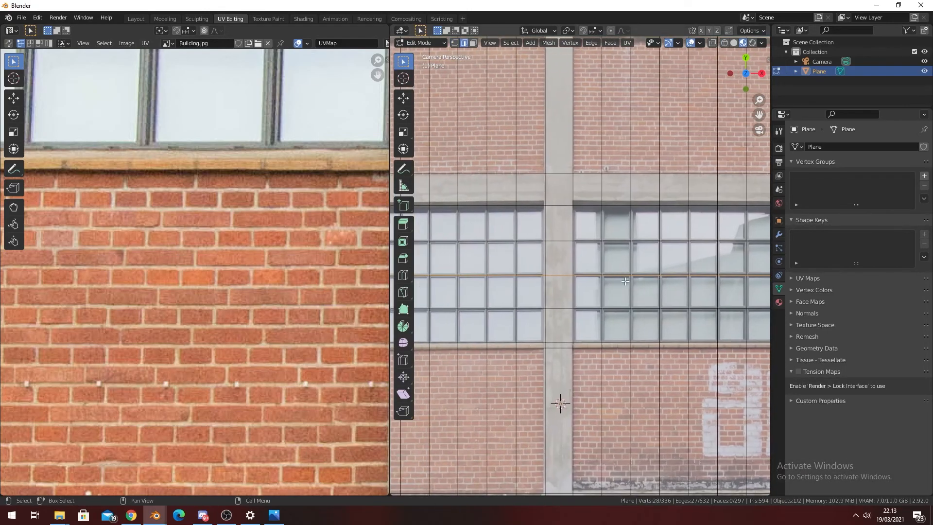
left_click(529, 310, "alt+shift")
left_click(528, 243, "alt+shift")
left_click(582, 235, "alt+shift")
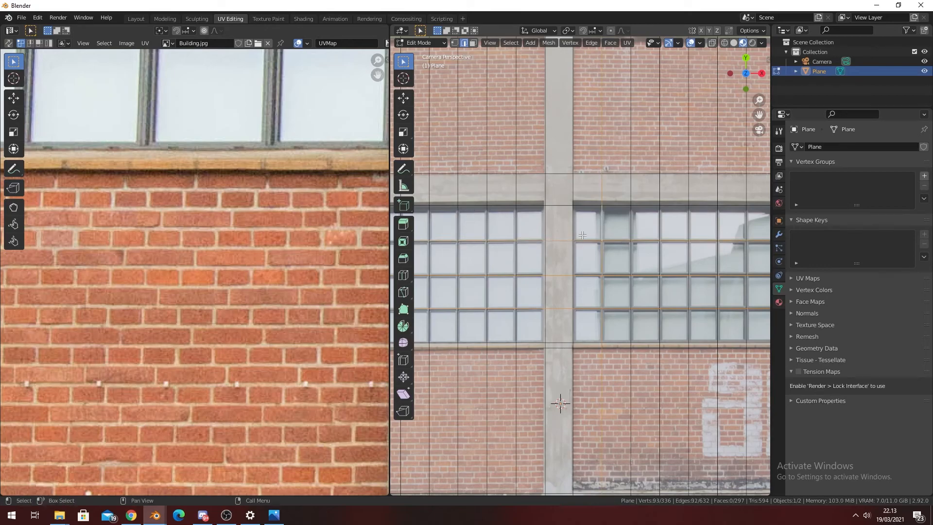
middle_click_drag(614, 225, 544, 236, "shift")
scroll(575, 239, "up", 5)
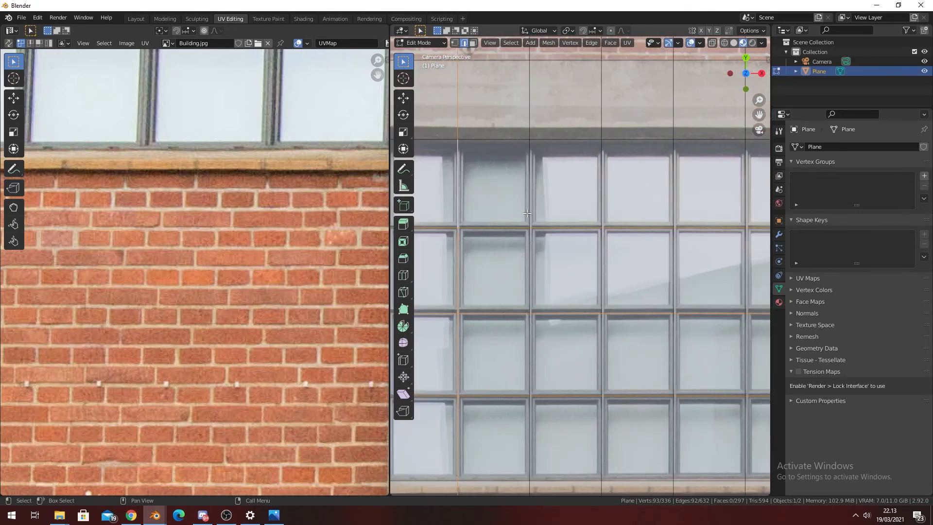
left_click(532, 193, "alt+shift")
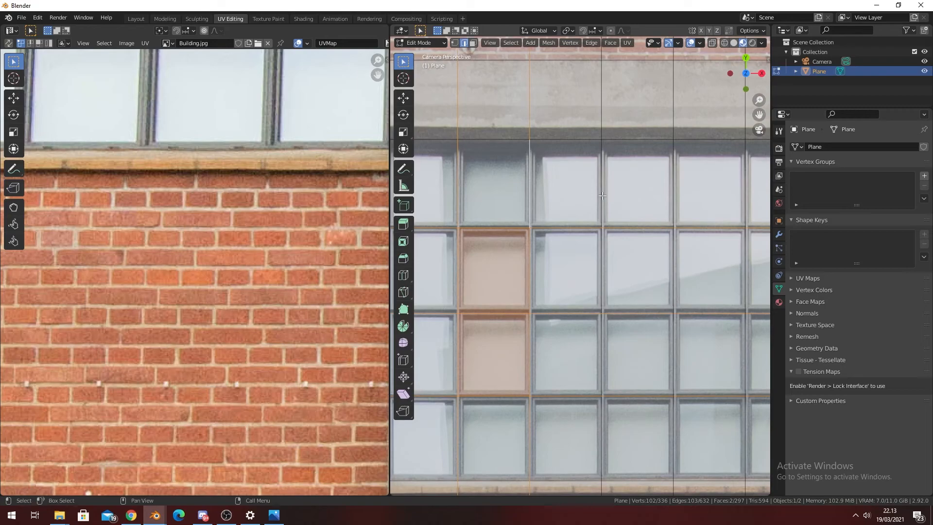
left_click(603, 196, "alt+shift")
middle_click_drag(603, 195, 576, 206, "shift")
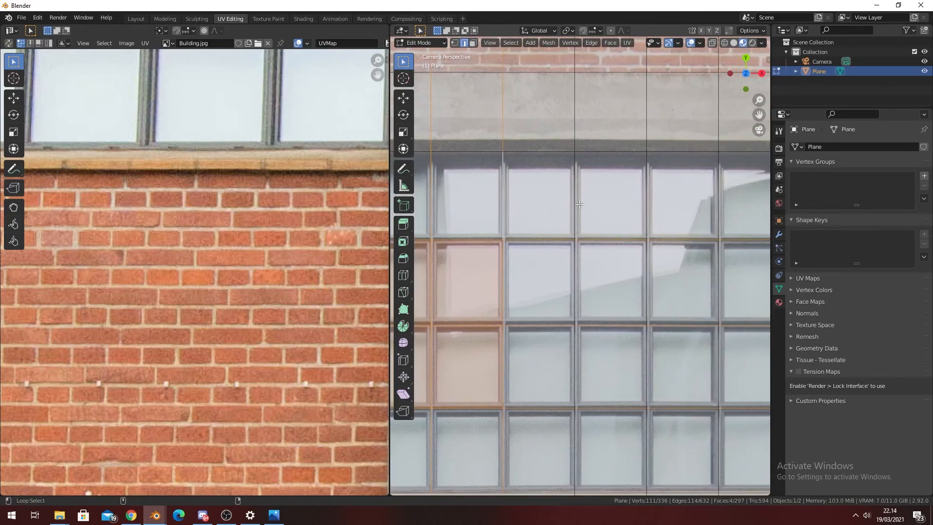
key("ctrl+z")
key("ctrl+z")
key("ctrl+z")
- Select only the middle horizontal loop and slide it slightly upward to centre it on its mullion
scroll(585, 253, "down", 4)
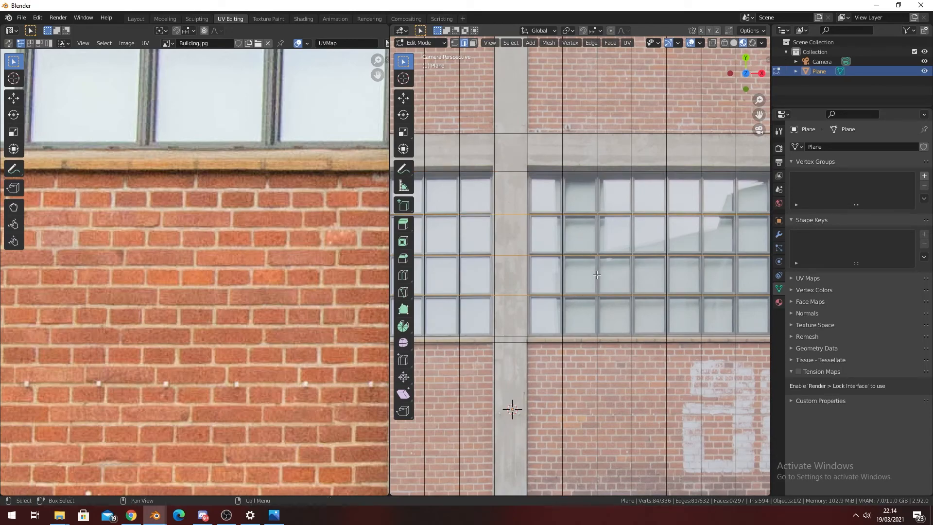
scroll(634, 288, "up", 4)
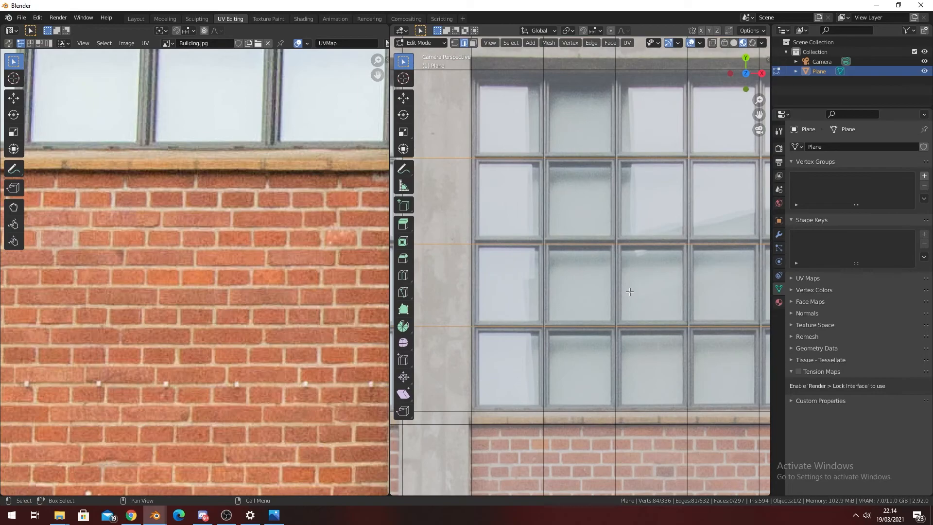
left_click(596, 280, "alt")
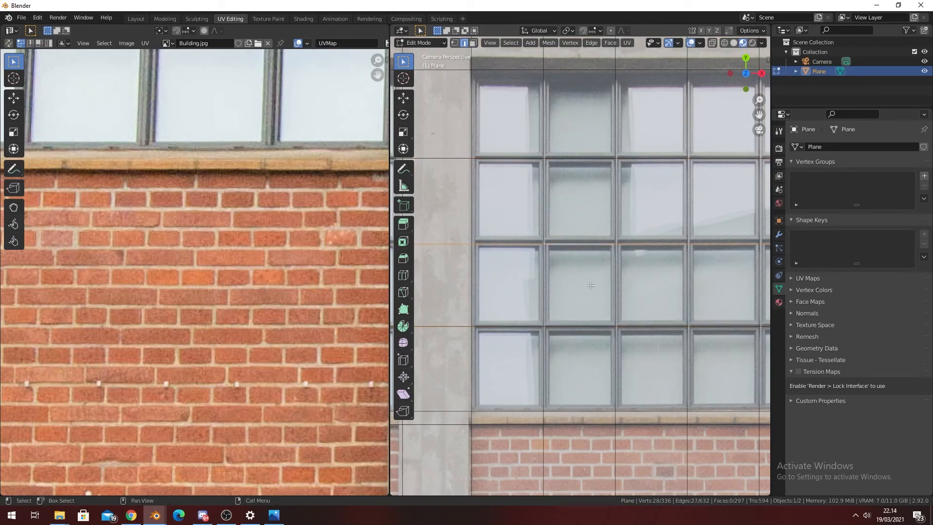
key("g")
key("g")
left_click(588, 270)
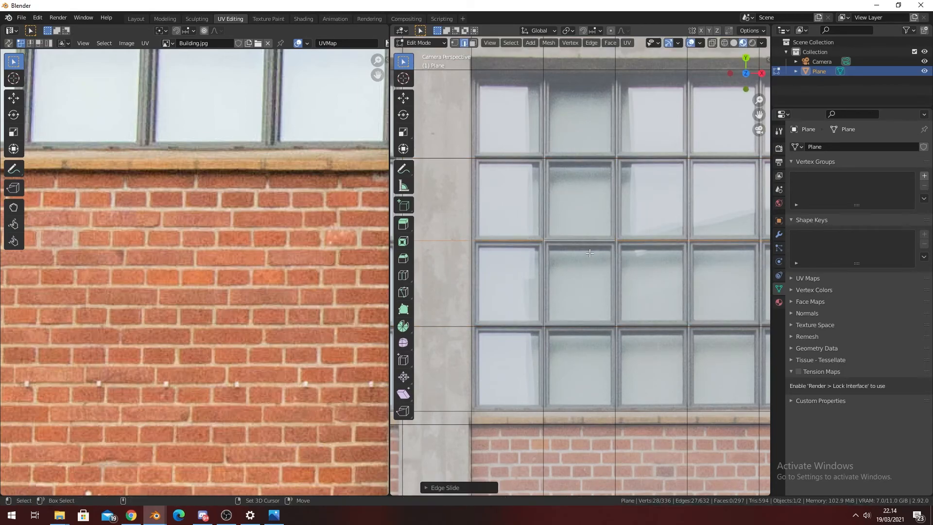
- Select the upper and lower horizontal loops as well and bevel all three to the width of the mullions
left_click(575, 326, "alt+shift")
left_click(572, 159, "alt+shift")
key("ctrl+b")
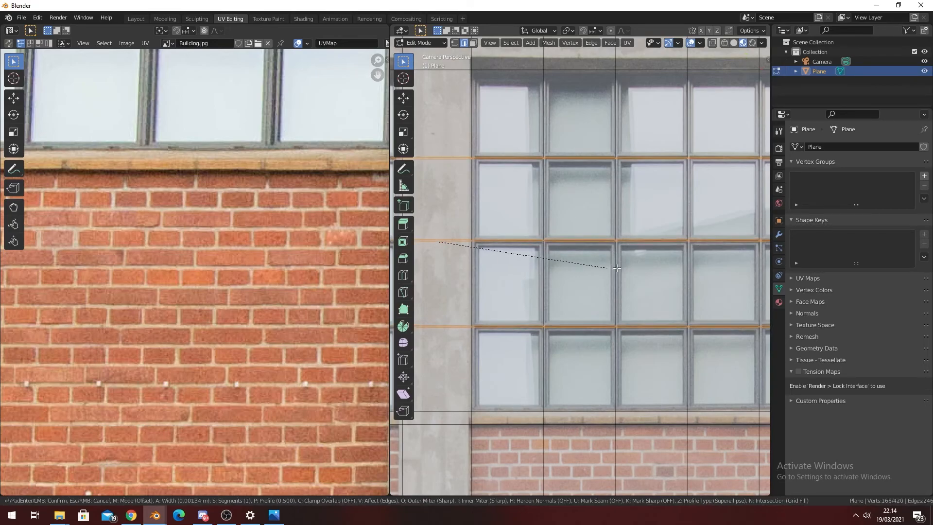
left_click(640, 270)
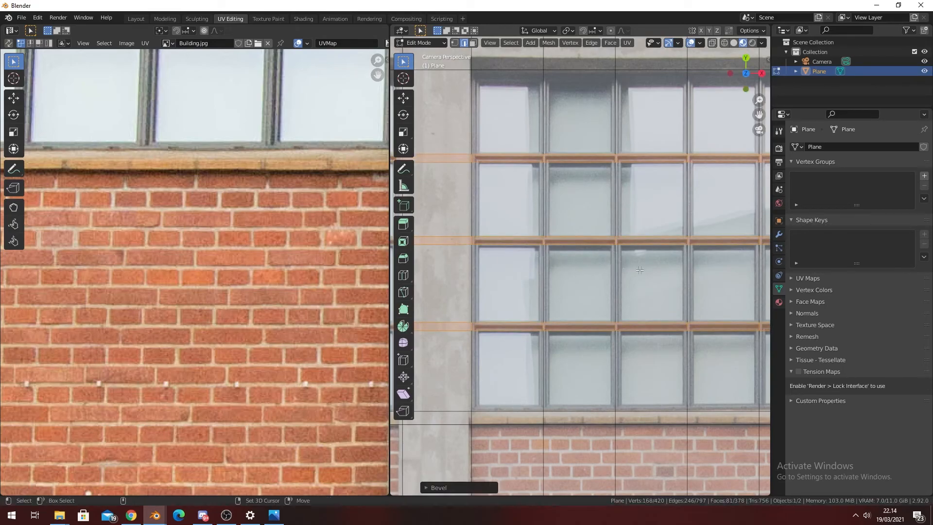
- Check the bevelled horizontal strips against the photo's mullions in the UV editor
scroll(646, 263, "down", 4)
scroll(271, 179, "down", 3)
middle_click_drag(248, 179, 230, 277)
scroll(252, 220, "up", 4)
scroll(235, 267, "up", 4)
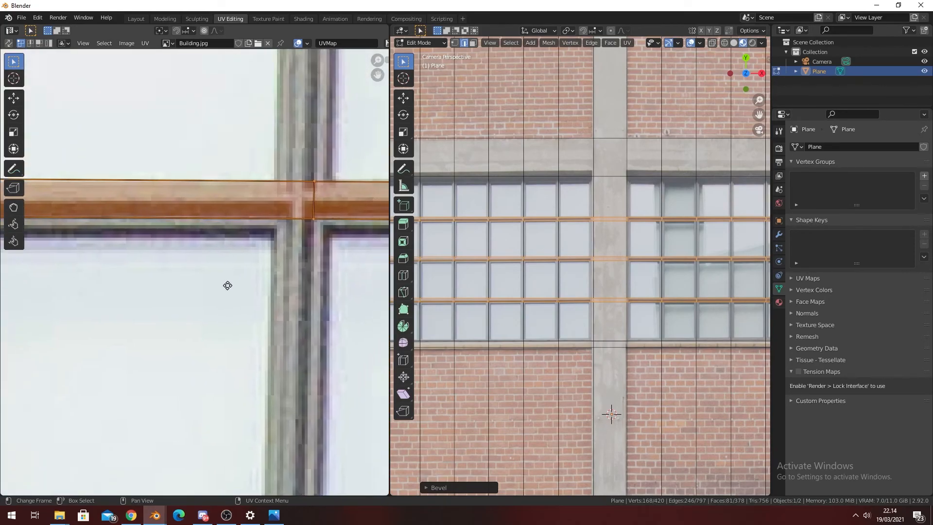
scroll(322, 291, "down", 3)
scroll(530, 278, "down", 4)
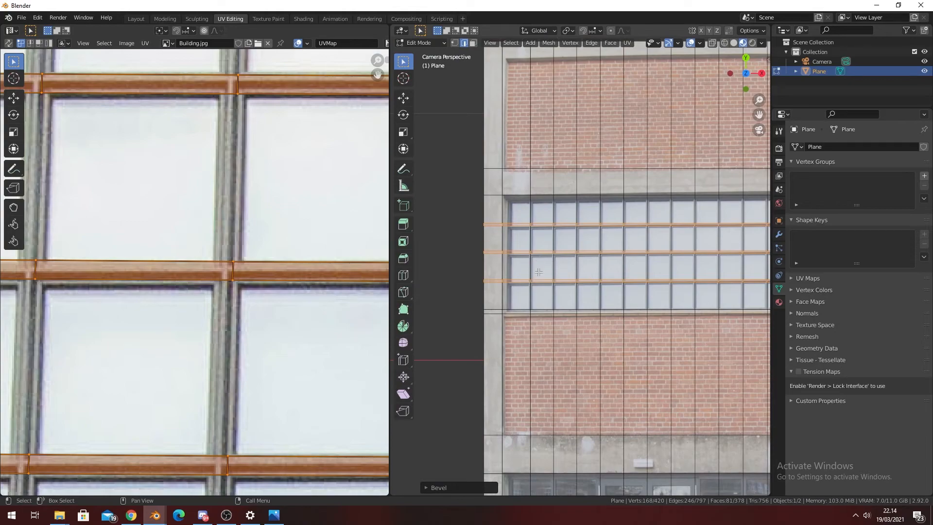
- Select all the vertical mullion loops of the left upper window, from the left pillar to the central pillar
left_click(531, 271)
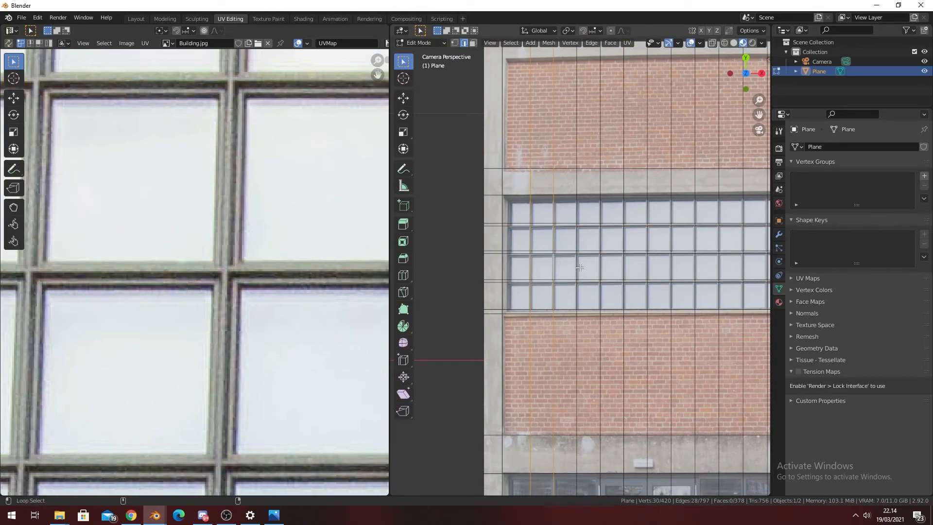
left_click(580, 267, "alt+shift")
scroll(612, 276, "down", 2, "ctrl")
left_click(640, 269, "alt+shift")
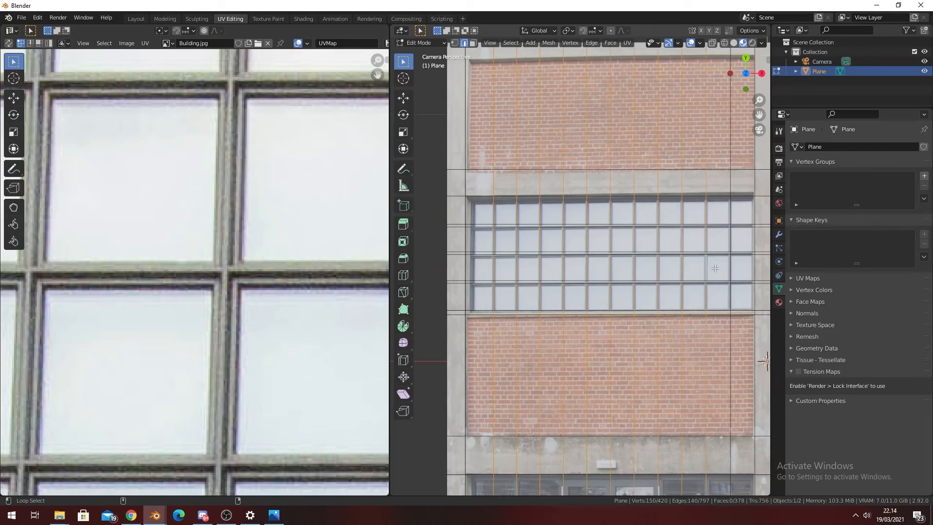
middle_click_drag(730, 267, 553, 271, "shift")
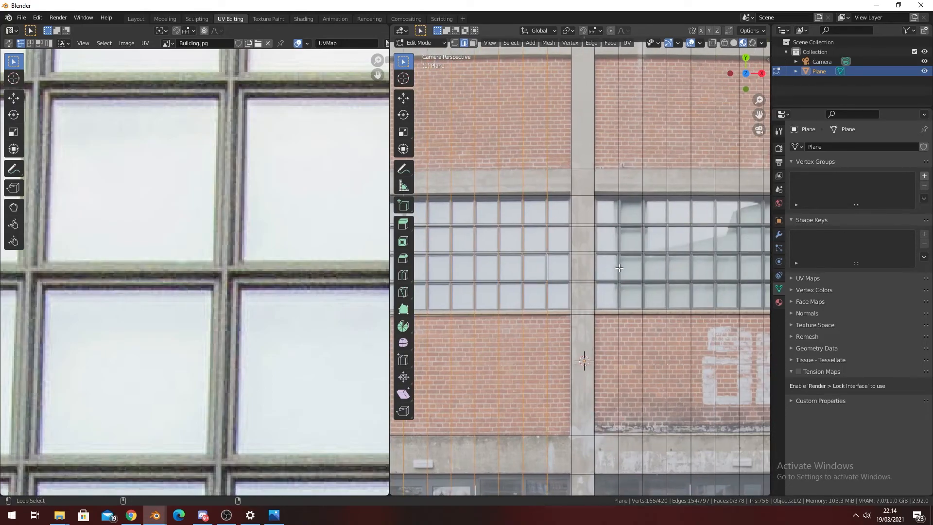
- Add all the vertical mullion loops of the right upper window to the selection
left_click(619, 268, "alt+shift")
scroll(623, 277, "down", 1, "ctrl")
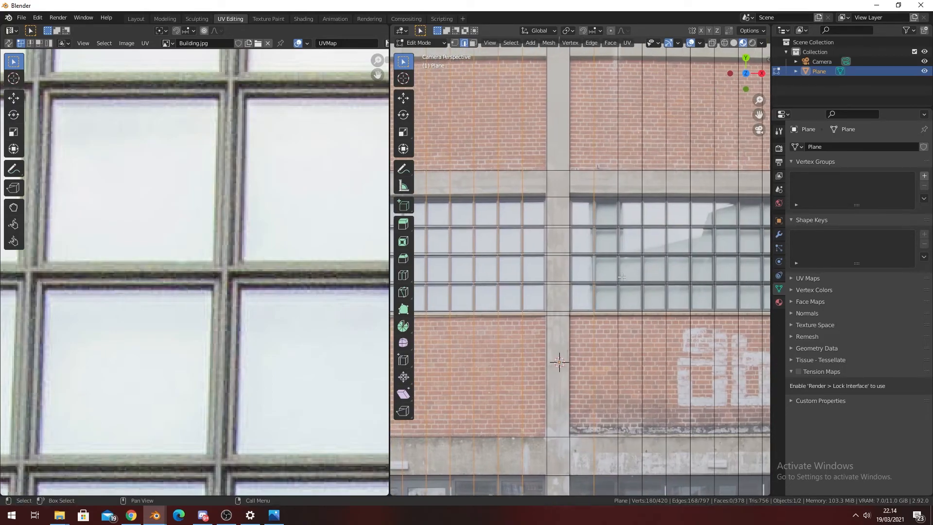
left_click(621, 270, "alt+shift")
scroll(590, 277, "down", 2, "ctrl")
left_click(585, 272, "alt+shift")
left_click(607, 271, "alt+shift")
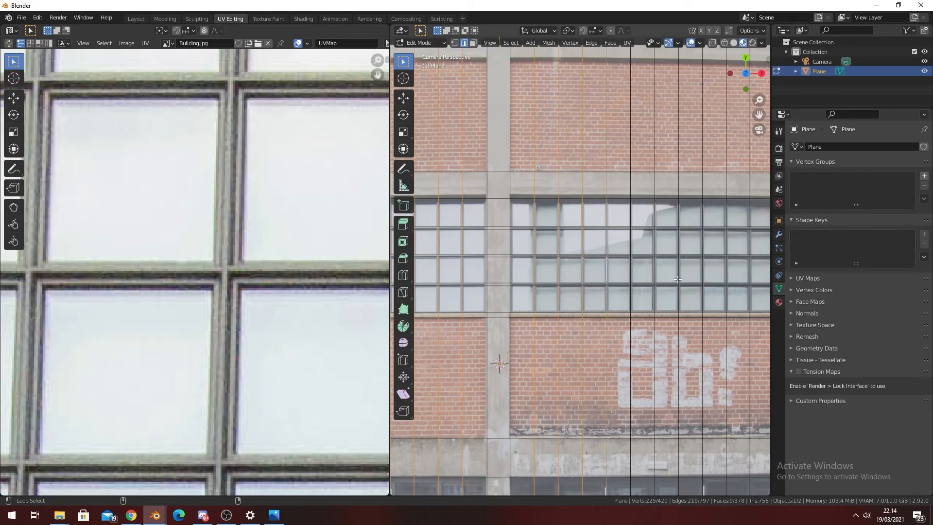
scroll(582, 273, "down", 2, "ctrl")
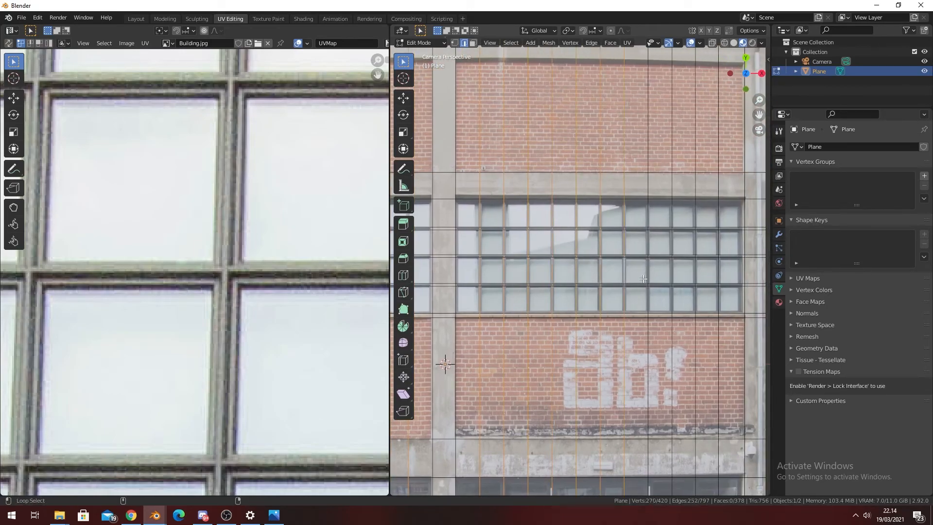
left_click(673, 270, "alt+shift")
left_click(695, 270, "alt+shift")
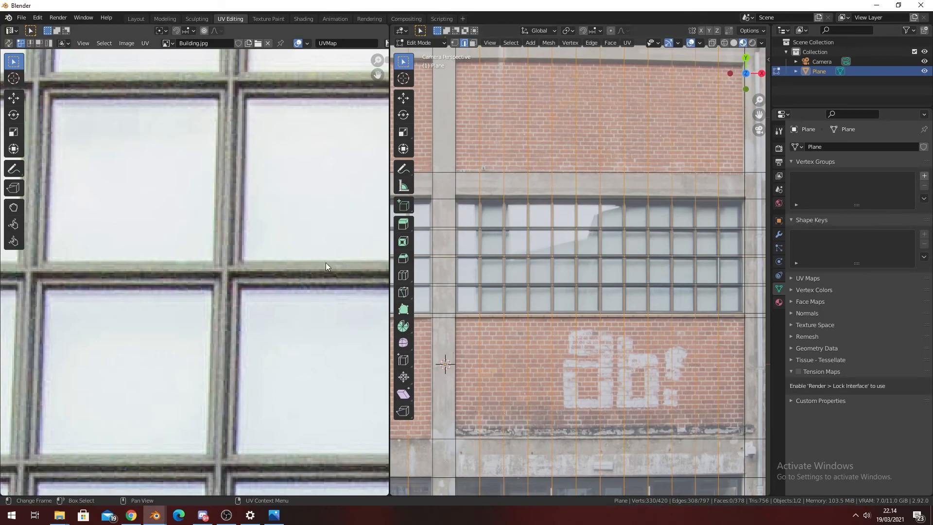
- Bevel the selected vertical loops by about 0.00734 m to match the width of the mullions
scroll(621, 307, "up", 6)
key("ctrl+b")
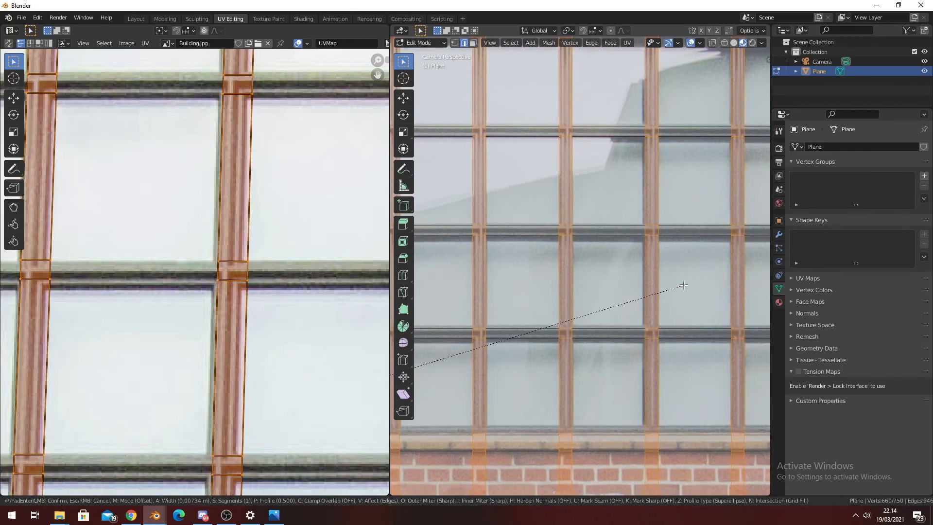
left_click(684, 286)
- Add a horizontal loop cut along the bottom frame of the upper windows, just above the sill
scroll(601, 246, "down", 5)
scroll(601, 245, "up", 2)
left_click(593, 311, "alt")
scroll(591, 320, "up", 2)
key("ctrl+r")
left_click(589, 322)
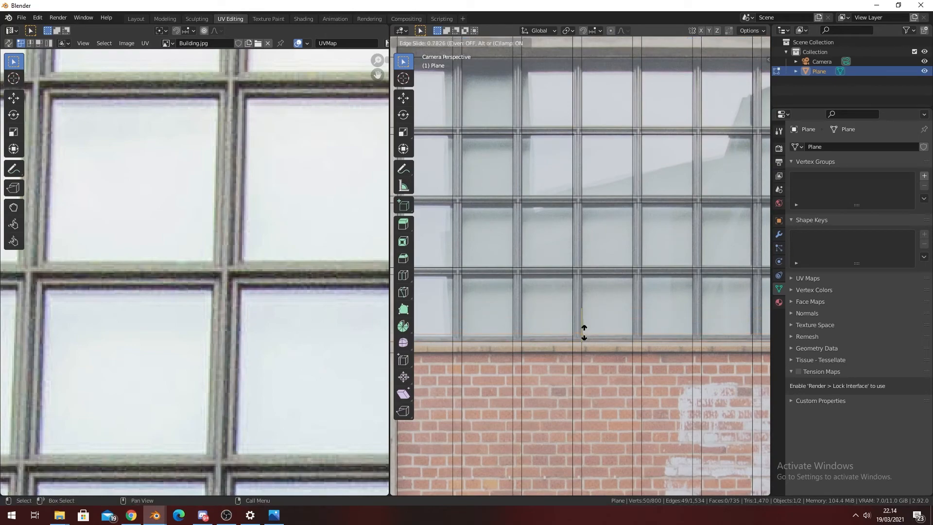
left_click(583, 334)
- Add a horizontal loop cut along the top frame of the upper windows, just below the concrete lintel
scroll(583, 335, "down", 5, "shift")
key("ctrl+r")
left_click(570, 223)
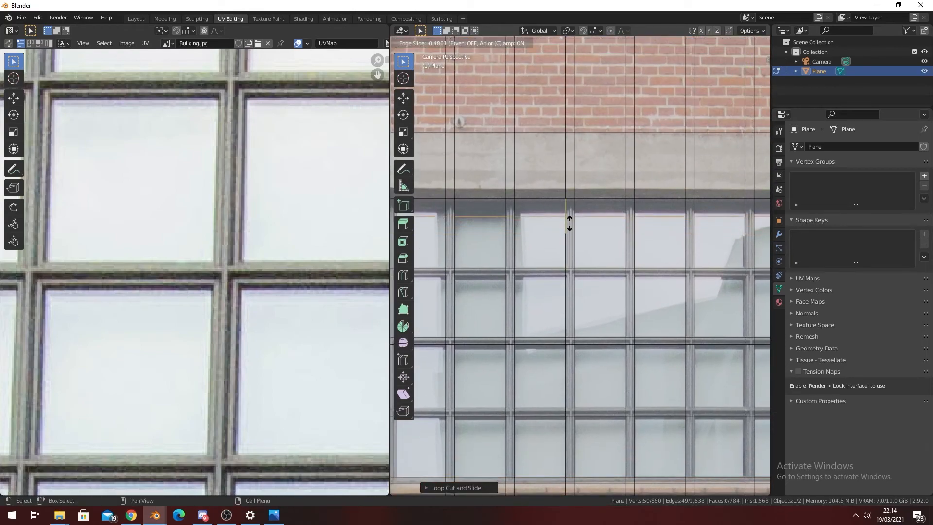
left_click(570, 215)
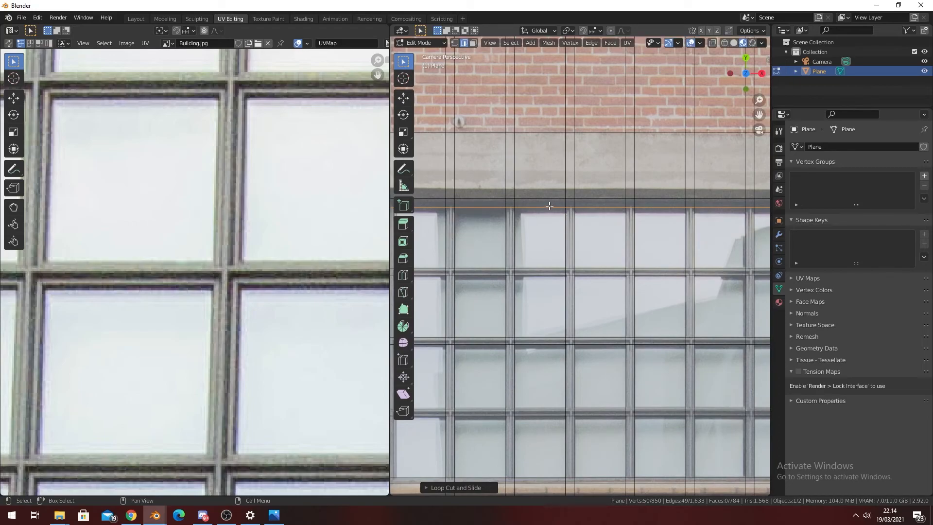
- Add a vertical loop cut at the right frame of the left upper window, beside the central pillar
scroll(541, 214, "up", 4, "shift")
scroll(559, 223, "up", 4, "ctrl")
scroll(584, 234, "down", 3)
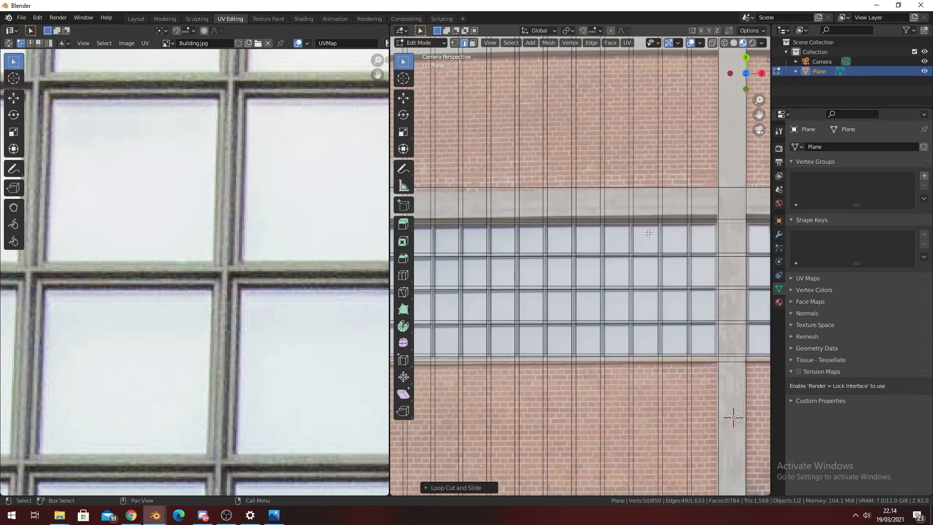
scroll(730, 267, "down", 2, "ctrl")
key("ctrl+r")
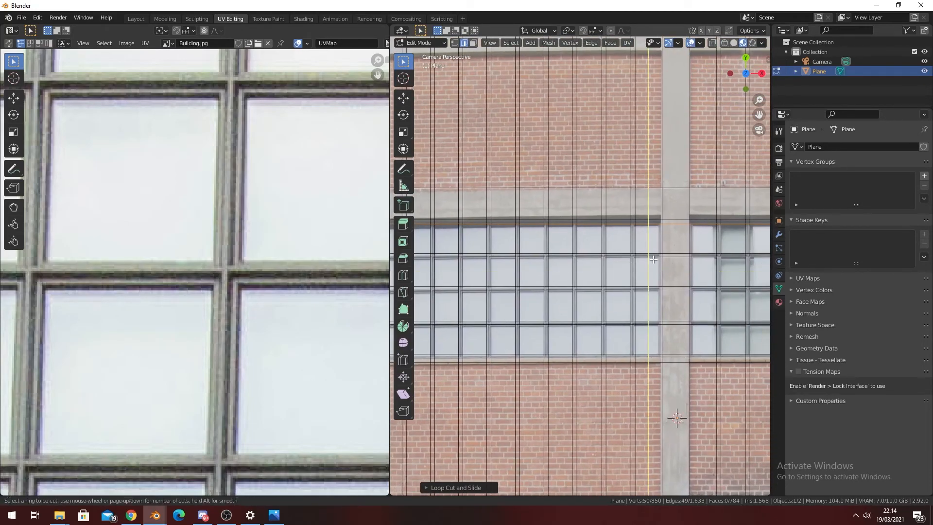
left_click(653, 259)
left_click(666, 250)
- Add two vertical loop cuts along the left frame of the left upper window, beside the left pillar
scroll(668, 251, "down", 3, "ctrl")
key("ctrl+r")
left_click(491, 237)
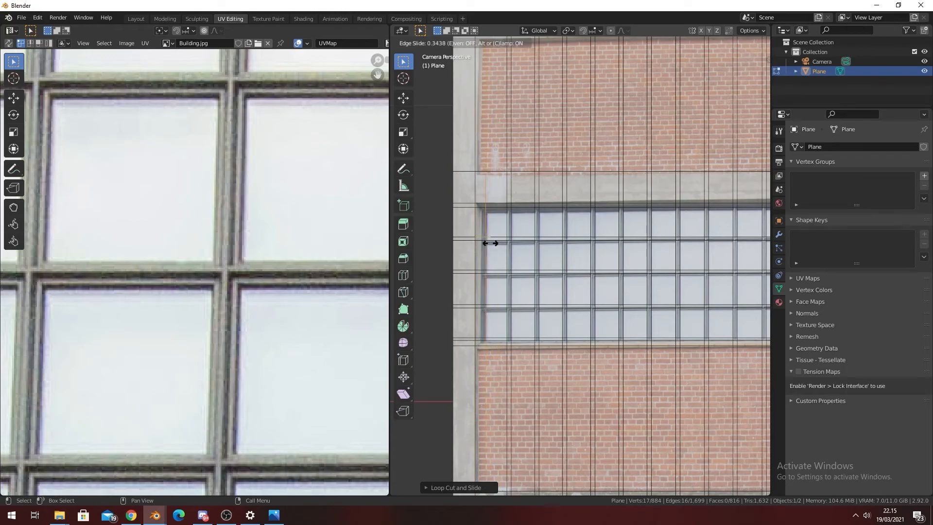
left_click(491, 243)
key("ctrl+r")
left_click(482, 237)
left_click(488, 238)
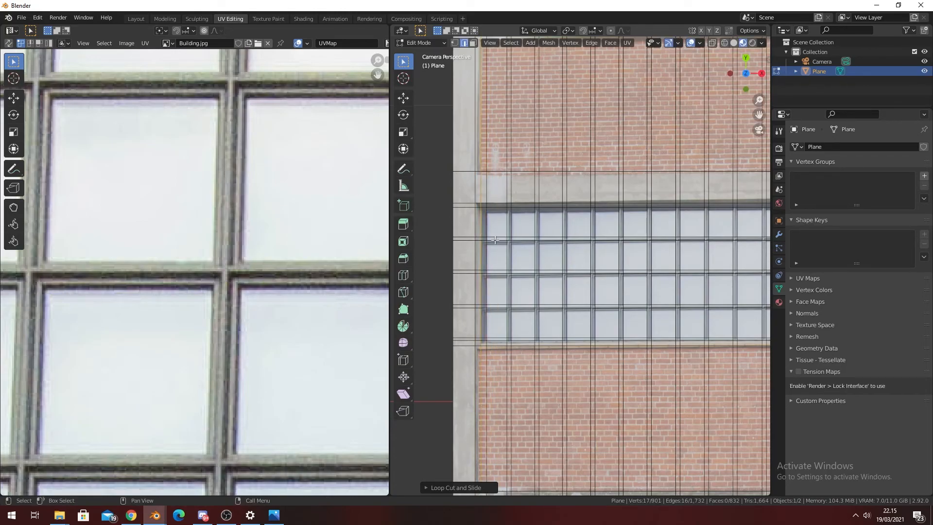
- Add two vertical loop cuts along the right frame of the right upper window, beside the right pillar
scroll(593, 256, "down", 3)
scroll(647, 263, "up", 1, "ctrl")
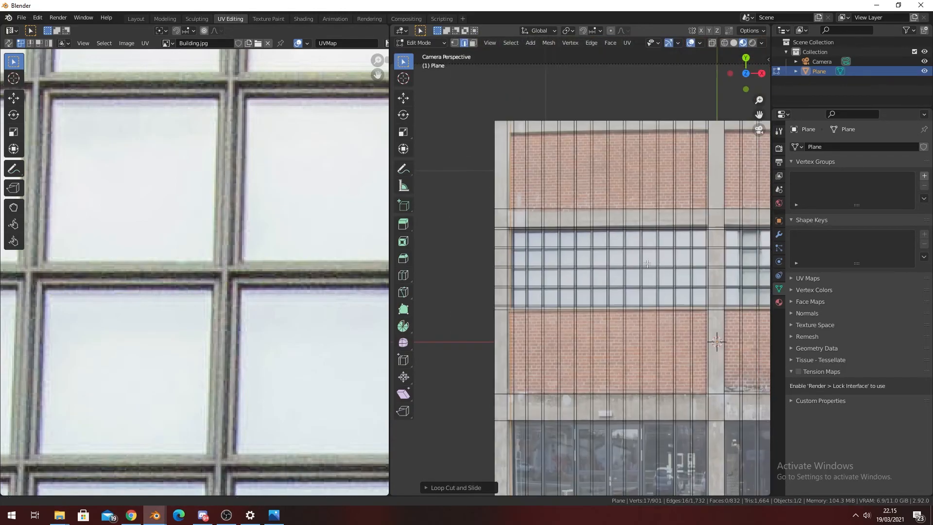
scroll(647, 264, "down", 3, "ctrl")
scroll(512, 202, "up", 5)
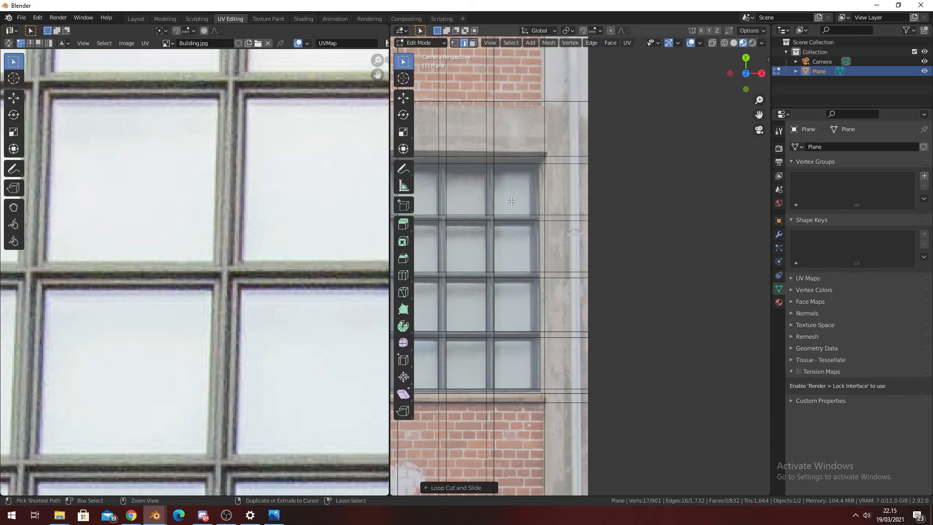
key("ctrl+r")
left_click(528, 155)
left_click(553, 154)
key("ctrl+r")
left_click(539, 156)
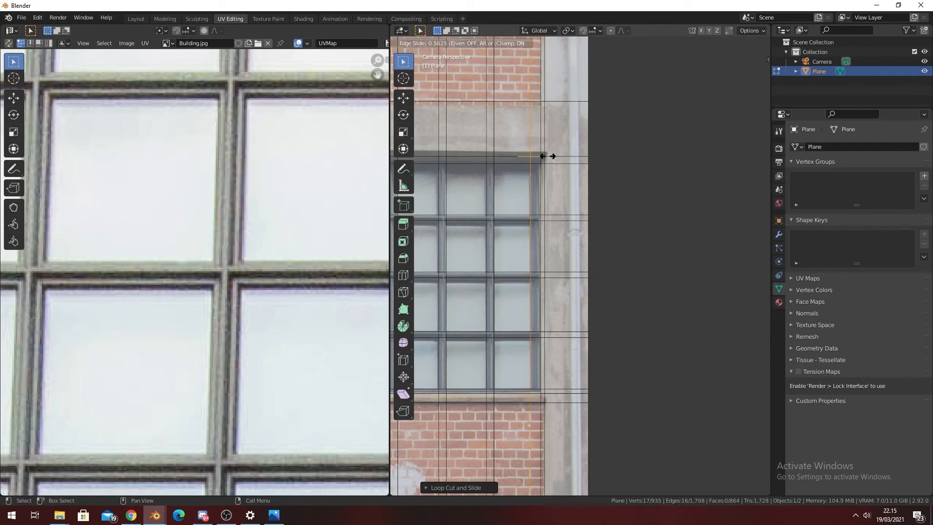
left_click(551, 154)
- Edge-slide the vertical edge by the first mullion of the left ground-floor storefront onto the mullion's right side
scroll(571, 391, "down", 6)
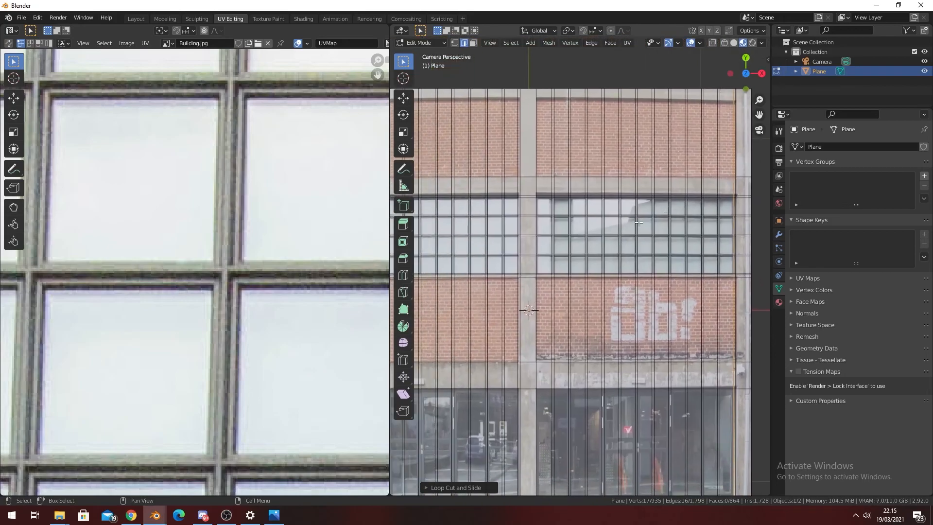
scroll(571, 392, "up", 10)
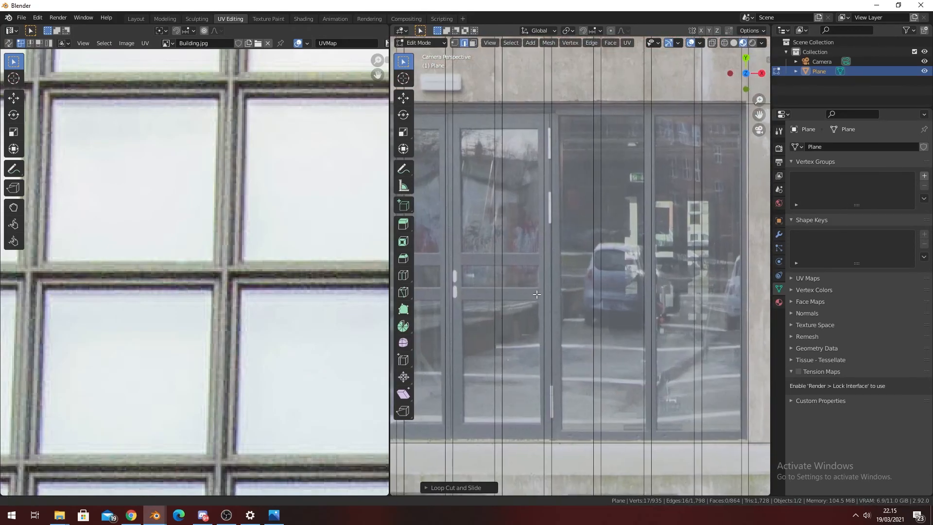
middle_click_drag(576, 199, 574, 244, "shift")
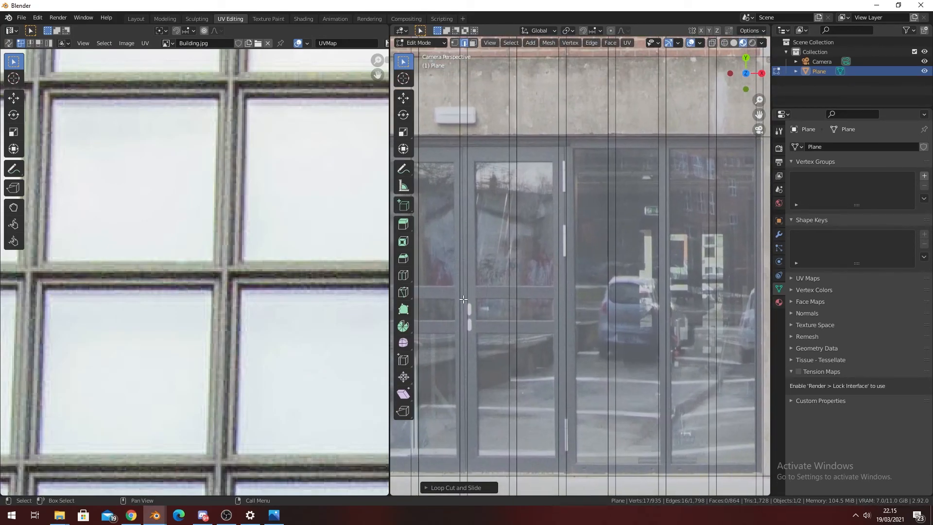
middle_click_drag(463, 299, 611, 281, "shift")
scroll(598, 269, "down", 4)
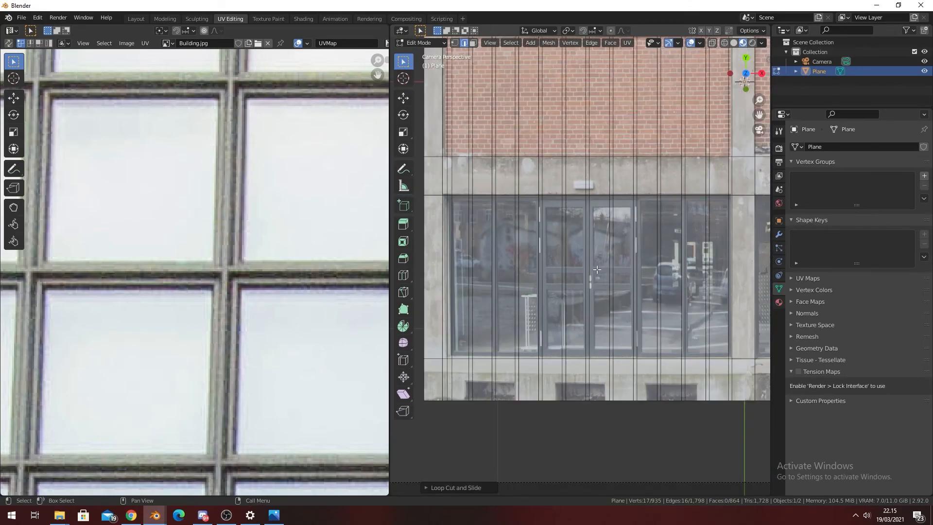
scroll(469, 307, "up", 3)
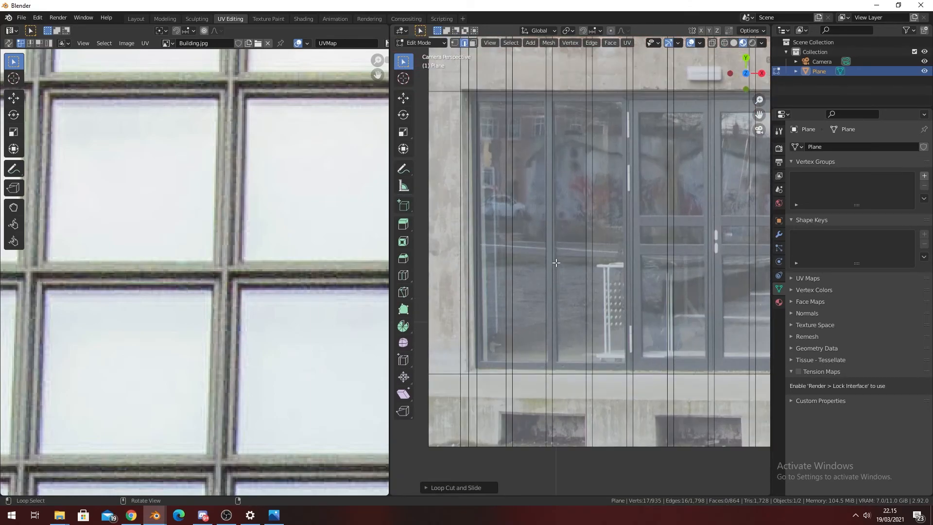
scroll(559, 296, "up", 3)
scroll(559, 296, "up", 1)
key("g")
key("g")
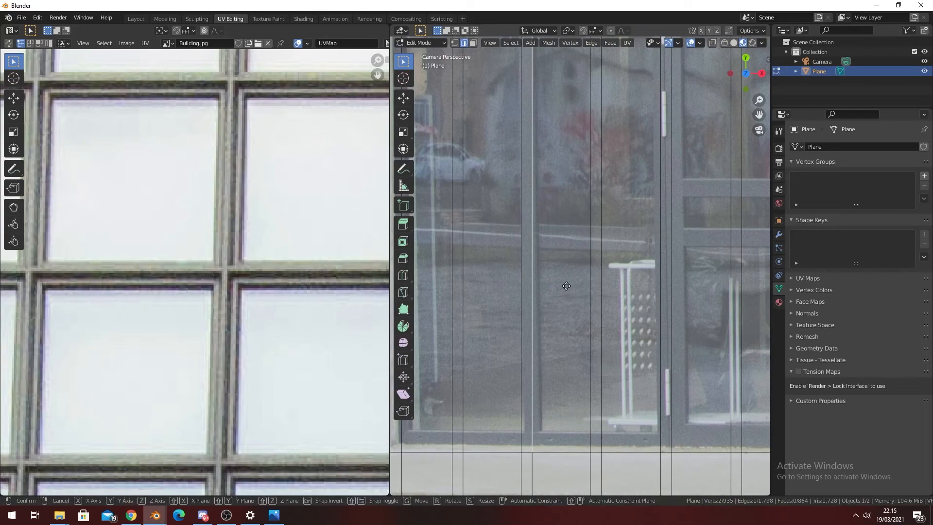
left_click(569, 291)
key("g")
key("g")
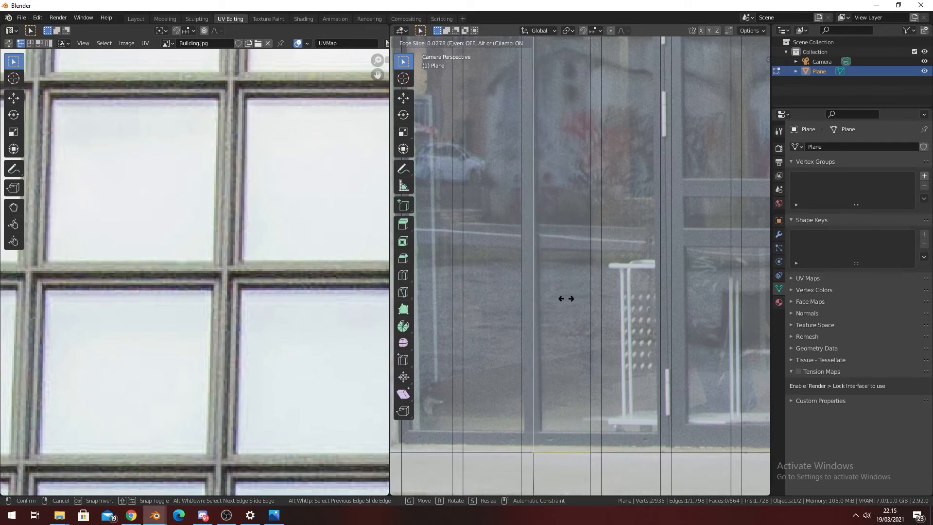
left_click(562, 298)
key("g")
key("g")
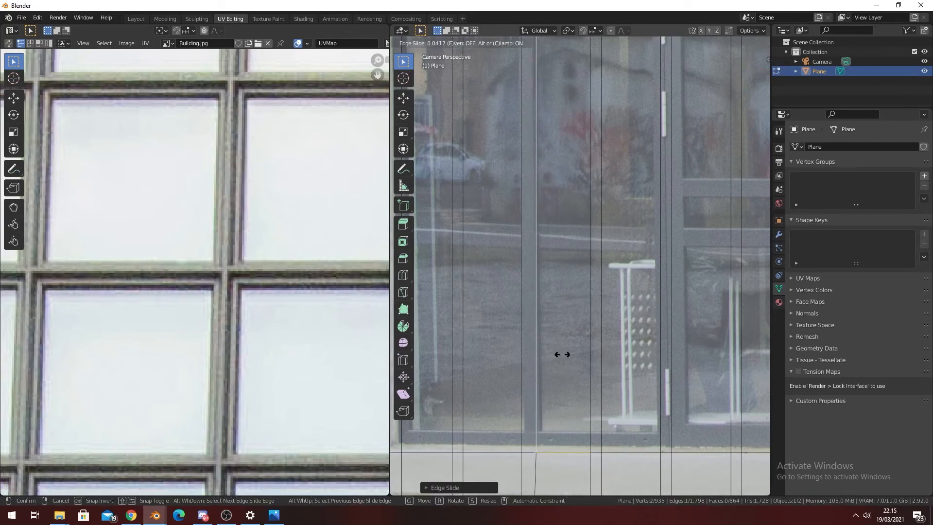
left_click(561, 355)
- Edge-slide the neighbouring vertical edge onto the left side of the same storefront mullion and check the alignment up close
left_click(518, 354)
key("g")
key("g")
left_click(581, 350)
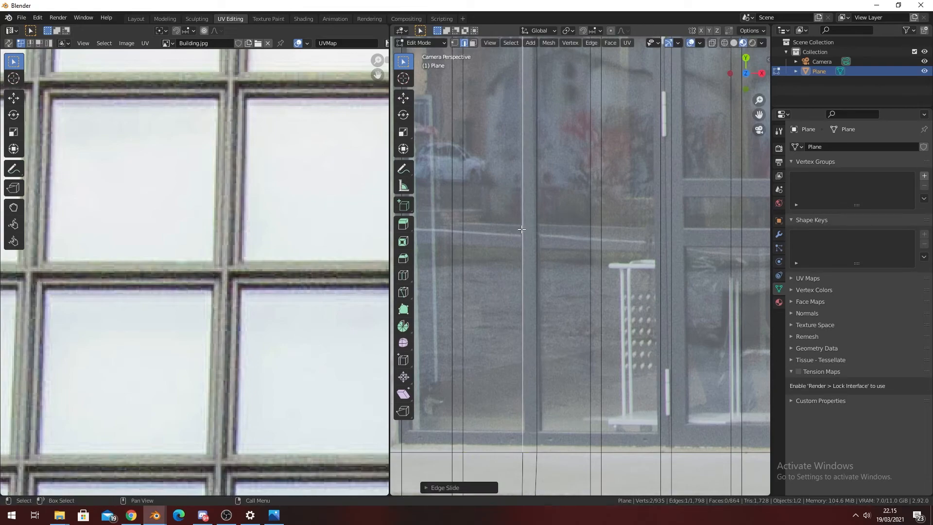
middle_click_drag(531, 439, 577, 357, "shift")
scroll(560, 323, "up", 8)
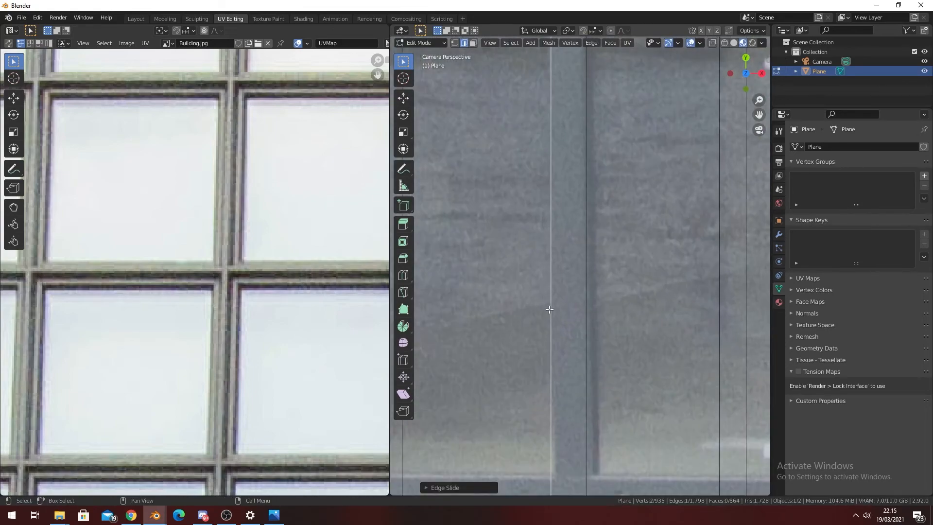
scroll(569, 360, "down", 6)
middle_click_drag(518, 232, 566, 333, "shift")
scroll(635, 356, "down", 2)
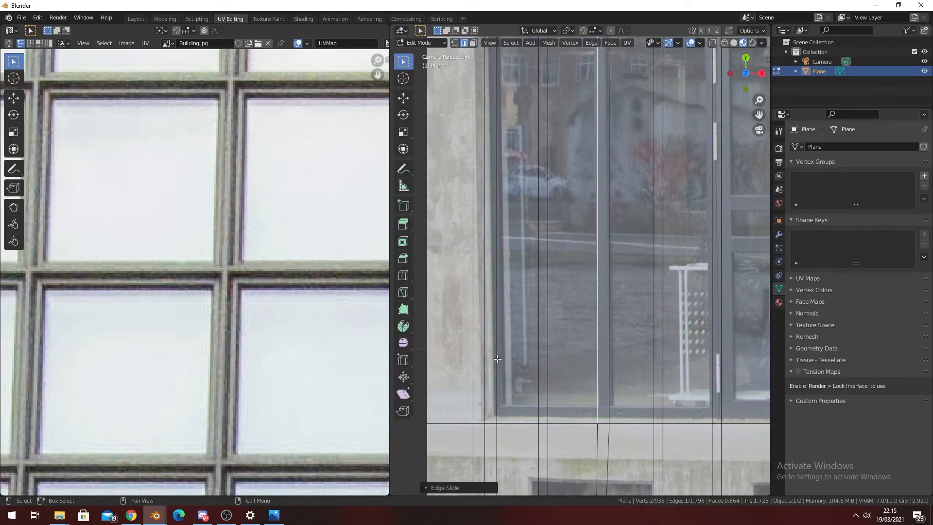
left_click(497, 358)
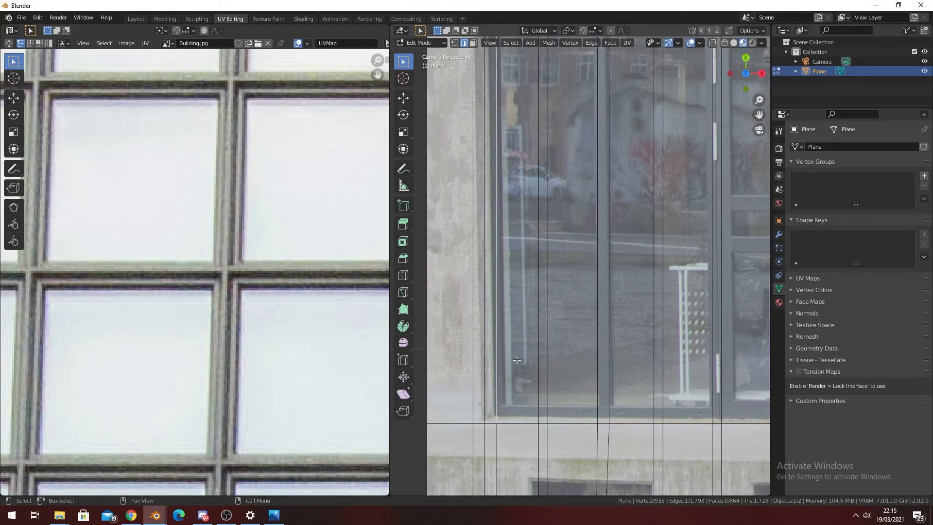
left_click(489, 350, "shift")
key("g")
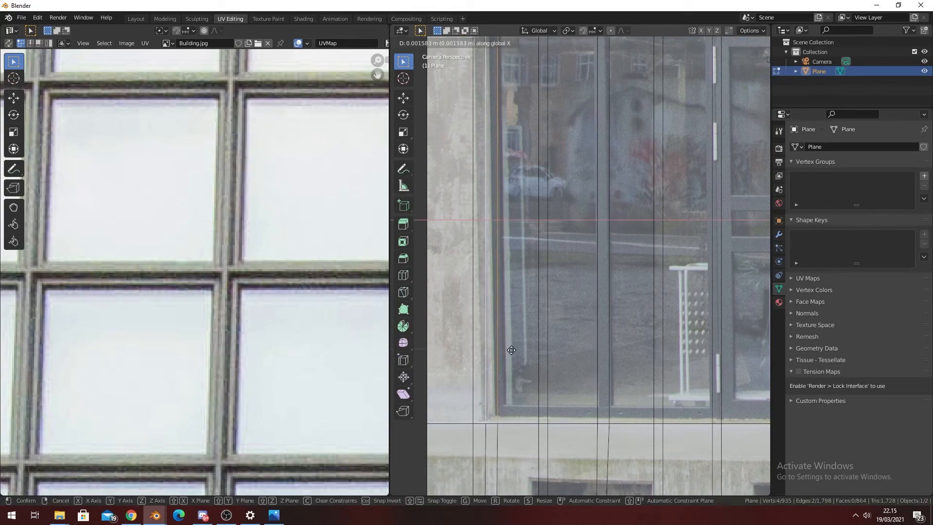
key("Escape")
key("g")
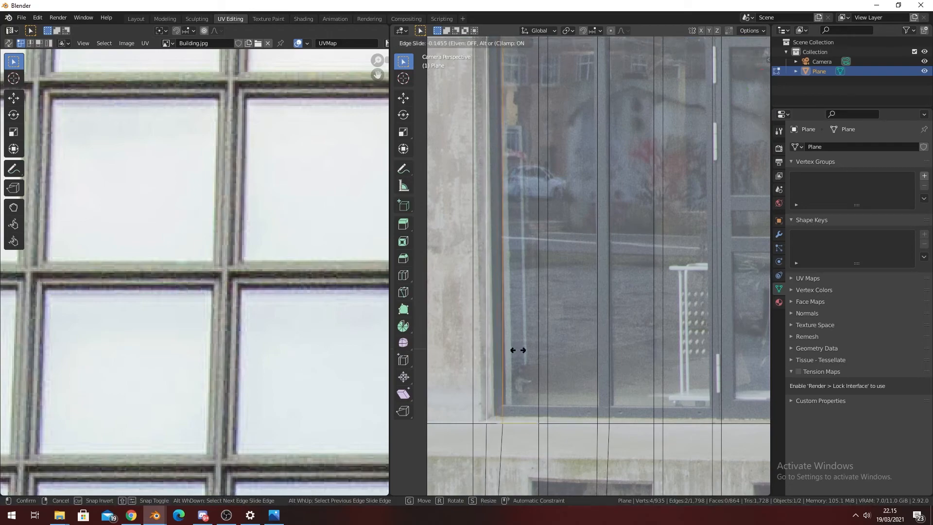
key("Escape")
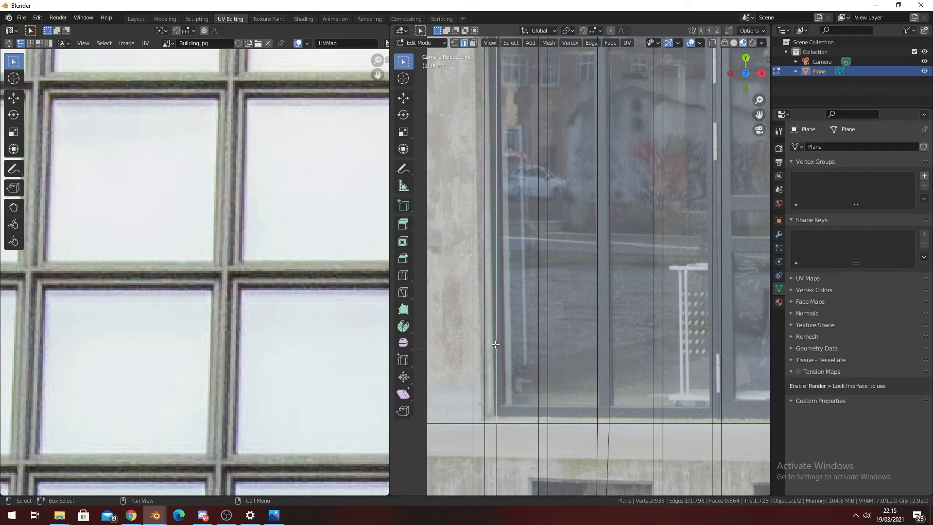
- Edge-slide the two vertical edges beside the left pillar onto the inner and outer sides of the storefront's left frame
key("g")
key("g")
left_click(515, 344)
left_click(489, 348)
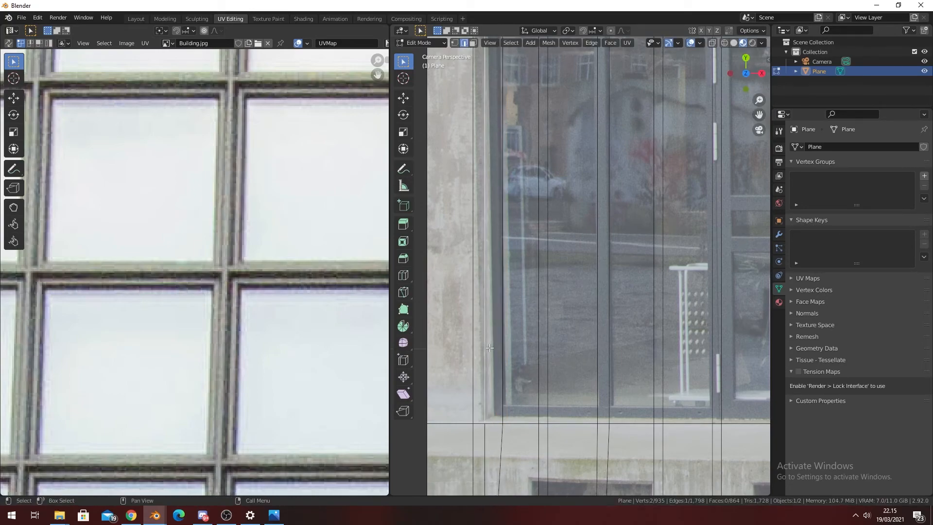
key("g")
key("g")
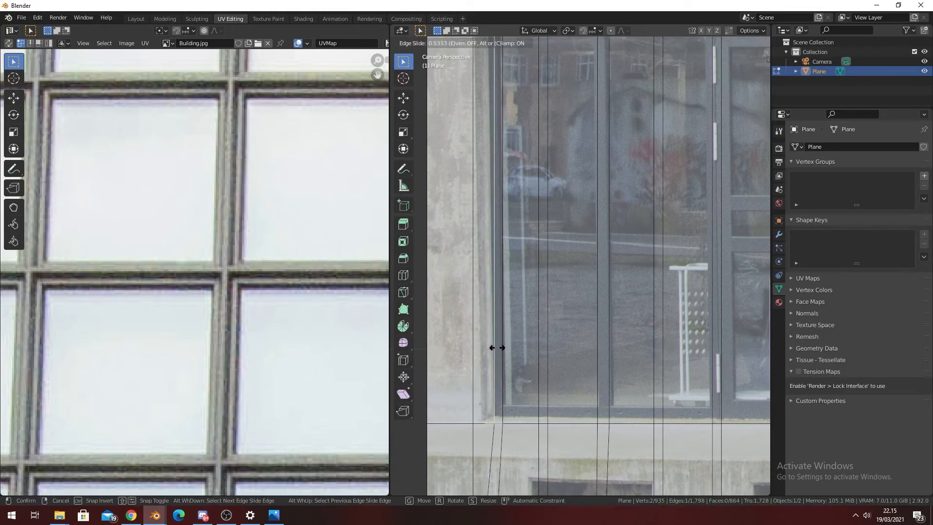
left_click(491, 348)
- Edge-slide the two vertical edges at the double door's left jamb apart onto the outer and inner sides of the jamb
middle_click_drag(726, 325, 564, 335, "shift")
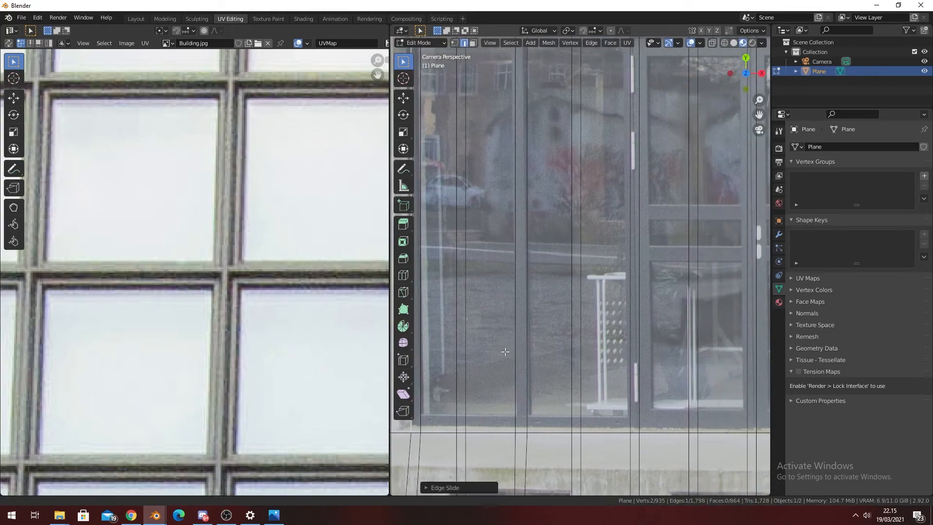
left_click(549, 288)
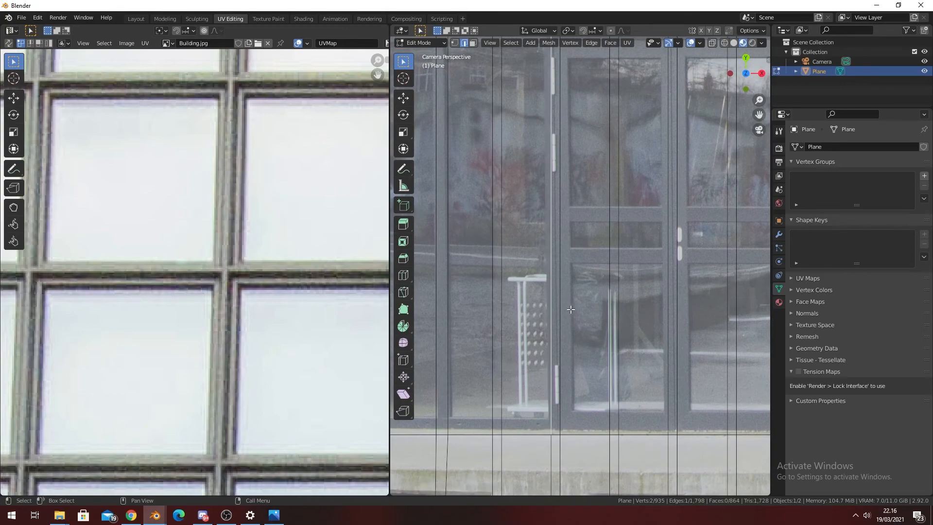
key("g")
key("g")
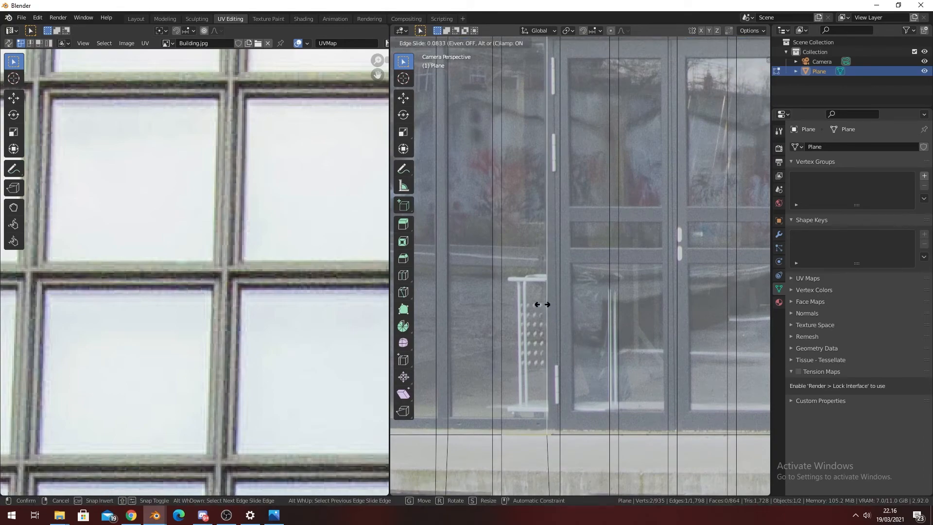
left_click(542, 304)
key("g")
key("g")
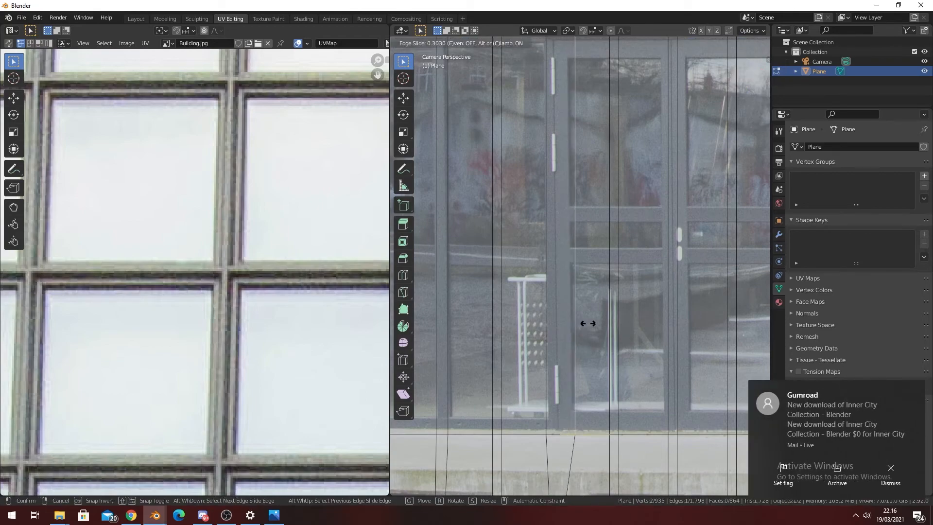
left_click(585, 321)
- Edge-slide the left vertical edge at the middle of the double door onto the left side of the central door frame
middle_click_drag(654, 304, 496, 333, "shift")
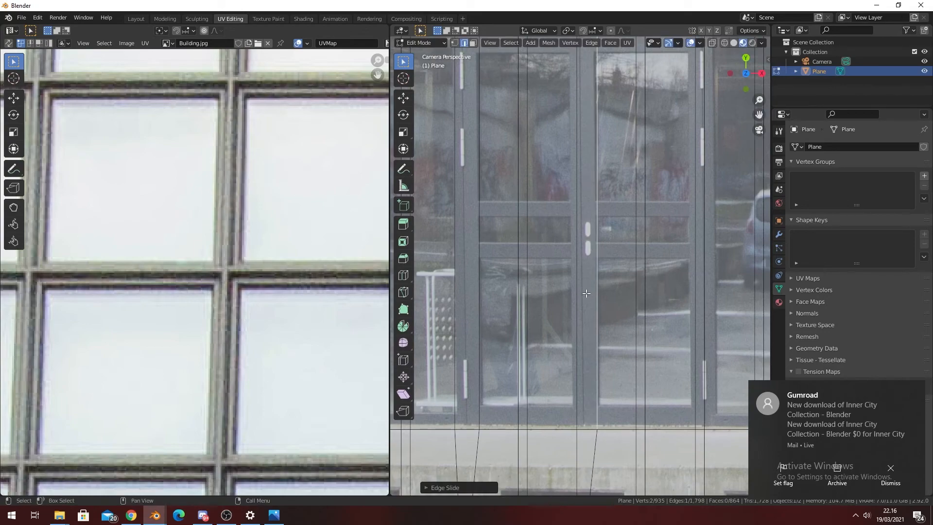
key("g")
key("g")
left_click(569, 293)
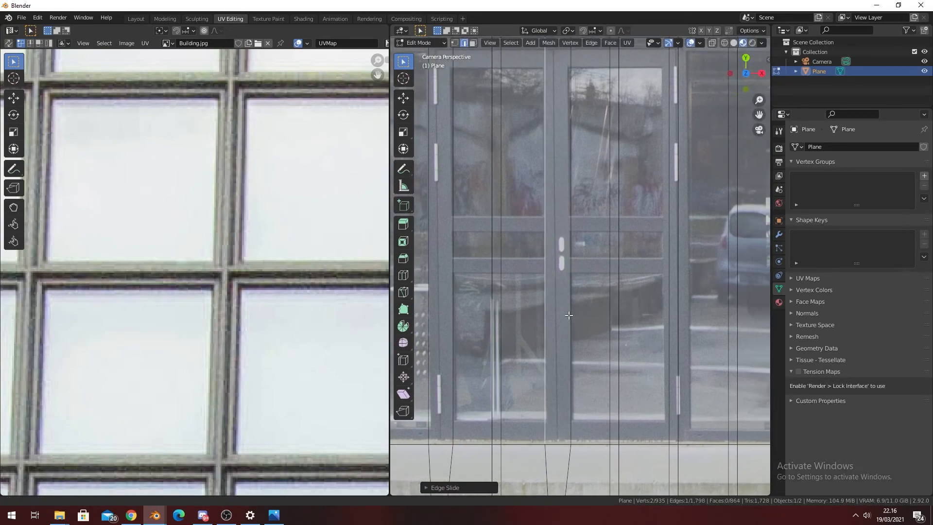
- Edge-slide the two vertical edges at the double door's right jamb onto the inner and outer sides of the jamb
left_click(599, 312)
key("g")
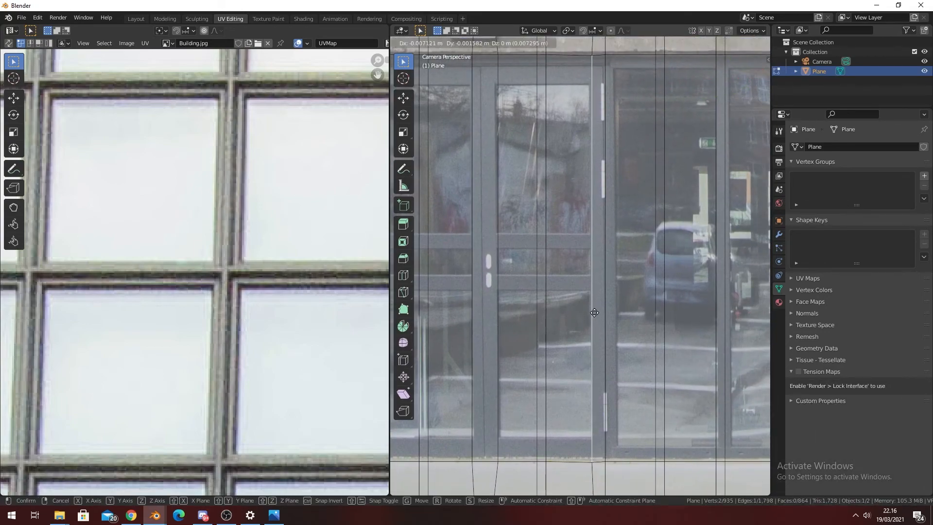
right_click(594, 312)
key("g")
key("g")
left_click(592, 313)
left_click(606, 313)
key("g")
key("g")
left_click(622, 313)
- Edge-slide the vertical edge at the mullion right of the double door to line up with the mullion
middle_click_drag(702, 305, 620, 312, "shift")
key("g")
key("g")
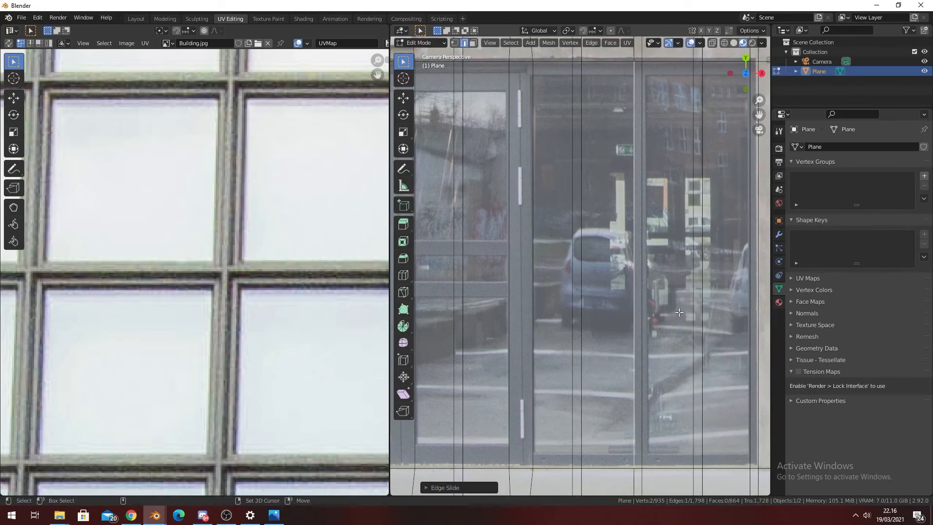
left_click(690, 311)
- Add a vertical loop cut along the left frame of the right storefront, just past the central pillar
middle_click_drag(690, 312, 391, 318, "shift")
key("ctrl+r")
left_click(571, 316)
left_click(551, 316)
- Edge-slide the vertical edge near the first mullion of the right storefront to line up with the mullion
middle_click_drag(617, 357, 566, 362, "shift")
left_click(567, 362)
key("g")
key("g")
left_click(562, 362)
- Edge-slide the next two vertical edges further along the right storefront onto the sides of its frame bar
middle_click_drag(704, 340, 609, 341, "shift")
middle_click_drag(694, 339, 509, 342, "shift")
key("g")
key("g")
left_click(612, 339)
left_click(631, 341)
key("g")
key("g")
left_click(638, 341)
- Edge-slide one more vertical edge towards the right end of the right storefront onto its frame and review the door area
key("ctrl+r")
key("Escape")
left_click(707, 218)
key("g")
key("g")
left_click(707, 221)
scroll(538, 298, "down", 2)
middle_click_drag(538, 297, 642, 280, "shift")
scroll(556, 305, "up", 2)
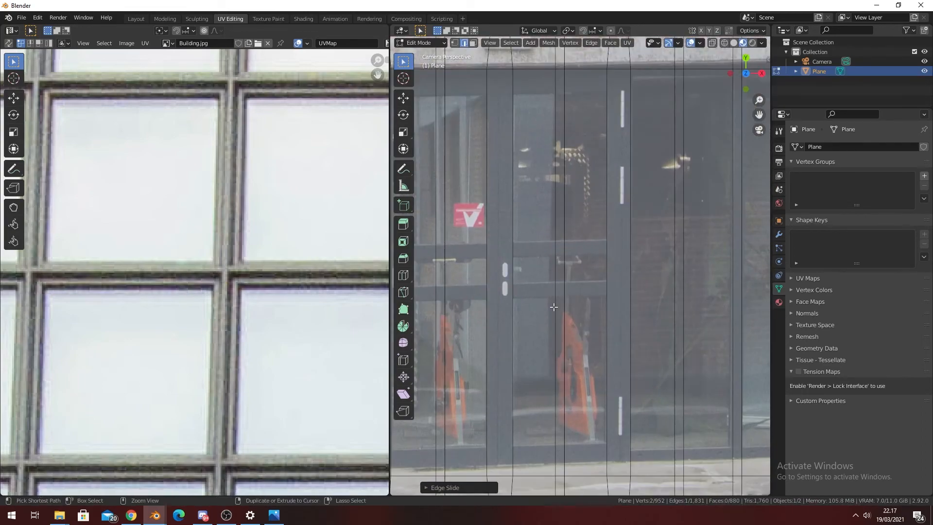
- Add two horizontal loop cuts along the upper and lower edges of the lower crossbar on the right storefront's double doors
key("ctrl+r")
left_click(567, 313)
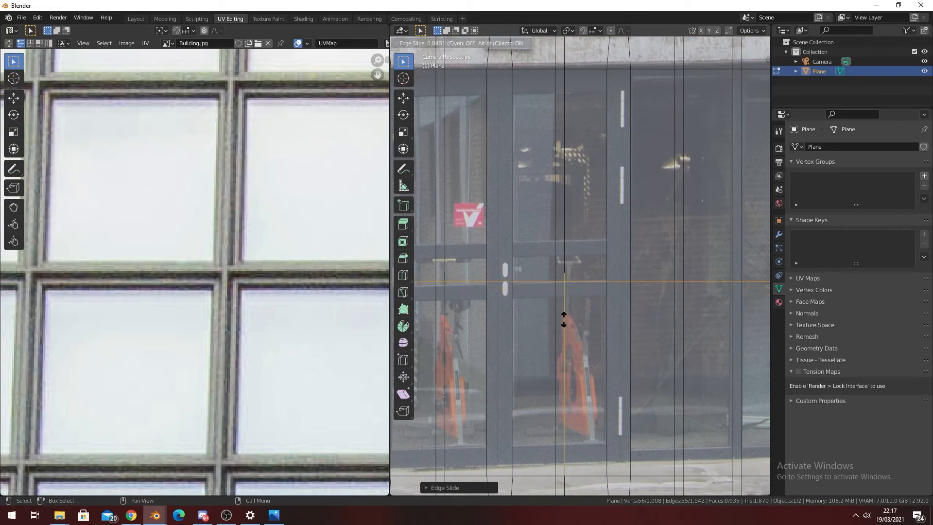
left_click(564, 320)
key("ctrl+r")
left_click(563, 316)
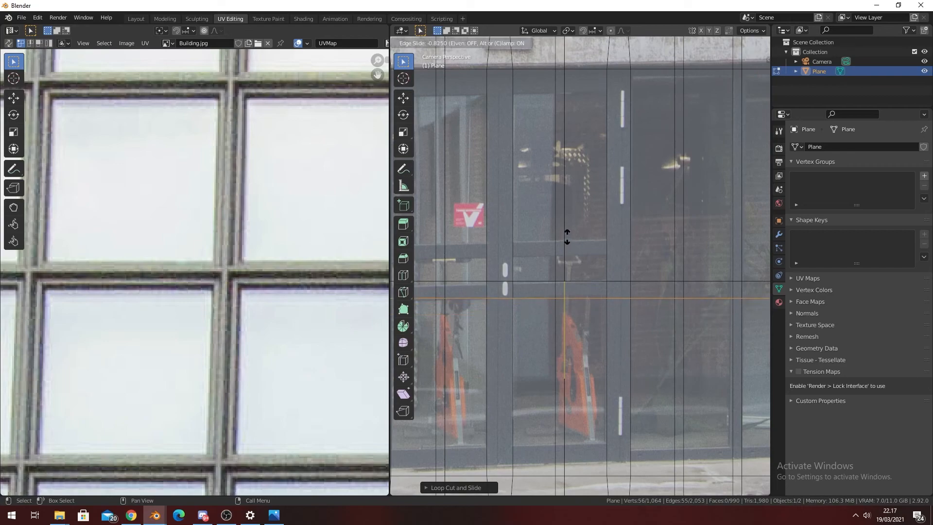
left_click(566, 236)
- Add two horizontal loop cuts along the upper and lower edges of the upper crossbar on the right storefront's double doors
key("ctrl+e")
key("ctrl+r")
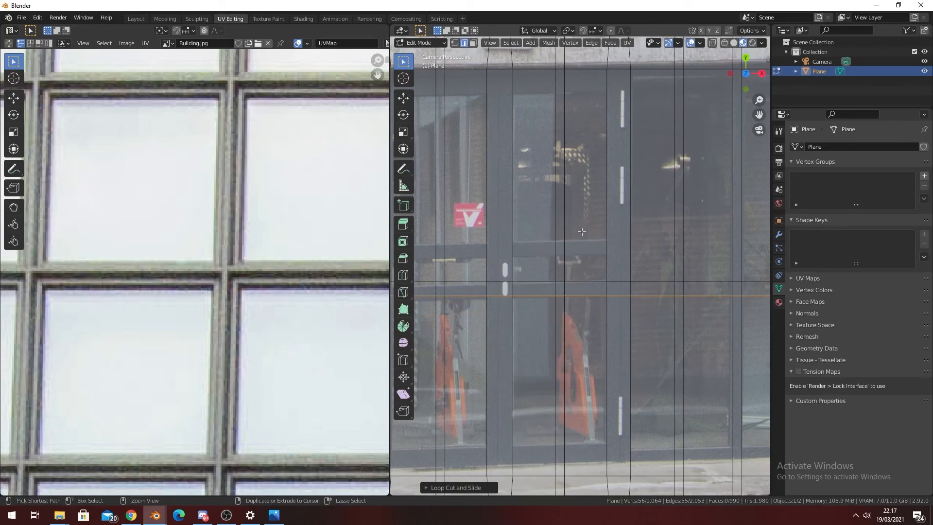
left_click(582, 236)
left_click(585, 296)
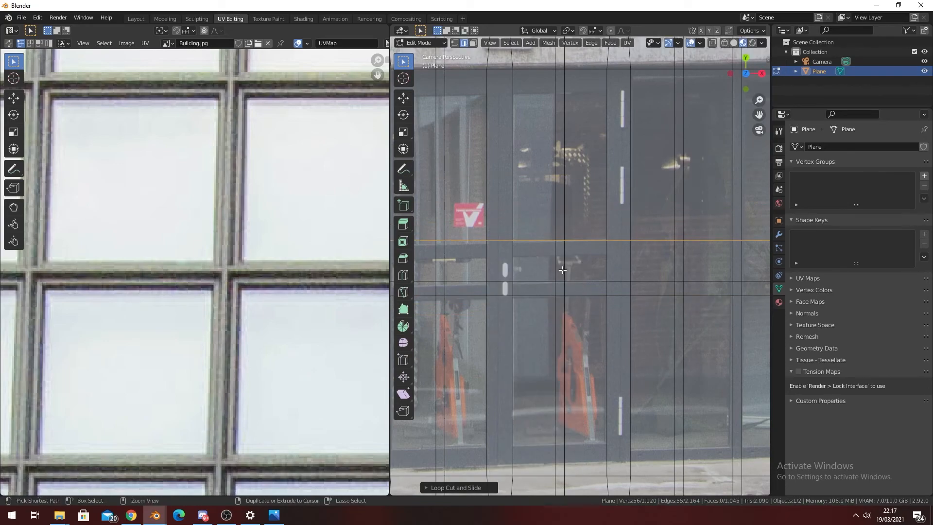
key("ctrl+r")
left_click(562, 270)
left_click(561, 266)
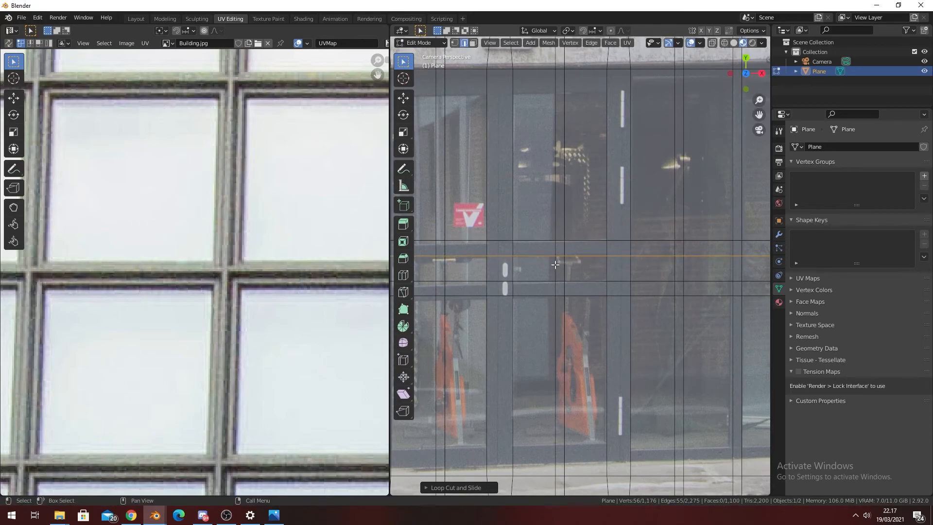
- Examine how the new horizontal cuts line up with the door crossbars on both storefronts and in the source photo
scroll(569, 268, "down", 4)
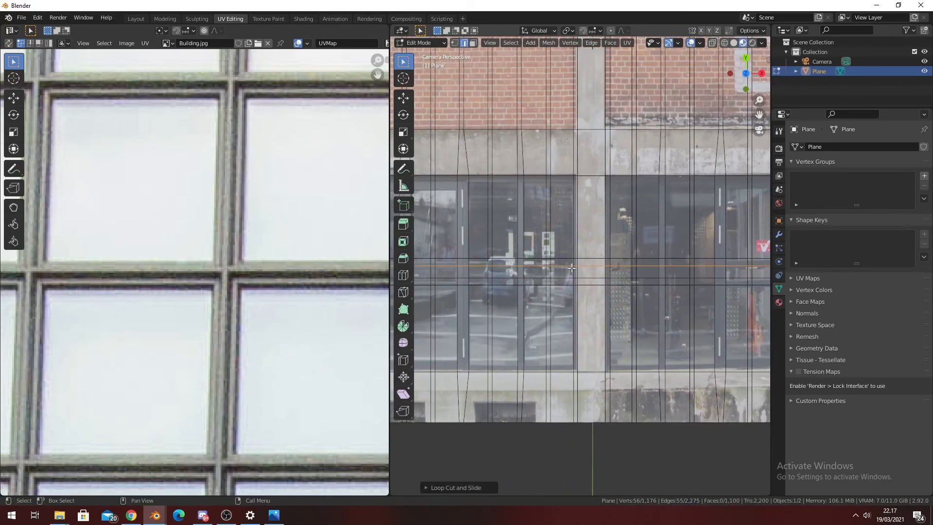
scroll(571, 267, "up", 4)
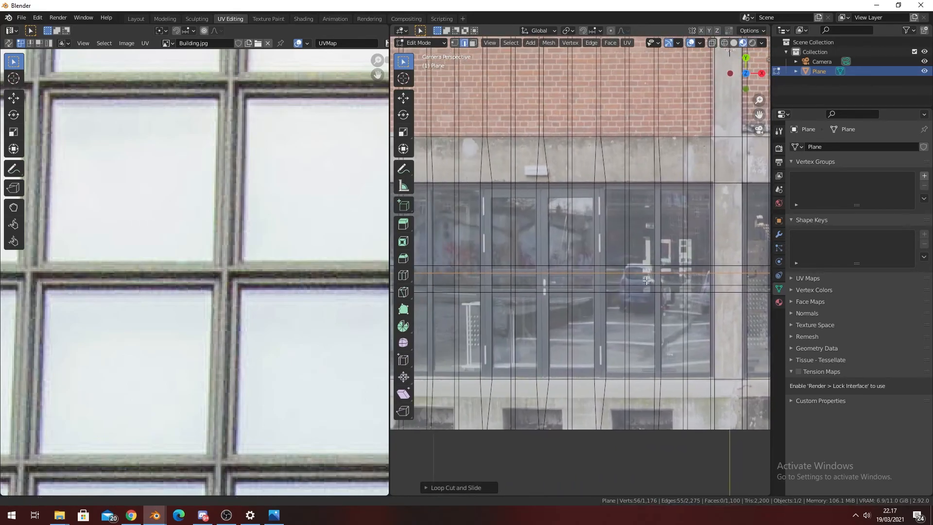
scroll(590, 255, "down", 3)
middle_click_drag(647, 276, 428, 256, "shift")
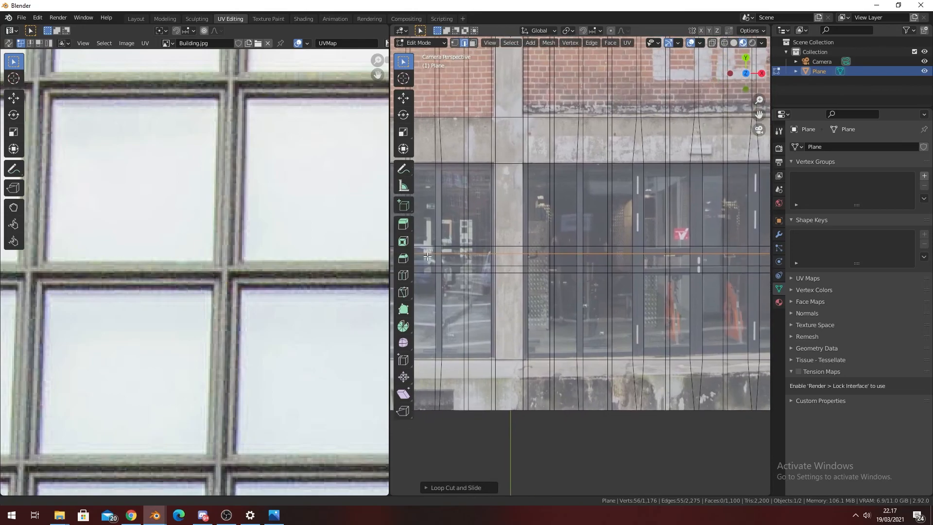
middle_click_drag(647, 258, 534, 260, "shift")
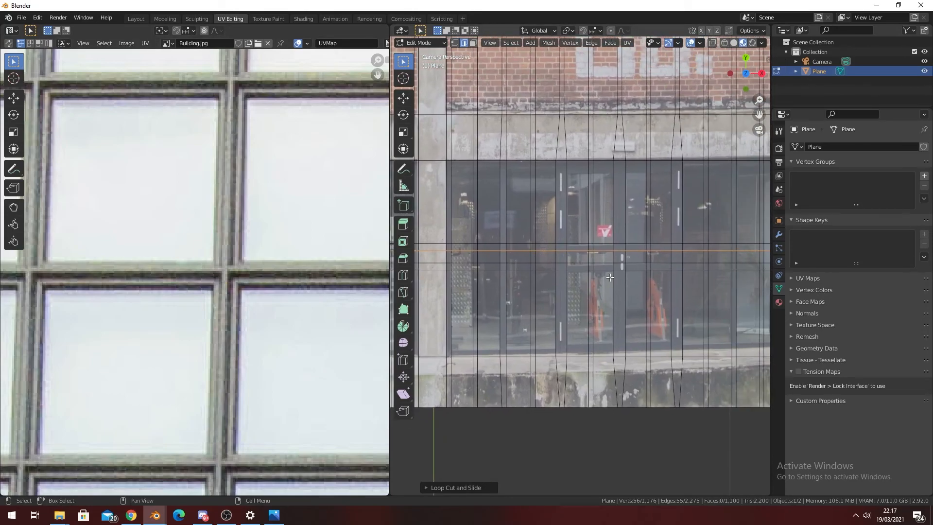
scroll(594, 252, "up", 3)
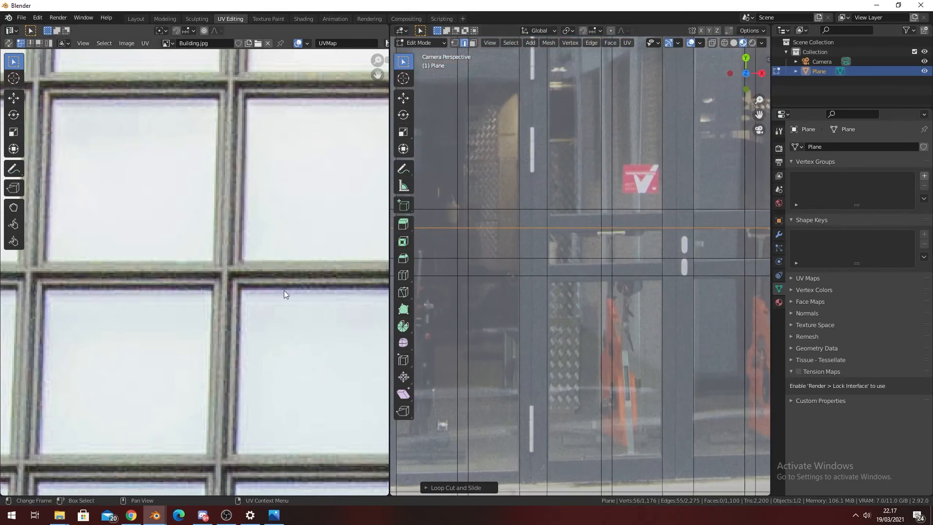
scroll(282, 307, "down", 8)
scroll(549, 256, "down", 10)
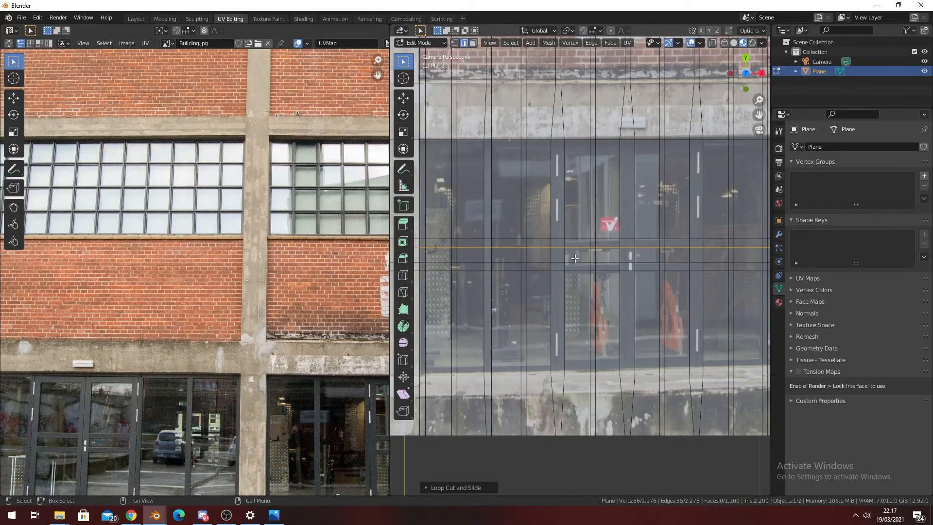
- Show the whole mesh's UVs over the photo and select the upper crossbar strip across the left storefront's double doors
key("a")
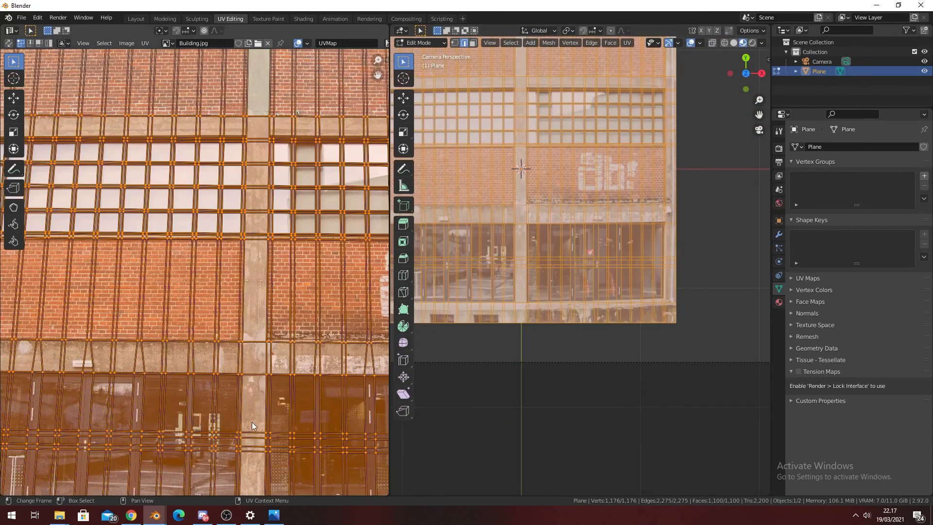
scroll(255, 412, "up", 8)
key("alt+a")
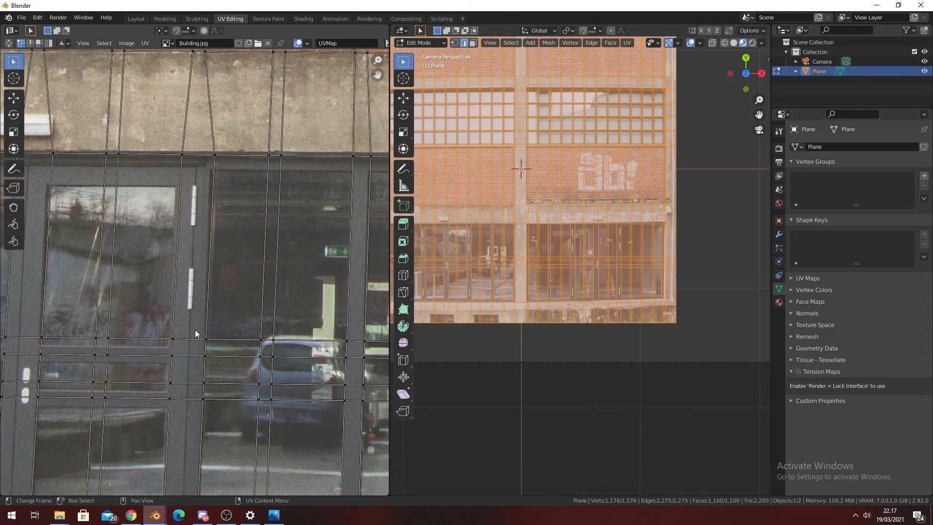
middle_click_drag(72, 382, 179, 327)
scroll(199, 304, "down", 5)
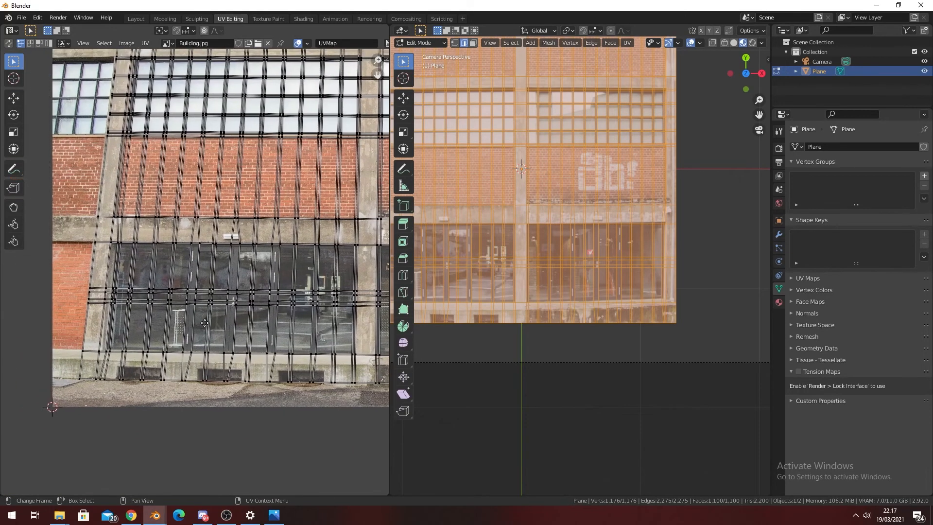
scroll(193, 343, "up", 5)
middle_click_drag(313, 352, 246, 317)
scroll(252, 313, "up", 2)
scroll(212, 312, "down", 4)
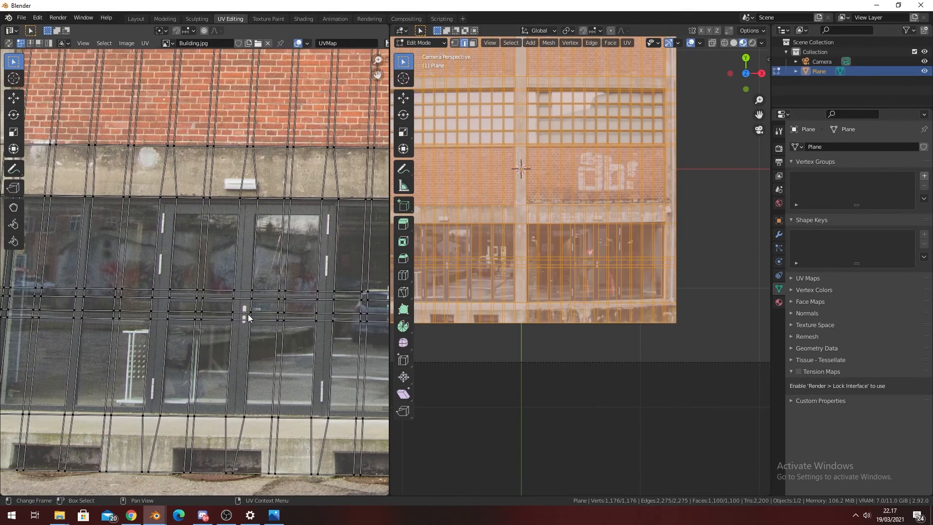
left_click(155, 293, "alt")
scroll(306, 332, "up", 4)
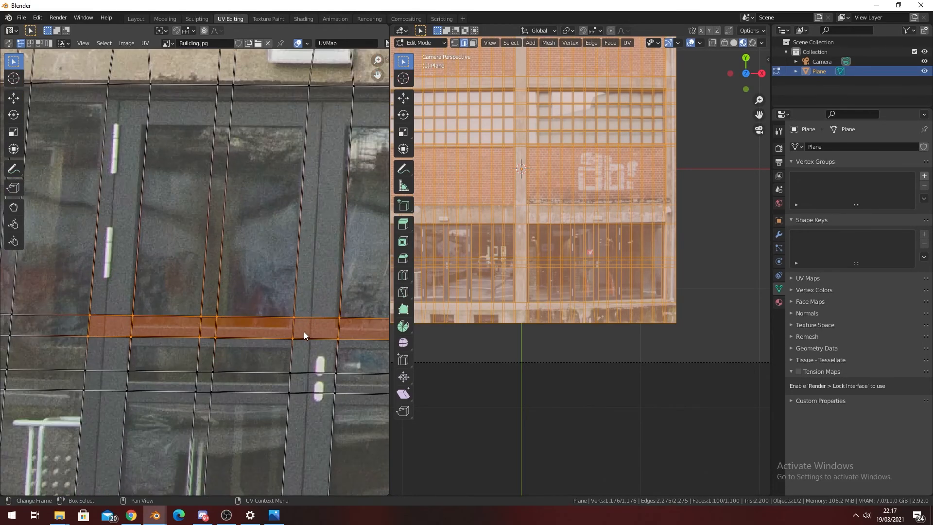
key("g")
key("y")
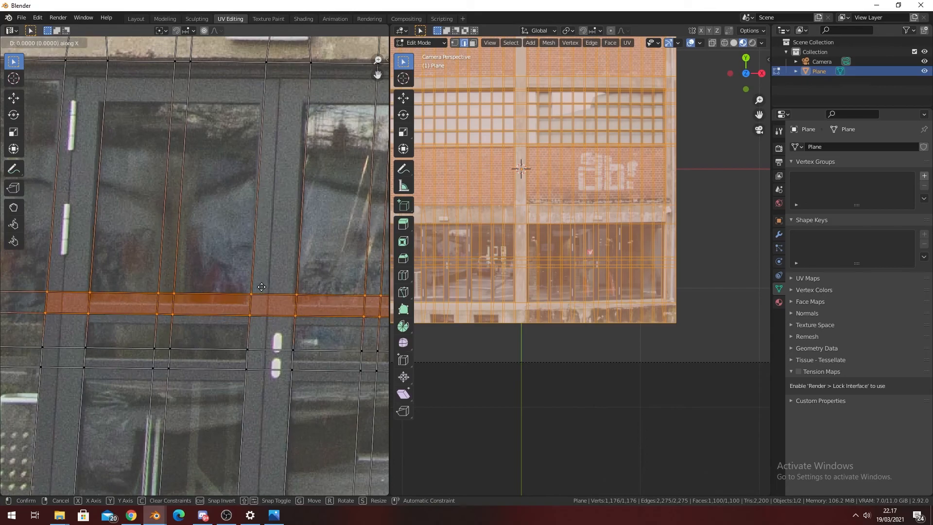
right_click(269, 295)
- Check the left doors without the mesh overlay and move the selected UV strip down along Y onto the upper crossbar
middle_click_drag(493, 278, 602, 284, "shift")
scroll(642, 276, "up", 4)
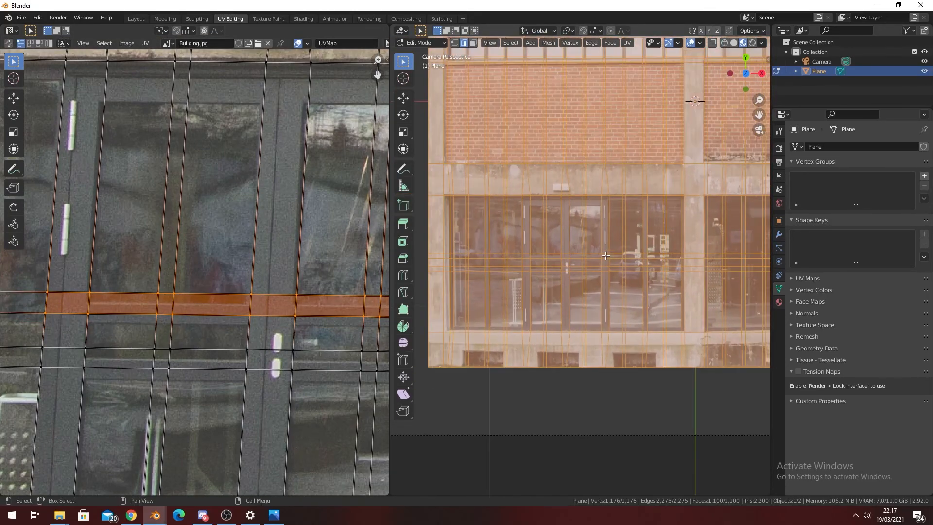
key("Tab")
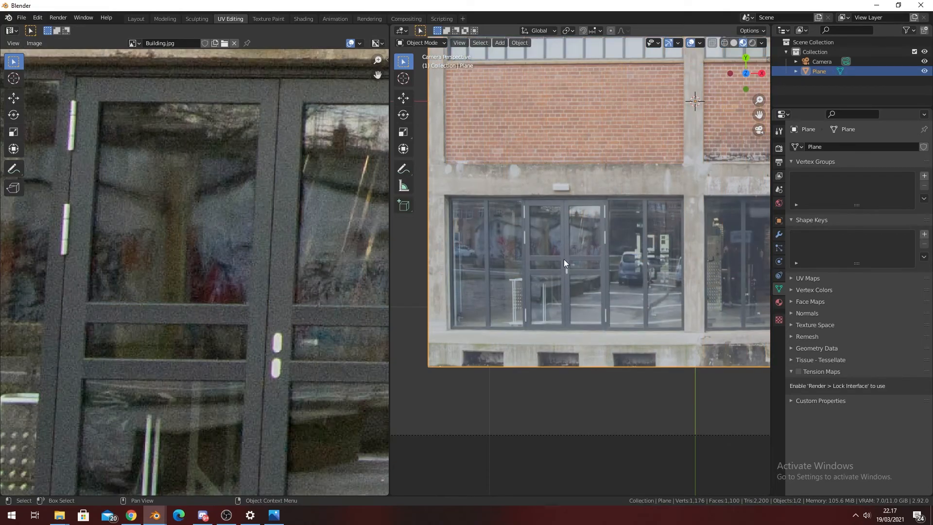
key("Tab")
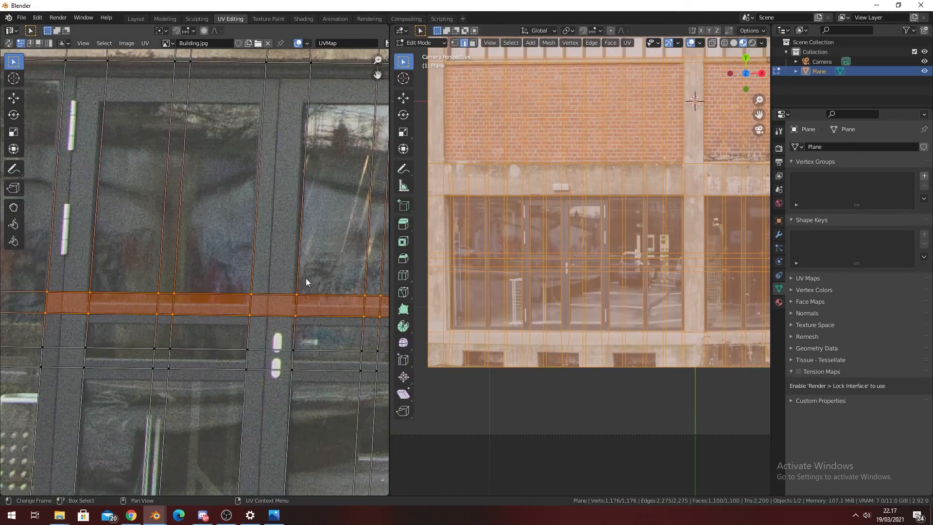
key("g")
key("y")
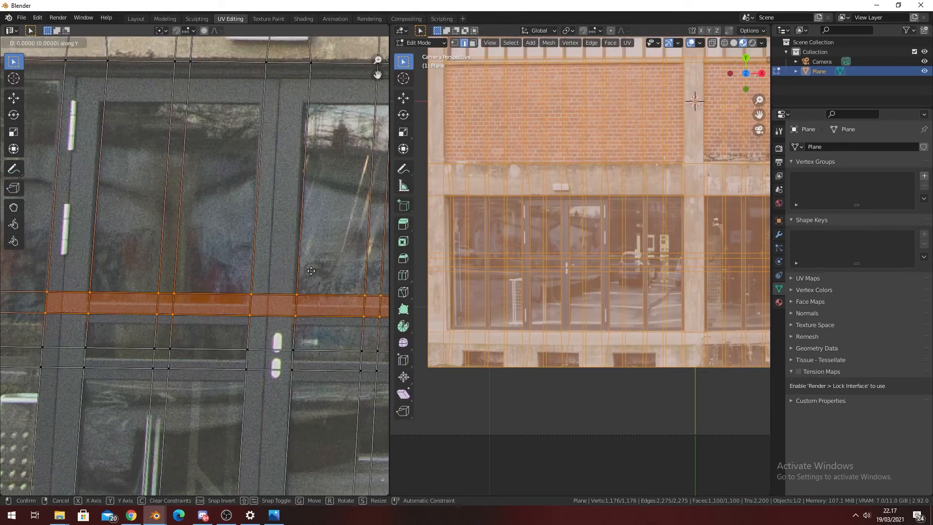
left_click(304, 369)
- Select the UV faces of the left doors' lower crossbar in face mode, then move and scale them along Y to fit the bar
key("3")
left_click(72, 363)
middle_click_drag(71, 363, 0, 358)
middle_click_drag(317, 362, 264, 361)
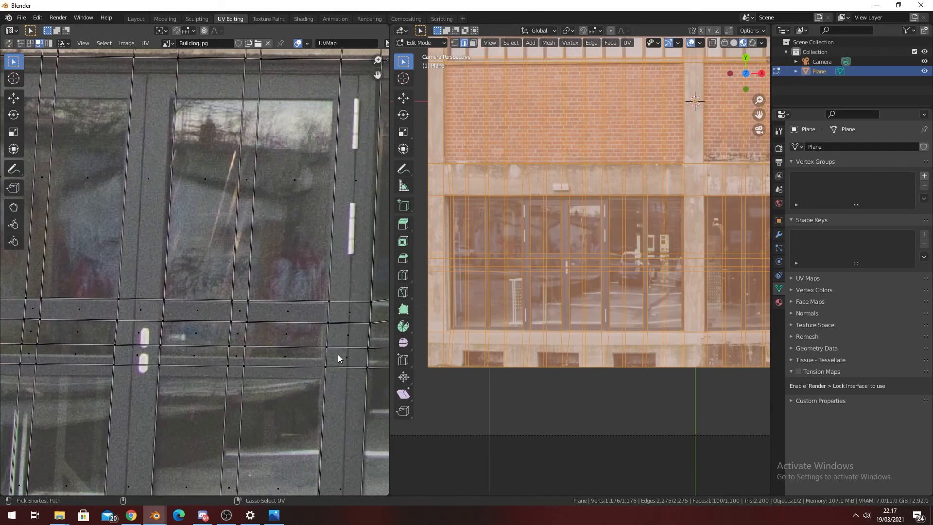
left_click(335, 353, "ctrl")
key("g")
key("y")
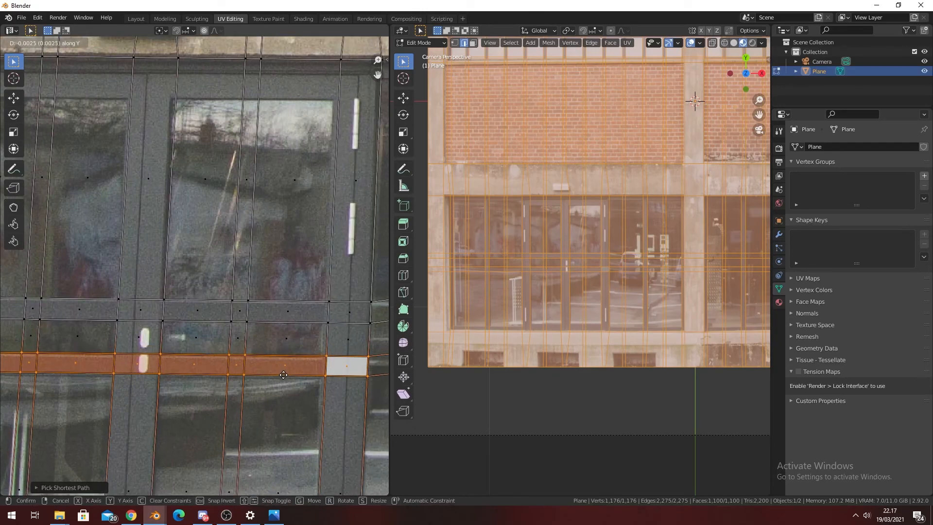
left_click(287, 378)
key("s")
key("y")
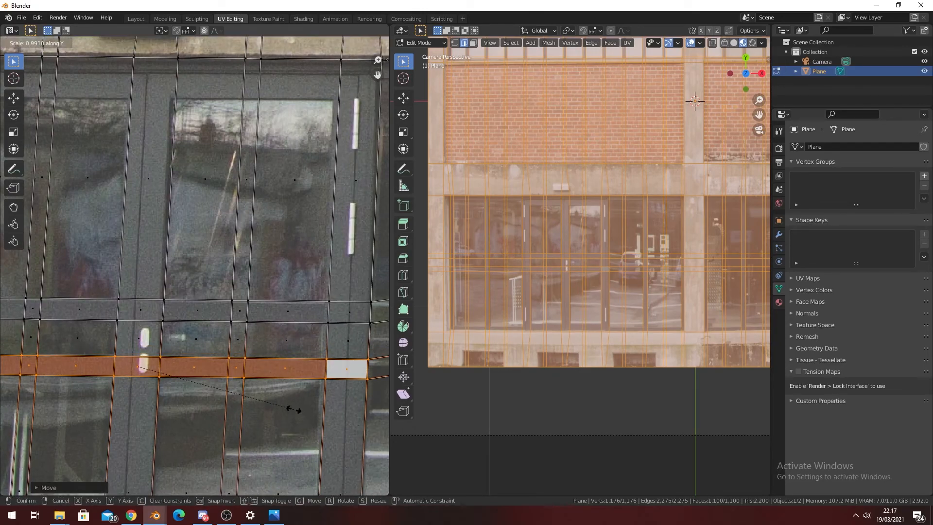
left_click(285, 406)
- Select the UV faces of the lower crossbar across the right storefront's double doors and move them down along Y onto the bar
scroll(344, 406, "down", 3)
middle_click_drag(351, 337, 166, 322)
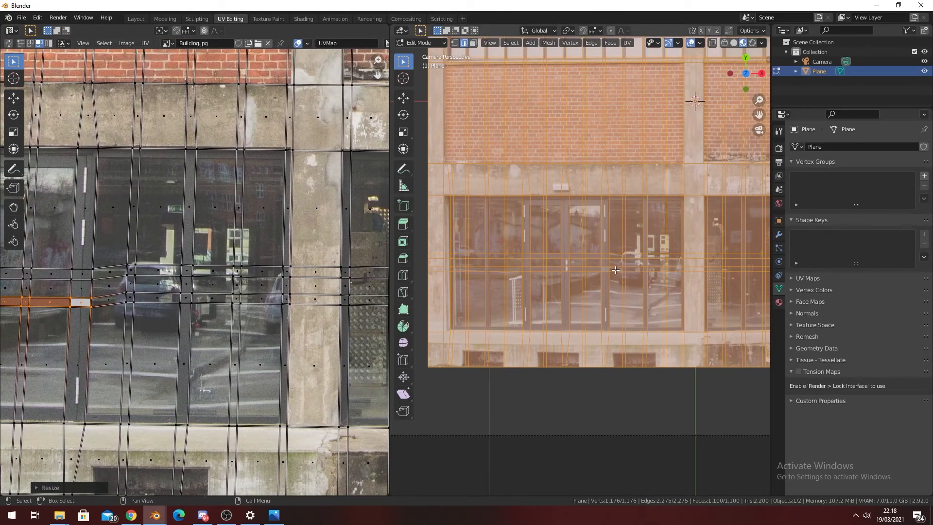
middle_click_drag(329, 295, 77, 296)
middle_click_drag(285, 297, 221, 299)
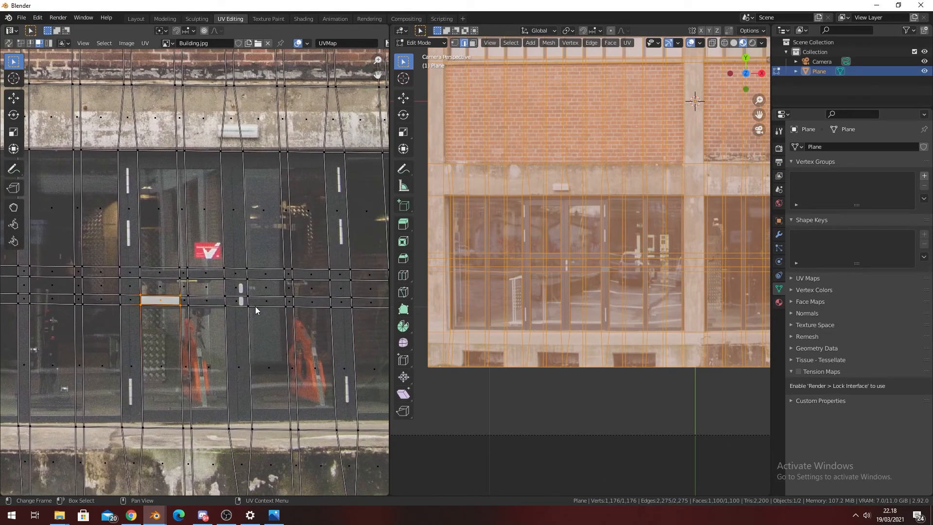
middle_click_drag(318, 306, 231, 303)
left_click(251, 301, "ctrl")
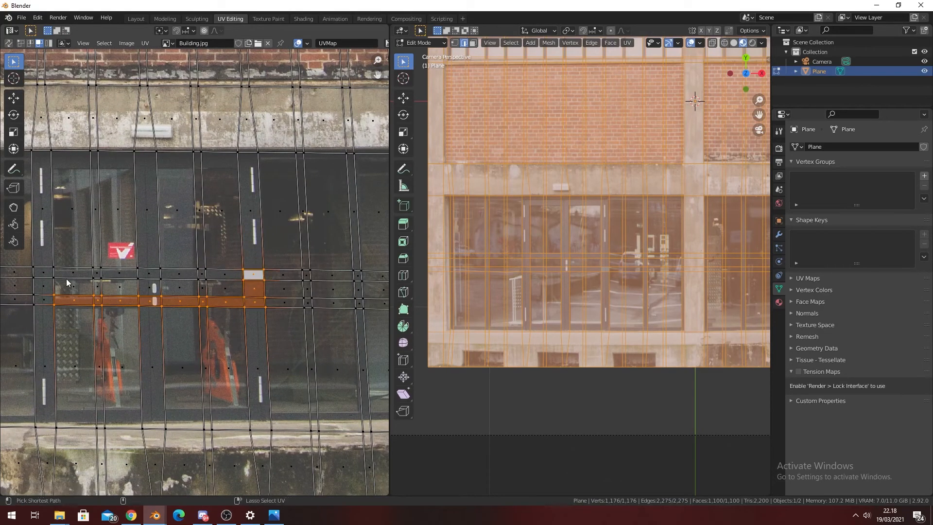
left_click(48, 299)
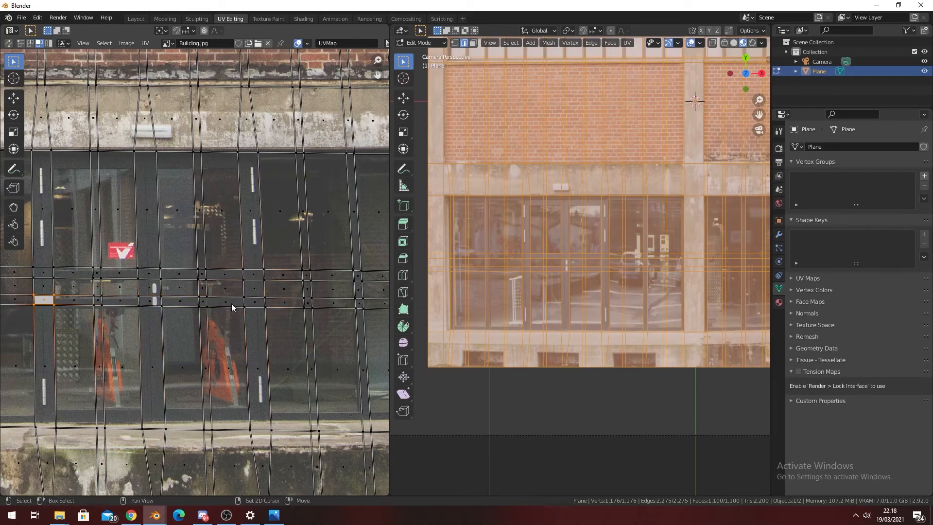
left_click(248, 301, "ctrl")
left_click(255, 275, "ctrl")
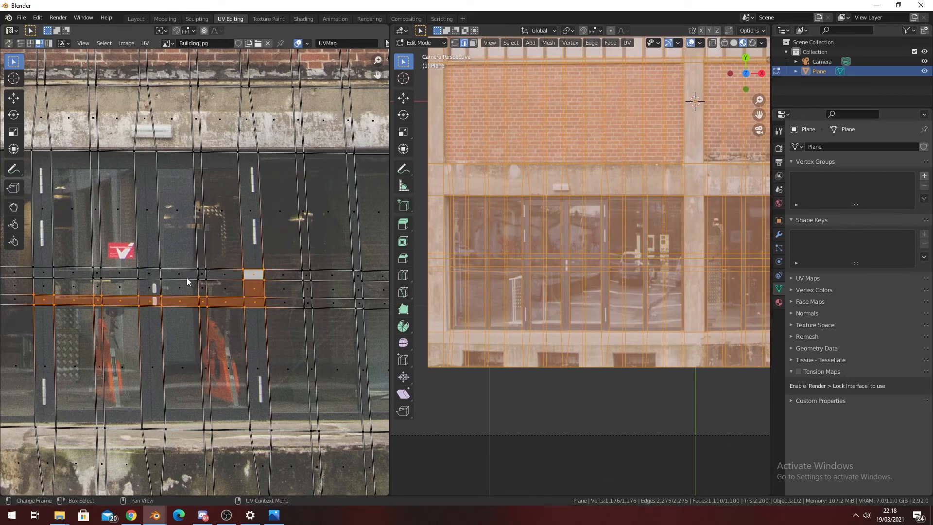
scroll(231, 304, "up", 3)
key("g")
key("x")
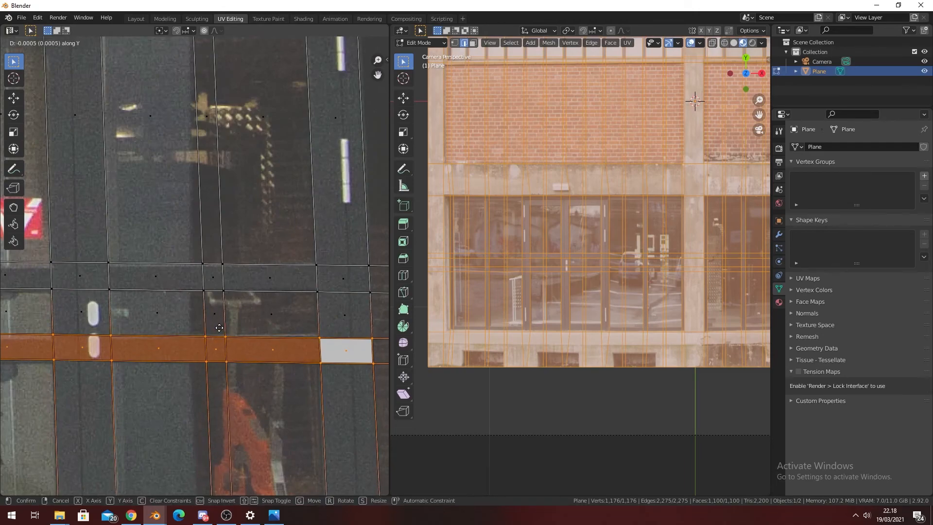
left_click(218, 330)
- Select the UV faces of the right doors' upper crossbar and move them down along Y onto the bar
left_click(333, 278)
scroll(227, 304, "down", 3)
middle_click_drag(227, 305, 338, 298)
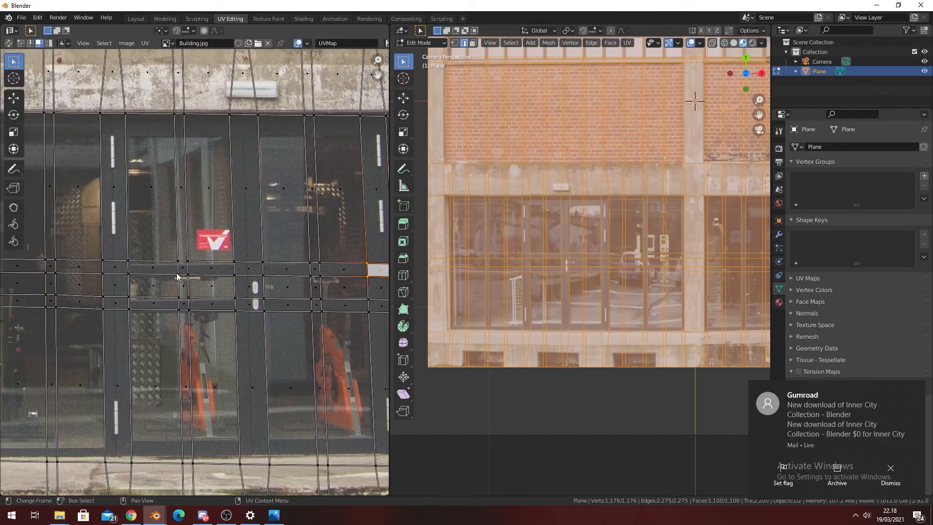
left_click(115, 269, "ctrl")
scroll(237, 277, "up", 2)
key("g")
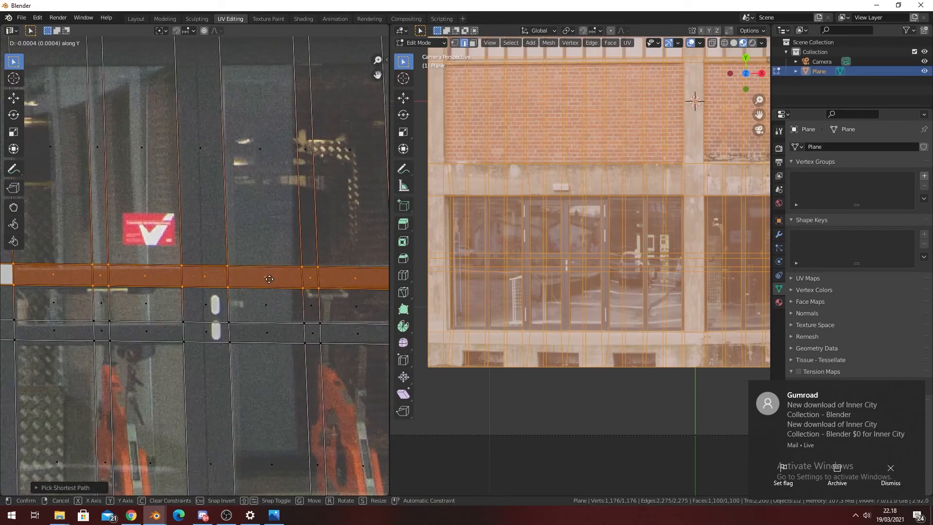
left_click(271, 282)
- Scale the right doors' upper crossbar UVs down to the bar's height, nudge them along Y and return to Object Mode
key("s")
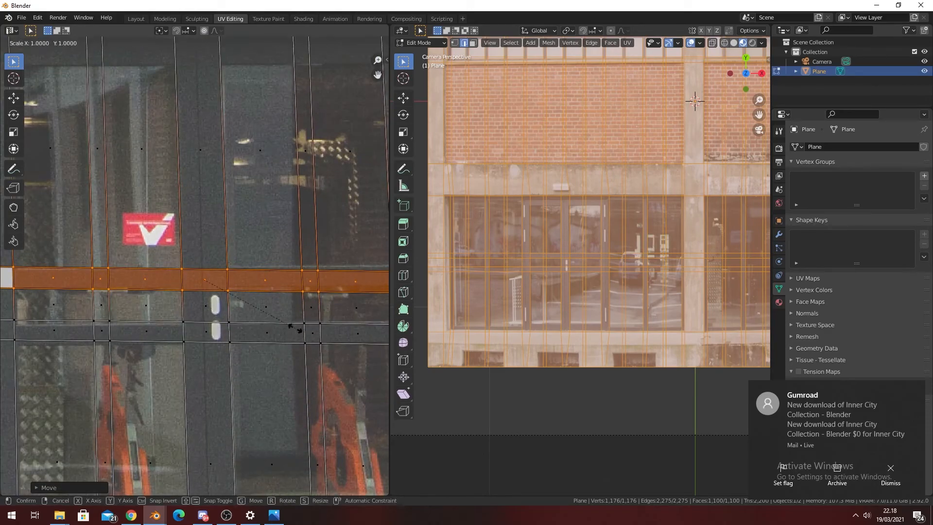
left_click(264, 320)
key("g")
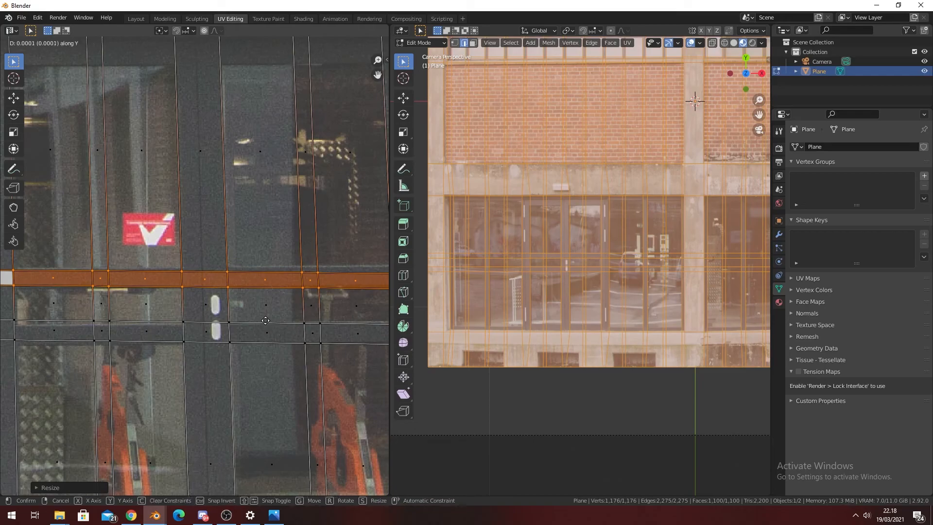
left_click(265, 319)
key("Tab")
scroll(510, 265, "down", 1)
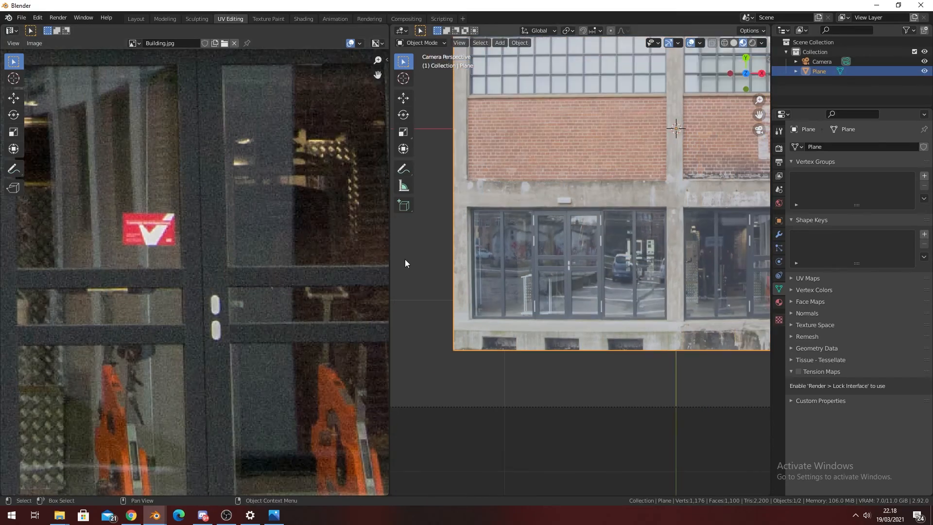
- Enter Edit Mode and examine the UV layout over the storefront and upper window in the photo, then inspect the facade's upper windows
key("Tab")
scroll(322, 261, "down", 4)
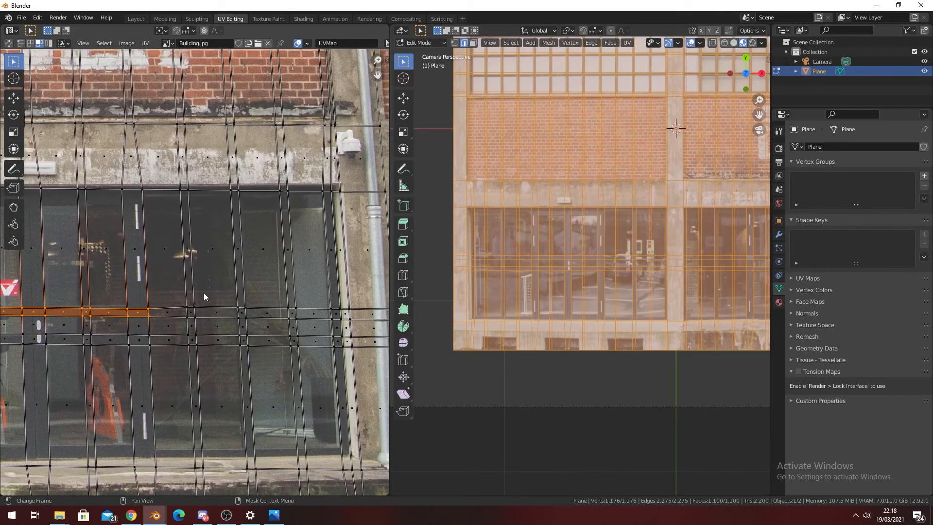
middle_click_drag(204, 293, 149, 306)
scroll(149, 306, "down", 2)
middle_click_drag(204, 58, 245, 220)
scroll(284, 255, "up", 3)
middle_click_drag(235, 148, 192, 265)
scroll(284, 255, "up", 1)
middle_click_drag(346, 249, 211, 249)
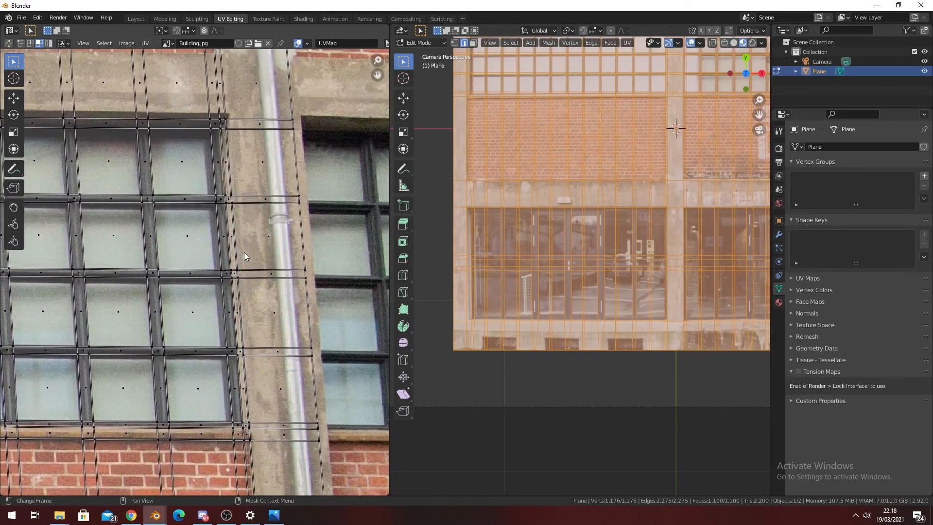
key("Tab")
scroll(570, 287, "up", 3)
key("Tab")
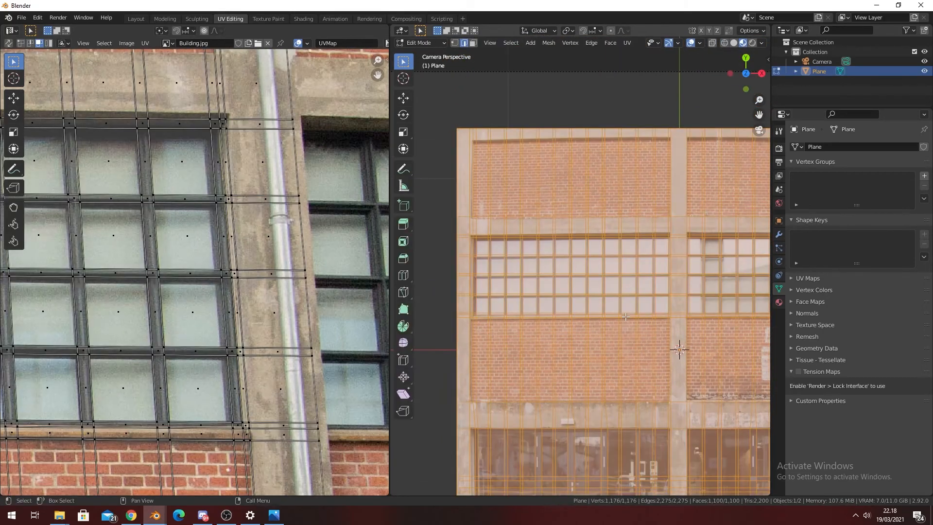
- In face select mode, select all faces of the upper window band across the full facade width
middle_click_drag(611, 325, 554, 273, "shift")
key("3")
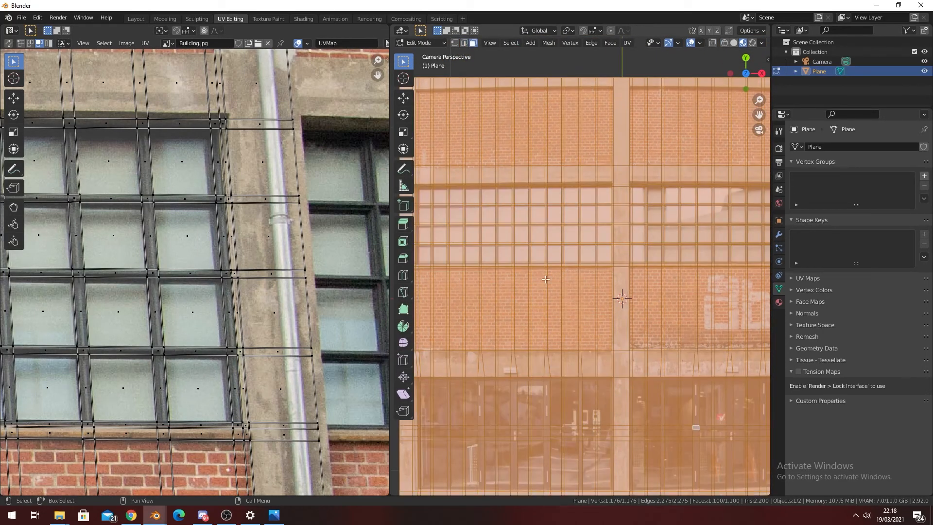
left_click(549, 244)
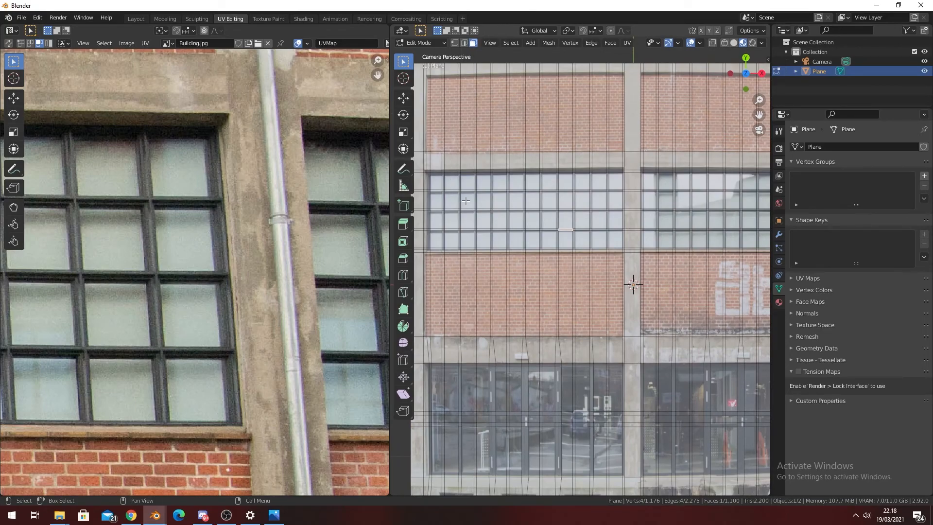
key("c")
key("Escape")
middle_click_drag(505, 248, 529, 272, "shift")
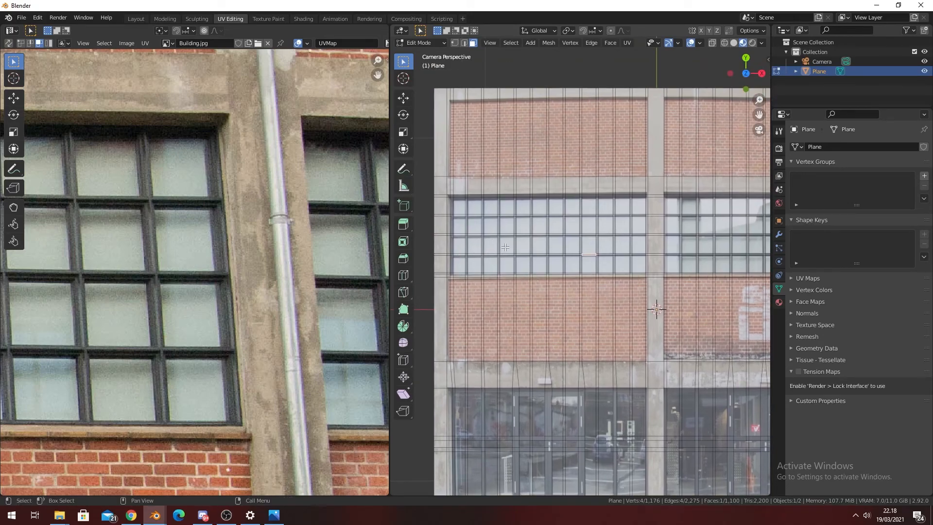
scroll(495, 239, "up", 3)
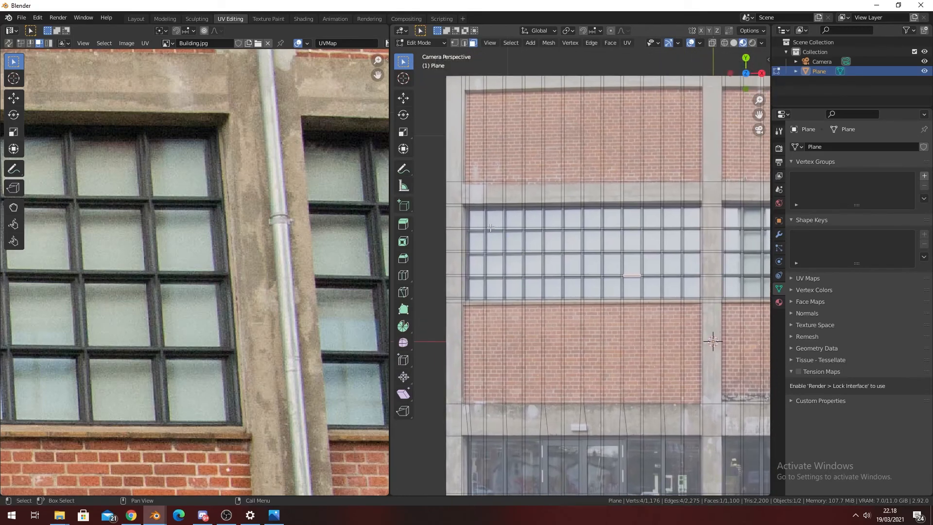
left_click(508, 236, "alt+shift")
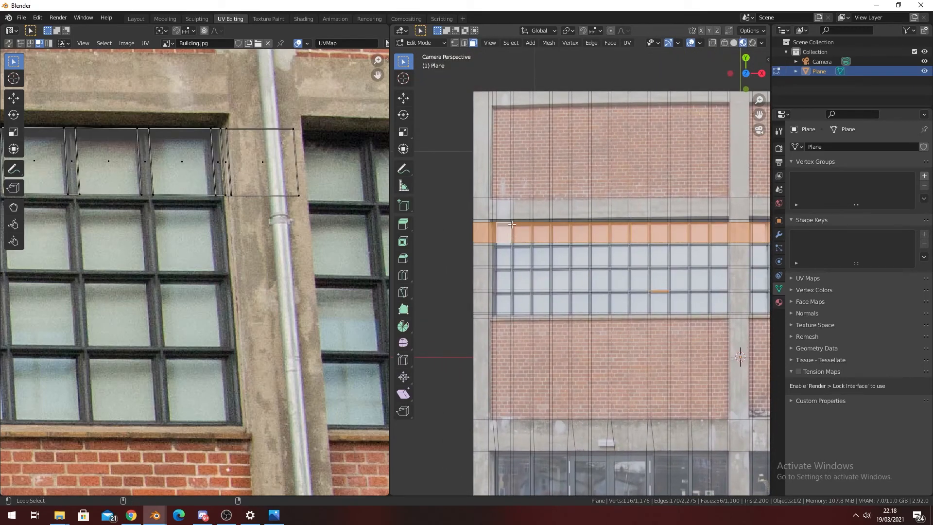
scroll(506, 248, "down", 5)
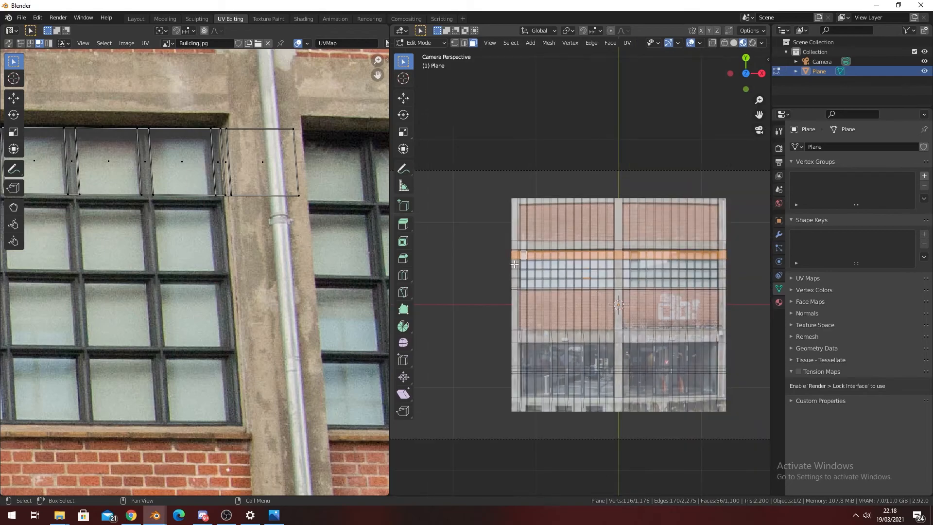
left_click_drag(475, 251, 714, 287)
scroll(615, 278, "up", 2)
scroll(559, 234, "up", 5)
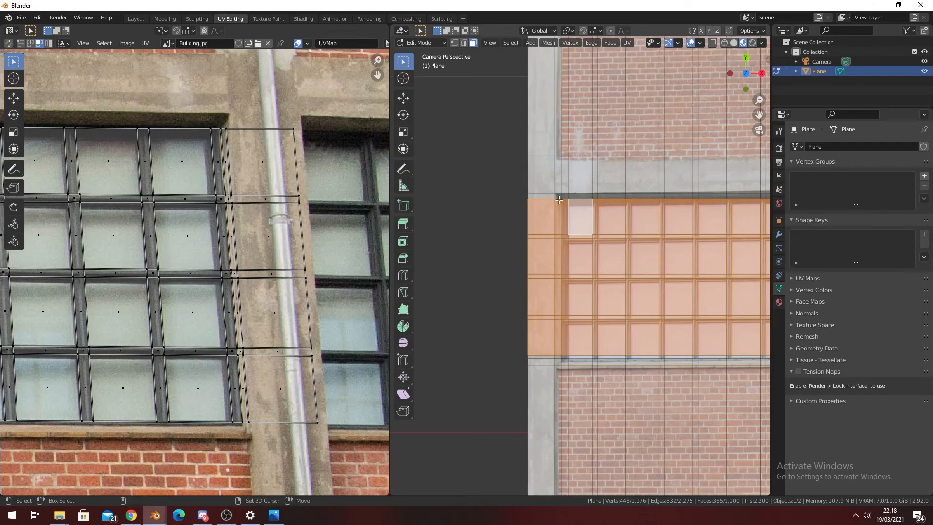
- Deselect the vertical face loops of the left window's left jamb and first glazing bars, keeping the top row of panes selected
left_click(559, 199, "alt+shift")
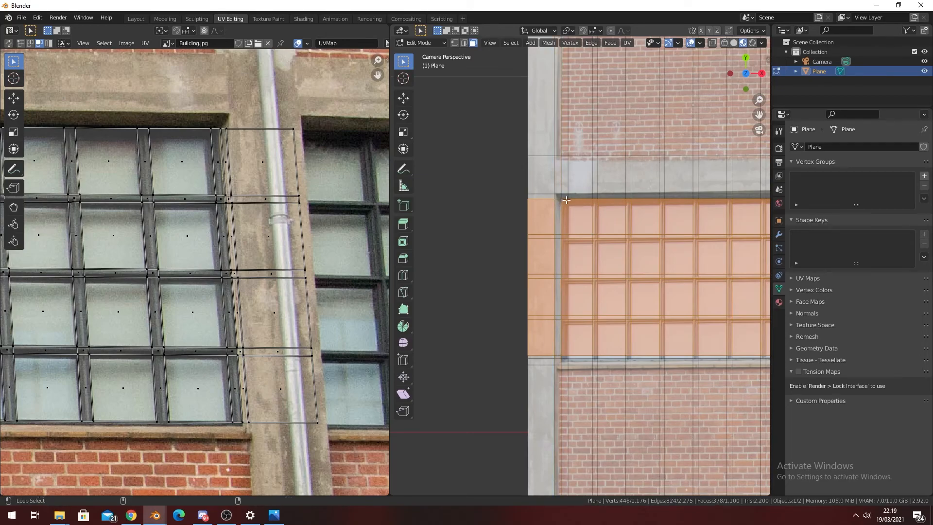
left_click(566, 199, "alt+shift")
middle_click_drag(587, 201, 525, 203, "shift")
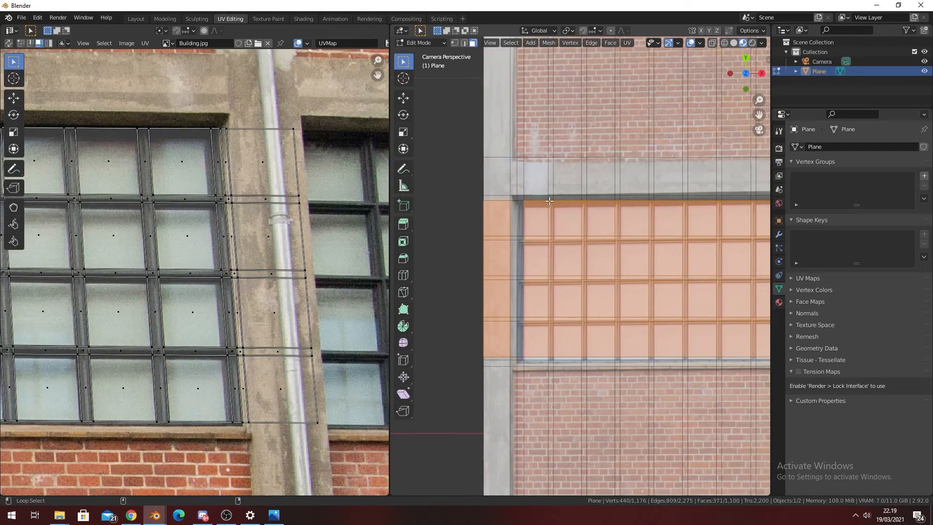
left_click(585, 200, "alt+shift")
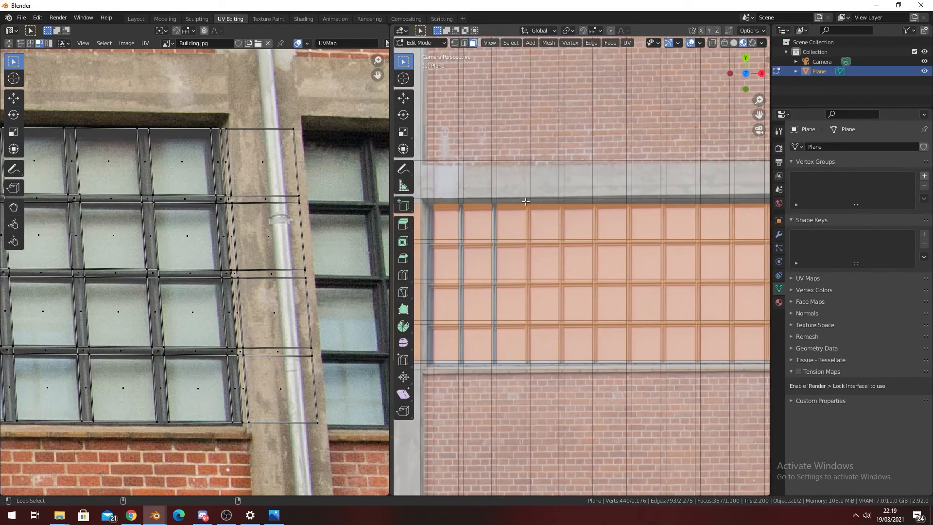
left_click(563, 206, "alt+shift")
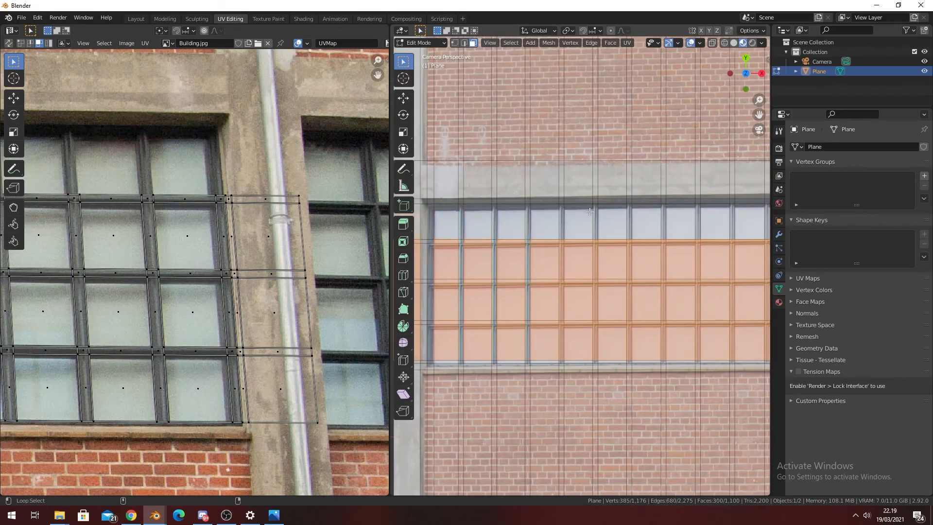
left_click(585, 211, "alt+shift")
scroll(588, 255, "up", 4)
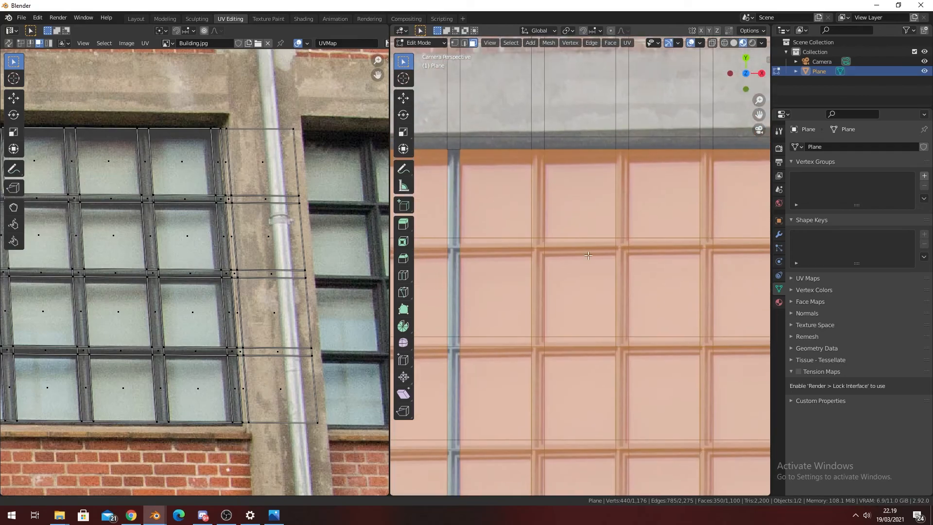
- Deselect the vertical glazing bar loops across the rest of the left upper window
middle_click_drag(536, 153, 596, 275, "shift")
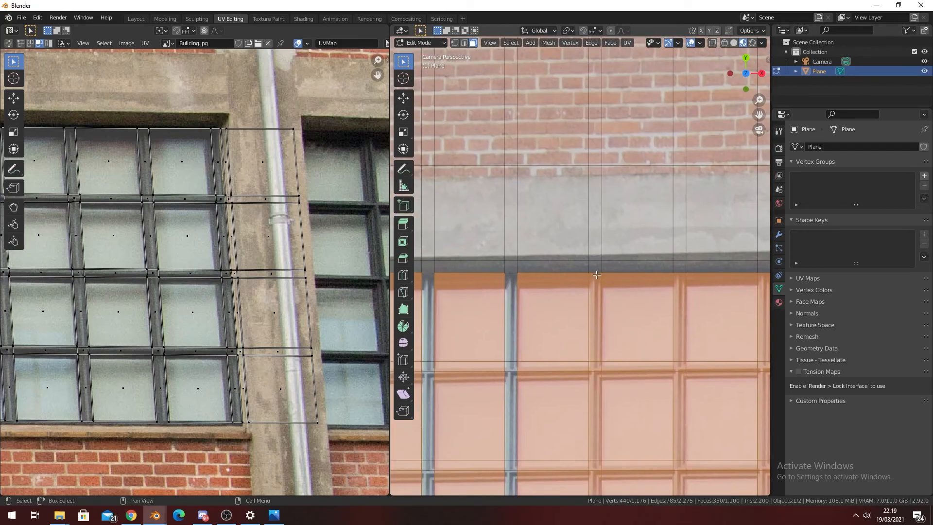
left_click(596, 274, "alt+shift")
middle_click_drag(671, 272, 524, 254, "shift")
left_click(559, 266, "alt+shift")
left_click(644, 266, "alt+shift")
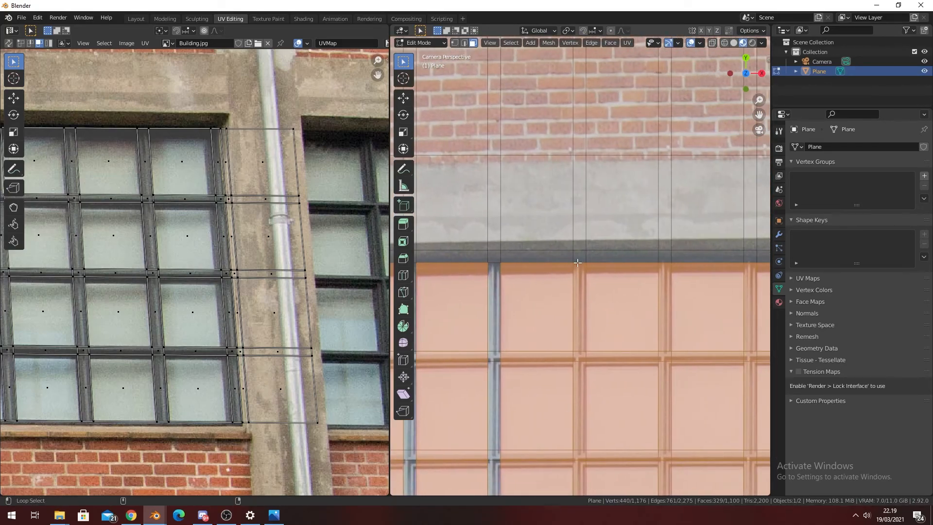
left_click(578, 263, "alt+shift")
left_click(662, 263, "alt+shift")
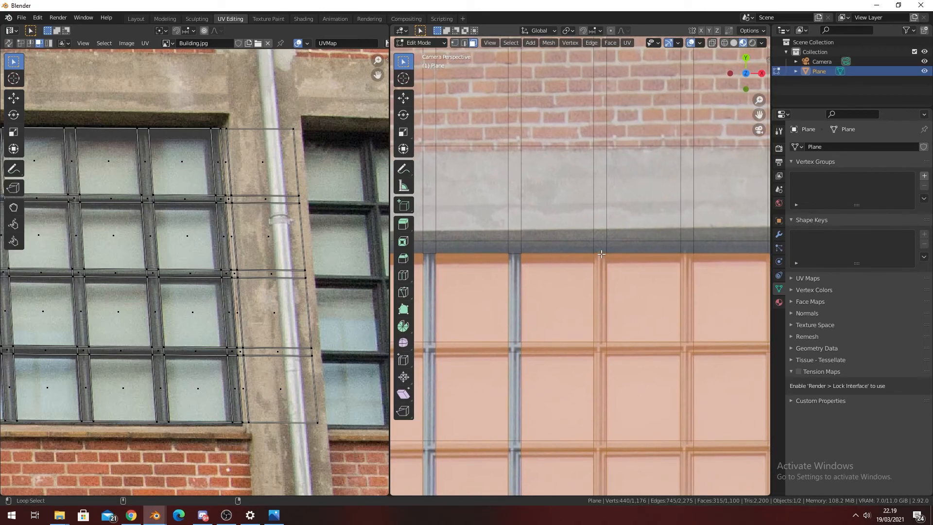
left_click(524, 254, "alt+shift")
left_click(613, 255, "alt+shift")
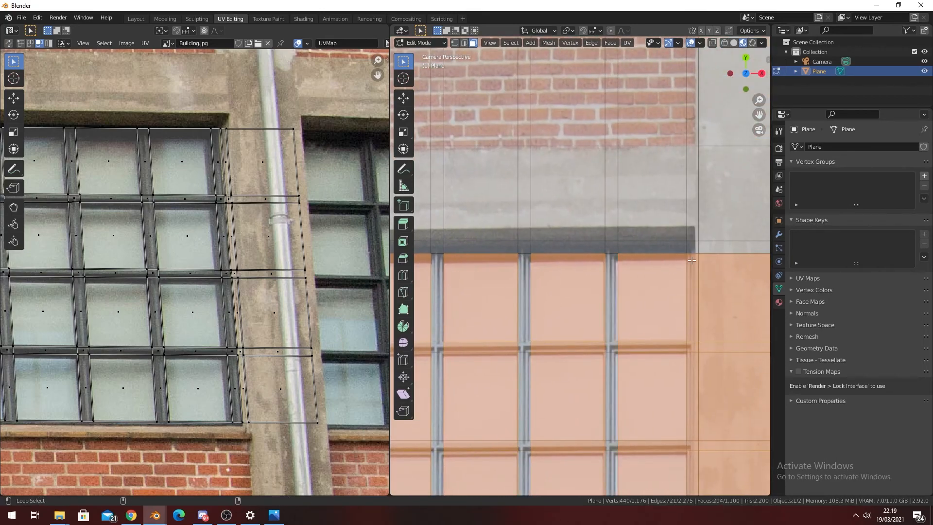
- Deselect the face loops of the central pillar and the adjoining window jambs
middle_click_drag(693, 255, 585, 250, "shift")
left_click(585, 251, "alt+shift")
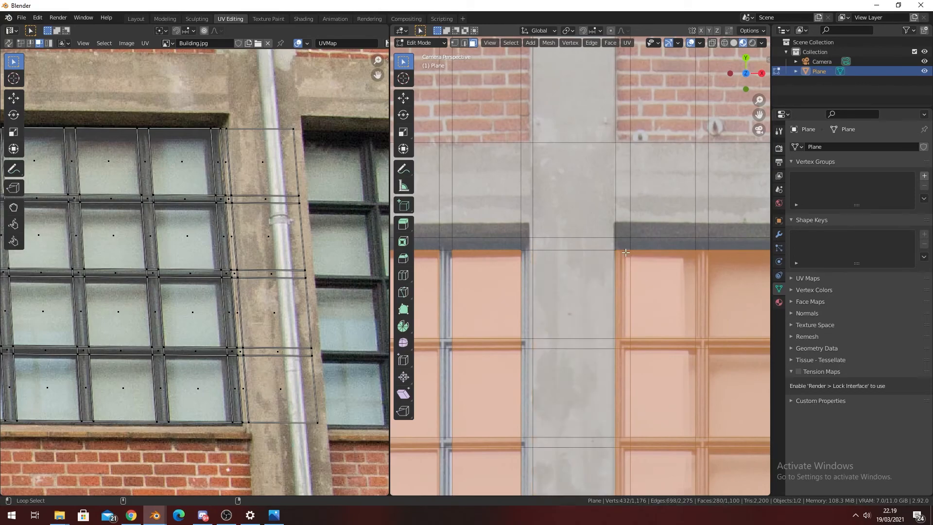
left_click(626, 253, "alt+shift")
- Deselect the vertical glazing bar loops in the left half of the right upper window
middle_click_drag(692, 258, 551, 258, "shift")
left_click(558, 252, "alt+shift")
left_click(651, 252, "alt+shift")
middle_click_drag(734, 258, 569, 250, "shift")
left_click(570, 249, "alt+shift")
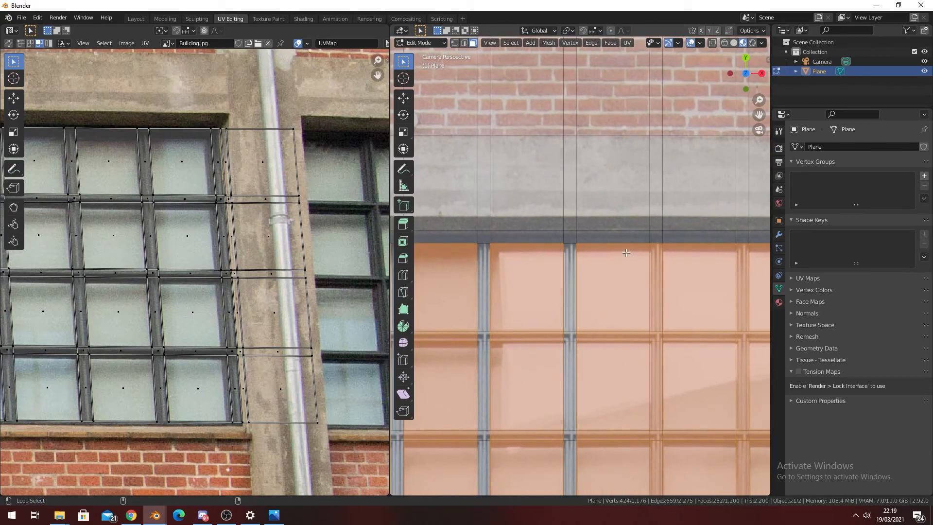
left_click(657, 243, "alt+shift")
middle_click_drag(748, 248, 579, 255, "shift")
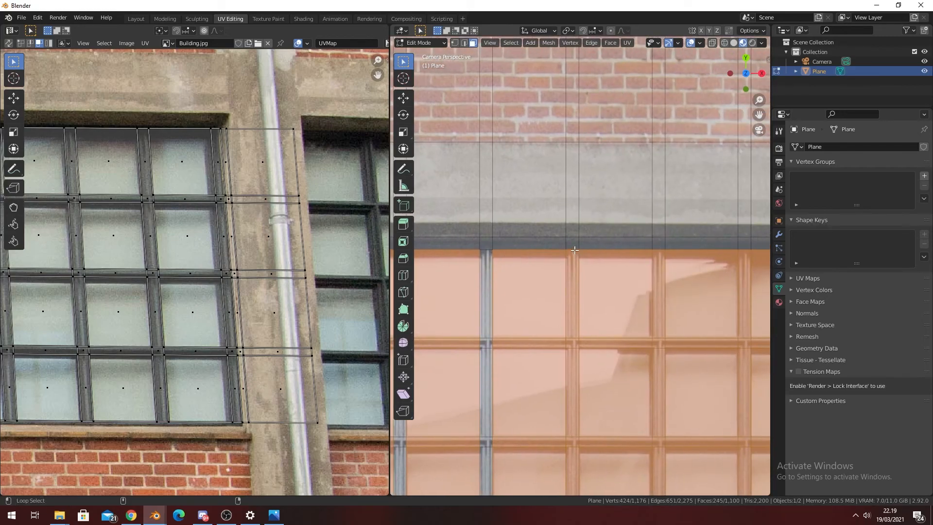
- Deselect the remaining vertical glazing bar loops in the right half of the right upper window
left_click(574, 250, "alt+shift")
left_click(658, 250, "alt+shift")
middle_click_drag(743, 250, 585, 250, "shift")
left_click(585, 249, "alt+shift")
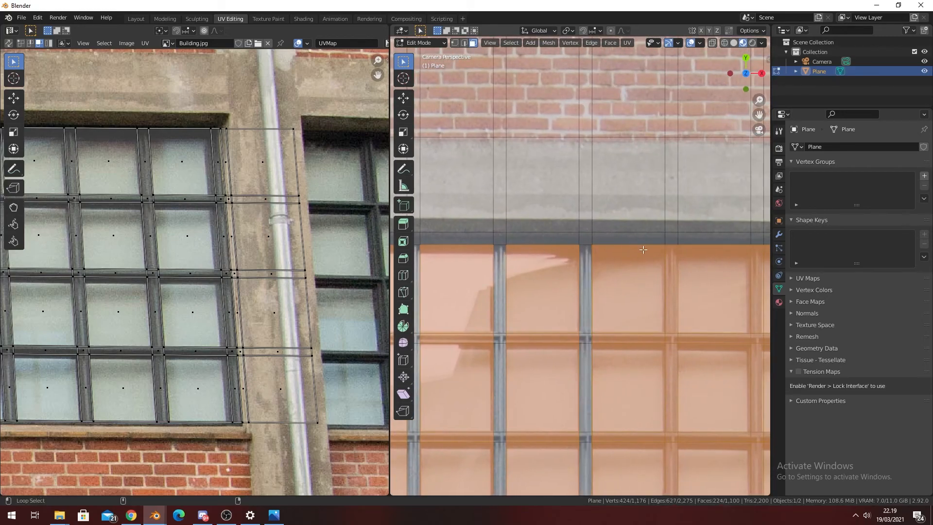
left_click(669, 247, "alt+shift")
scroll(675, 248, "up", 1)
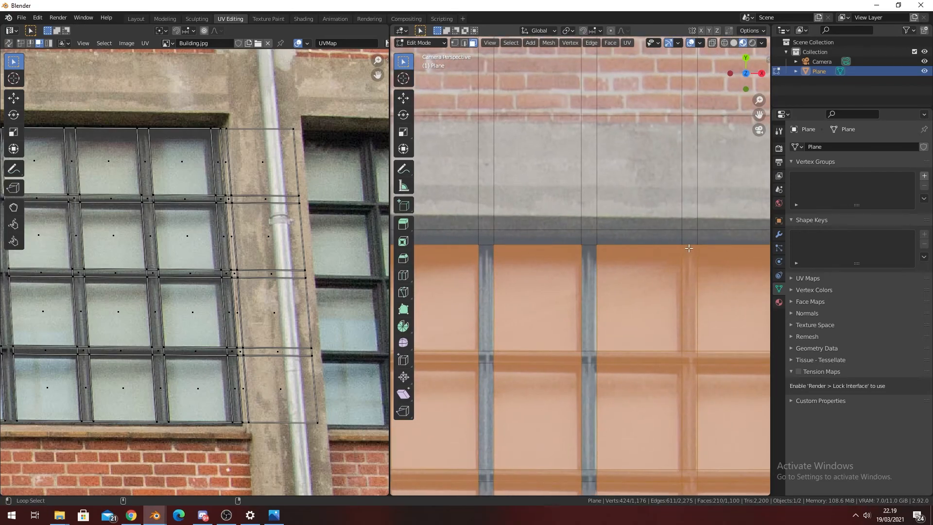
scroll(688, 248, "down", 1)
left_click(683, 254, "alt+shift")
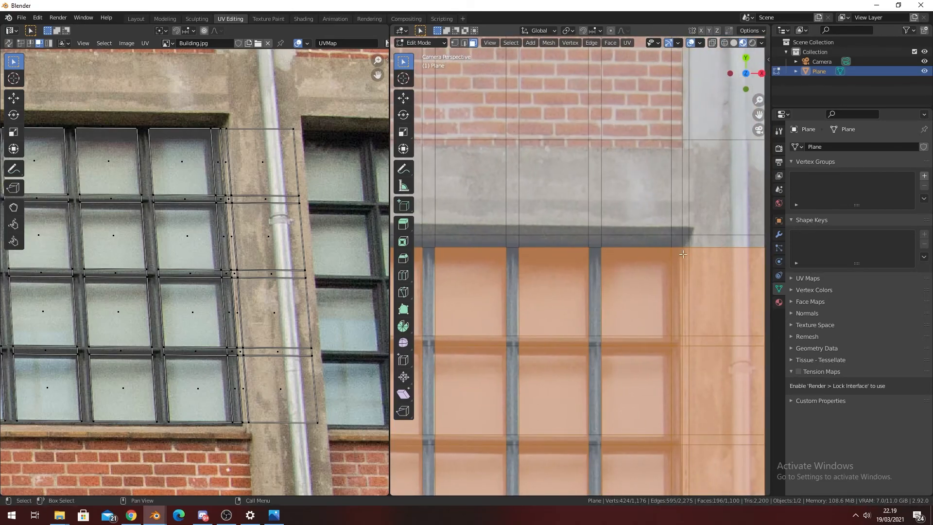
- Deselect the right window's right jamb and the facade's right pillar, undoing the accidental deselection of the top pane row
middle_click_drag(683, 253, 581, 253, "shift")
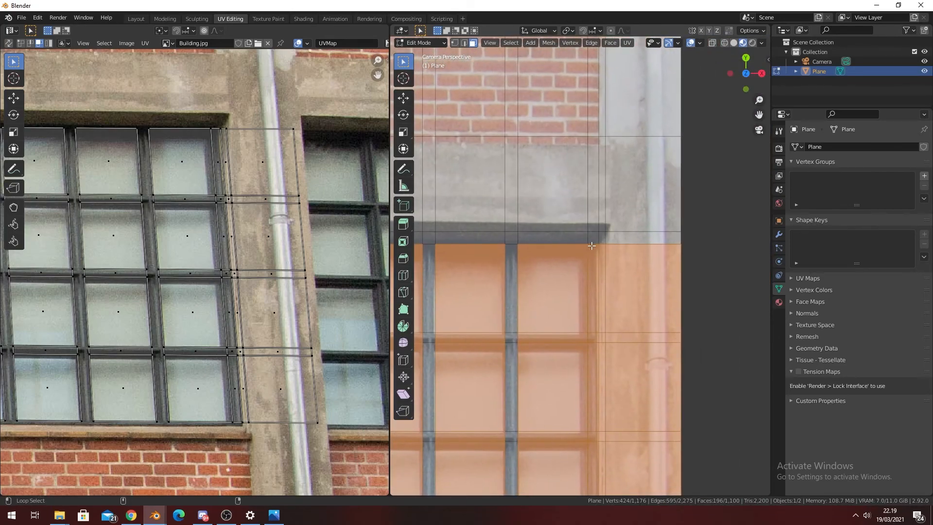
left_click(606, 250, "alt+shift")
left_click(603, 248, "alt+shift")
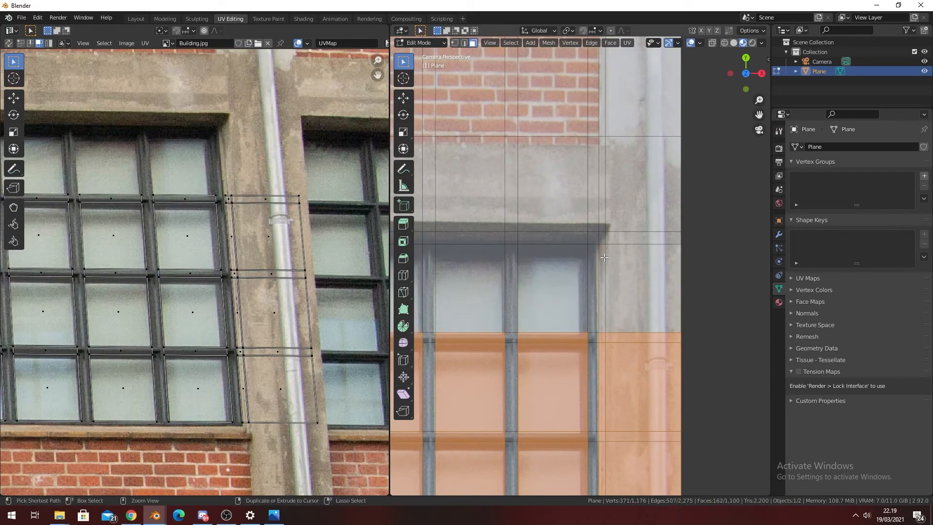
key("ctrl+z")
left_click(602, 245, "alt+shift")
left_click(617, 246, "alt+shift")
- Deselect the horizontal glazing bar loops between the pane rows of the upper windows
middle_click_drag(591, 339, 641, 240, "shift")
left_click(634, 242, "alt+shift")
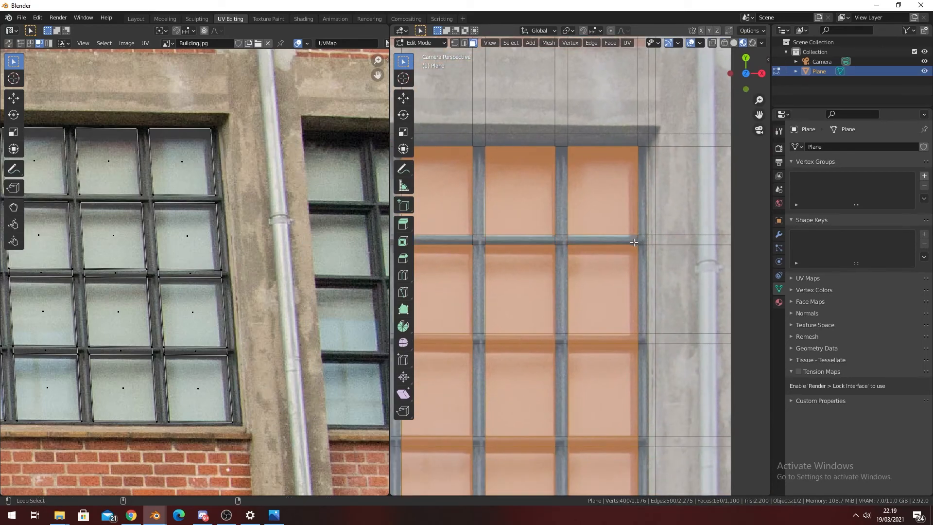
left_click(642, 338, "alt+shift")
middle_click_drag(642, 338, 633, 285, "shift")
left_click(630, 287, "alt+shift")
scroll(629, 287, "down", 6)
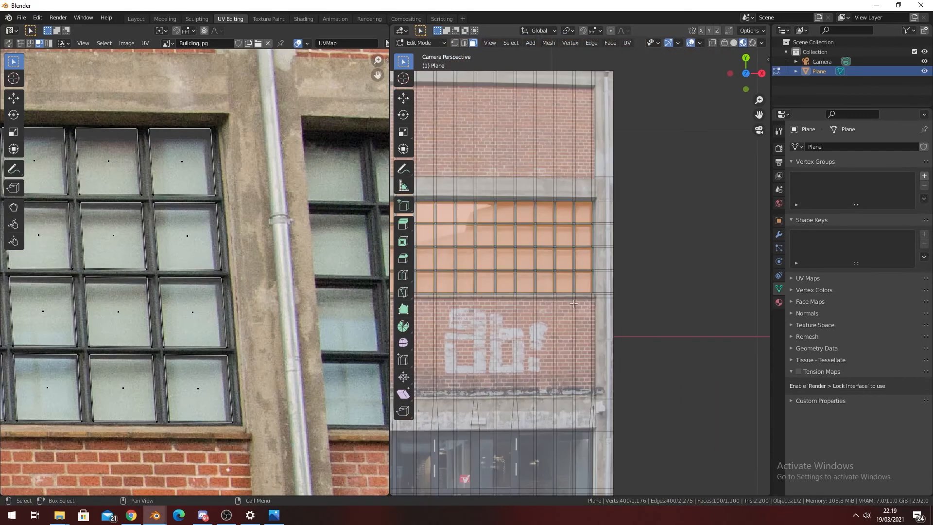
- Deselect the faces of the facade's left pillar beside the upper window
scroll(486, 270, "up", 5)
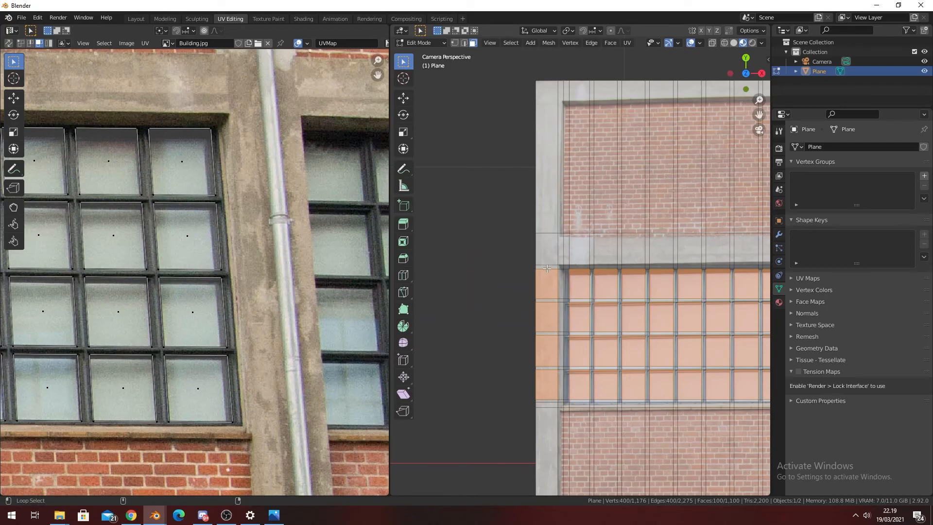
left_click(547, 269, "alt+shift")
middle_click_drag(547, 268, 465, 72, "shift")
scroll(465, 73, "down", 2)
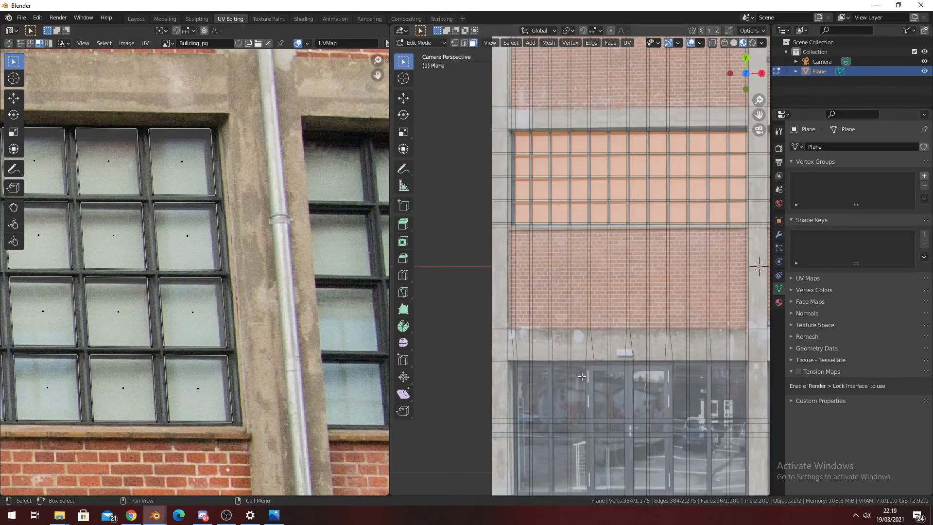
- Add the faces of the left storefront's two fixed glass panels beside the double doors to the selection with Circle Select
middle_click_drag(576, 393, 559, 329, "shift")
scroll(529, 380, "up", 2)
scroll(529, 380, "up", 4)
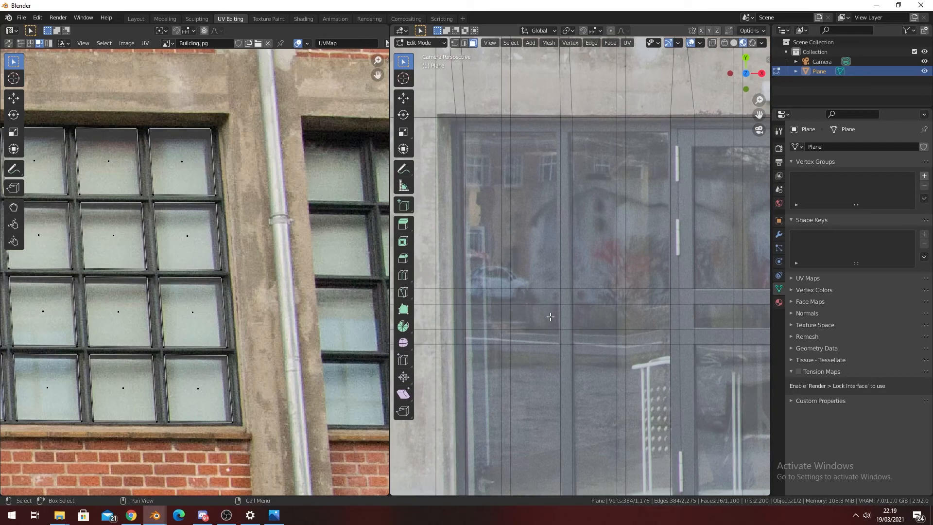
key("c")
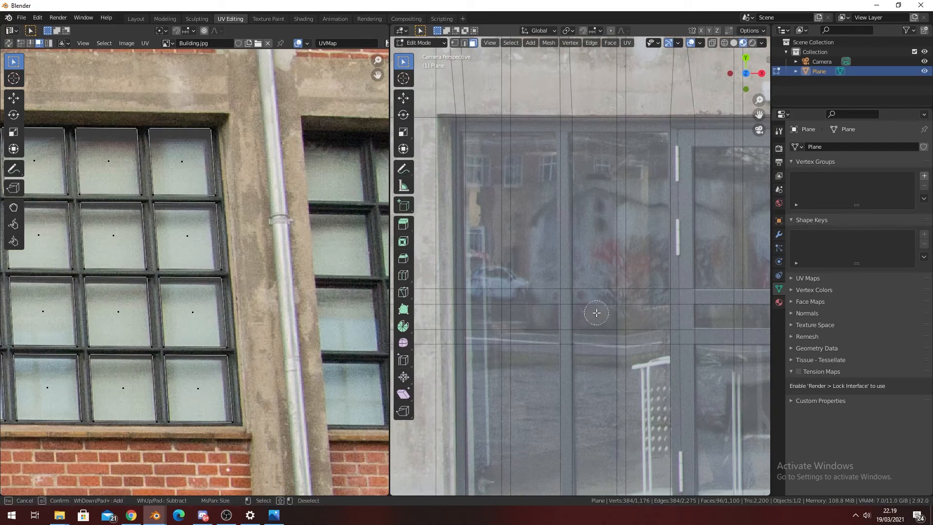
mouse_move(516, 291)
left_mouse_down()
mouse_move(513, 132)
mouse_move(513, 481)
left_mouse_up()
left_click_drag(617, 285, 623, 361)
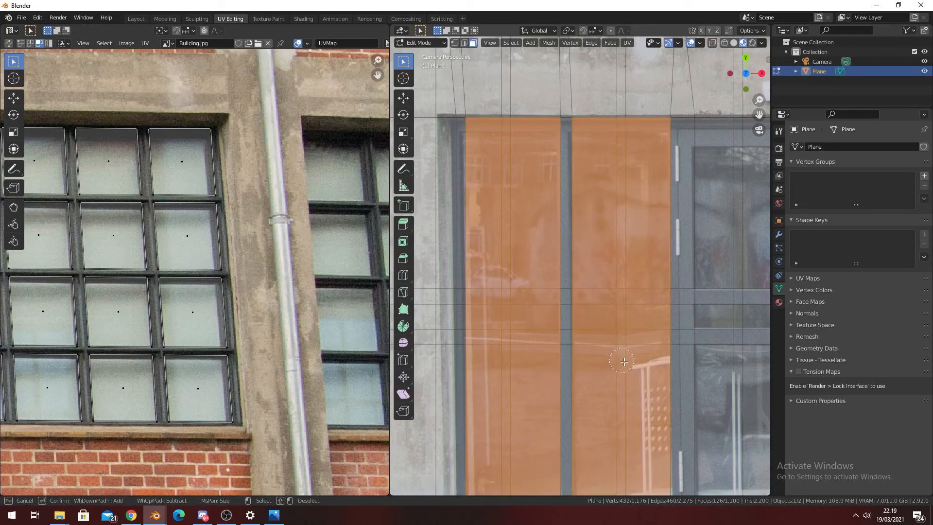
- Add the upper, lower and middle glass faces of the left storefront's left door leaf to the selection
left_click(746, 241)
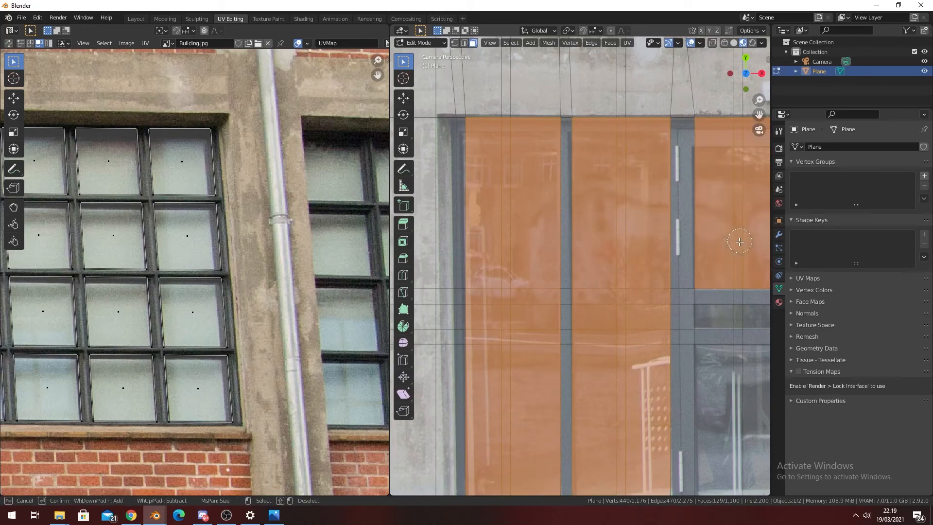
left_click(742, 389)
right_click(734, 372)
middle_click_drag(734, 372, 587, 290, "shift")
key("c")
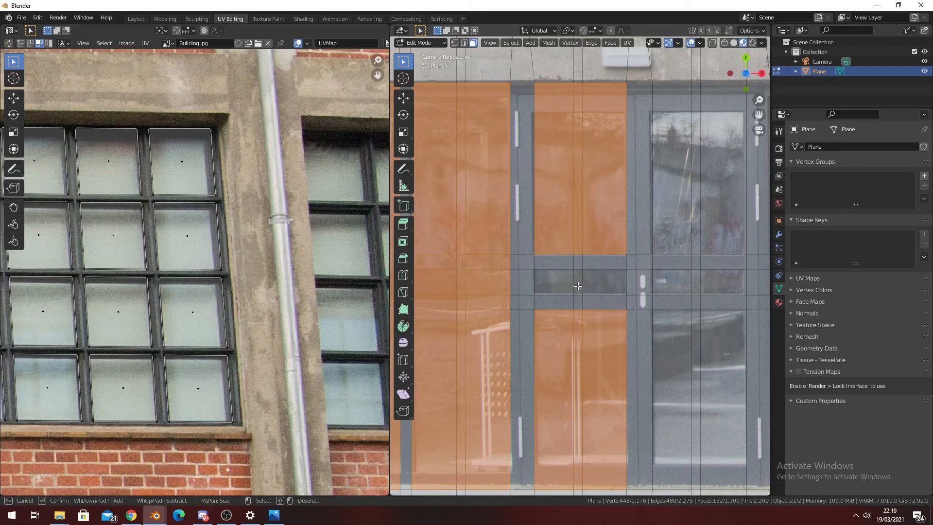
left_click(578, 286)
- Add the middle, upper and lower glass faces of the left storefront's right door leaf to the selection
middle_click_drag(628, 296, 560, 291, "shift")
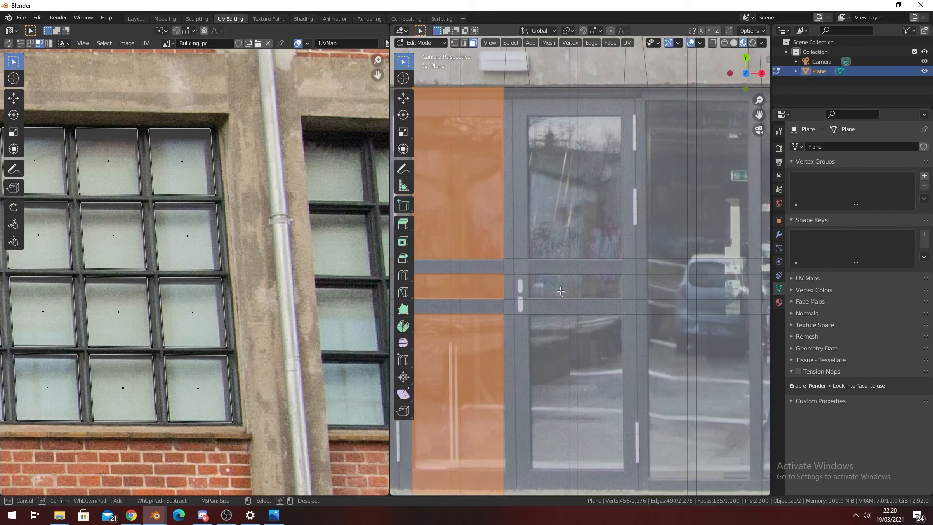
left_click_drag(560, 292, 580, 285)
left_click_drag(588, 224, 559, 219)
left_click_drag(563, 383, 579, 379)
right_click(575, 343)
scroll(563, 245, "down", 2)
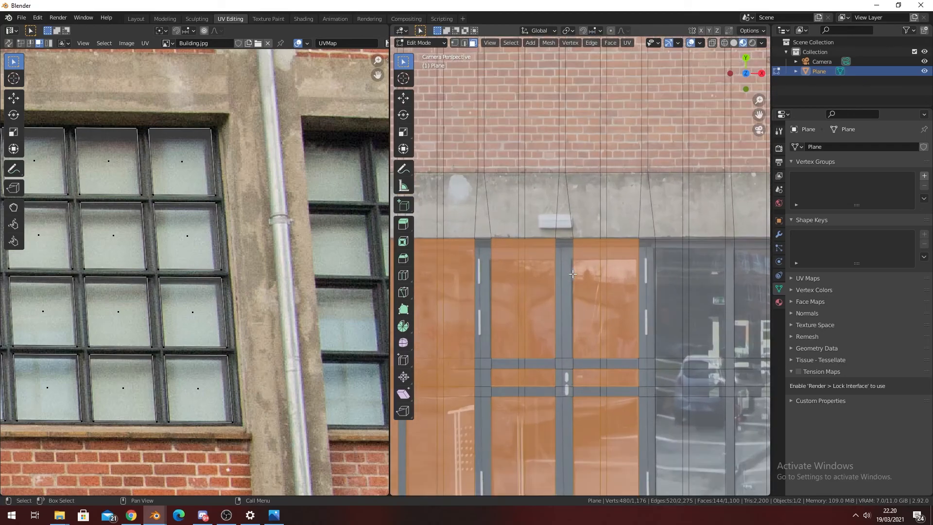
scroll(573, 274, "up", 1)
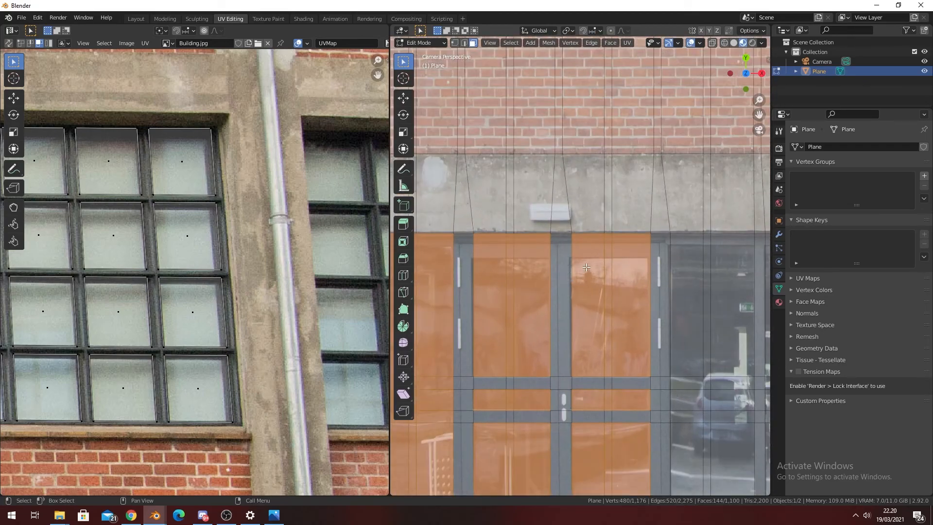
middle_click_drag(588, 264, 586, 284, "shift")
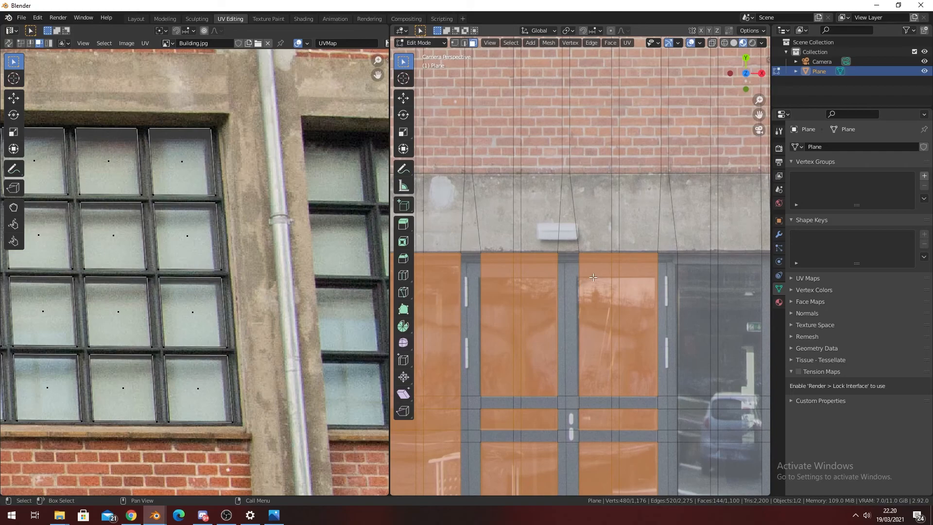
- Undo the recent selection of the ground-floor glass panes, leaving only the upper window panes selected
key("ctrl+z")
key("ctrl+z")
key("ctrl+z")
key("ctrl+z")
- Add a second, empty material slot to the plane and assign the selected upper window panes to it
middle_click_drag(474, 295, 545, 300, "shift")
scroll(628, 166, "down", 4)
mouse_move(628, 166)
middle_mouse_down("shift")
mouse_move(611, 222)
mouse_move(612, 318)
mouse_move(446, 358)
middle_mouse_up("shift")
middle_click_drag(762, 262, 689, 272, "shift")
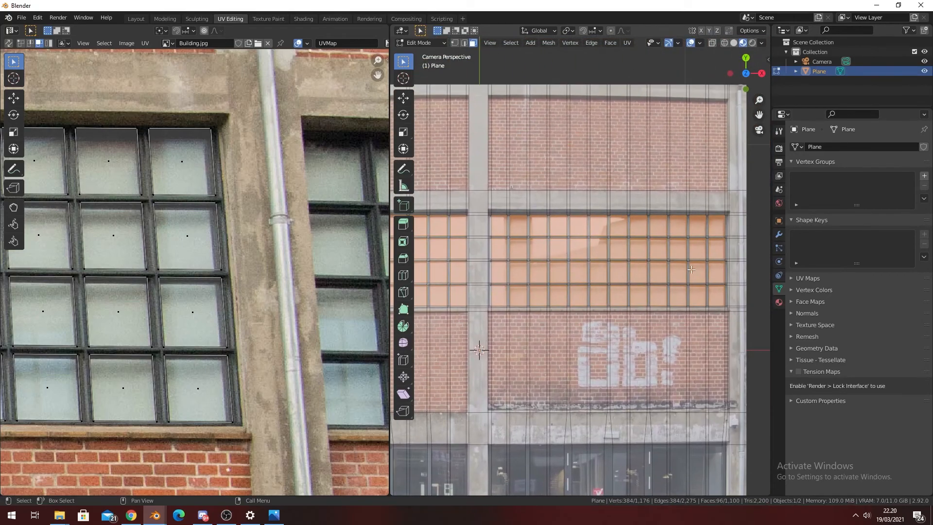
left_click(779, 303)
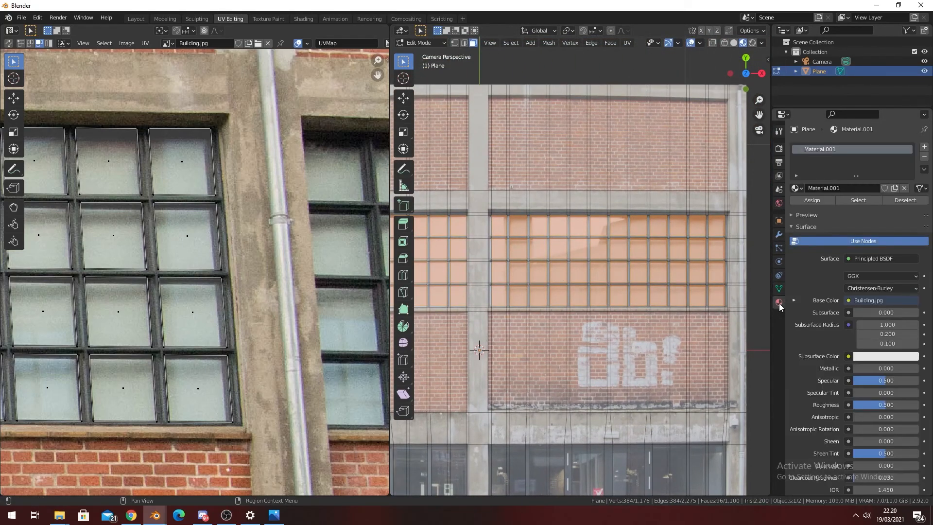
left_click(924, 146)
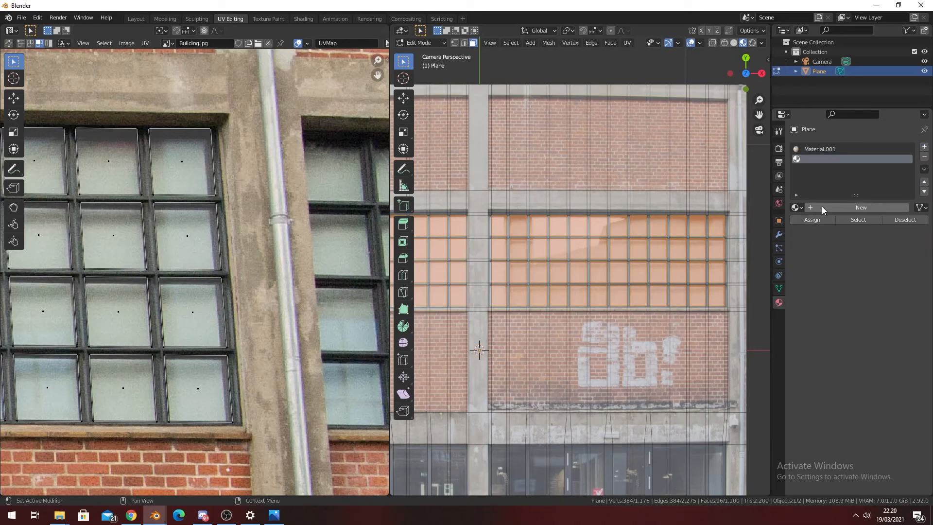
left_click(819, 219)
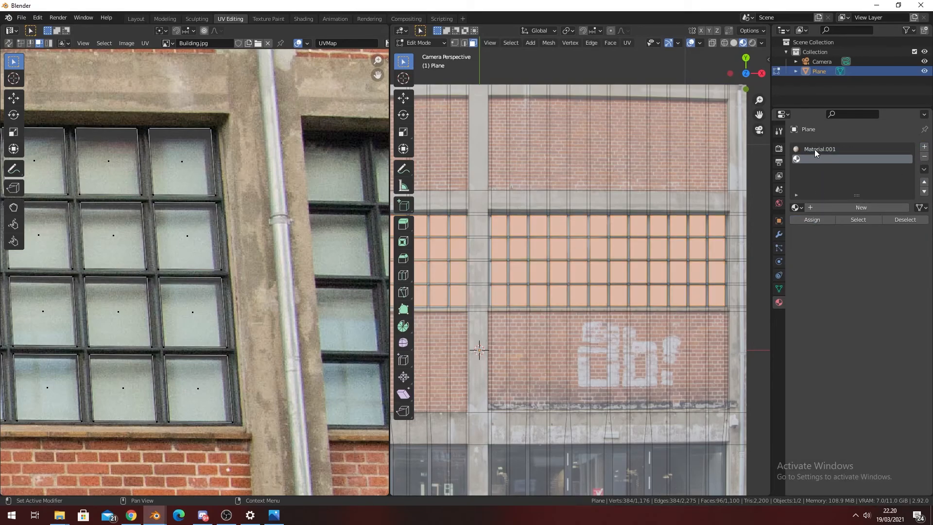
- Check the slot assignment by clearing the selection and selecting the faces that belong to the empty second material slot
left_click(815, 149)
key("alt+a")
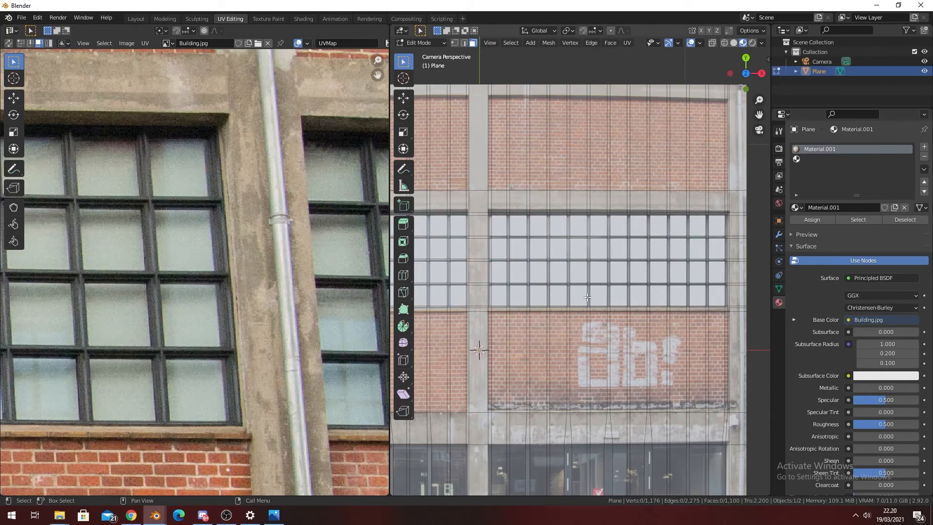
scroll(589, 296, "down", 1)
middle_click_drag(590, 296, 647, 250, "shift")
left_click(804, 160)
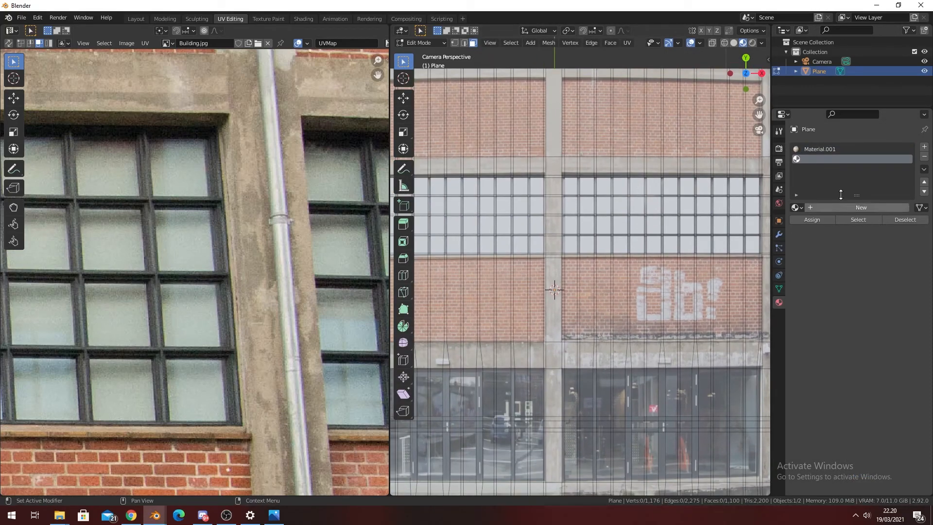
left_click(852, 220)
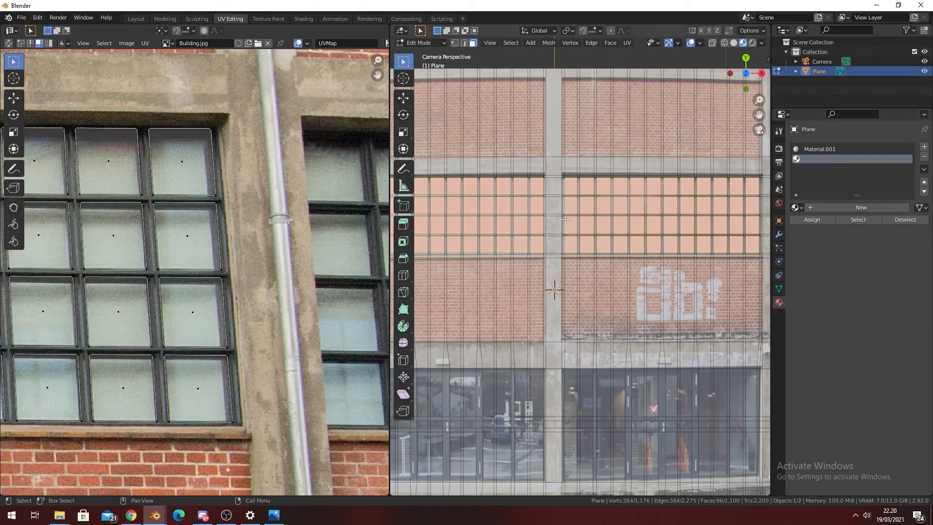
- Add a horizontal loop cut across the facade and slide it to the upper edge of the ground-floor door glass
key("Home")
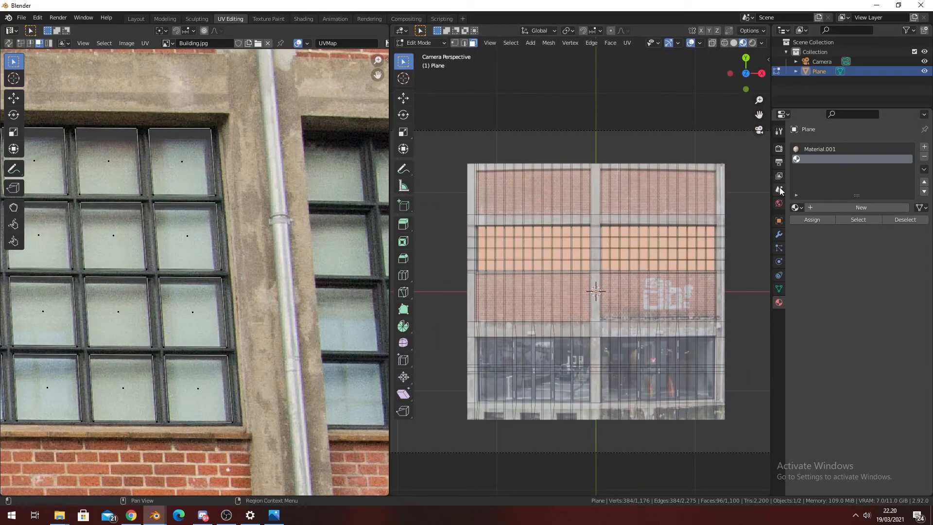
scroll(593, 259, "up", 5)
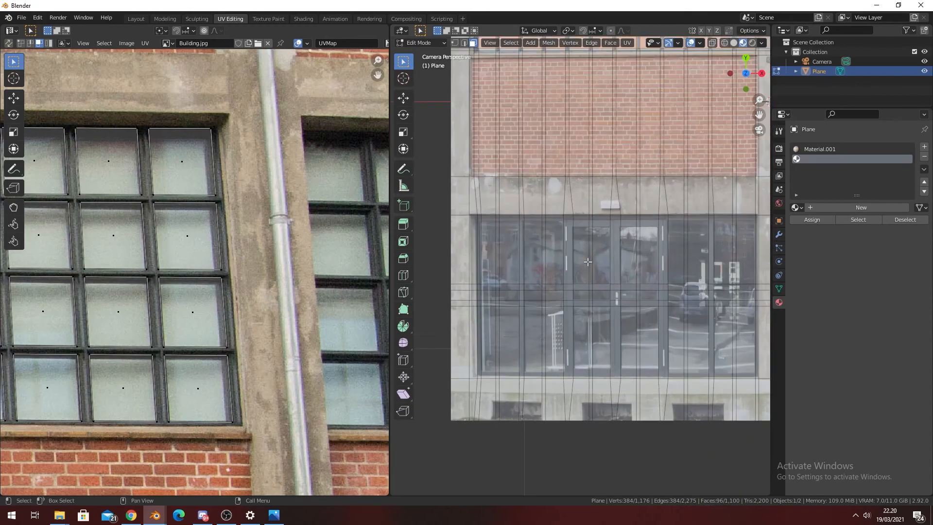
scroll(582, 281, "up", 3)
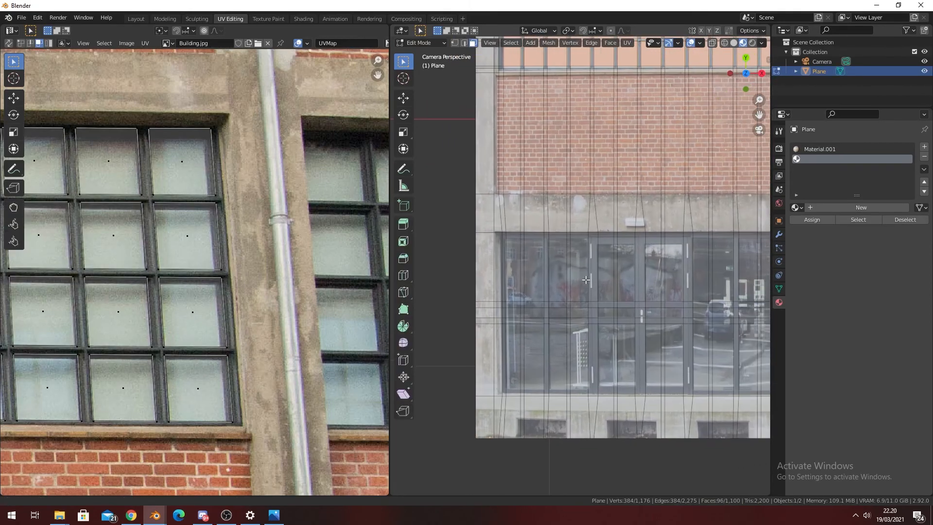
key("ctrl+r")
left_click(591, 269)
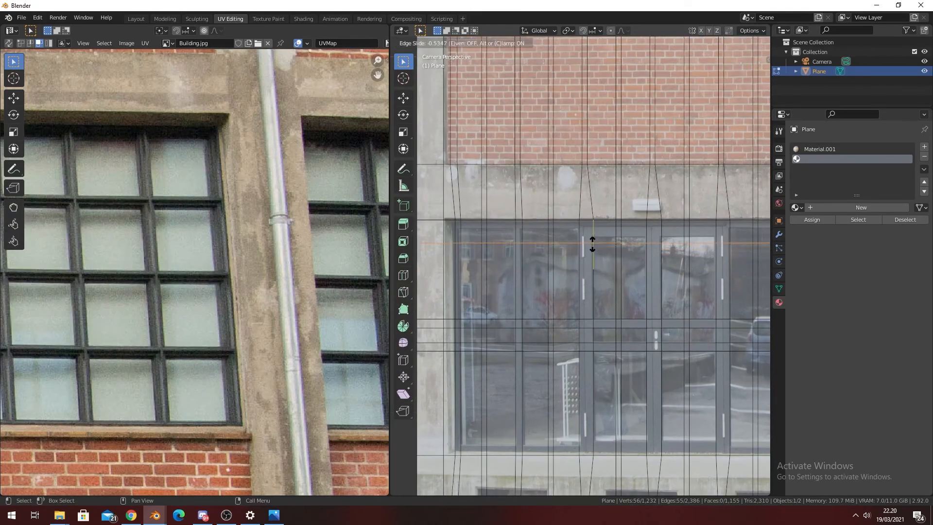
left_click(593, 240)
middle_click_drag(508, 310, 542, 298, "shift")
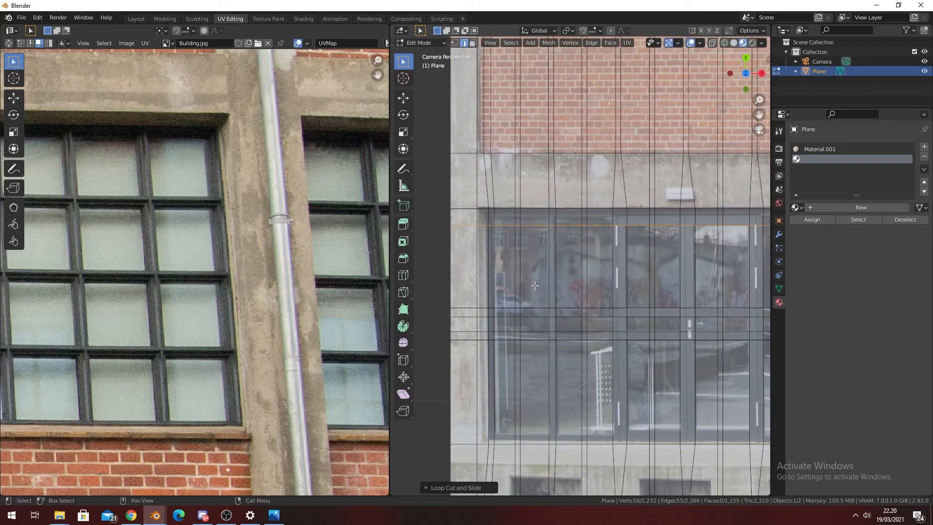
key("3")
key("c")
left_click_drag(533, 286, 519, 224)
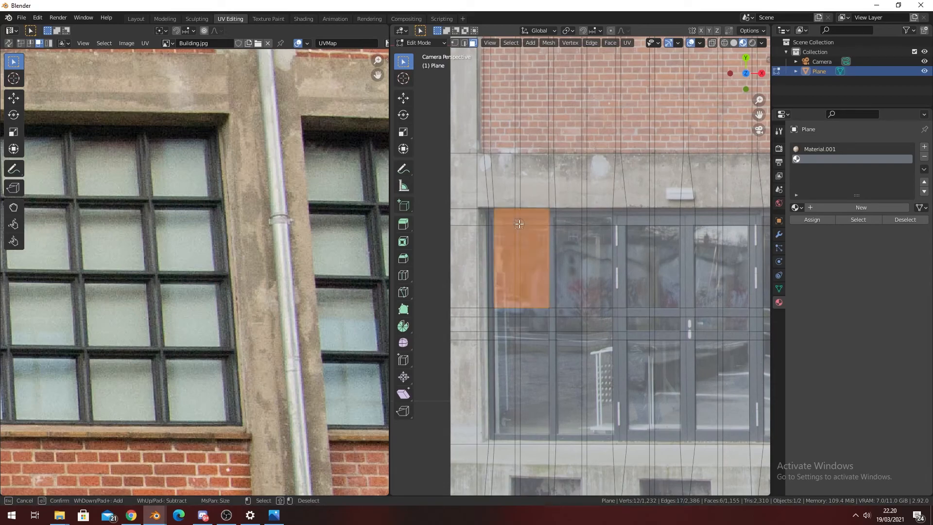
key("Escape")
key("alt+a")
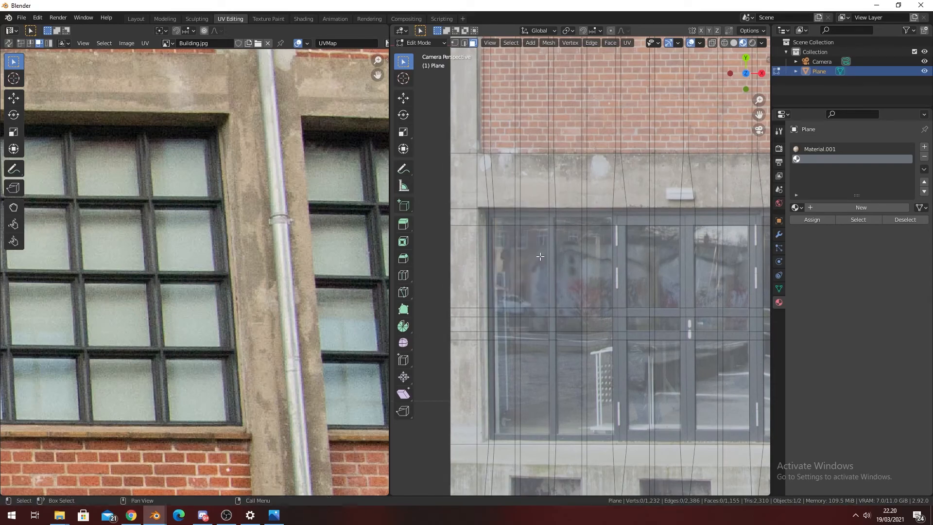
- Add another horizontal loop cut between the lintel and the previous cut, at the upper edge of the ground-floor side panes
middle_click_drag(568, 277, 568, 282, "shift")
key("ctrl+r")
left_click(550, 224)
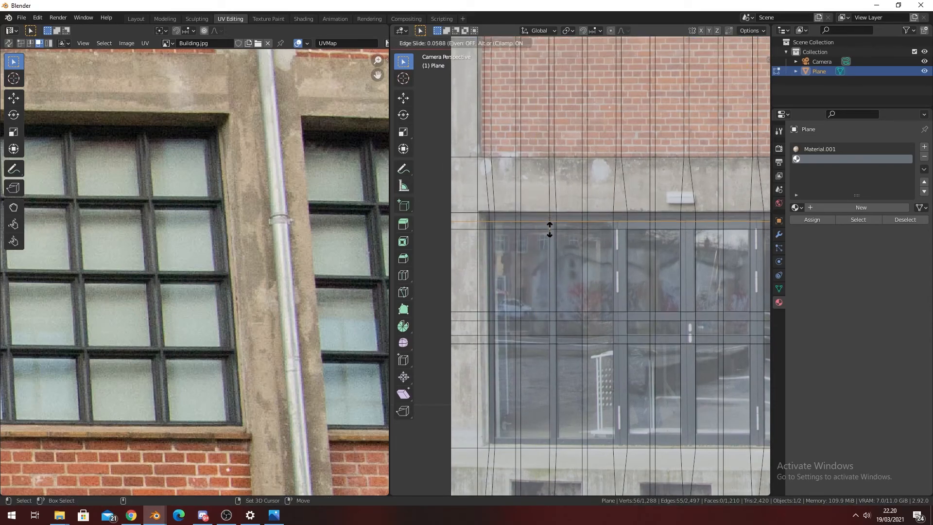
left_click(549, 229)
- Circle-select the first ground-floor glass panes and add horizontal loop cuts along the lower edge of the glass
key("c")
left_click_drag(519, 238, 519, 233)
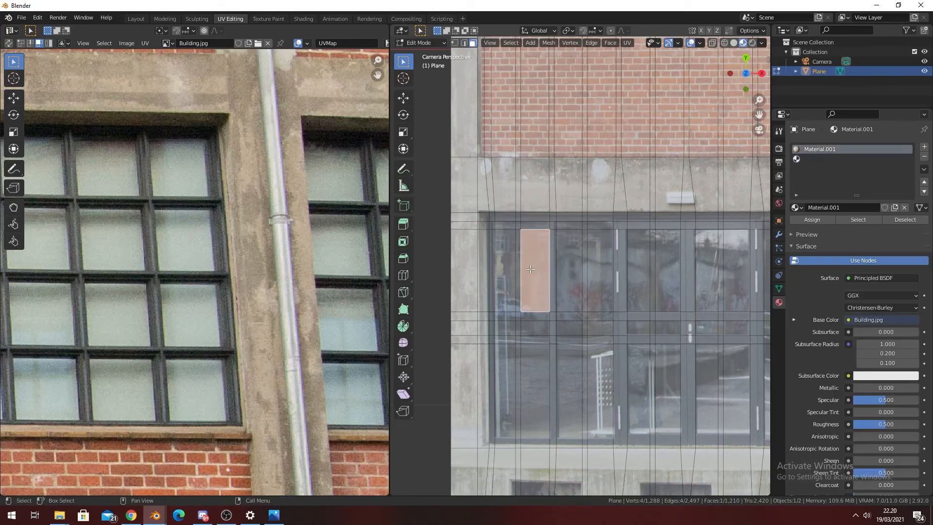
left_click_drag(522, 336, 654, 335)
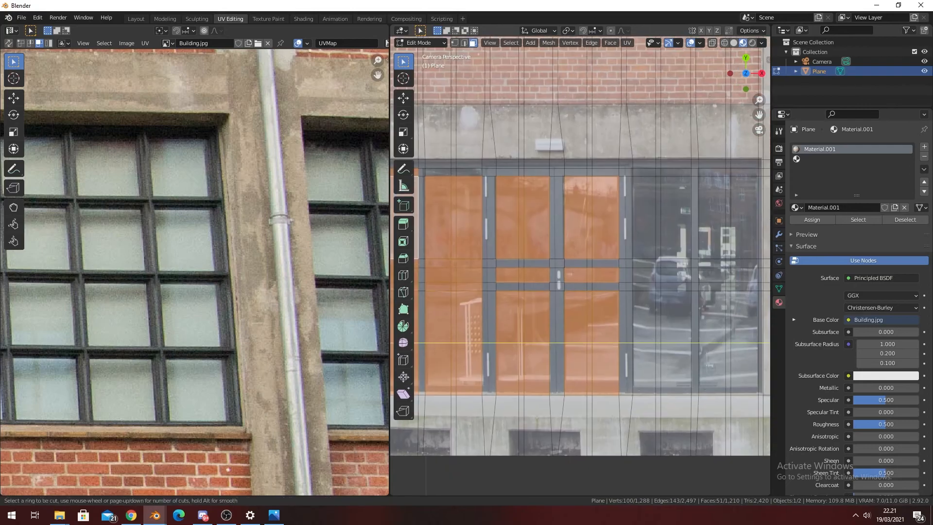
key("Return")
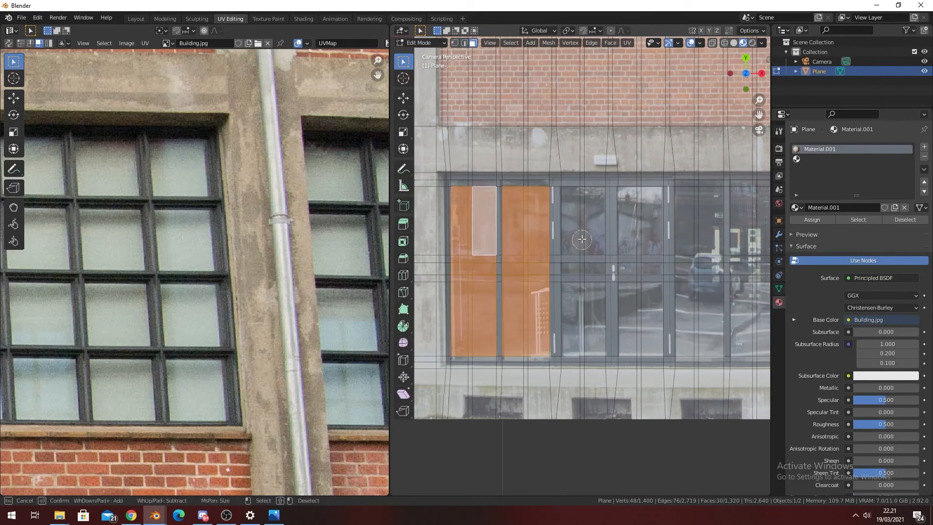
- Circle-select the remaining glass panes of both ground-floor entrances, leaving out the dark door and window frames
mouse_move(582, 239)
left_mouse_down()
mouse_move(641, 265)
mouse_move(705, 266)
left_mouse_up()
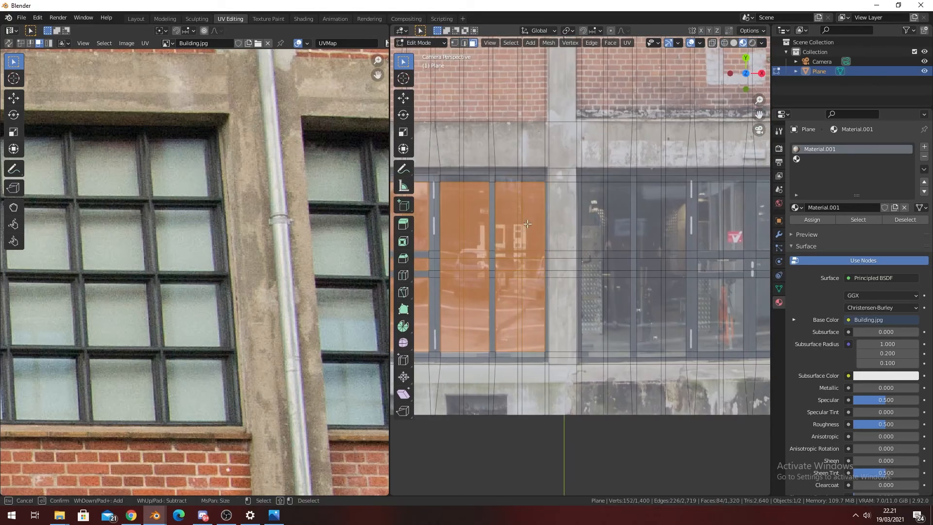
left_click(601, 263)
left_click_drag(602, 264, 719, 265)
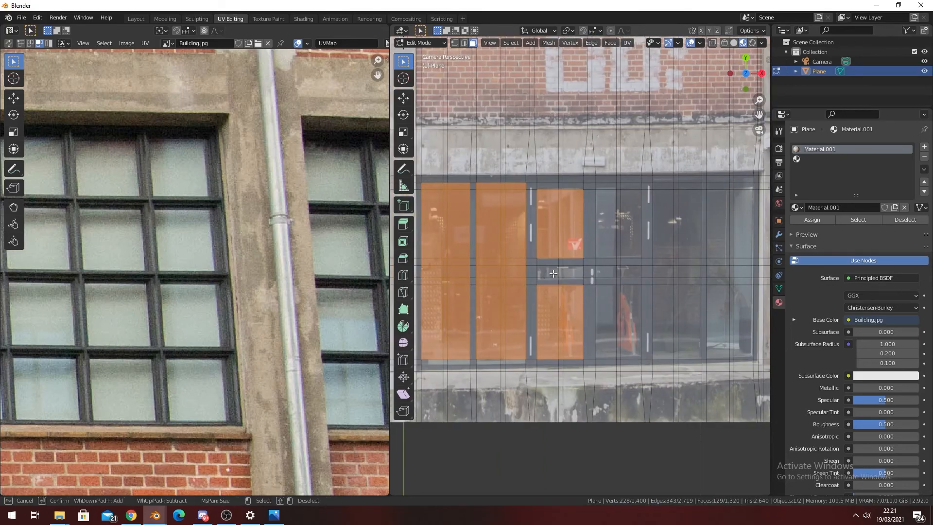
mouse_move(598, 275)
left_mouse_down()
mouse_move(670, 282)
mouse_move(734, 193)
mouse_move(732, 299)
left_mouse_up()
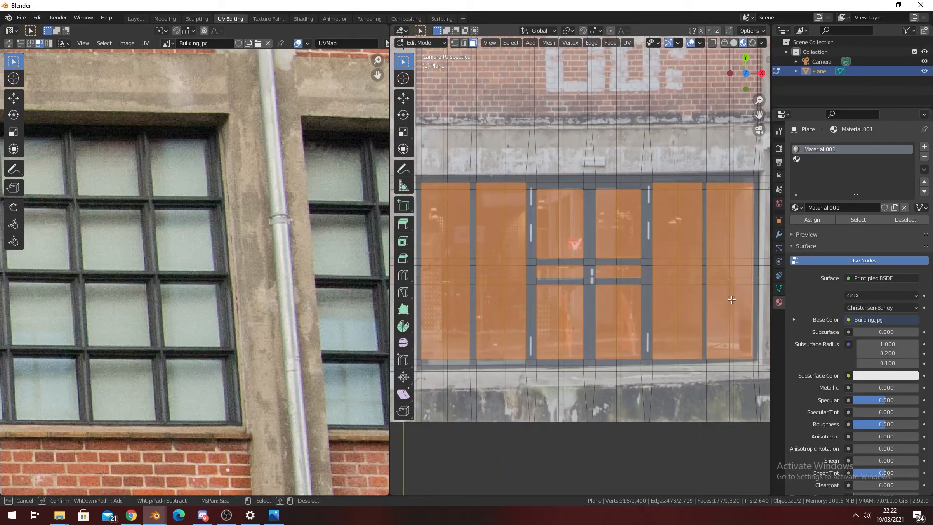
right_click(732, 310)
- Assign the selected ground-floor glass panes to the empty second material slot
scroll(732, 310, "down", 5)
middle_click_drag(571, 265, 621, 323, "shift")
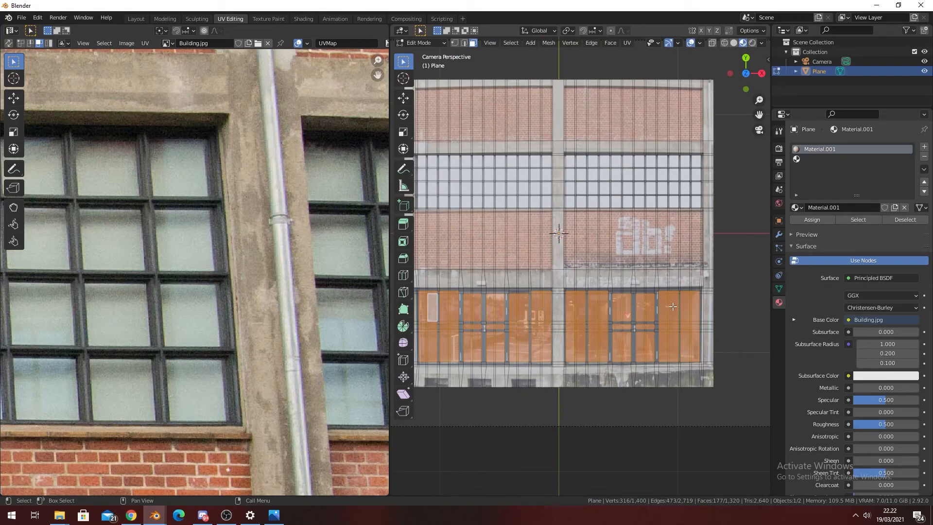
scroll(693, 277, "up", 2)
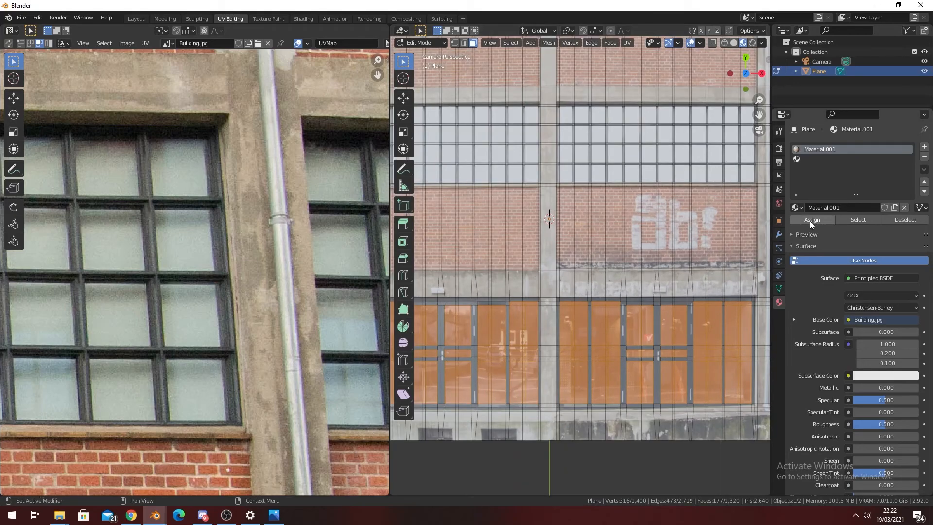
left_click(812, 161)
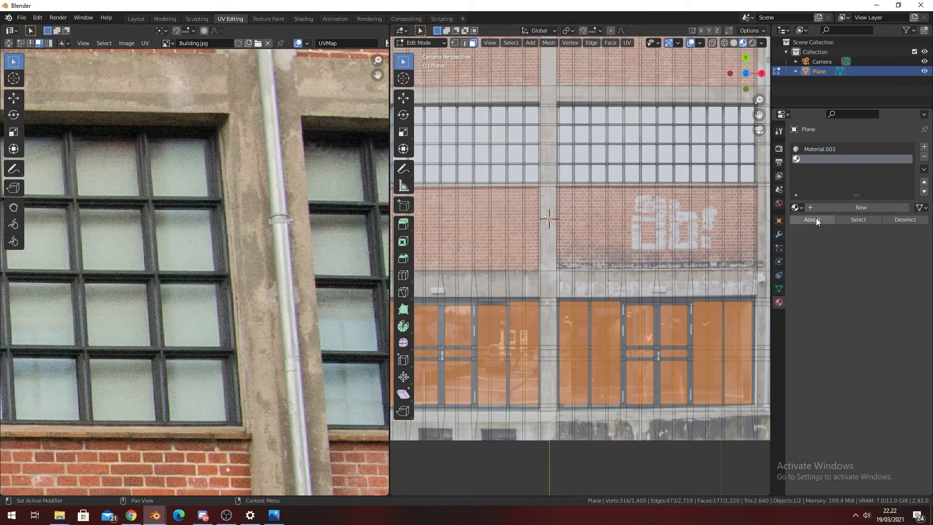
left_click(815, 217)
- View the facade at an angle and select all upper and ground-floor glass faces through the second material slot
middle_click_drag(598, 272, 604, 307)
middle_click_drag(613, 369, 632, 335, "ctrl")
middle_click_drag(647, 382, 660, 264, "ctrl")
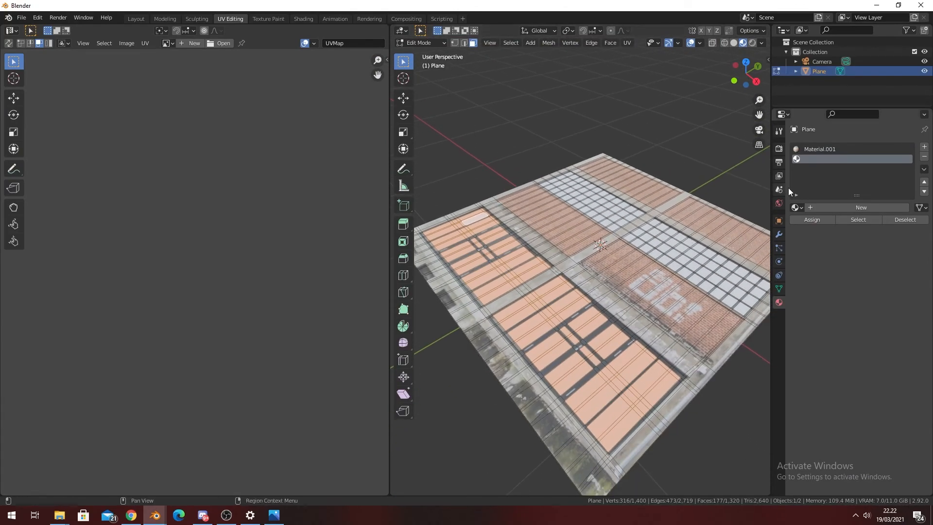
left_click(854, 219)
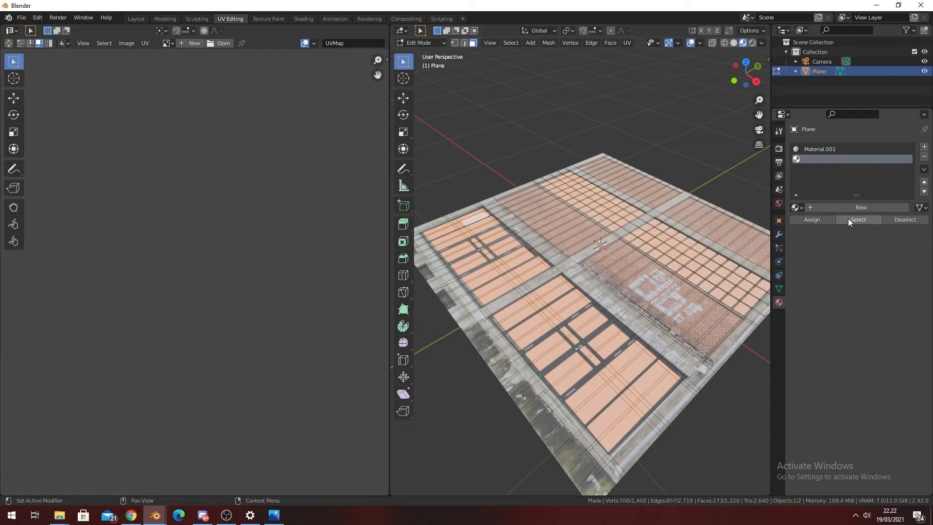
- Extrude all selected glass panes inward along their normals by a small negative distance
middle_click_drag(690, 292, 632, 296)
scroll(632, 296, "up", 3)
scroll(680, 296, "down", 2)
middle_click_drag(700, 296, 610, 305, "shift")
scroll(620, 312, "down", 1)
middle_click_drag(481, 354, 613, 298, "shift")
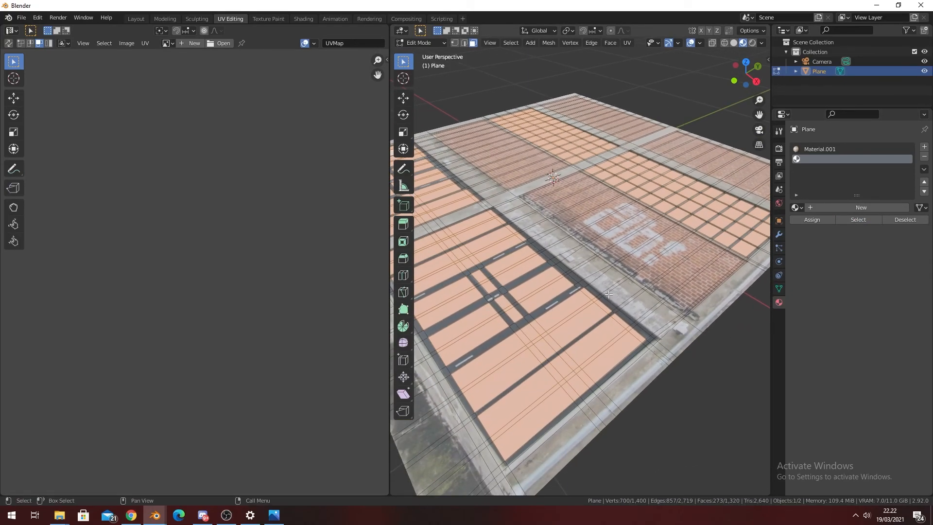
key("e")
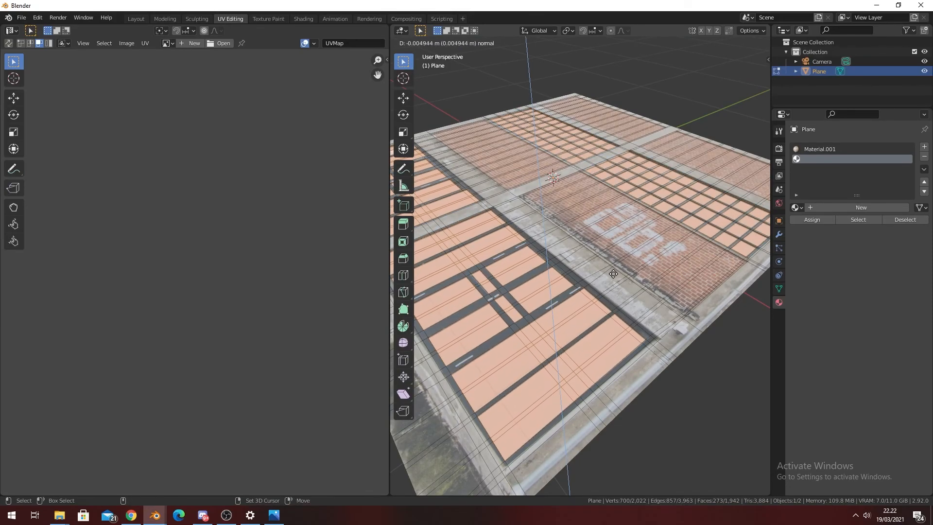
key("equal")
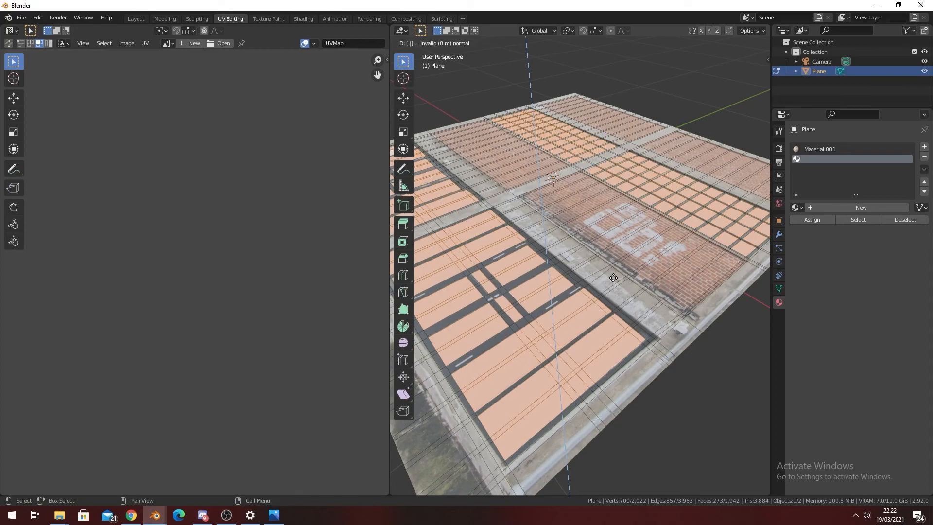
type(".005")
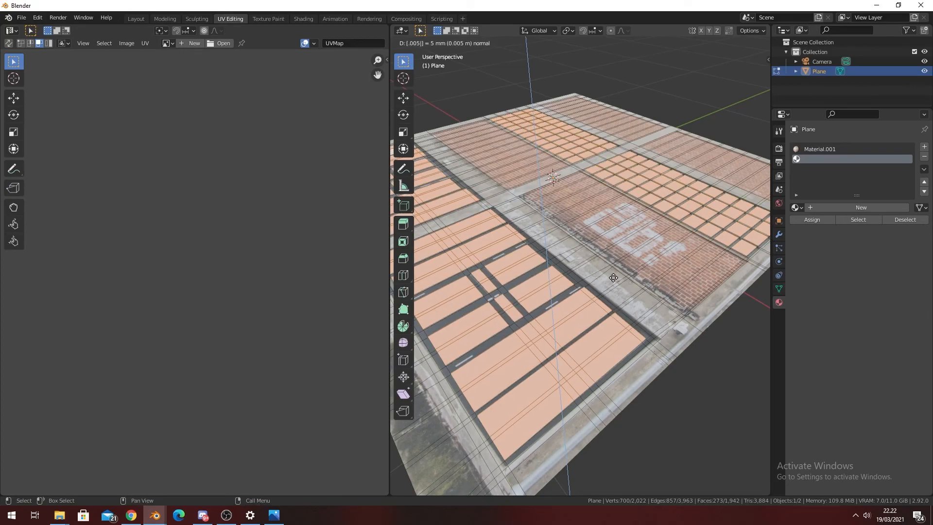
key("BackSpace")
key("BackSpace")
key("BackSpace")
key("BackSpace")
key("BackSpace")
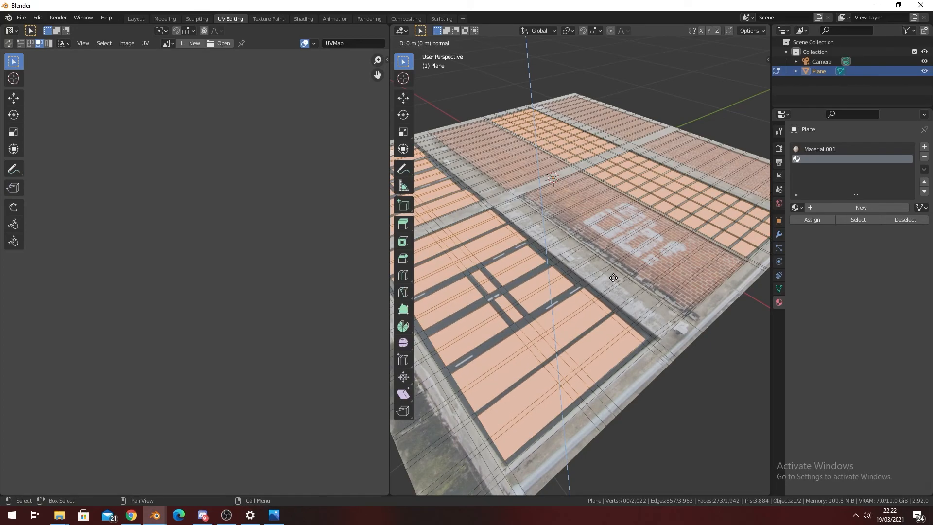
type("-.")
key("Return")
- Grow the selection twice so it takes in the surrounding window and door frames
middle_click_drag(533, 339, 598, 303, "shift")
middle_click_drag(608, 287, 589, 297, "shift")
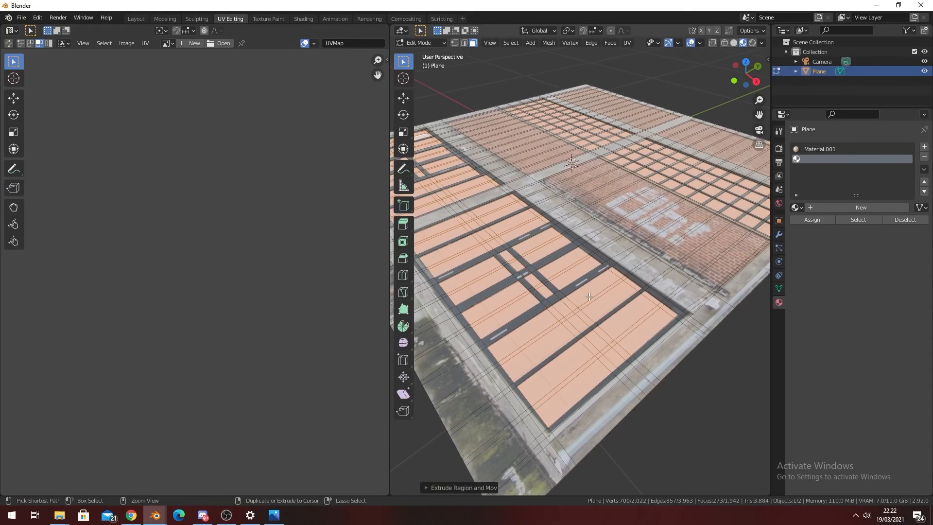
key("ctrl+KP_Add")
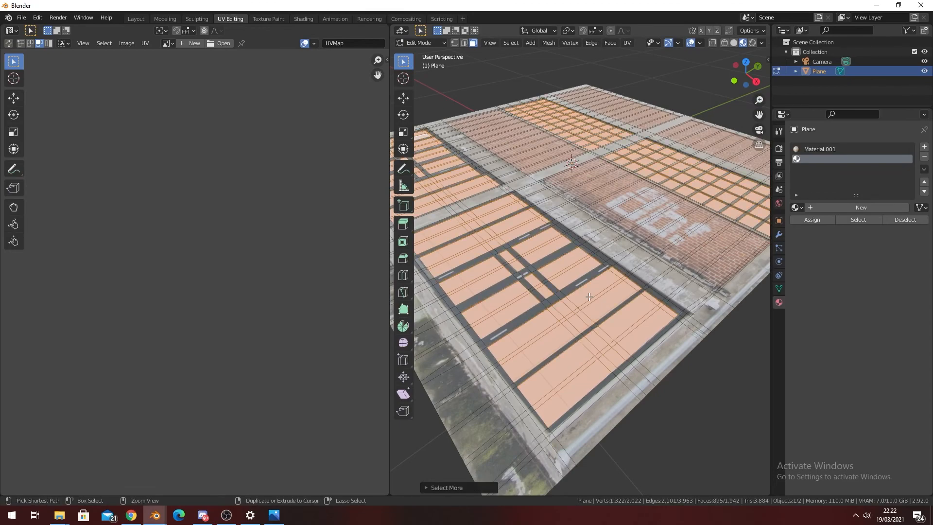
scroll(604, 330, "up", 2)
key("ctrl+KP_Add")
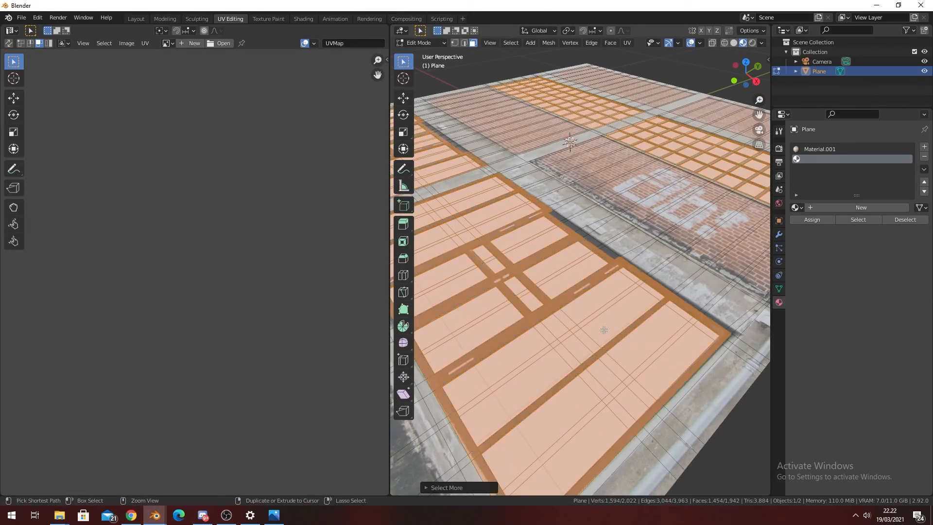
- Add the dark strips along the top of both ground-floor door openings to the face selection
middle_click_drag(706, 289, 691, 320)
scroll(628, 375, "up", 2)
scroll(604, 398, "down", 3)
middle_click_drag(448, 345, 570, 308, "shift")
left_click(569, 306, "shift")
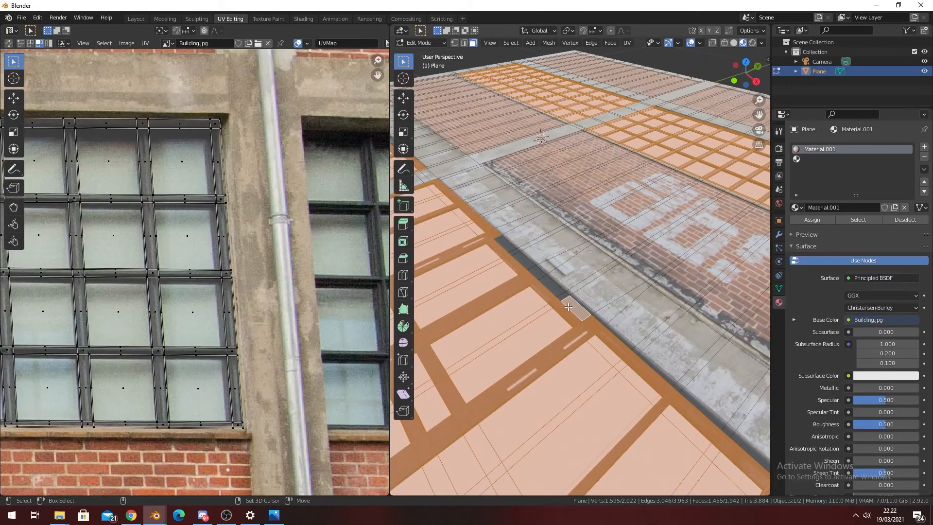
left_click(499, 242, "ctrl")
middle_click_drag(500, 242, 592, 339, "shift")
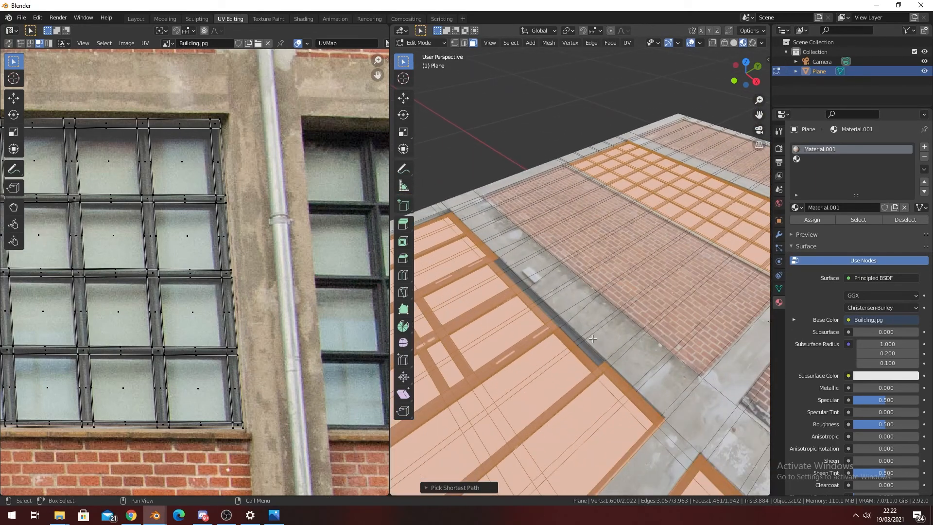
left_click(586, 350, "shift")
left_click(496, 265, "ctrl")
middle_click_drag(496, 265, 601, 343, "shift")
- Add the strip of faces beneath the first ground-floor door opening to the selection, from one end to the other
scroll(635, 351, "up", 3)
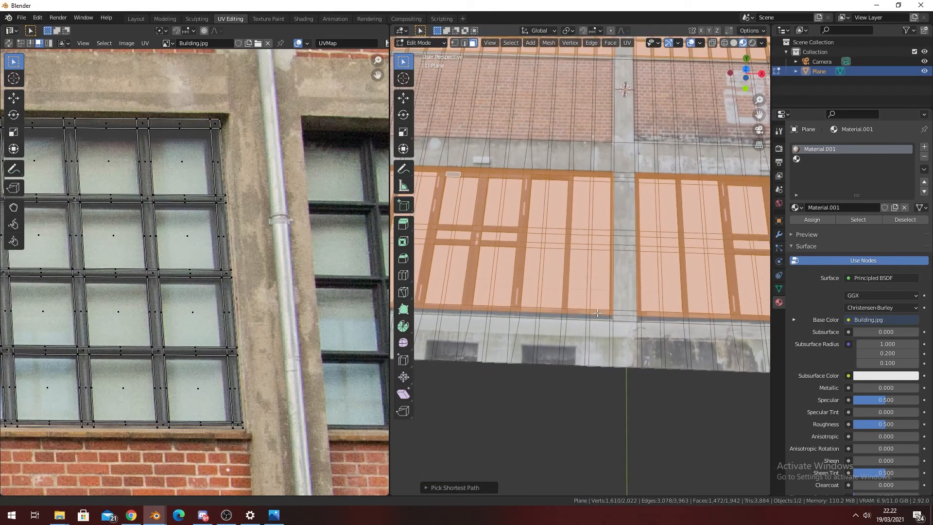
left_click(614, 337, "shift")
scroll(615, 337, "down", 2)
middle_click_drag(419, 355, 558, 316, "shift")
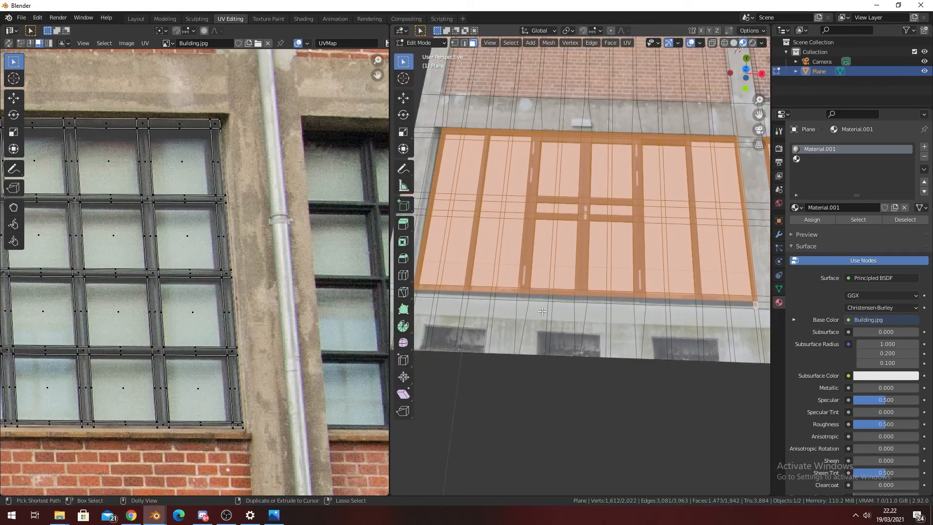
middle_click_drag(432, 292, 487, 296, "shift")
left_click(479, 296, "ctrl")
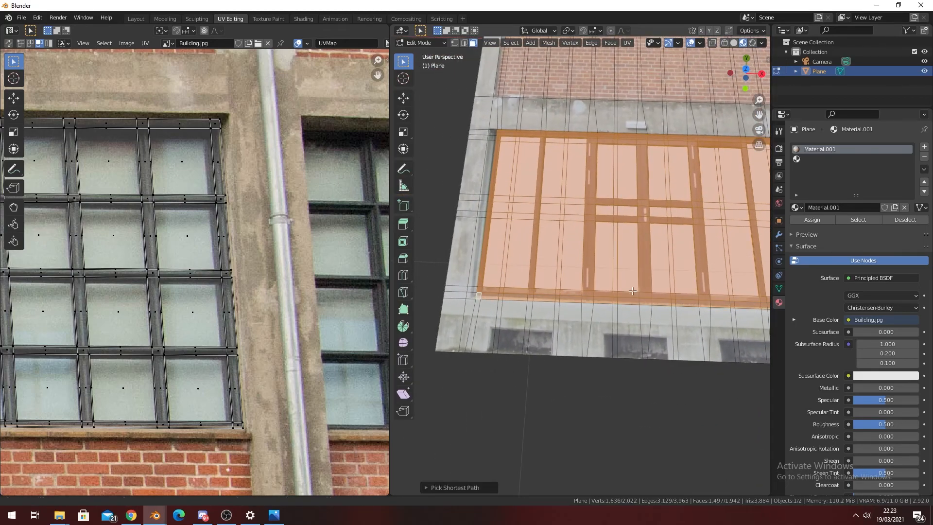
- Add the matching strip of faces beneath the second ground-floor door opening, the one below the painted sign
scroll(486, 301, "up", 3)
scroll(491, 305, "down", 2)
left_click(506, 308, "shift")
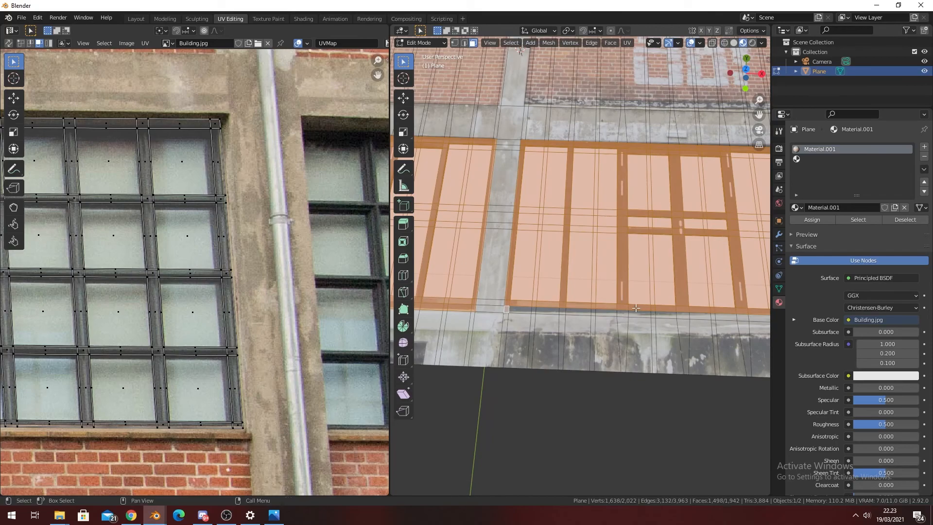
scroll(607, 294, "down", 2)
scroll(498, 302, "up", 3)
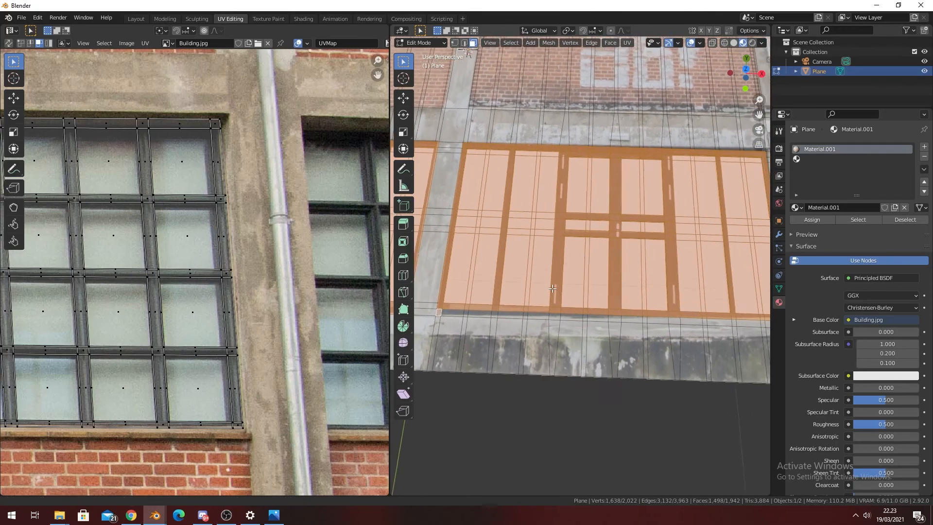
scroll(715, 304, "down", 2)
scroll(671, 315, "up", 3)
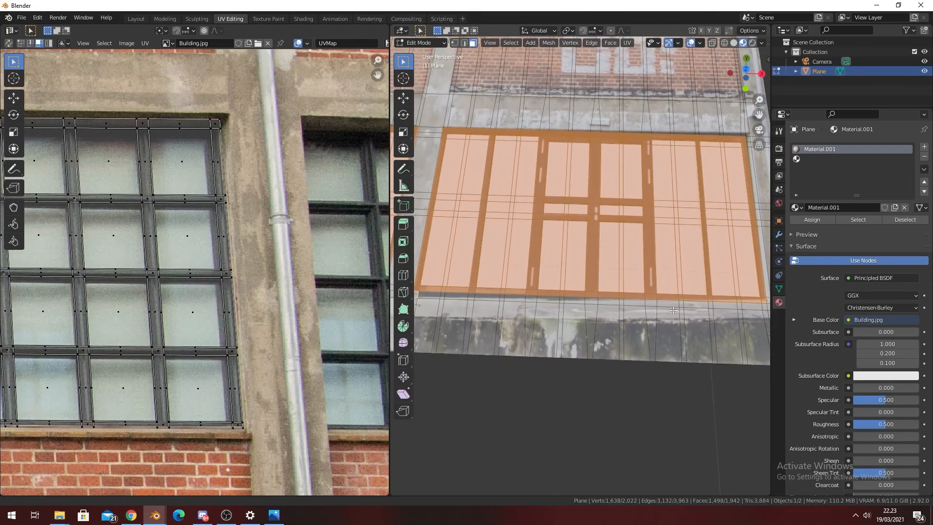
scroll(678, 318, "down", 5, "ctrl")
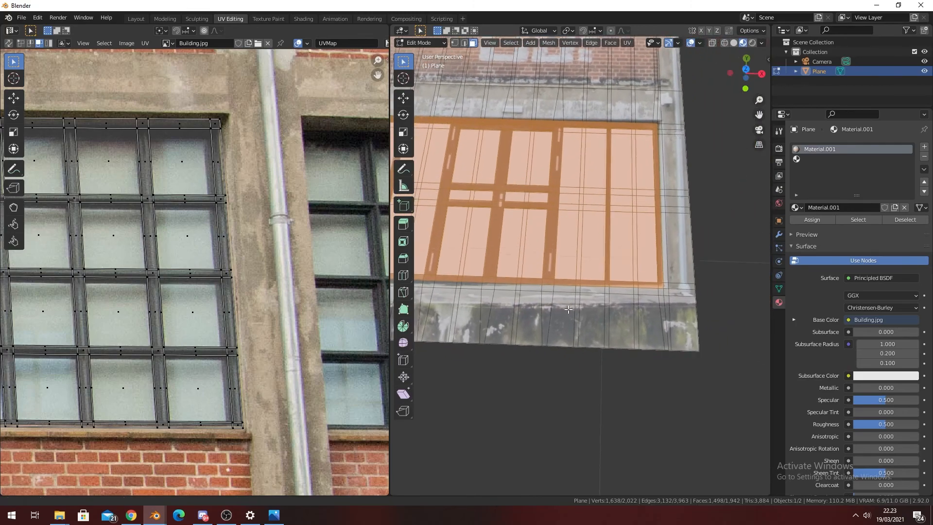
left_click(631, 294, "ctrl")
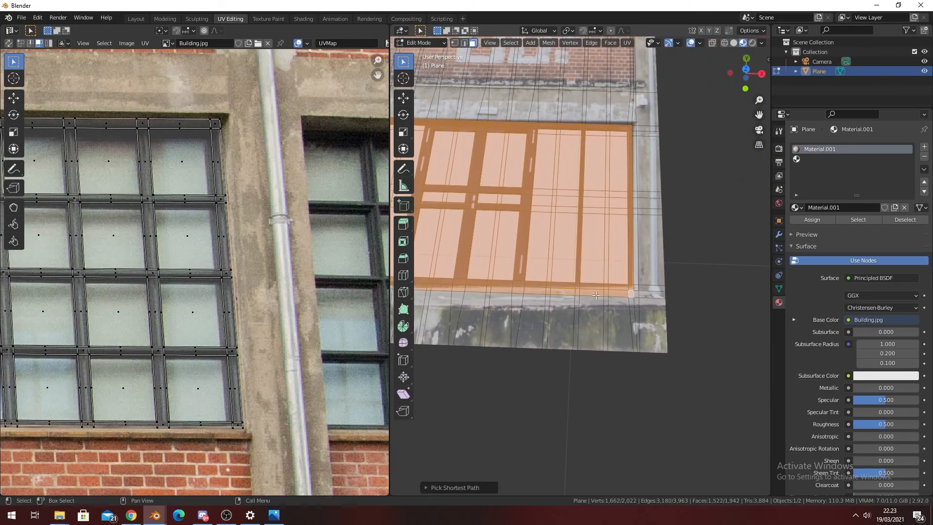
- Extrude the selected window and door regions in place, without offsetting the new faces
scroll(562, 308, "up", 4, "shift")
scroll(521, 315, "down", 1)
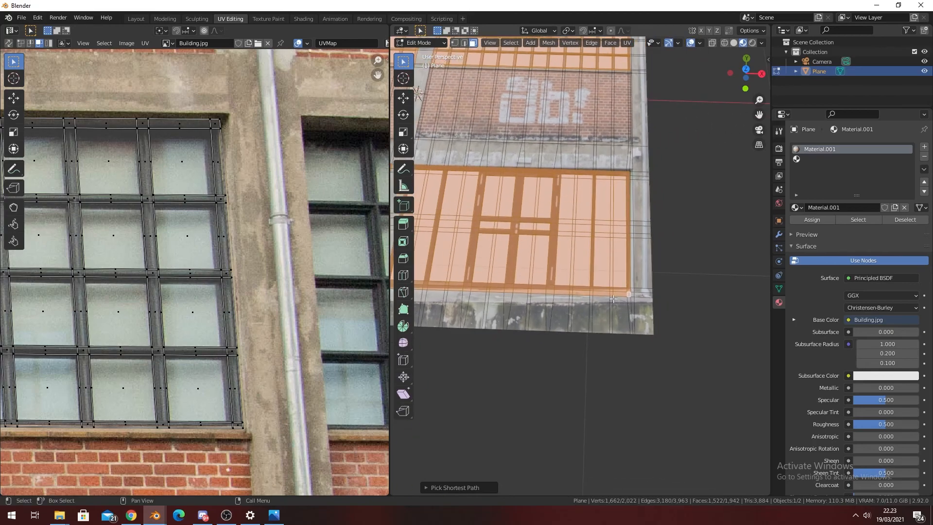
scroll(666, 335, "up", 3)
scroll(682, 323, "down", 3)
mouse_move(578, 304)
middle_mouse_down("shift")
mouse_move(679, 321)
mouse_move(570, 307)
middle_mouse_up("shift")
scroll(578, 305, "up", 4)
scroll(569, 307, "down", 4)
scroll(655, 221, "up", 3)
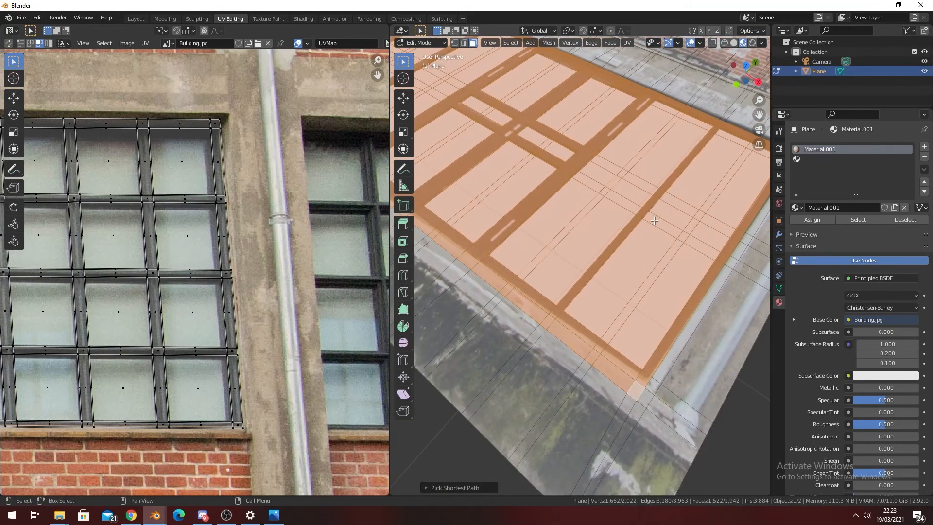
key("e")
right_click(653, 221)
- Deselect both upper window regions with Circle Select in wireframe, and return the viewport to material preview
middle_click_drag(697, 159, 533, 362, "shift")
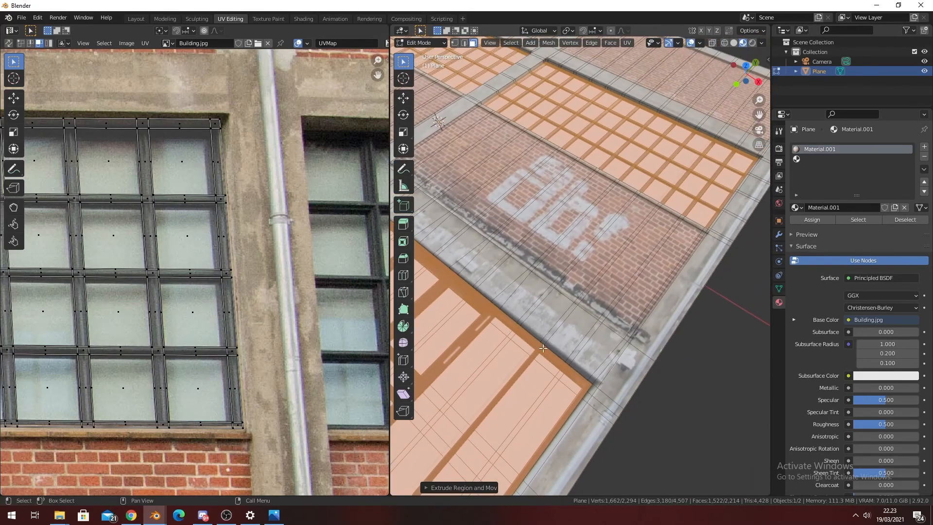
scroll(628, 222, "down", 3)
mouse_move(628, 222)
middle_mouse_down()
mouse_move(549, 346)
mouse_move(611, 286)
middle_mouse_up()
key("shift+z")
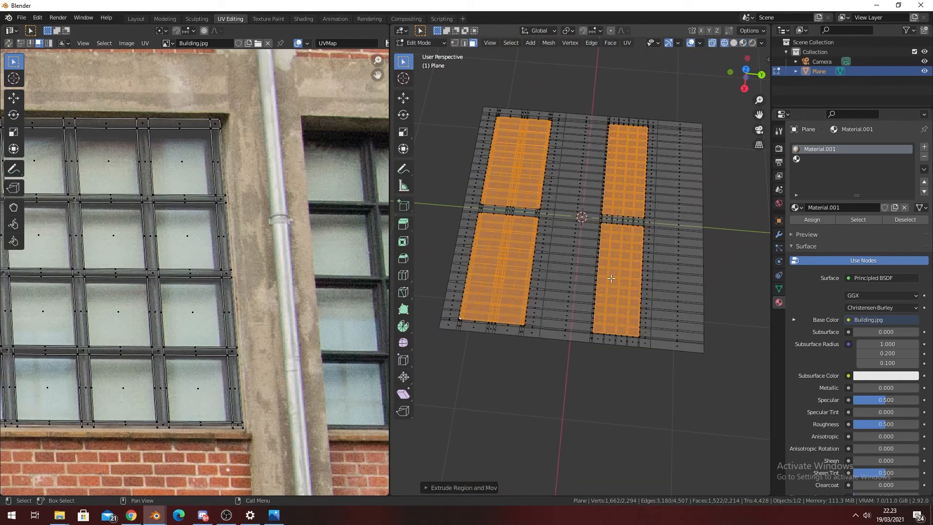
key("c")
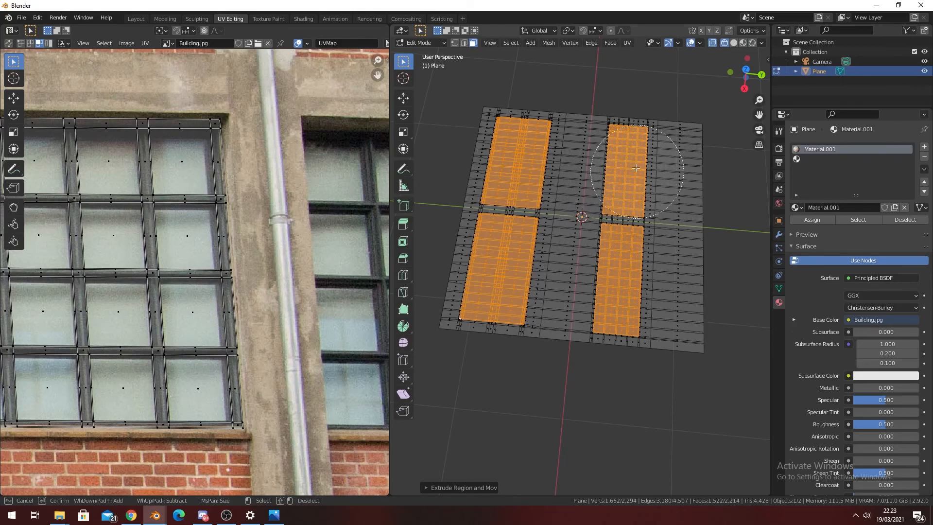
mouse_move(628, 134)
middle_mouse_down()
mouse_move(625, 296)
mouse_move(604, 338)
mouse_move(594, 325)
mouse_move(617, 284)
middle_mouse_up()
key("Escape")
key("z")
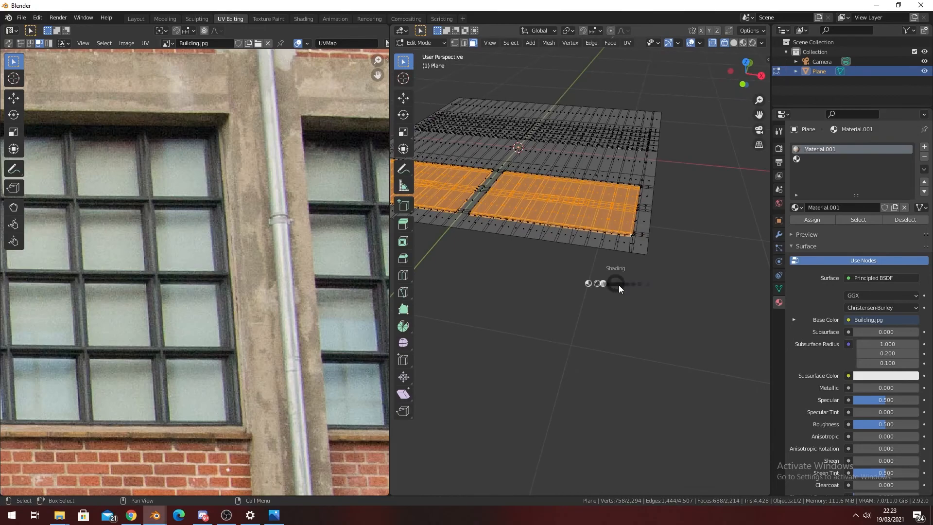
left_click(664, 301)
middle_click_drag(664, 302, 669, 316)
key("z")
left_click(671, 375)
- Move the selected ground-floor door regions inward about 0.07 m along the global Z axis
scroll(670, 347, "up", 5)
middle_click_drag(665, 256, 634, 270, "shift")
key("e")
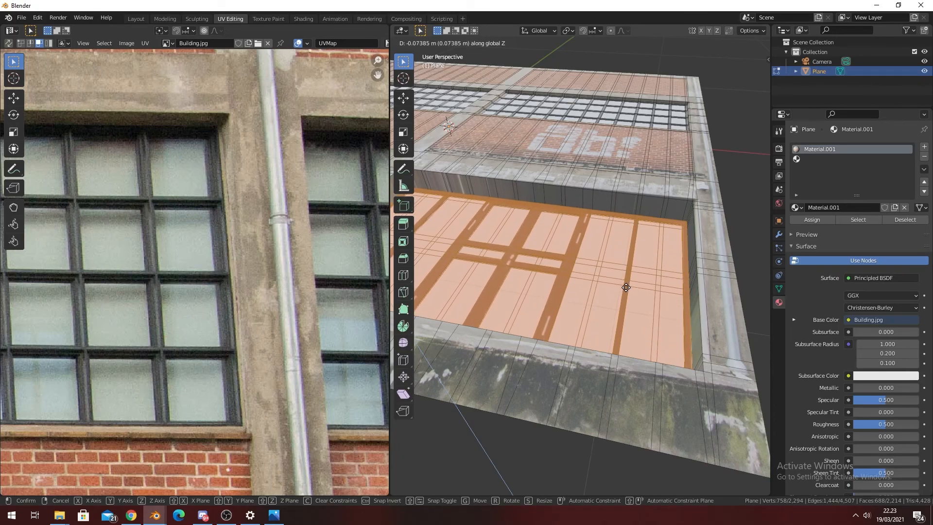
left_click(627, 294)
- Examine the recessed ground-floor doors and the rest of the facade from an oblique angle
scroll(513, 268, "down", 3)
middle_click_drag(512, 269, 565, 345)
middle_click_drag(528, 391, 540, 367, "shift")
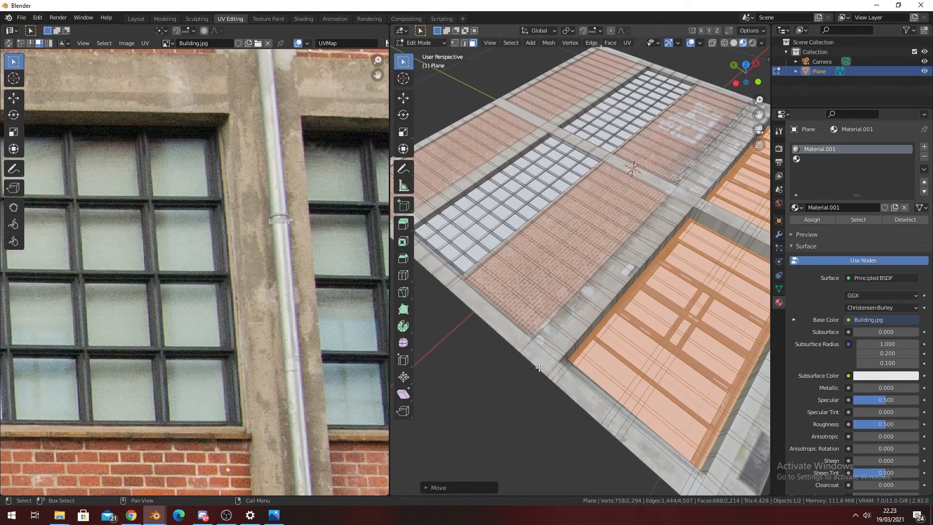
middle_click_drag(556, 296, 519, 330, "shift")
scroll(519, 330, "down", 2)
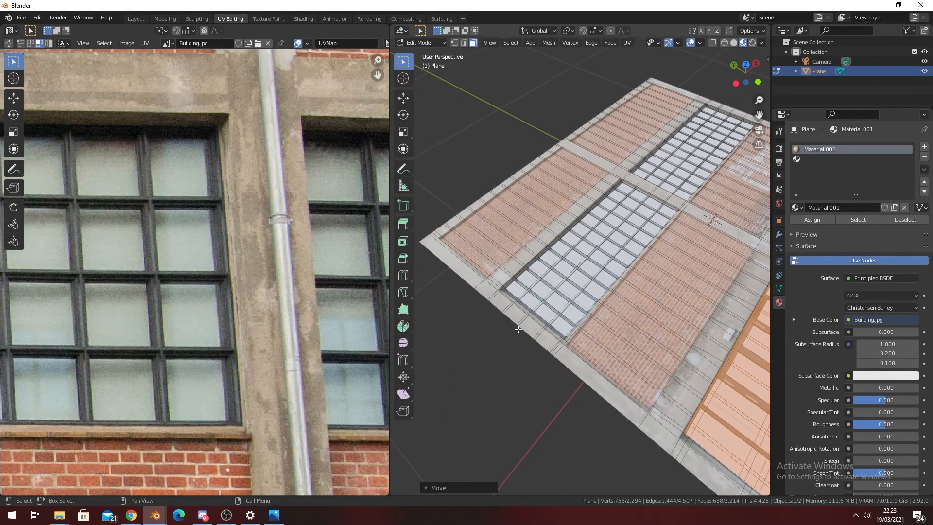
scroll(627, 332, "down", 2)
scroll(637, 330, "up", 2)
middle_click_drag(637, 330, 679, 386)
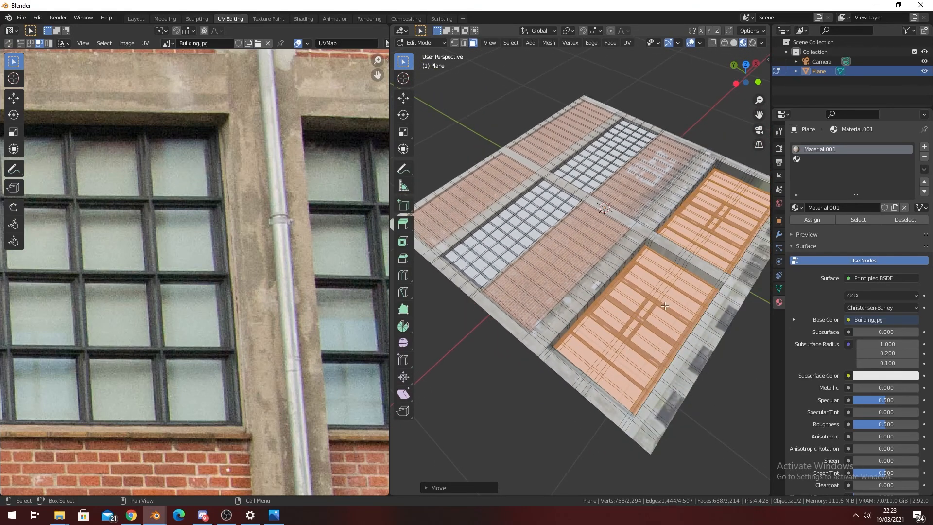
middle_click_drag(666, 307, 661, 196)
middle_click_drag(495, 328, 601, 315, "shift")
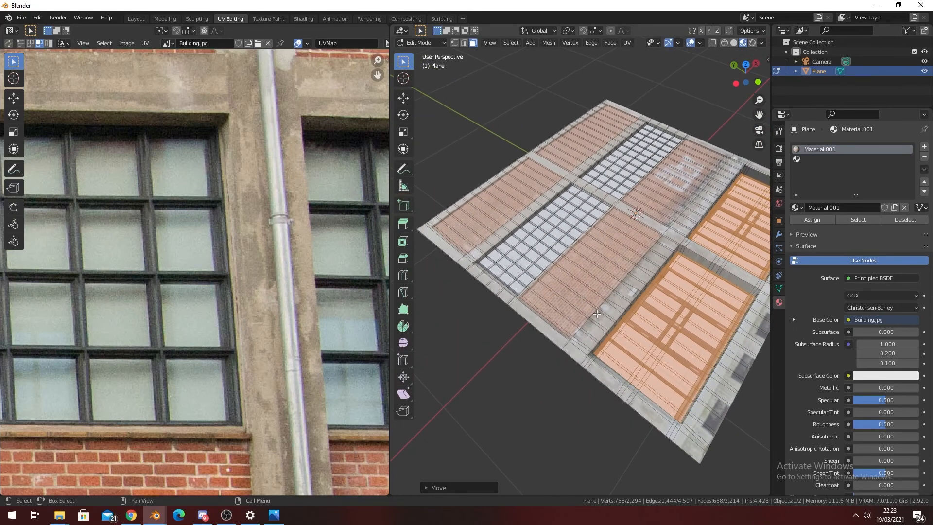
middle_click_drag(469, 260, 404, 247, "shift")
- Select the face loops of the outer side edge, the facade base and the concrete bands above the doors and windows
left_click(528, 303, "alt")
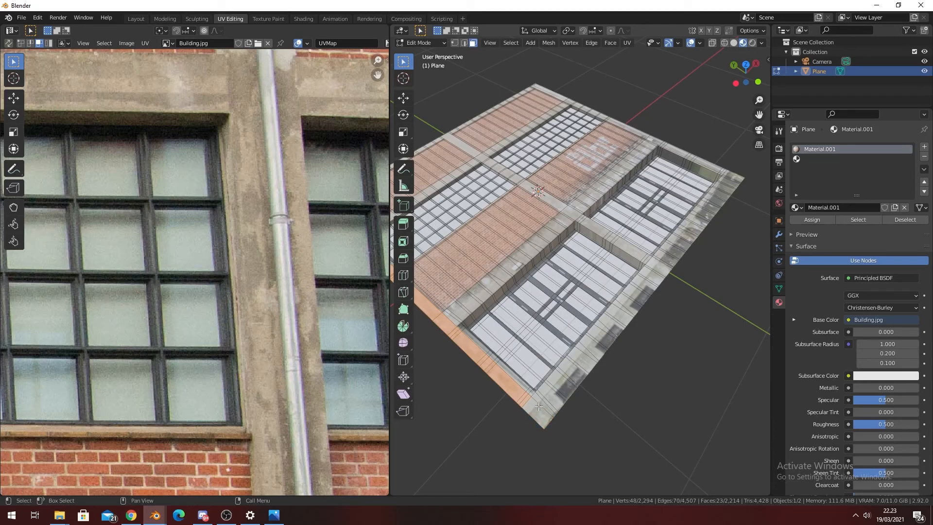
middle_click_drag(541, 412, 600, 342, "shift")
scroll(601, 342, "up", 3)
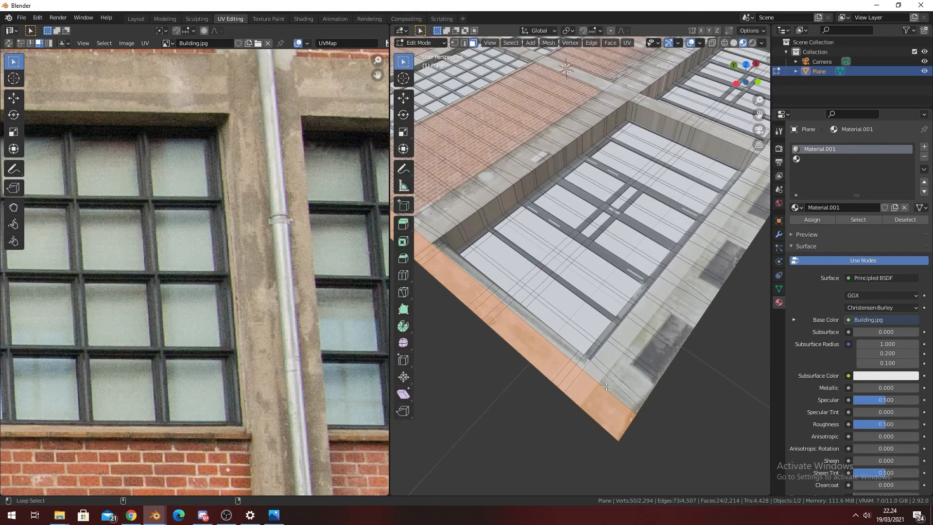
left_click(611, 380, "alt+shift")
middle_click_drag(470, 256, 540, 336, "shift")
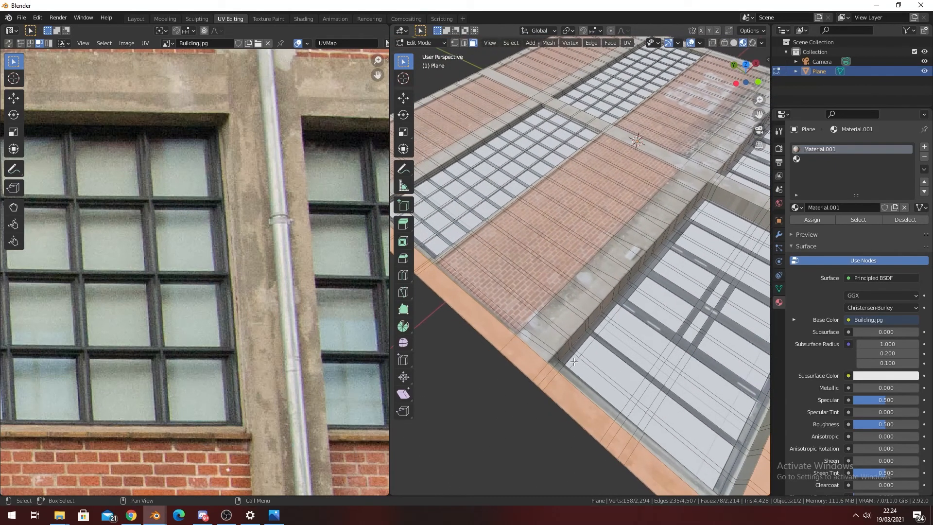
left_click(536, 343, "alt+shift")
left_click(561, 369, "alt+shift")
middle_click_drag(499, 328, 552, 401, "shift")
middle_click_drag(515, 374, 610, 363, "shift")
middle_click_drag(643, 389, 583, 430, "shift")
key("ctrl+z")
left_click(524, 378, "alt+shift")
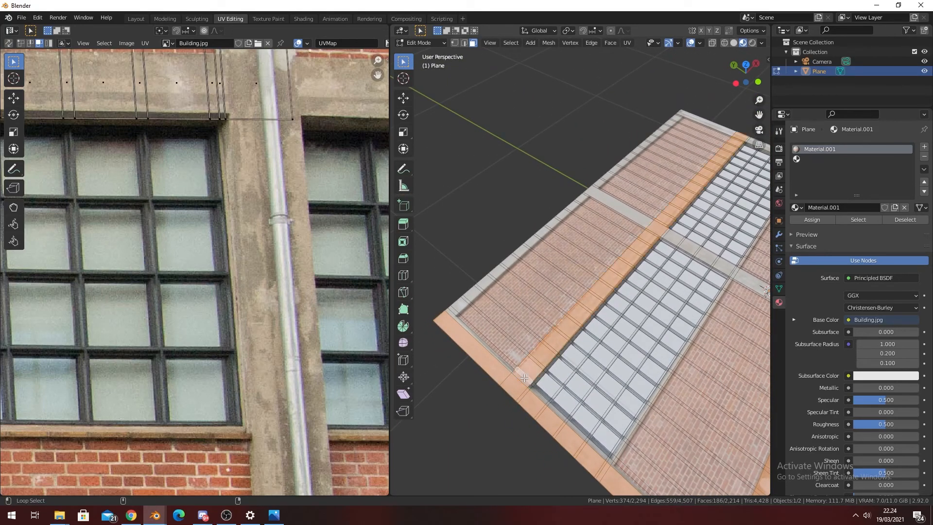
- Try to add the concrete strip along the facade's top edge to the selection, and undo the unwanted loop selections
left_click(455, 309, "alt+shift")
middle_click_drag(574, 243, 545, 291, "shift")
key("ctrl+z")
left_click(536, 293, "alt+shift")
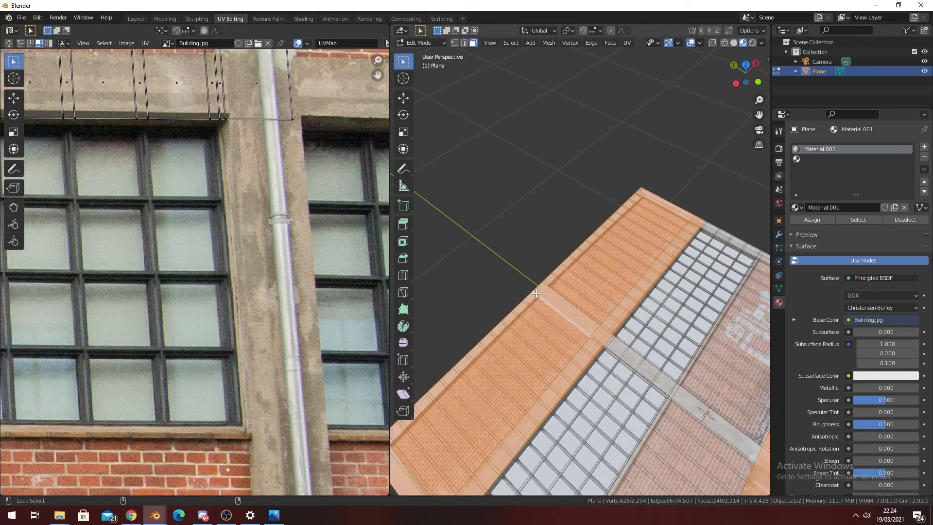
key("ctrl+z")
key("ctrl+z")
- Add a loop cut across the upper brick section and slide it toward the facade's top edge
key("ctrl+r")
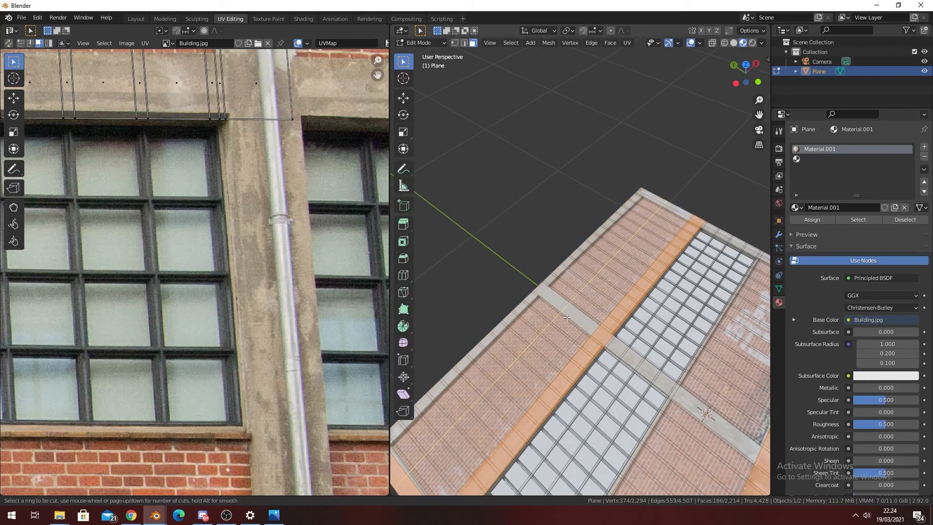
left_click(566, 317)
left_click(540, 295)
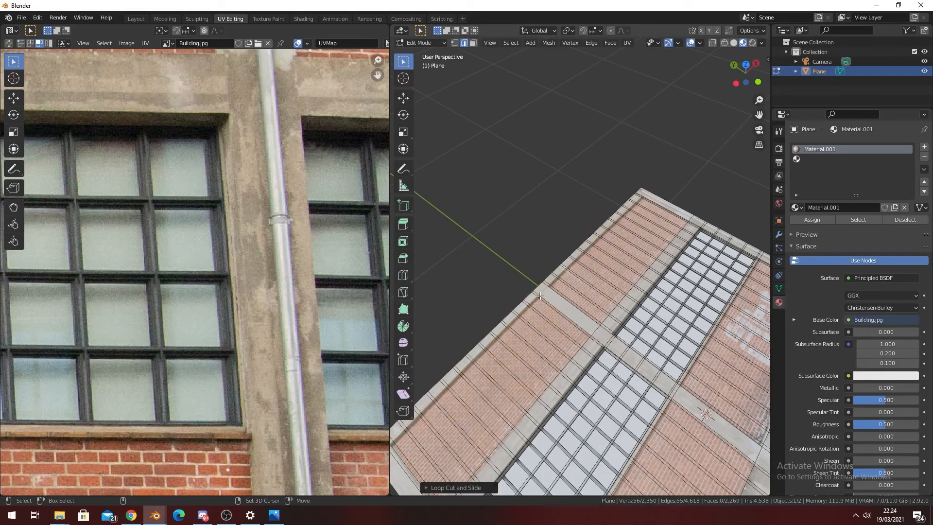
- Select the face loops of the concrete top edge, central pier, outer edges and bands above the windows and doors
key("3")
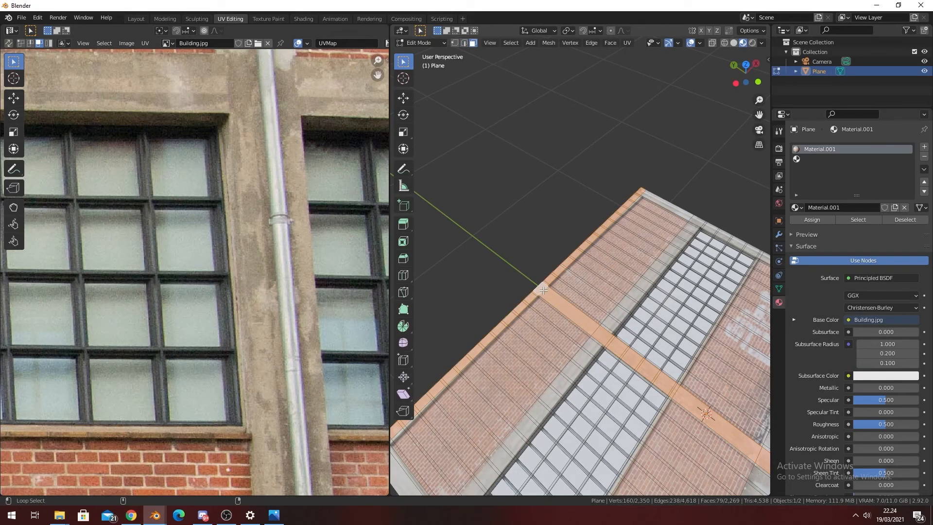
left_click(607, 327, "alt+shift")
middle_click_drag(608, 326, 483, 335)
left_click(482, 381, "alt+shift")
middle_click_drag(619, 275, 664, 301)
left_click(614, 283, "alt+shift")
left_click(664, 301, "alt+shift")
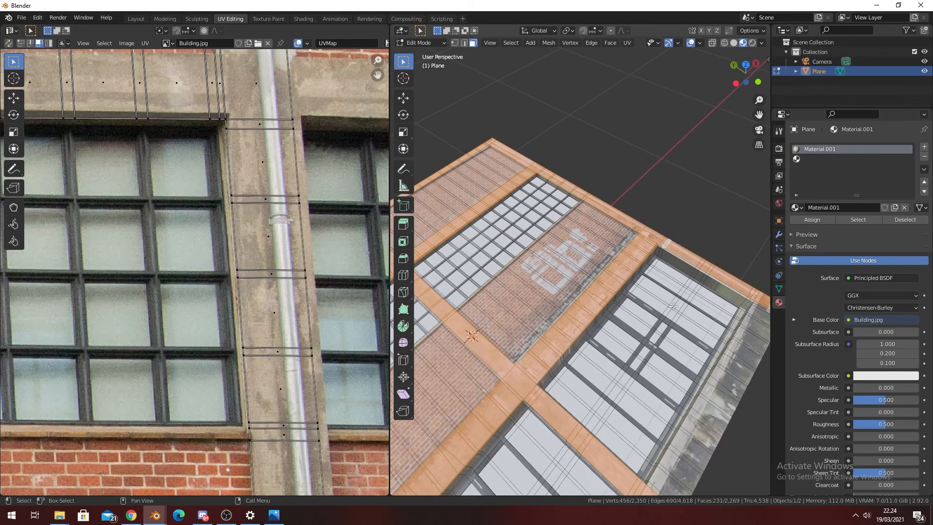
- Add the remaining concrete strips, including the upper window sill, to the selection and extrude them slightly outward
left_click(742, 344, "alt+shift")
middle_click_drag(742, 344, 623, 304)
left_click(569, 347, "alt+shift")
key("e")
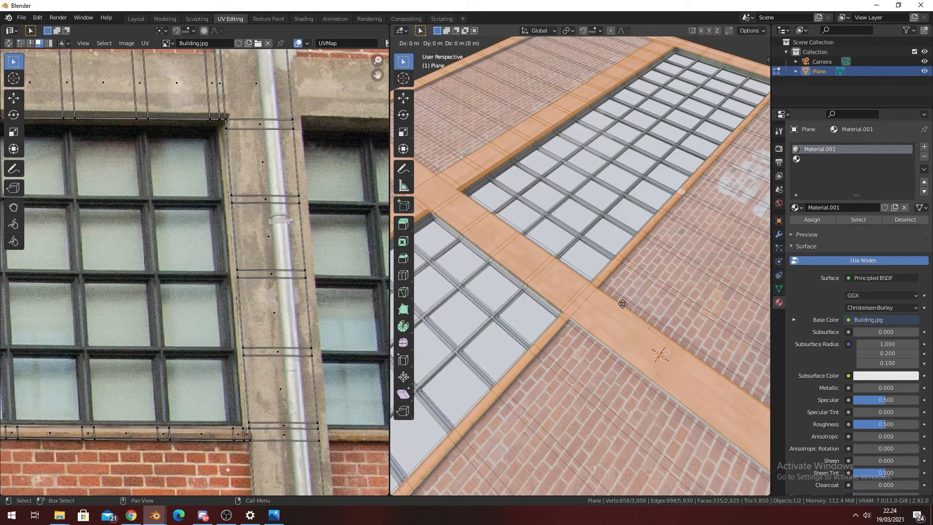
left_click(612, 281)
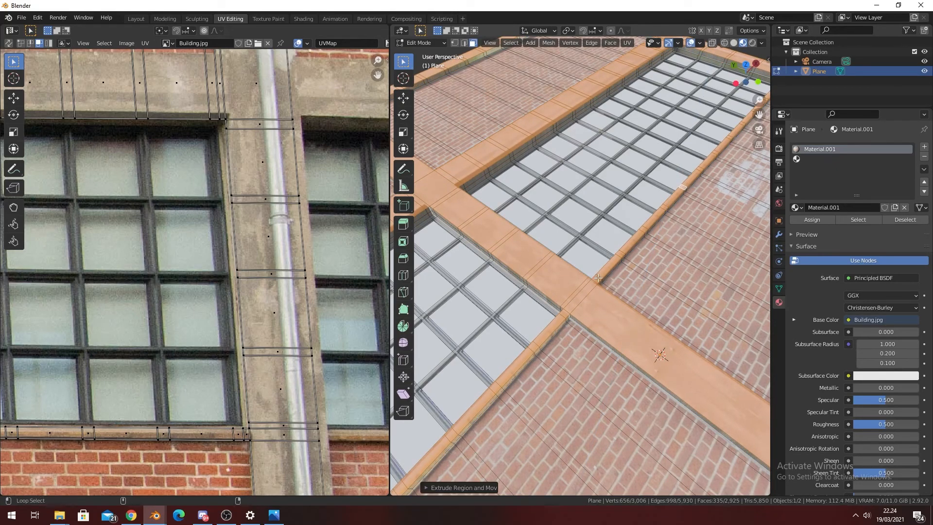
- Deselect the upper window sill strip, keeping the faces where it crosses the central pier and outer edges selected
left_click(578, 299, "alt+shift")
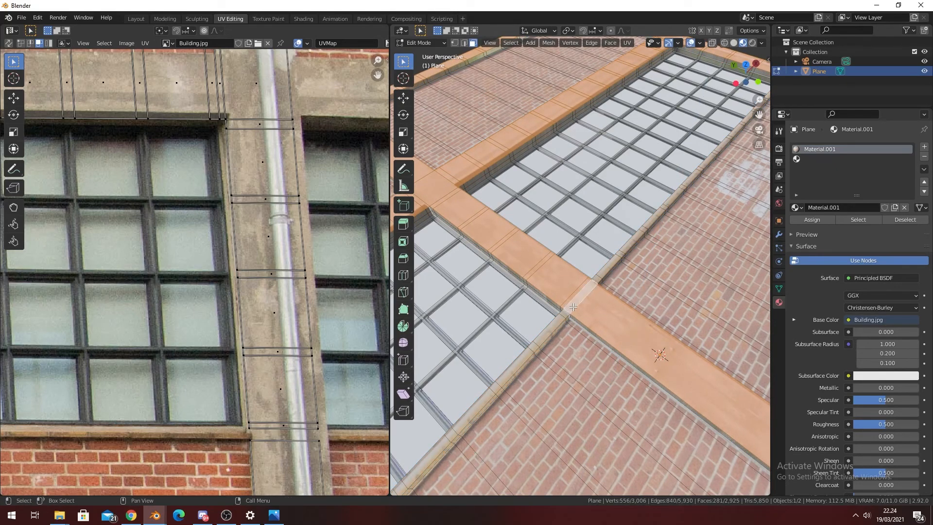
scroll(573, 307, "down", 2)
middle_click_drag(573, 306, 732, 190, "shift")
middle_click_drag(605, 347, 631, 248, "shift")
left_click(506, 342, "shift")
scroll(583, 262, "down", 2)
middle_click_drag(659, 179, 461, 379, "shift")
scroll(690, 265, "up", 3)
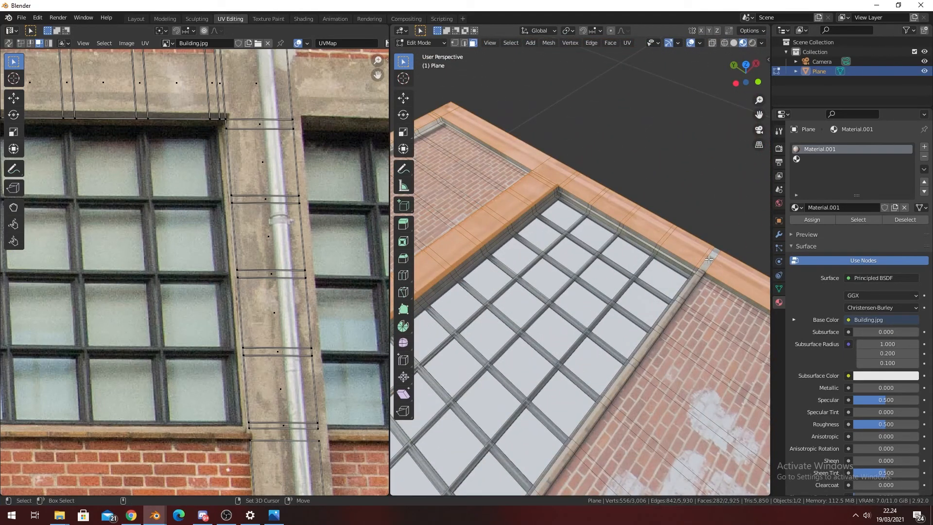
left_click(709, 259, "shift")
- Extrude the selected concrete piers and bands outward along their normal by about 0.02 m
scroll(709, 259, "down", 2)
middle_click_drag(666, 294, 654, 279, "shift")
key("e")
key("z")
key("z")
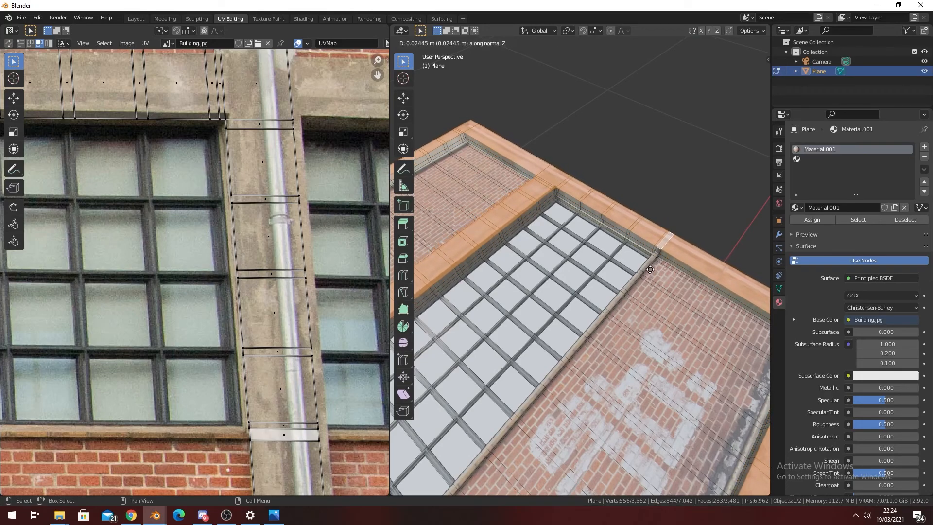
left_click(652, 265)
- Select the whole face strip of the concrete base band below the doors and extrude it outward along Z
middle_click_drag(652, 266, 616, 295)
left_click(715, 271)
middle_click_drag(714, 270, 627, 345)
left_click(502, 401, "ctrl")
key("e")
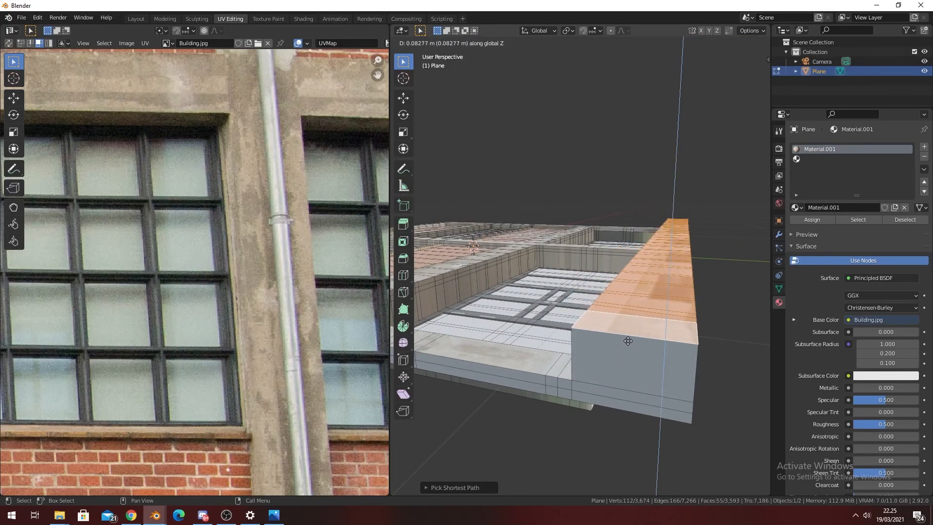
left_click(631, 323)
middle_click_drag(631, 322, 568, 339)
scroll(643, 312, "down", 2)
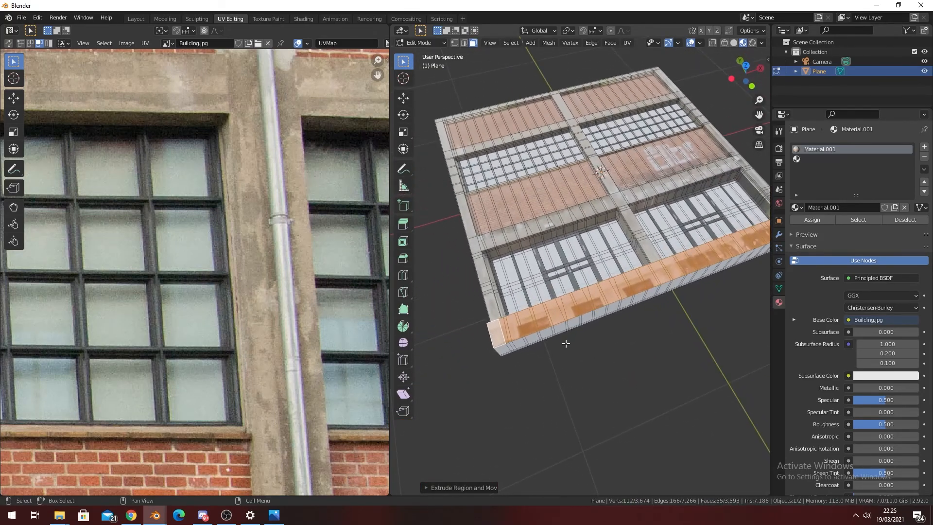
- Add lengthwise loop cuts along the base band and slide them to line up with the dark vent openings
scroll(537, 332, "up", 4)
key("ctrl+r")
left_click(536, 332)
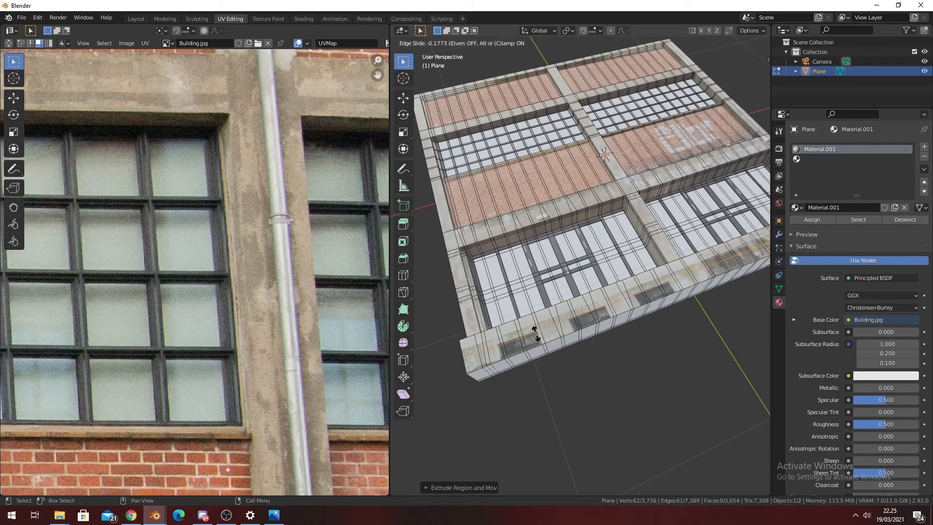
left_click(542, 326)
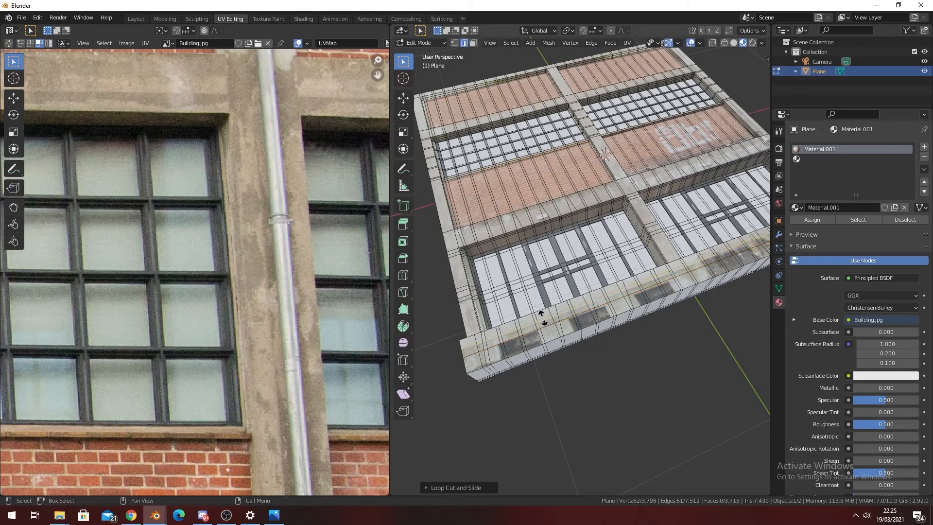
key("ctrl+r")
left_click(543, 327)
left_click(541, 337)
- Preview the facade and its base band in Object Mode, and return to Edit Mode
middle_click_drag(542, 337, 639, 311)
key("Tab")
scroll(648, 293, "down", 3)
scroll(566, 346, "up", 2)
scroll(640, 311, "up", 2)
key("Tab")
scroll(671, 321, "down", 1)
- Edge-slide the lengthwise loop on the base band to the upper edge of the dark vents
middle_click_drag(705, 326, 617, 332, "shift")
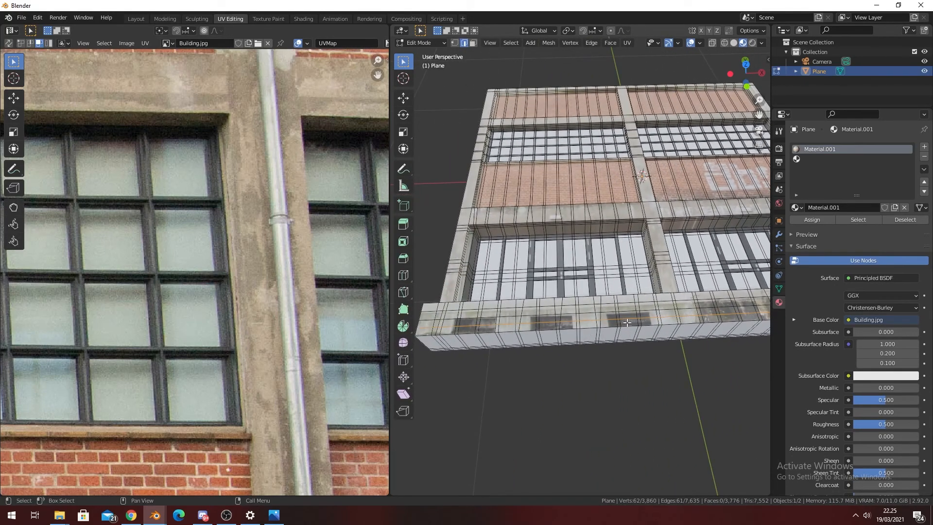
scroll(629, 323, "up", 3)
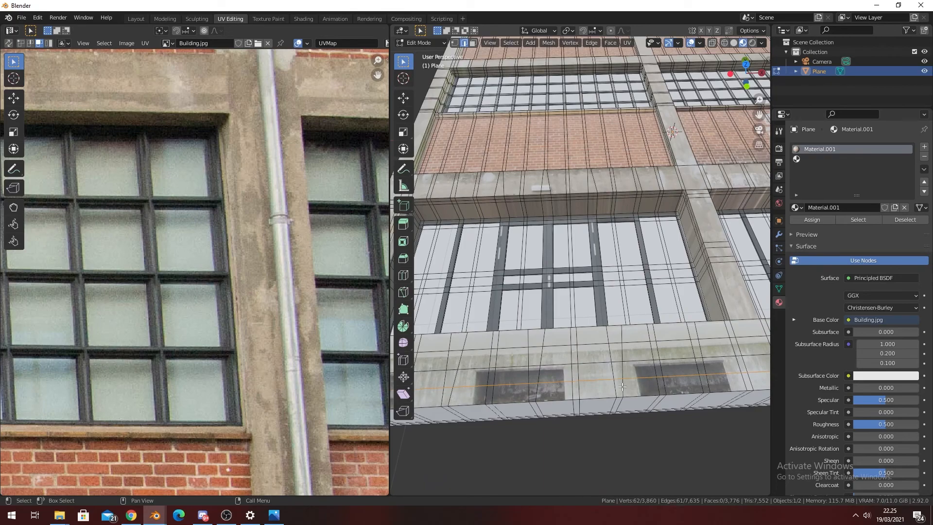
scroll(622, 387, "up", 2)
scroll(611, 340, "up", 2)
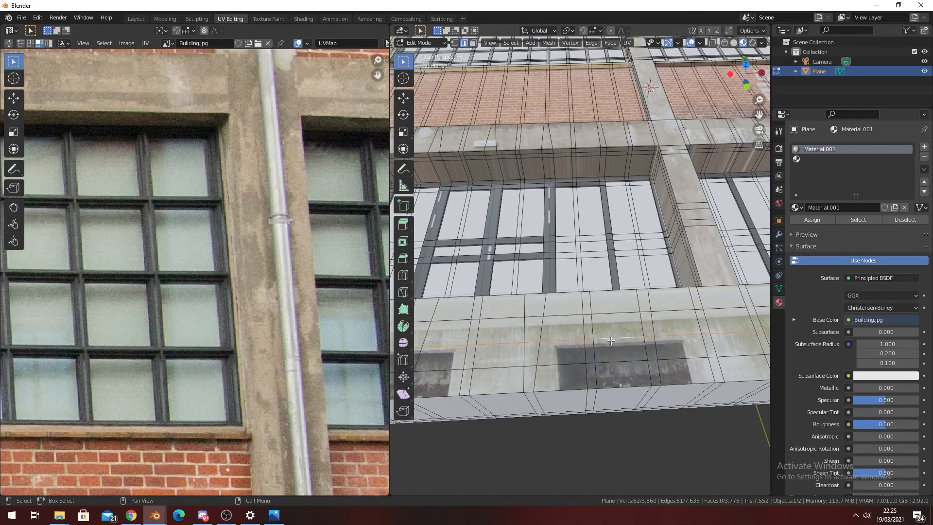
left_click(610, 340)
left_click(611, 350)
middle_click_drag(611, 350, 627, 334)
left_click(627, 333)
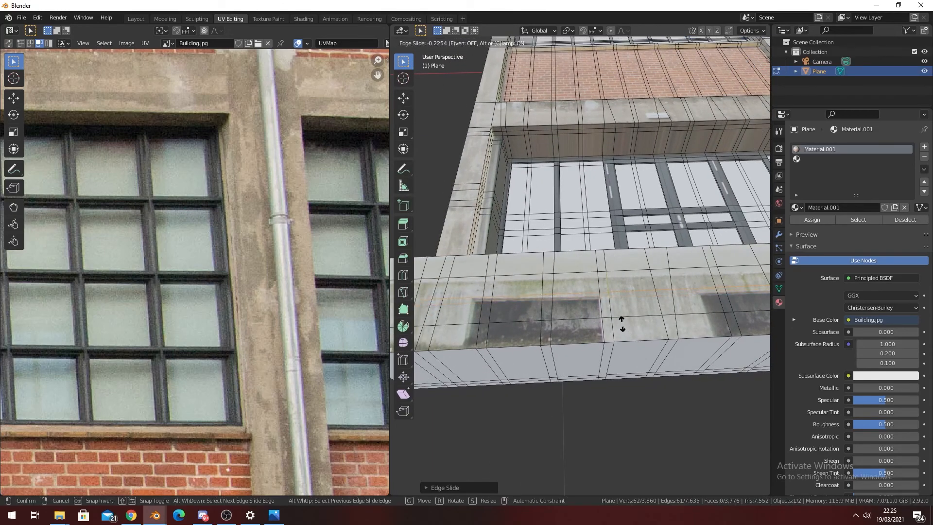
left_click(621, 323)
middle_click_drag(684, 294, 584, 320)
key("ctrl+r")
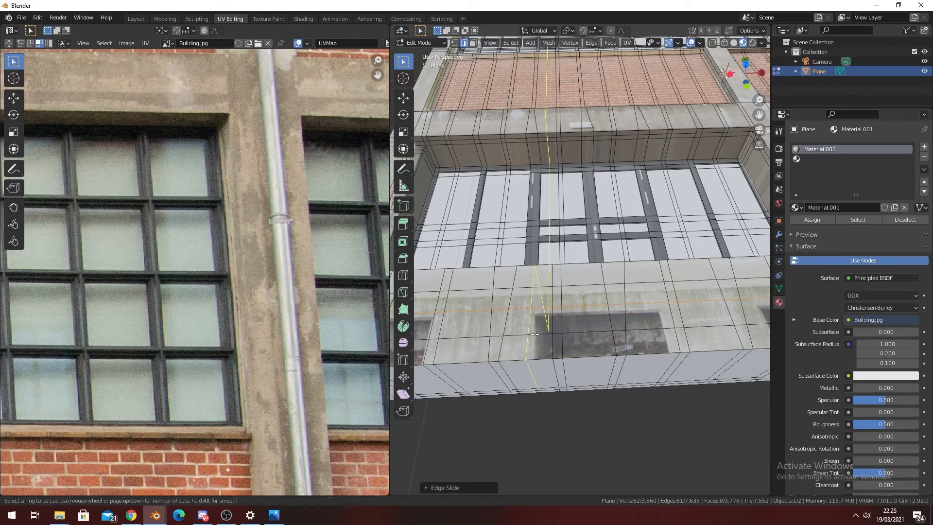
key("Escape")
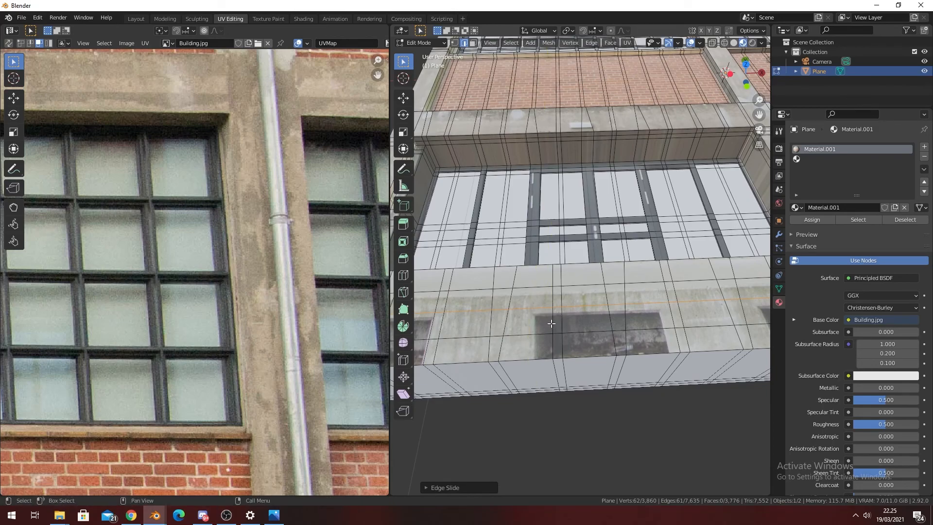
- Edge-slide the vertical edges onto the left sides of the second and third vents, and scale the third vent's edges along X
left_click(554, 334)
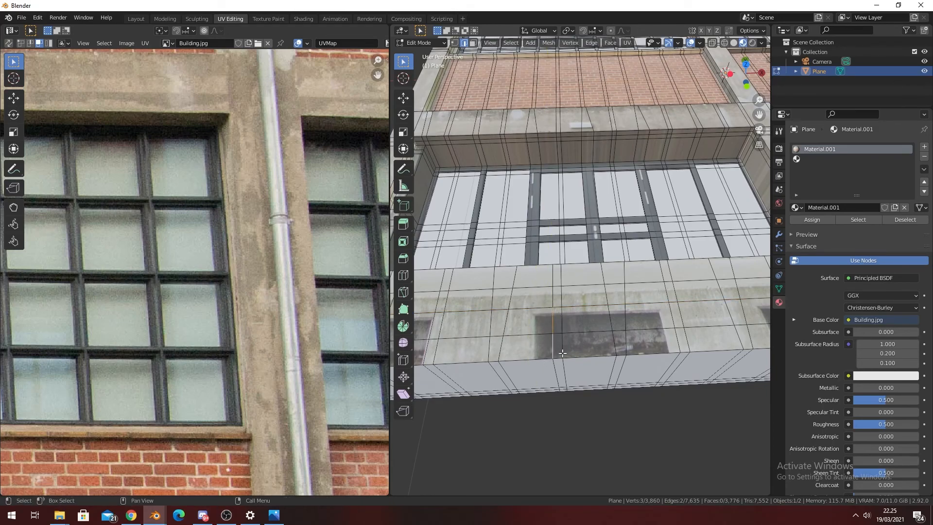
key("g")
key("g")
left_click(552, 350)
middle_click_drag(552, 350, 610, 344)
key("g")
key("g")
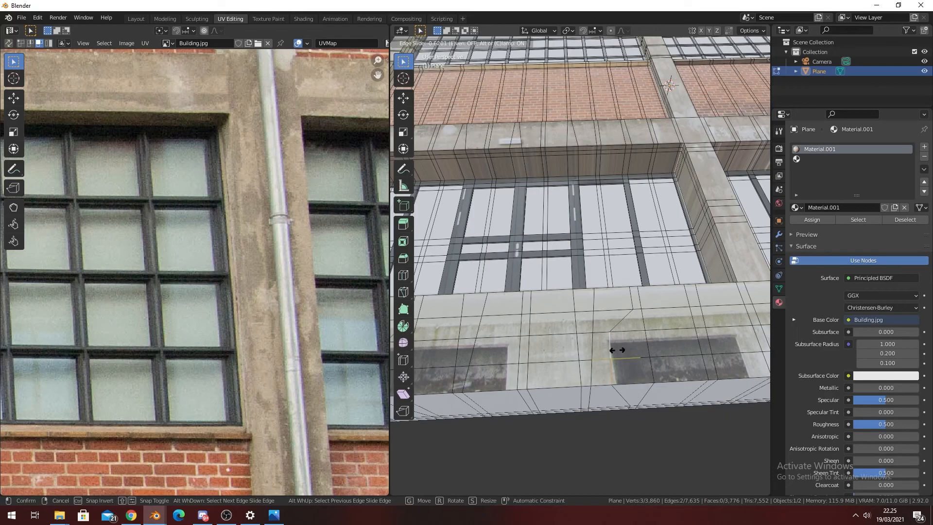
left_click(618, 352)
key("s")
key("x")
left_click(626, 359)
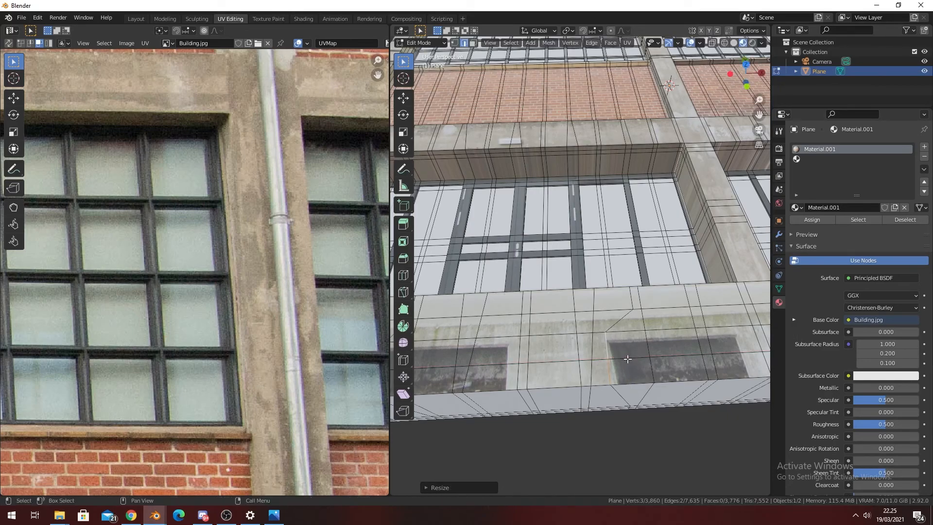
- Edge-slide the vertical edge just beyond the third vent onto that vent's right side
middle_click_drag(730, 306, 614, 379, "shift")
left_click(650, 384)
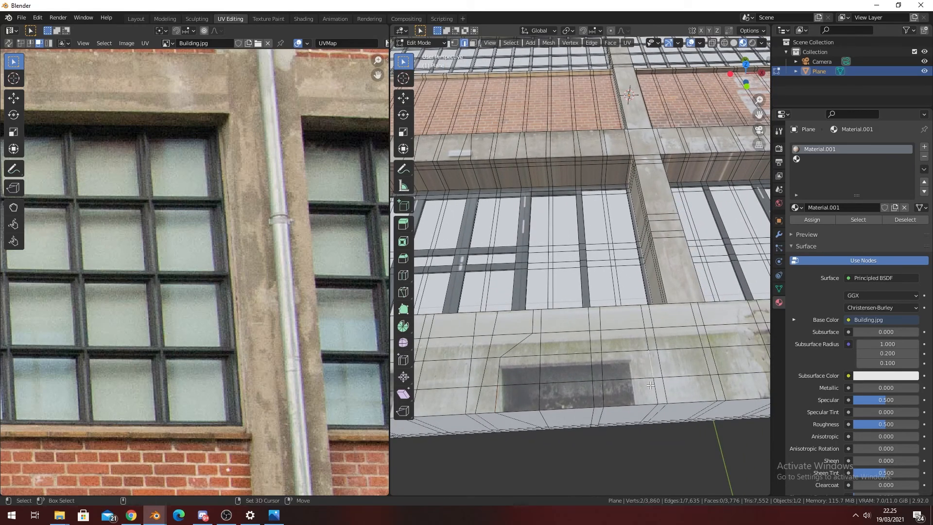
key("g")
key("g")
left_click(640, 388)
middle_click_drag(640, 389, 555, 348, "shift")
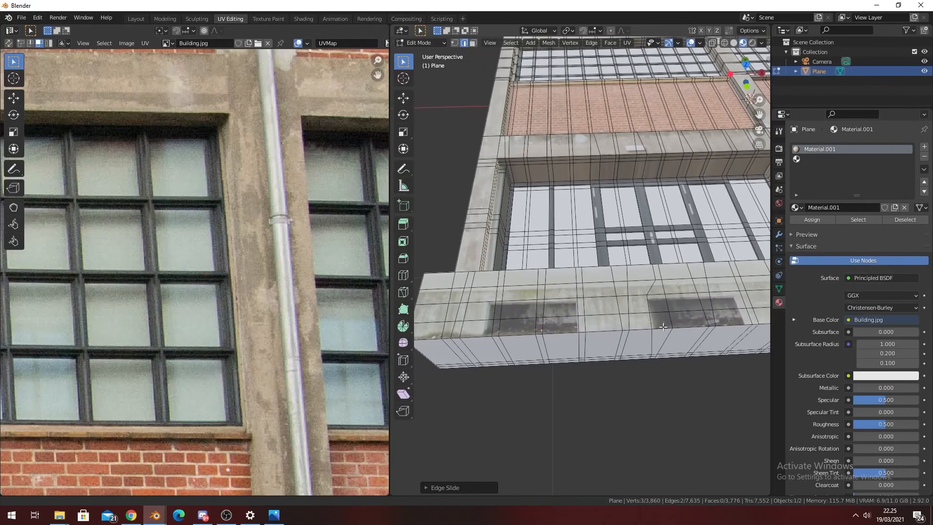
- Edge-slide the vertical edges at the first vent onto the left side of its dark opening
key("3")
middle_click_drag(500, 327, 526, 325, "shift")
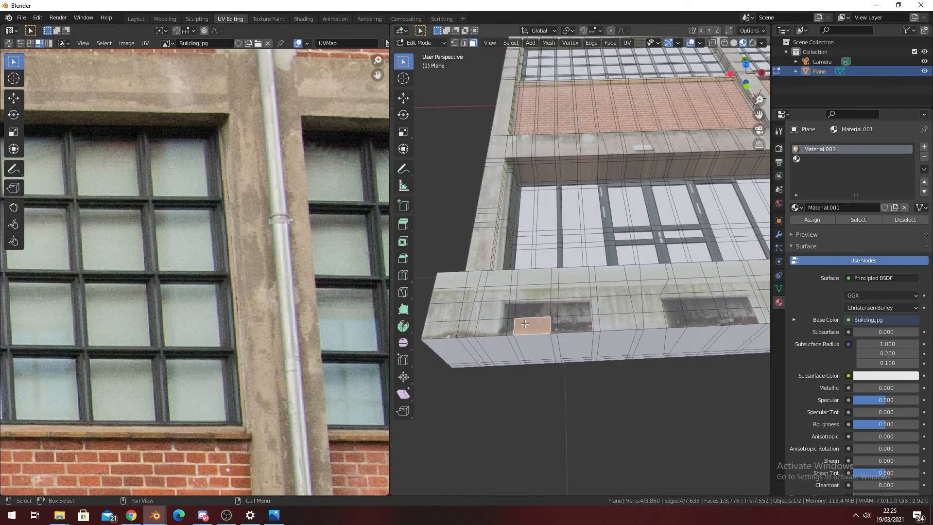
key("2")
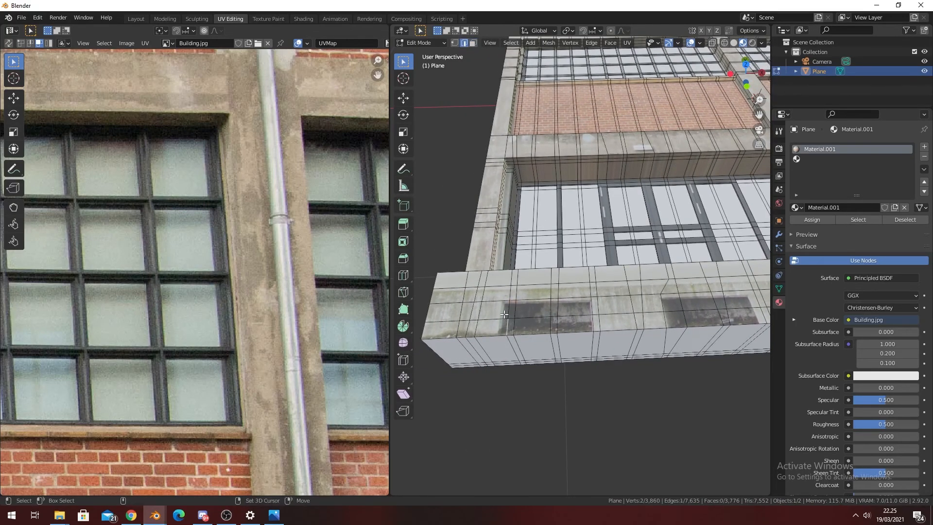
key("g")
key("g")
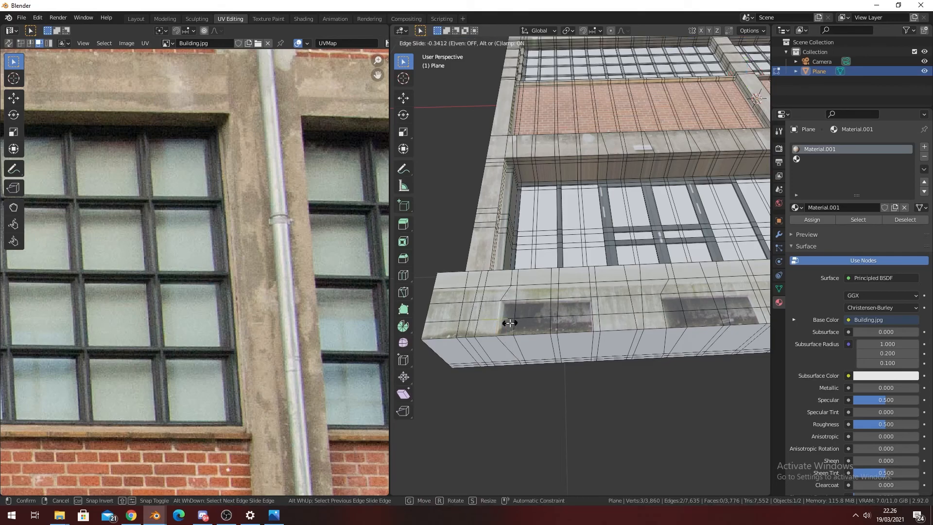
left_click(510, 322)
- Select all faces covering the first and second dark vents on the base band
key("3")
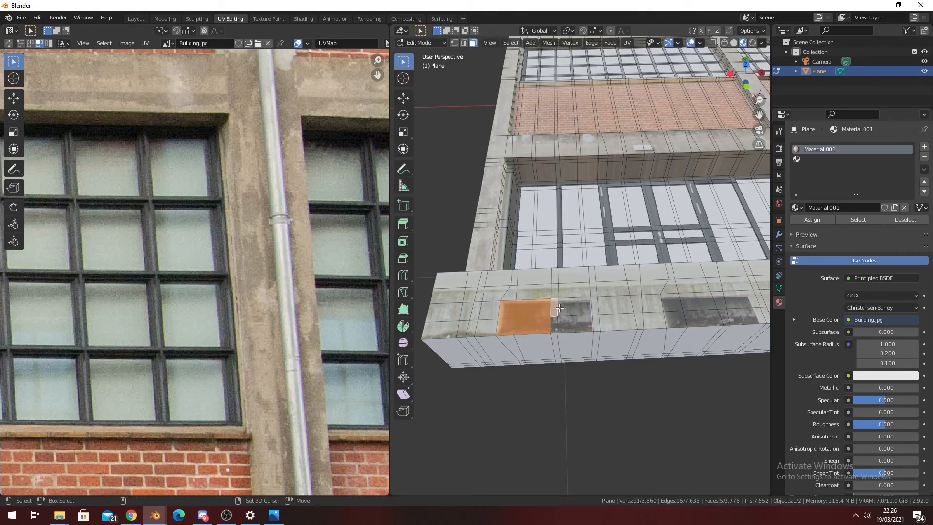
left_click(562, 320, "shift")
left_click(549, 326, "shift")
middle_click_drag(553, 322, 538, 324, "shift")
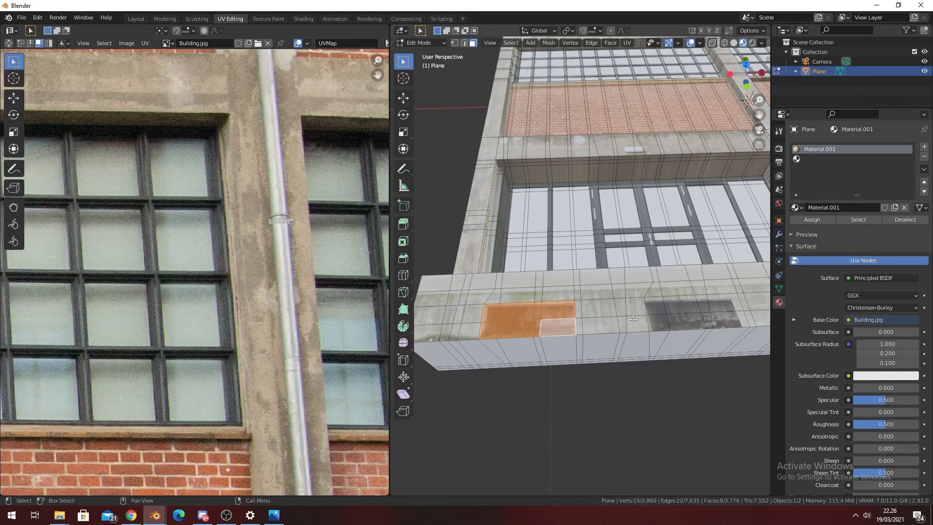
middle_click_drag(546, 328, 488, 333, "shift")
left_click(597, 334, "shift")
left_click(659, 320, "ctrl")
left_click(659, 318, "shift")
left_click(599, 315, "ctrl")
- Add the third vent's faces to the selection and extrude the three vents inward by about 0.14 m
middle_click_drag(597, 316, 520, 320, "shift")
left_click(623, 326, "shift")
left_click(695, 319, "ctrl")
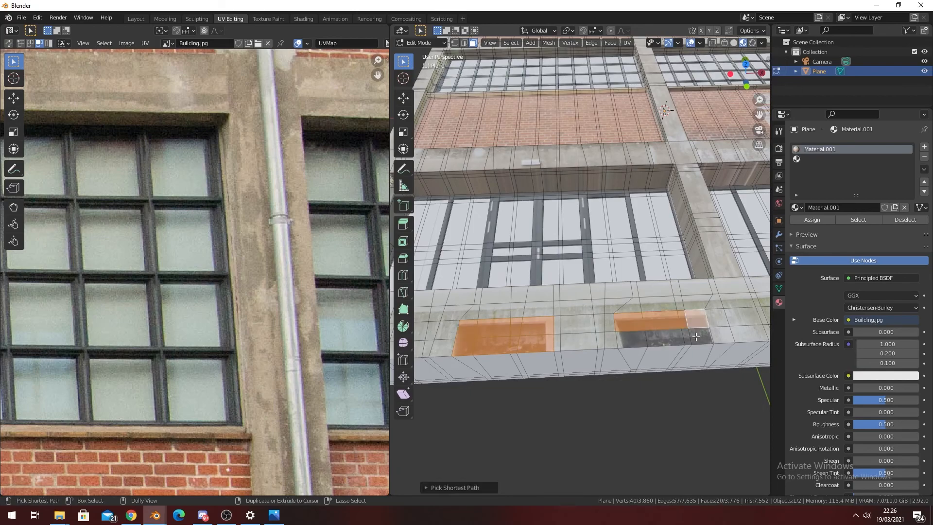
left_click(630, 344, "ctrl")
middle_click_drag(629, 344, 644, 327)
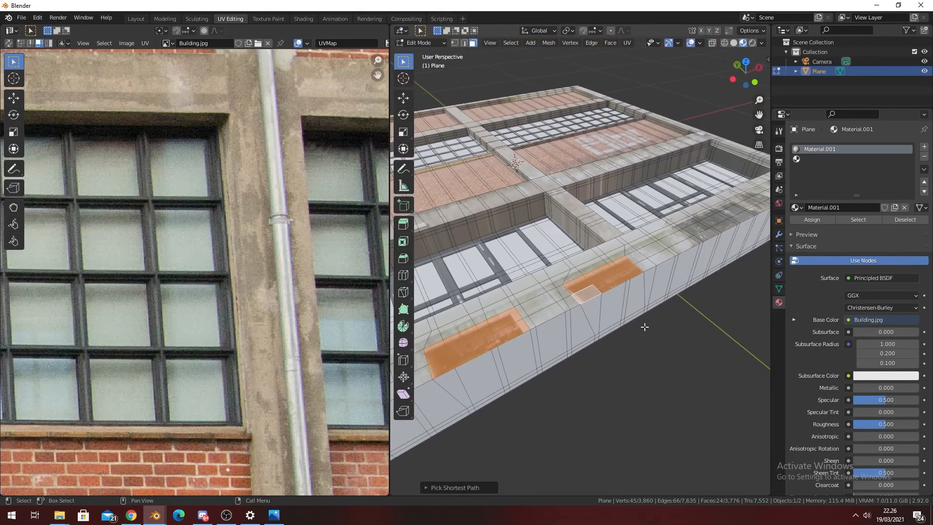
key("e")
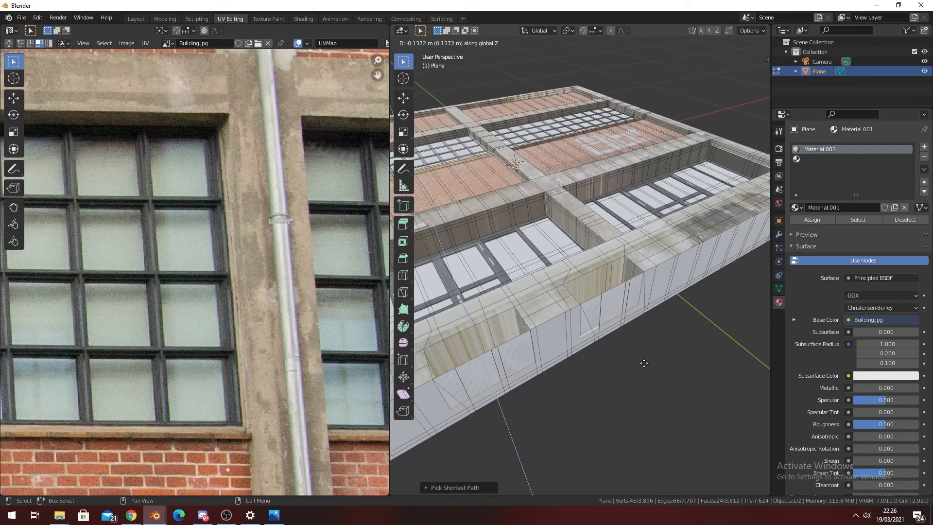
left_click(643, 366)
- Try to select the face loop running along the base band's bottom side
middle_click_drag(643, 365, 595, 349)
left_click(494, 375, "alt")
middle_click_drag(494, 375, 557, 334)
middle_click_drag(619, 296, 529, 342)
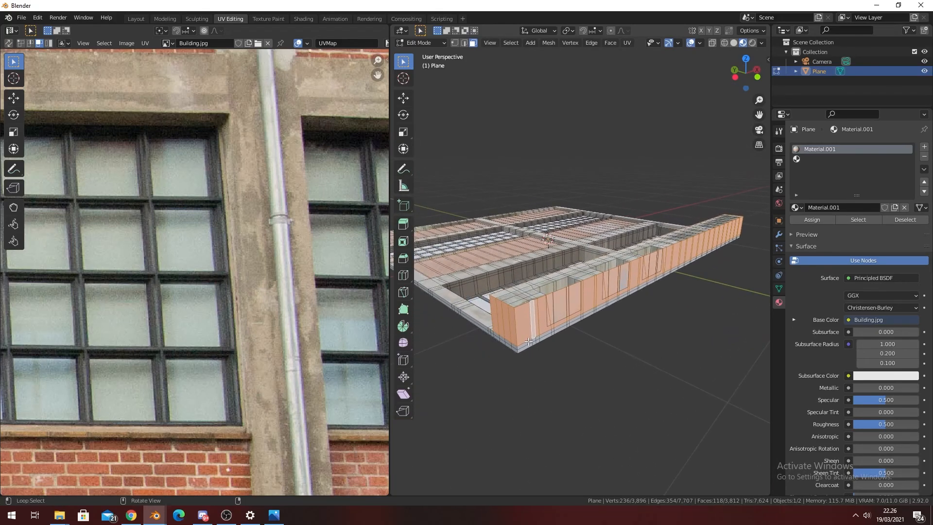
- Select the strip of tall faces along the base band's bottom side from one corner to the other
middle_click_drag(672, 282, 525, 354)
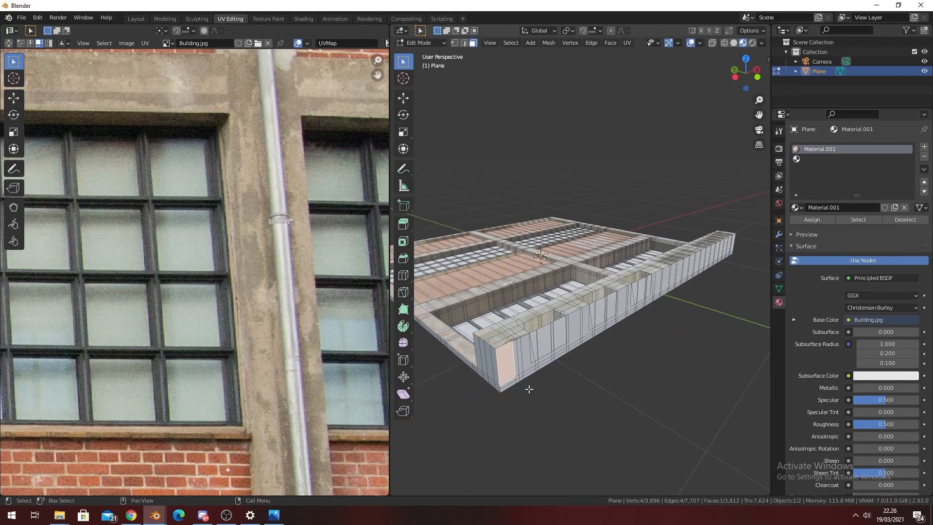
middle_click_drag(527, 392, 564, 356)
scroll(564, 355, "up", 10)
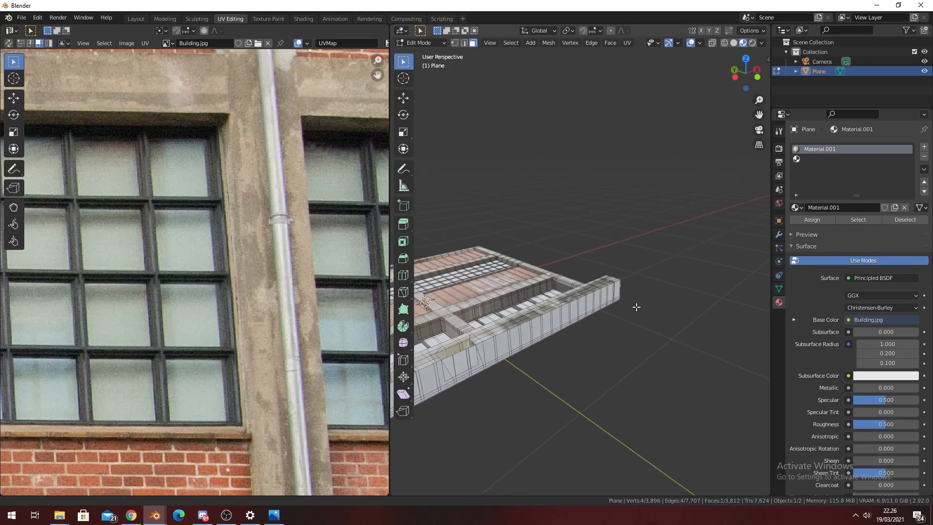
left_click(626, 315, "ctrl")
scroll(631, 310, "up", 2)
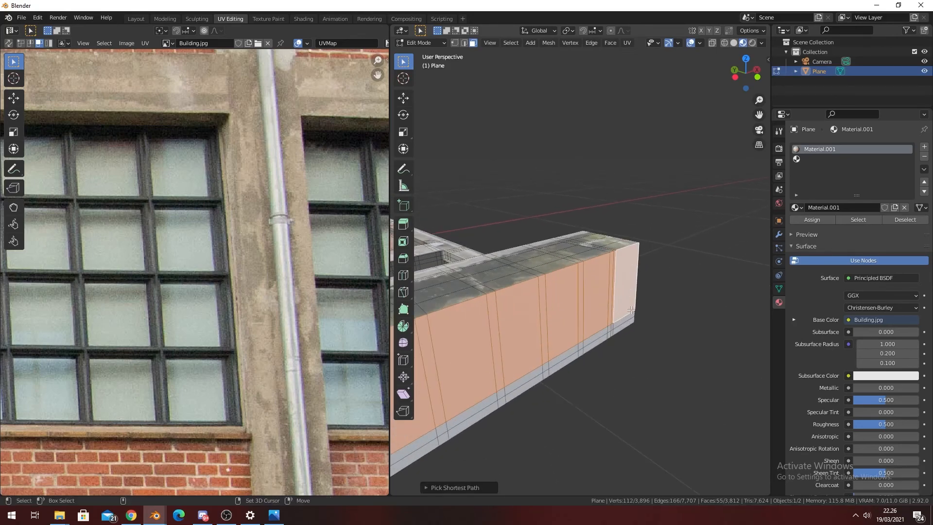
left_click(622, 329, "ctrl")
middle_click_drag(565, 368, 675, 290, "shift")
scroll(675, 290, "down", 8)
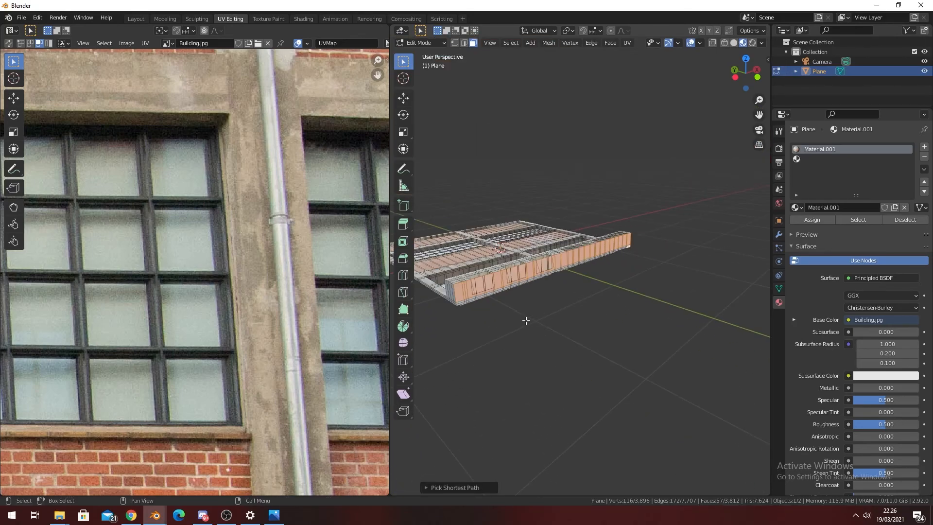
- Add the thin face strips below the tall ones to the selection and delete all the selected faces
middle_click_drag(524, 321, 585, 308, "shift")
scroll(585, 309, "up", 2)
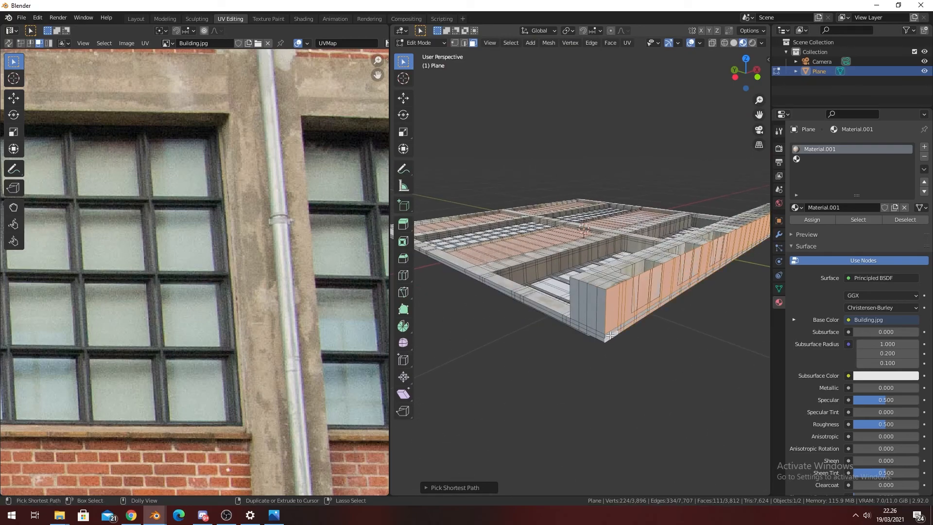
middle_click_drag(656, 305, 571, 340, "shift")
scroll(570, 339, "up", 3)
middle_click_drag(690, 316, 585, 324, "shift")
scroll(585, 323, "up", 5)
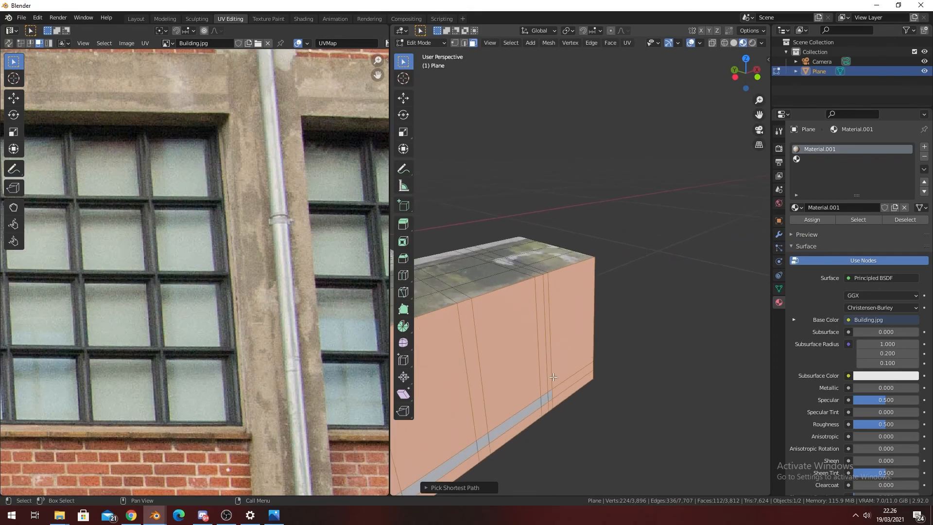
left_click(587, 337, "ctrl")
scroll(589, 335, "down", 6)
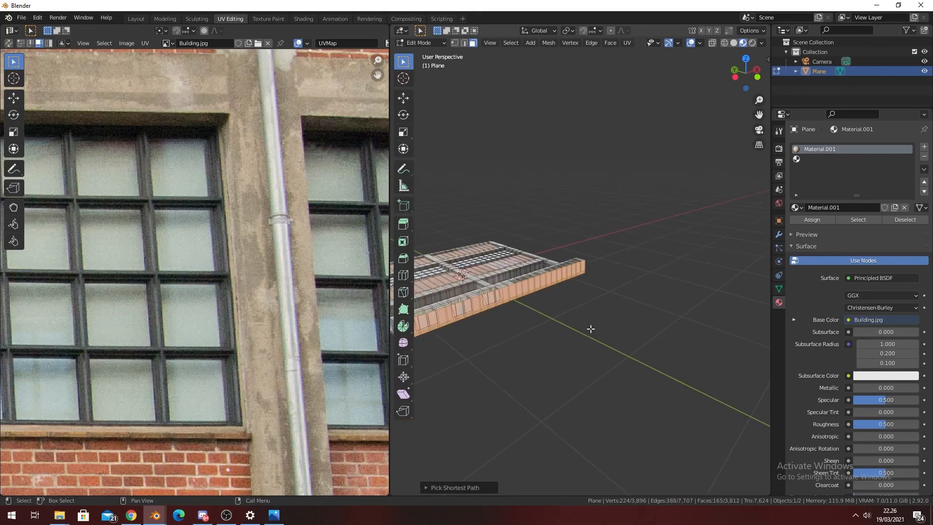
key("x")
left_click(590, 328)
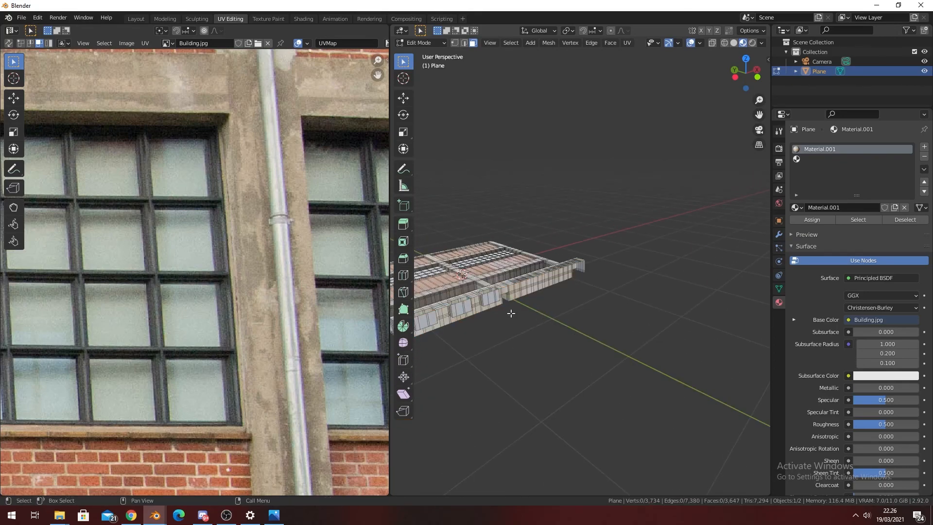
- Examine the base band's opened bottom side and both end corners
middle_click_drag(512, 313, 635, 308)
scroll(669, 304, "up", 3)
scroll(634, 320, "up", 2)
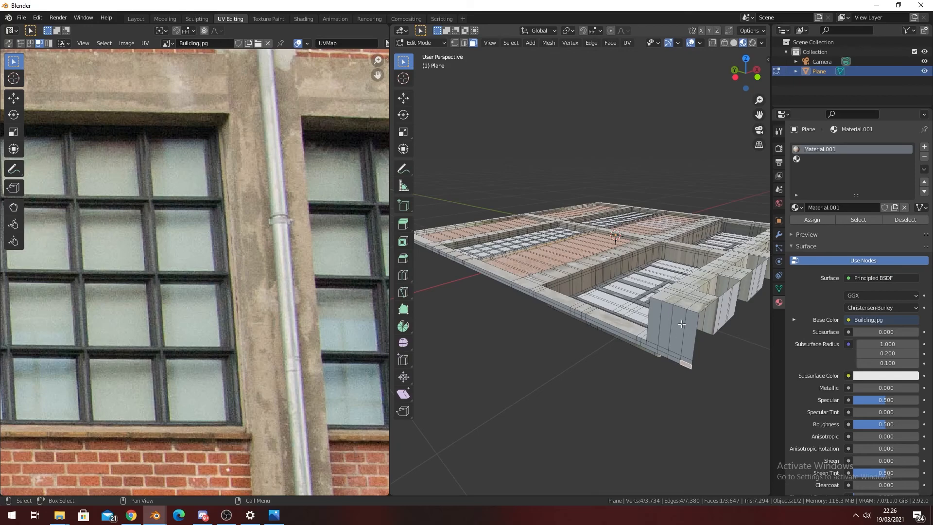
scroll(667, 324, "down", 2)
middle_click_drag(604, 311, 541, 351)
middle_click_drag(729, 316, 567, 349, "shift")
scroll(567, 349, "up", 5)
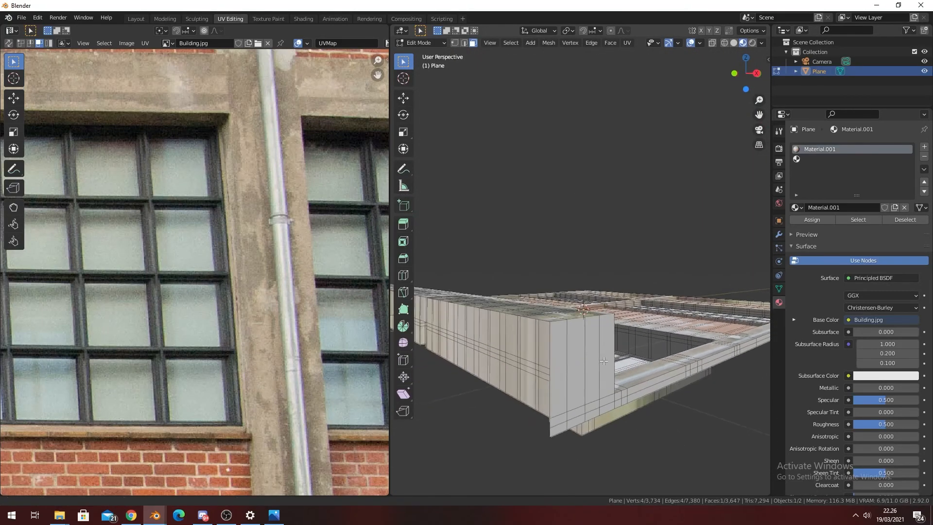
- Select the tall faces and thin lower strips forming the end cap of the base band
left_click(543, 348)
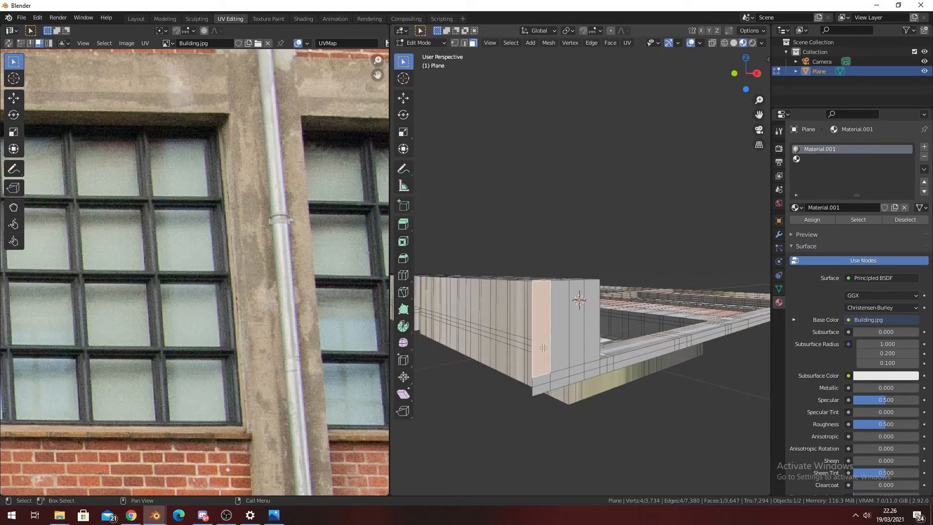
left_click(591, 346, "ctrl")
left_click(592, 373, "ctrl")
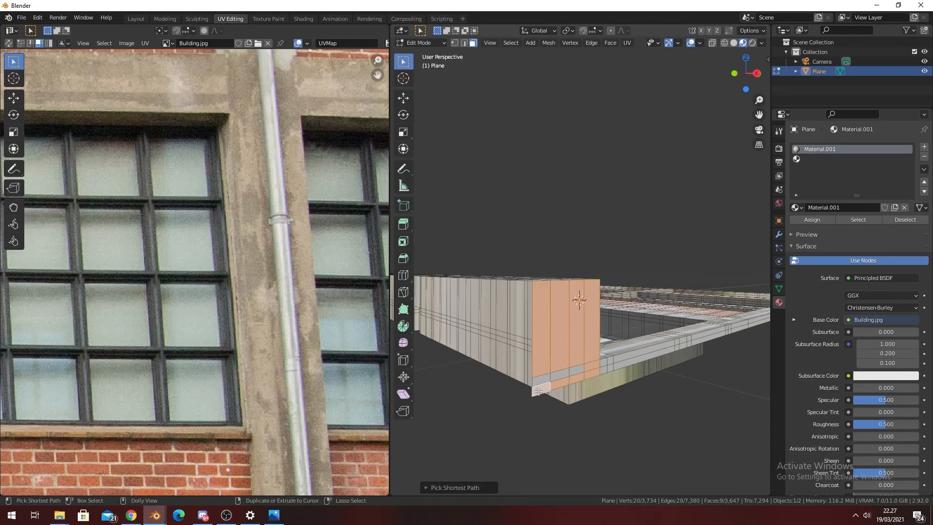
- Try to map the selected end-cap faces with Project from View, then scale and move their UVs onto the concrete pillar
scroll(282, 332, "down", 6)
middle_click_drag(592, 316, 605, 341)
key("u")
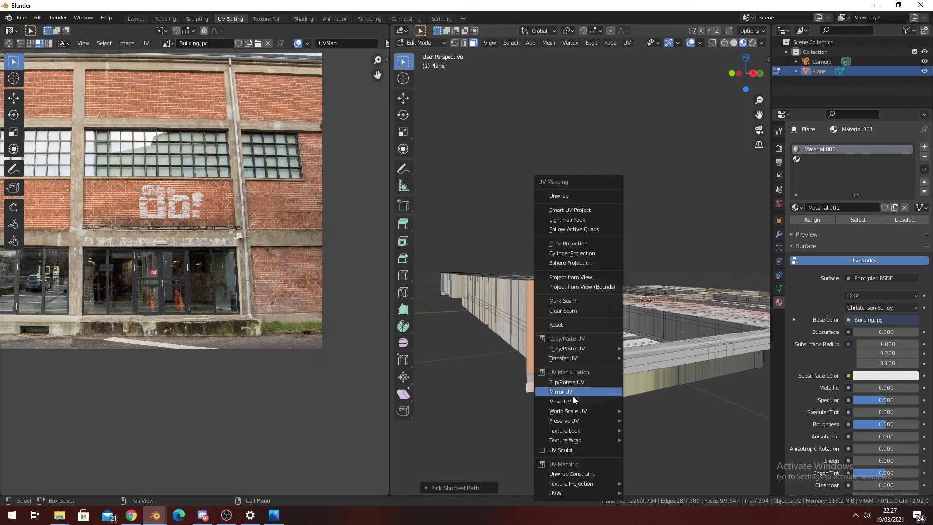
left_click(582, 278)
scroll(234, 320, "up", 5)
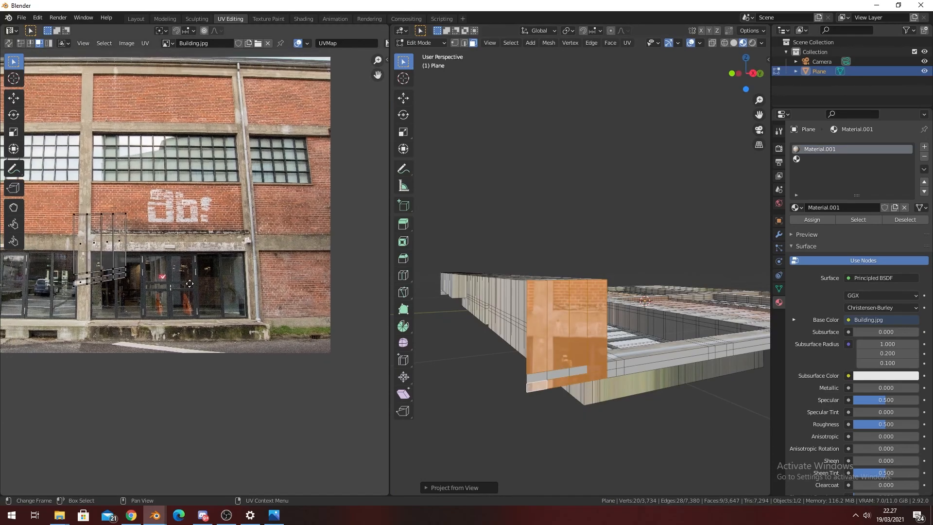
key("s")
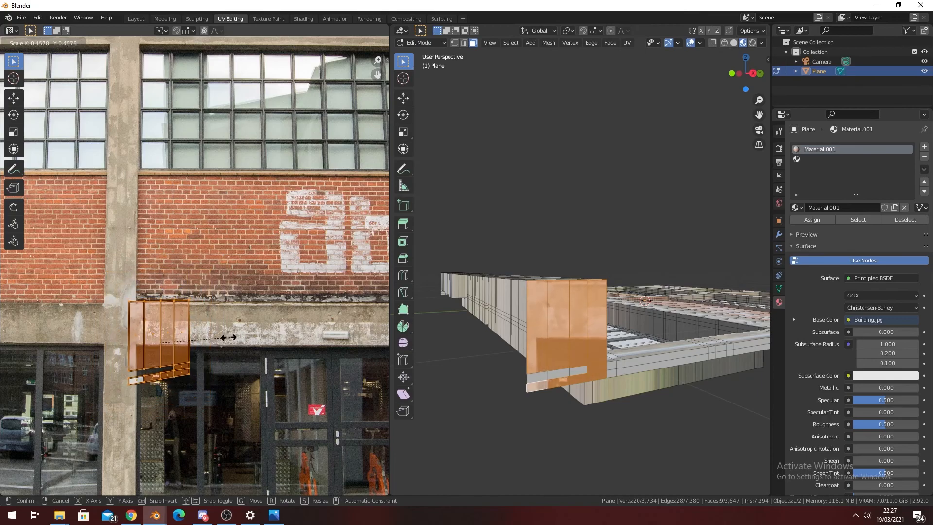
left_click(184, 324)
key("g")
left_click(154, 315)
key("s")
left_click(190, 329)
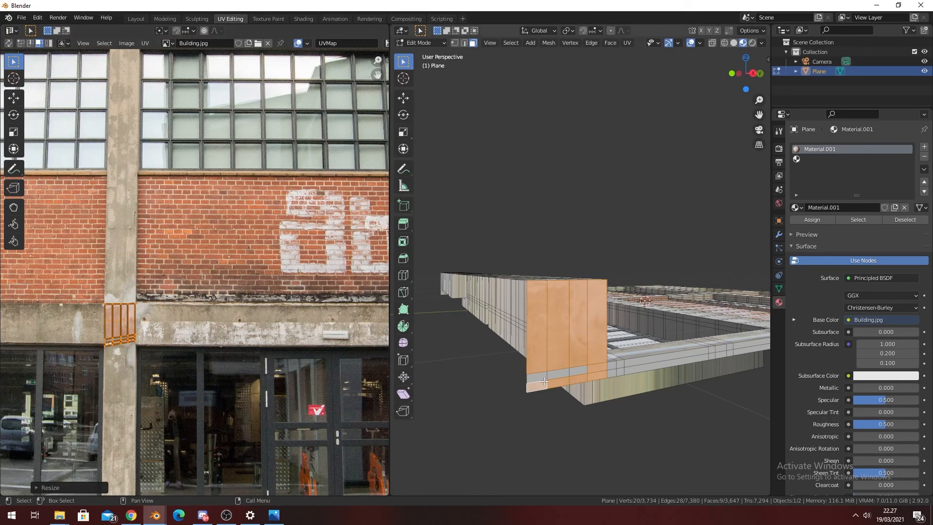
key("ctrl+z")
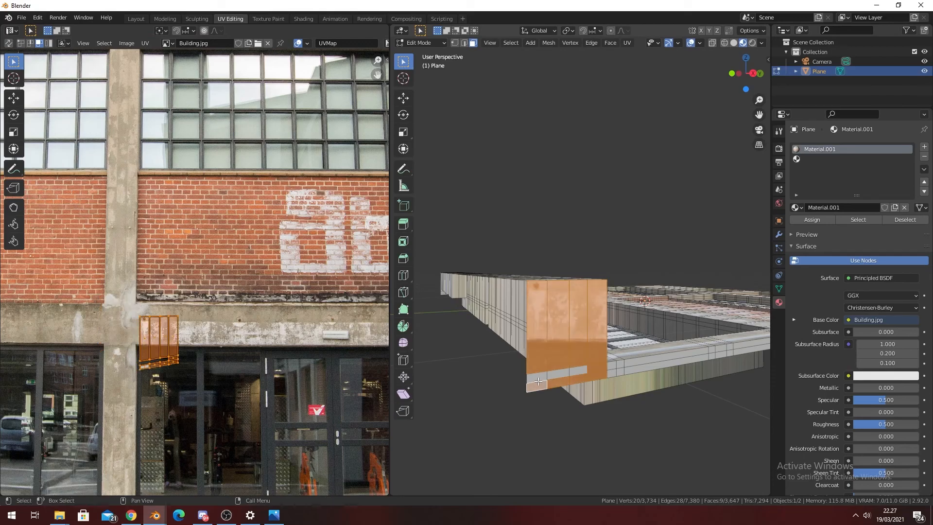
- Map the complete end cap with Project from View, then shrink its UVs and place them over the concrete pillar in the photo
key("u")
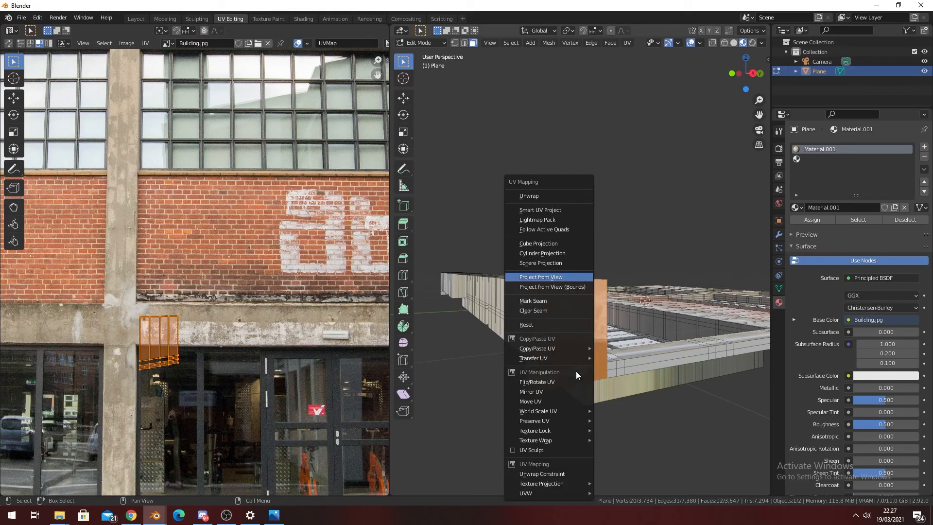
left_click(576, 371)
key("s")
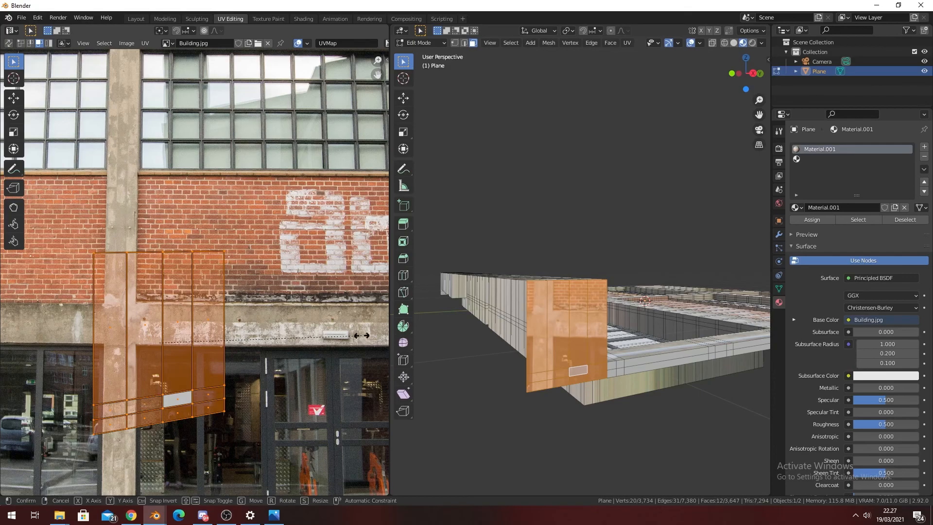
left_click(221, 343)
key("g")
left_click(182, 329)
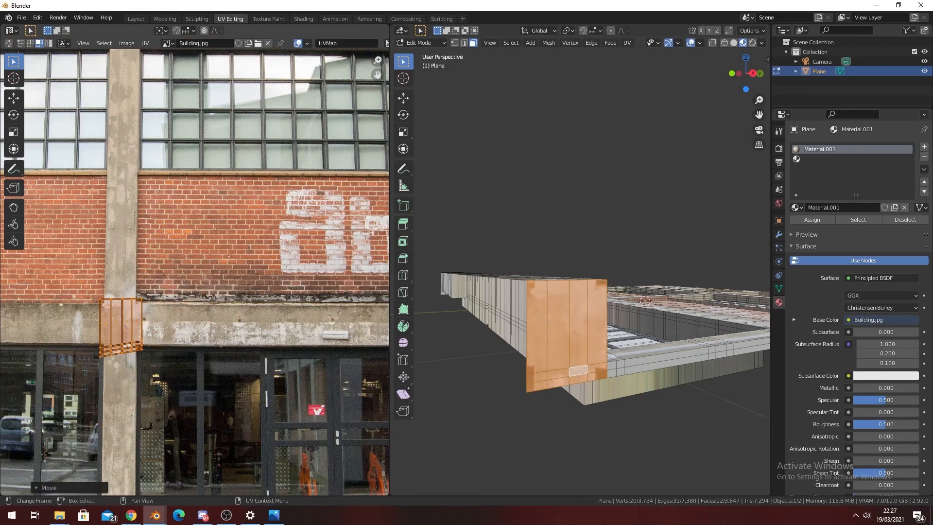
- Select all faces of the end cap at the opposite end of the base band
key("Tab")
middle_click_drag(515, 334, 632, 335)
key("Tab")
left_click(615, 322)
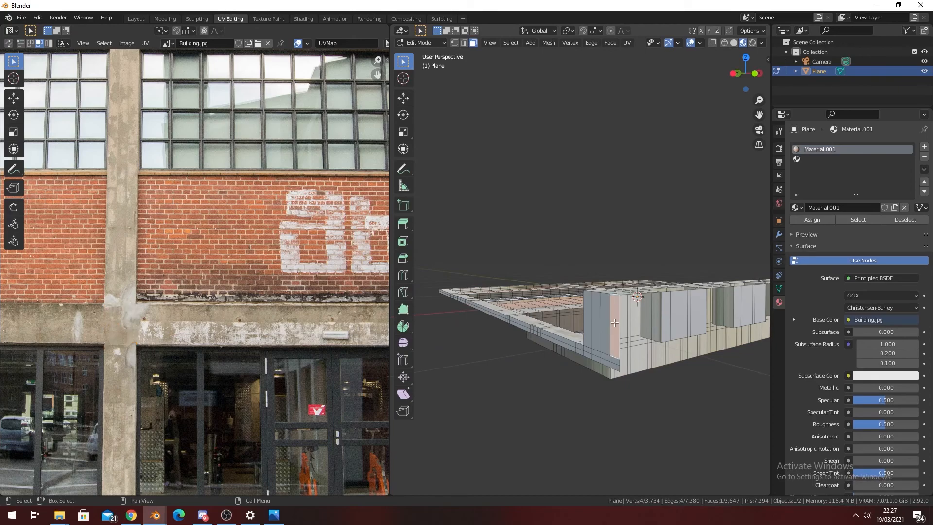
left_click(587, 355, "ctrl")
scroll(257, 340, "down", 3)
scroll(191, 320, "up", 1)
scroll(191, 319, "up", 3)
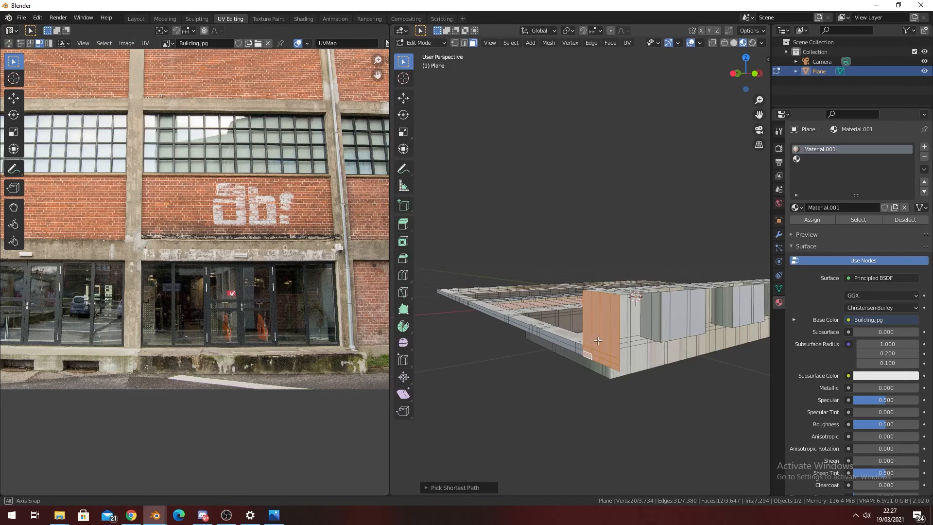
- Map the opposite end cap with Project from View, then shrink its UVs and move them onto the concrete pillar in the photo
middle_click_drag(607, 335, 641, 343)
key("u")
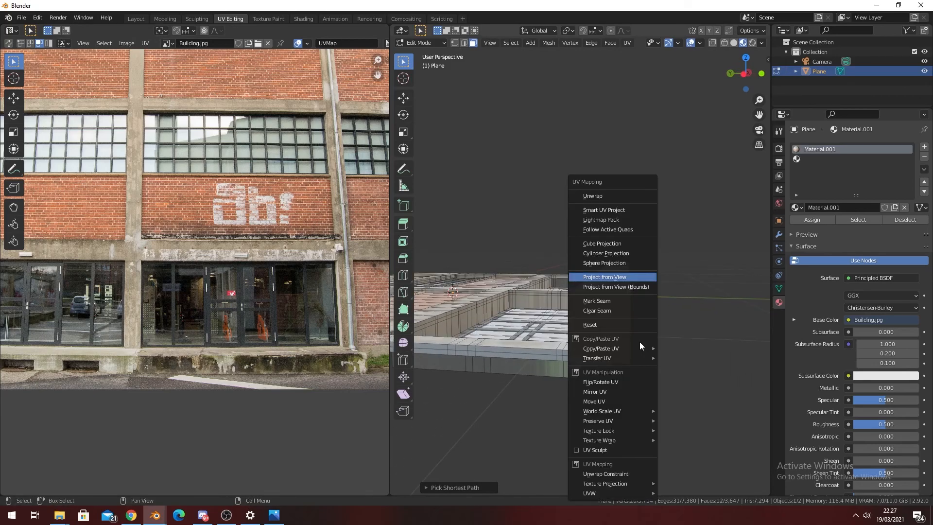
left_click(616, 277)
scroll(164, 287, "up", 2)
key("a")
key("s")
left_click(190, 325)
key("g")
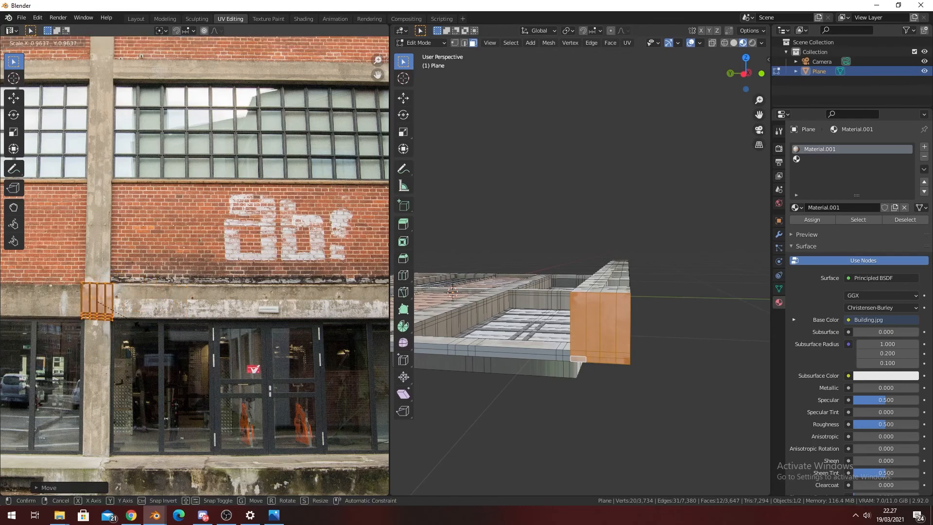
left_click(131, 322)
- Assign Material.001 to the plane's empty second material slot used by the window and door glass
key("Tab")
middle_click_drag(581, 314, 523, 308)
scroll(632, 319, "up", 4)
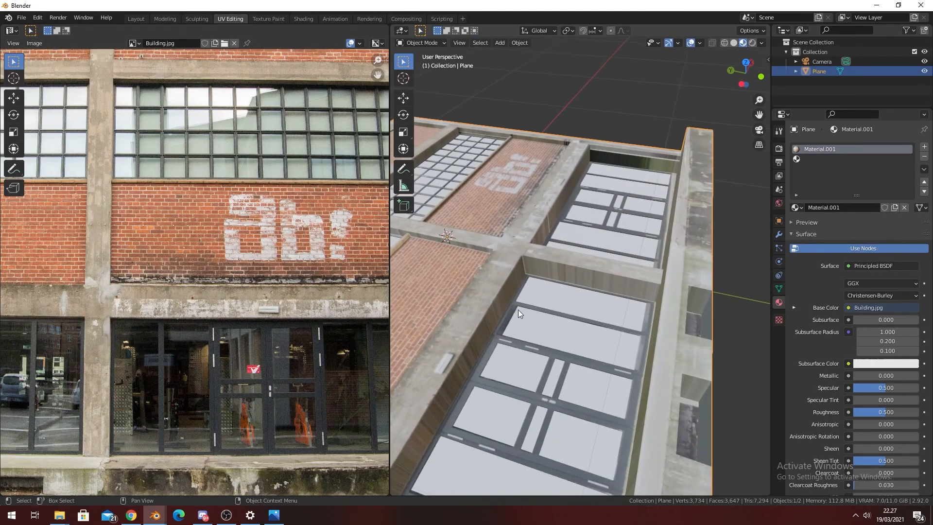
left_click(821, 160)
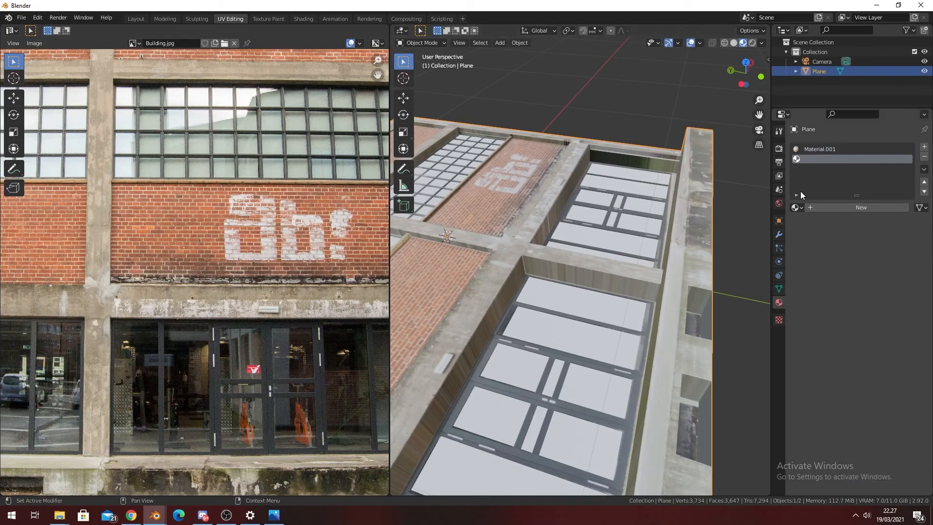
left_click(796, 208)
left_click(821, 231)
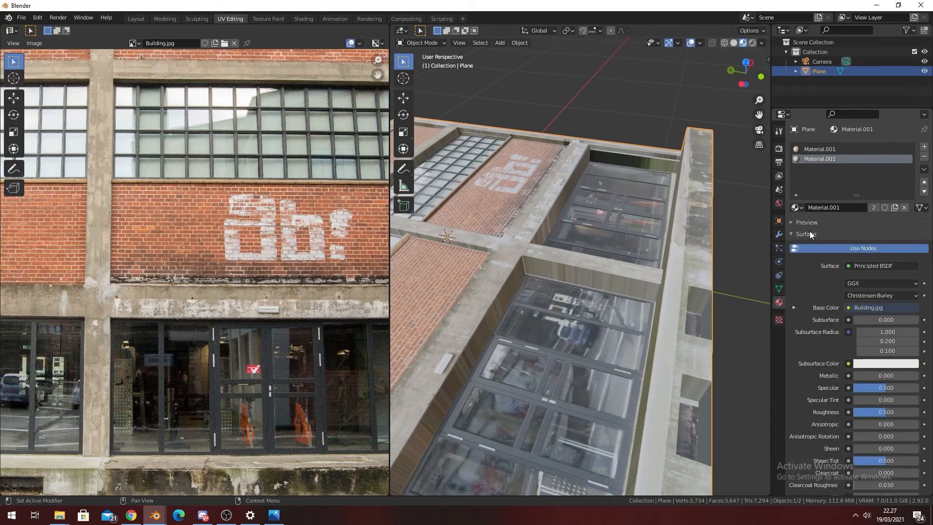
- Switch to the Shading workspace and bring up the Principled BSDF settings of the slot 2 material
left_click(302, 19)
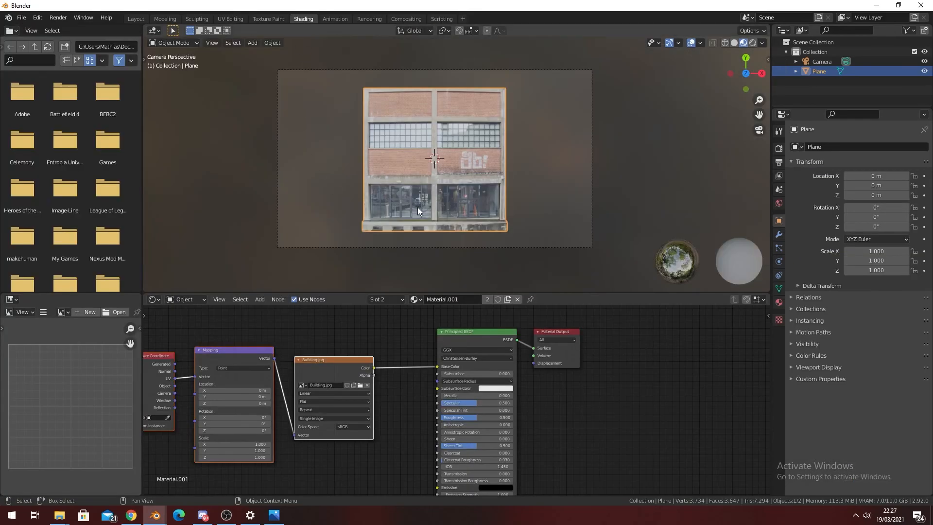
scroll(489, 405, "up", 3)
scroll(465, 366, "up", 2)
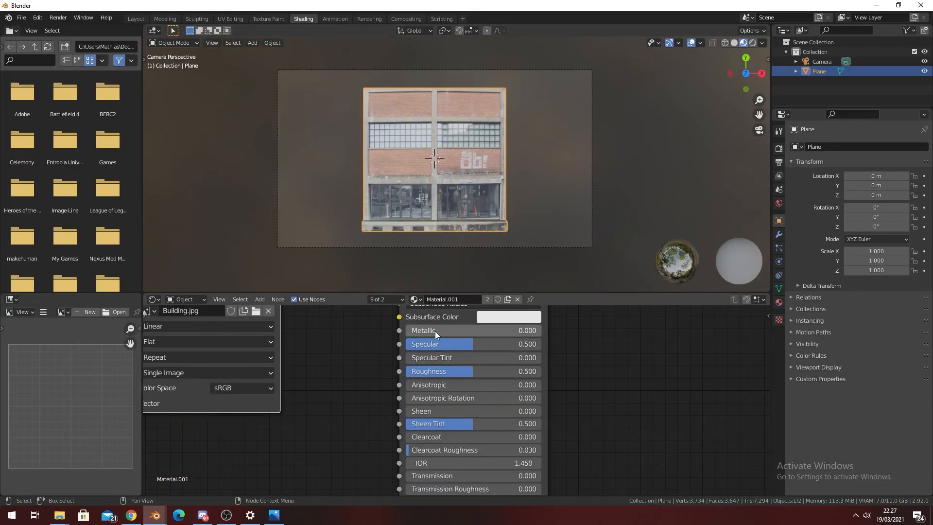
- Try a Metallic value of 1.000 on the Principled BSDF
middle_click_drag(433, 215, 482, 171)
scroll(481, 175, "up", 5)
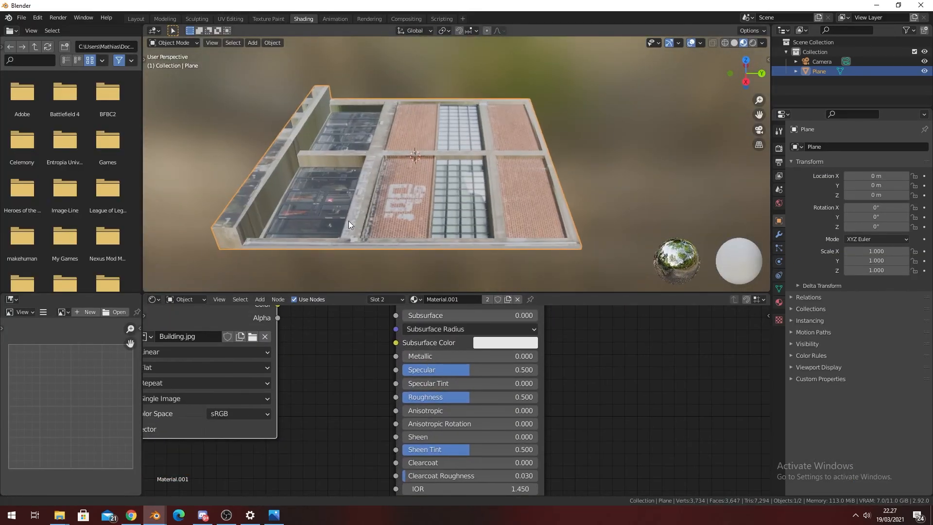
left_click_drag(429, 355, 535, 355)
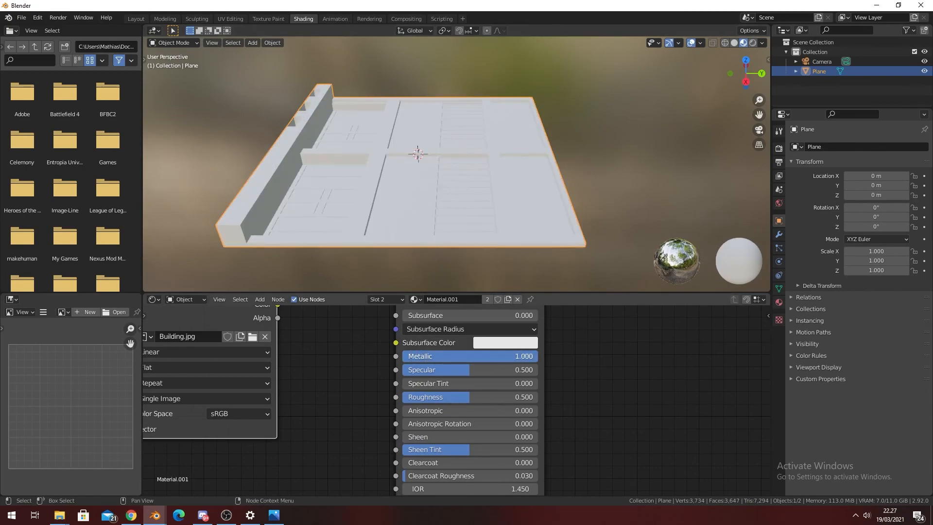
key("ctrl+z")
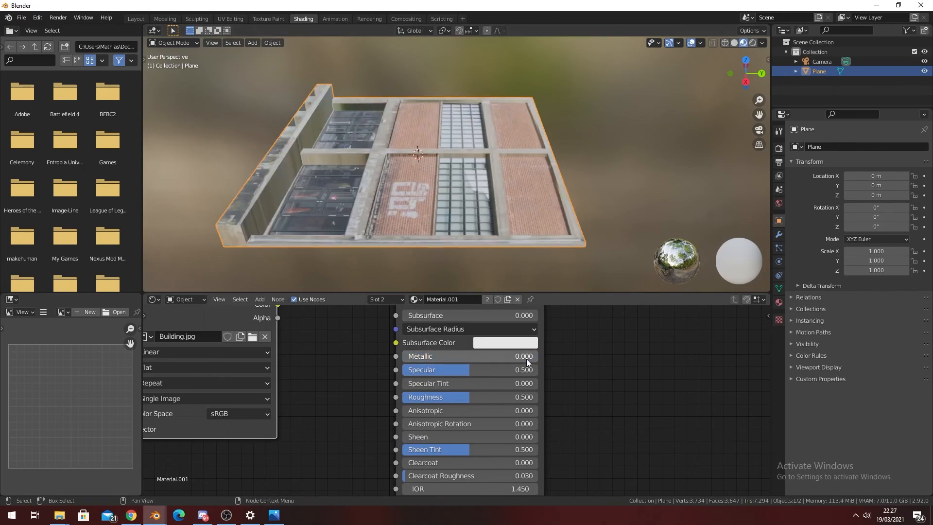
- Make the slot 2 material an independent copy and set its Specular to 1.000 and Roughness to 0.000
left_click(507, 299)
scroll(335, 389, "down", 2)
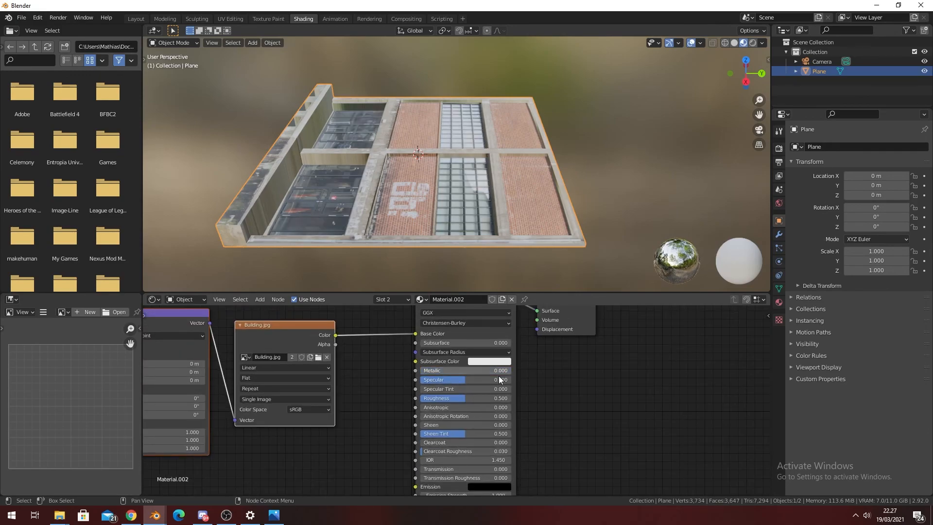
left_click_drag(461, 381, 513, 382)
left_click_drag(452, 398, 419, 398)
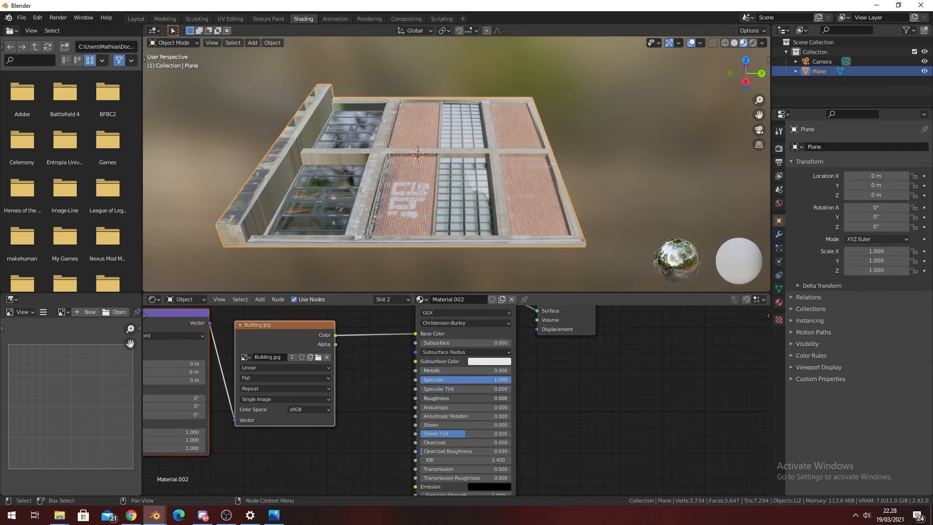
middle_click_drag(357, 202, 506, 214)
scroll(389, 360, "down", 2)
key("shift+a")
left_click(428, 332)
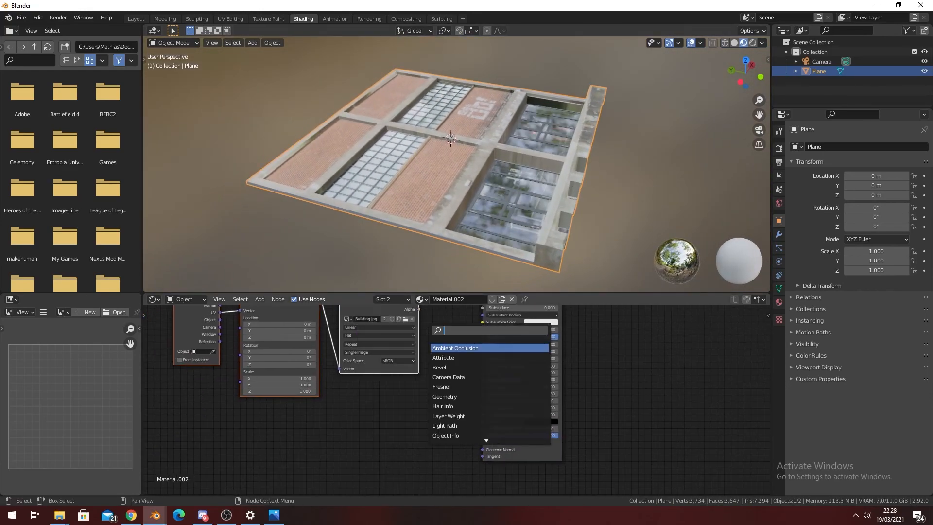
type("noise")
key("Escape")
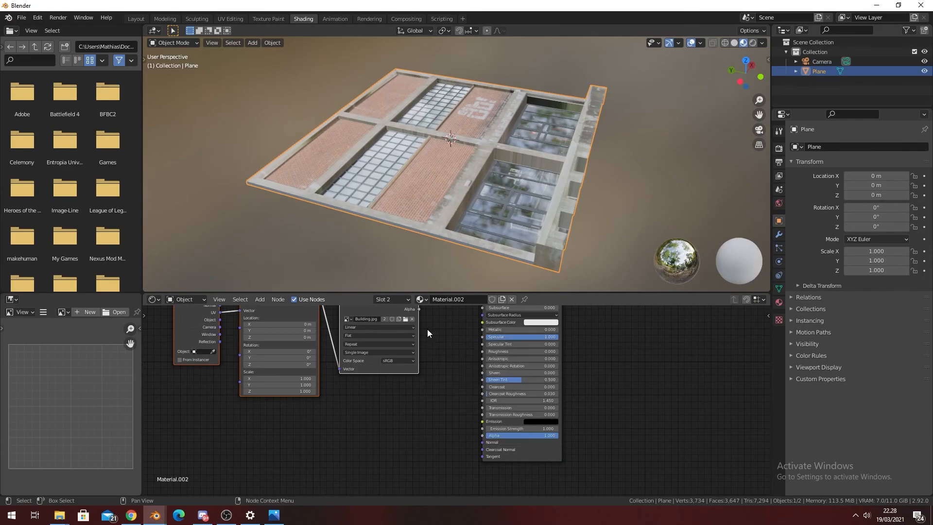
- Duplicate the Building.jpg texture node, connect its Color to Roughness, and give it its own Mapping and Texture Coordinate nodes
middle_click_drag(448, 366, 462, 399)
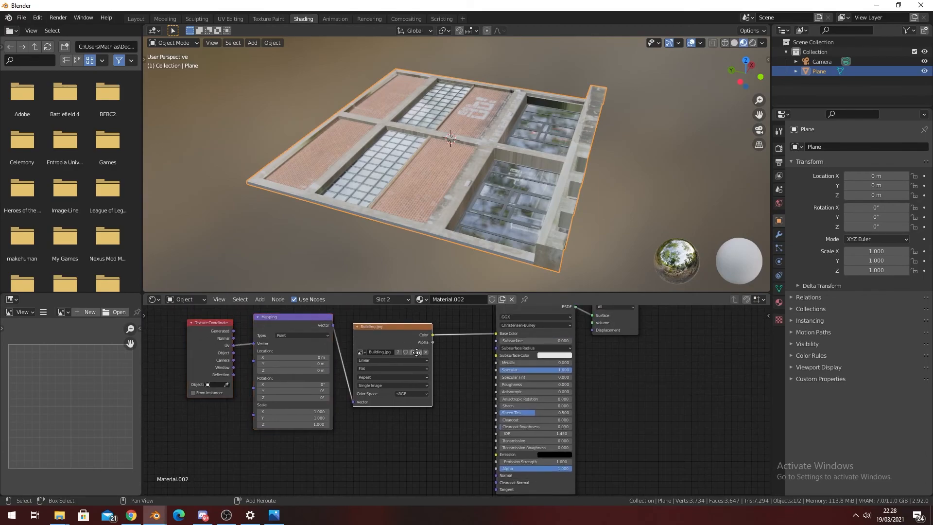
key("shift+d")
left_click(419, 443)
left_click_drag(434, 425, 495, 384)
middle_click_drag(394, 417, 435, 382)
key("ctrl+t")
- Load DirtWipes012_OVERLAY_VAR2_1K.jpg from the dir wipe 2 folder into the duplicated texture node
left_click(479, 386)
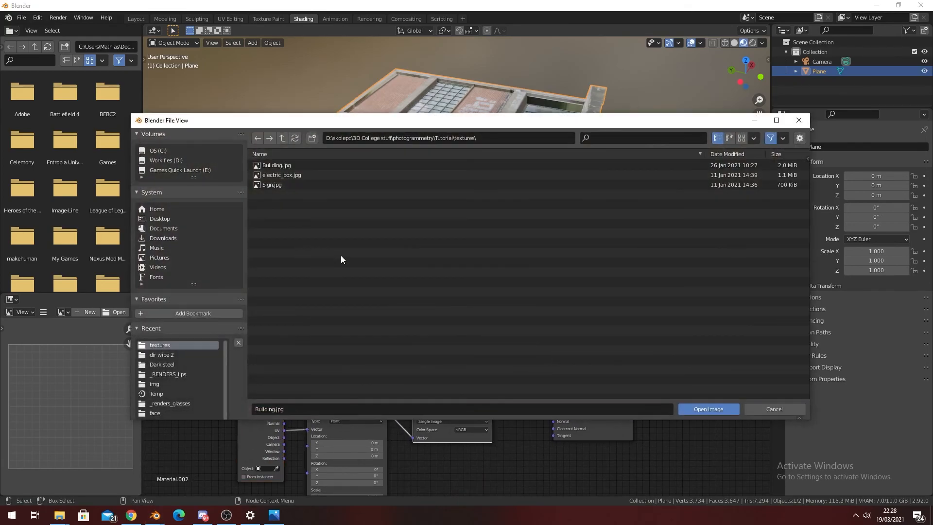
left_click(175, 354)
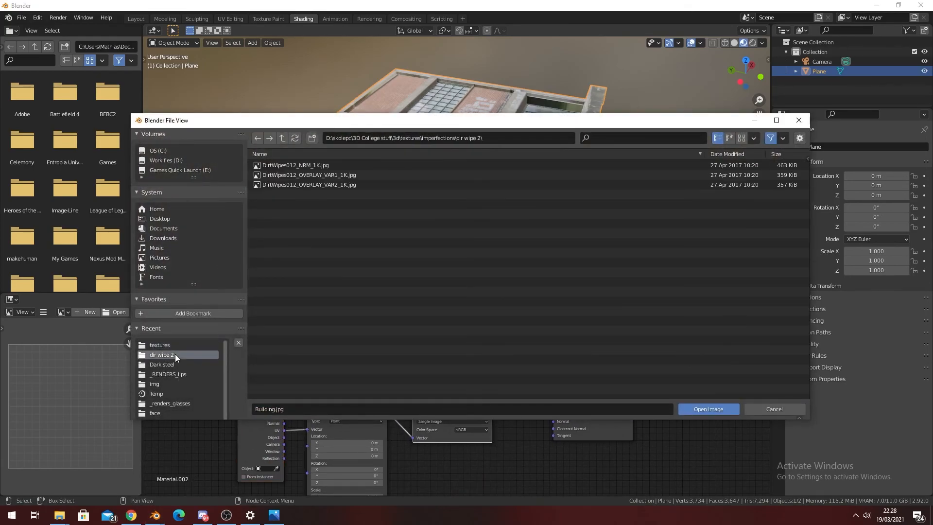
double_click(302, 183)
scroll(470, 205, "up", 5)
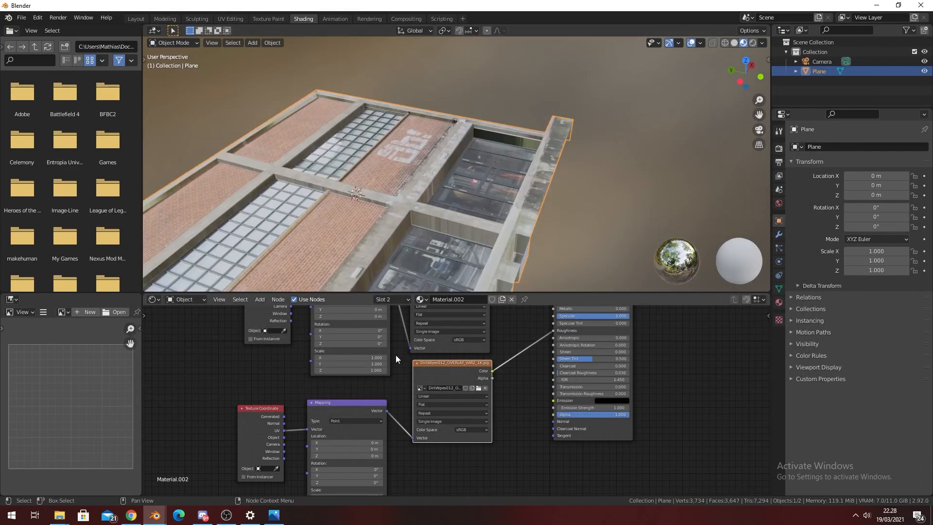
middle_click_drag(437, 270, 477, 217, "shift")
scroll(488, 213, "up", 2)
- Insert a ColorRamp between the dirt texture and Roughness, and shift its black stop toward the white one
key("shift+a")
left_click(518, 384)
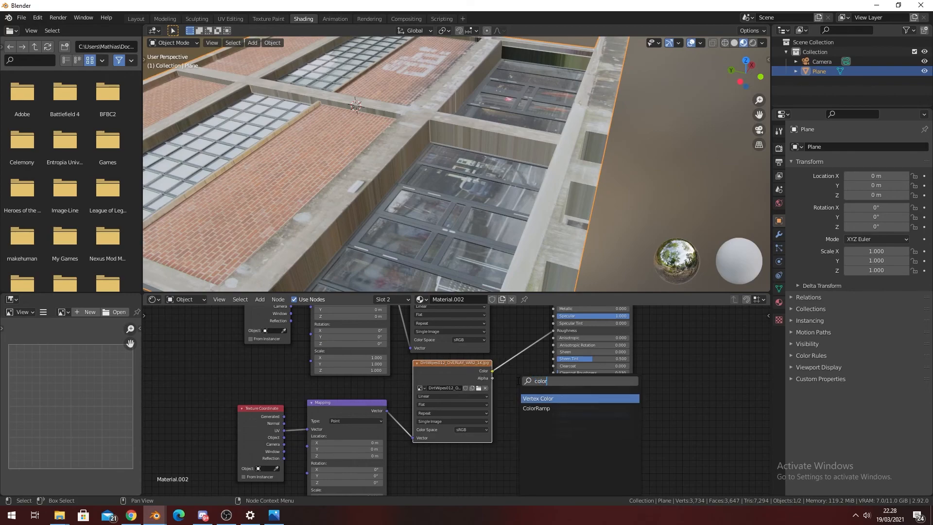
left_click(536, 408)
left_click(546, 428)
scroll(545, 428, "up", 1)
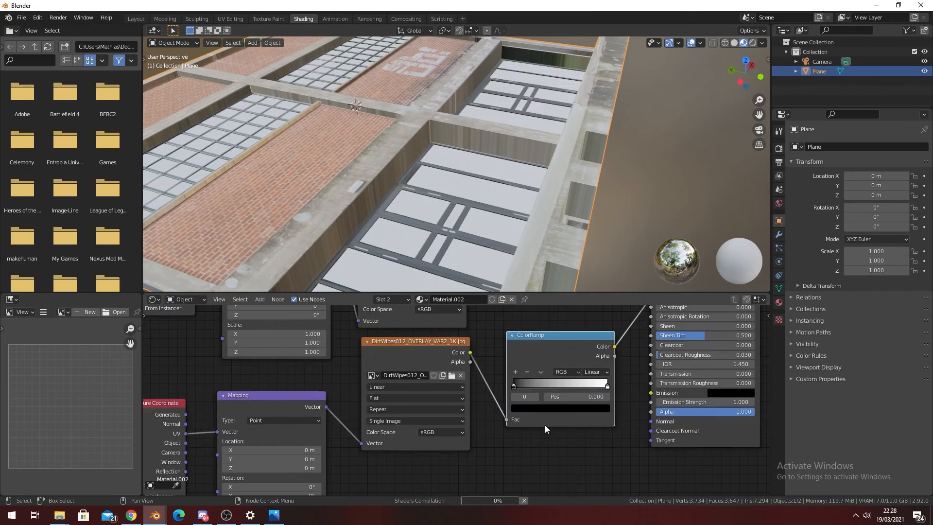
middle_click_drag(524, 407, 473, 414)
left_click_drag(483, 391, 527, 393)
middle_click_drag(505, 234, 485, 246)
- Add a Value node set to 5.000 beside the dirt texture's Mapping node
middle_click_drag(272, 457, 421, 359)
middle_click_drag(369, 428, 439, 390)
key("shift+a")
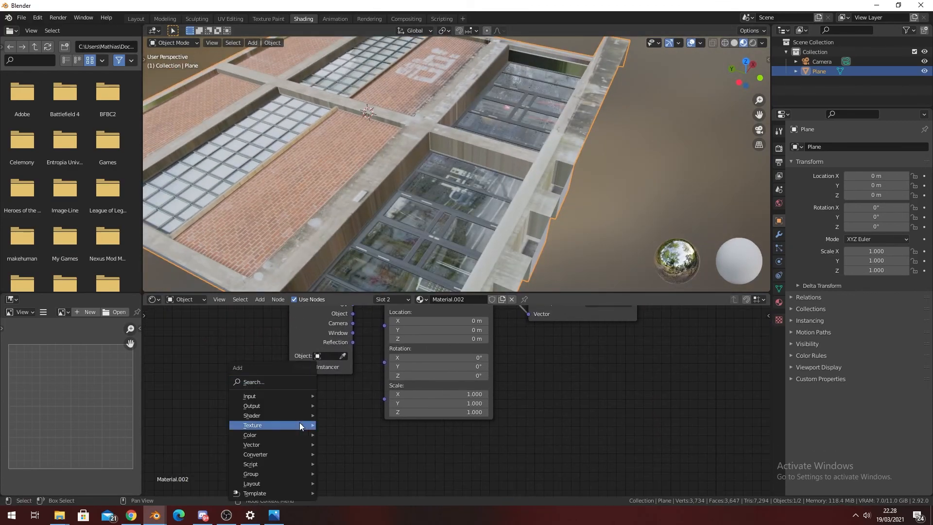
left_click(286, 384)
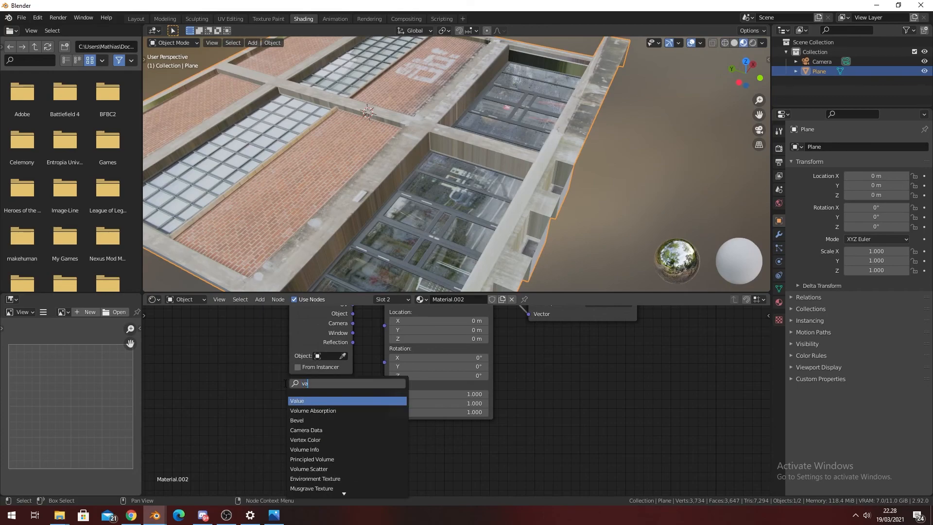
key("Return")
left_click(296, 386)
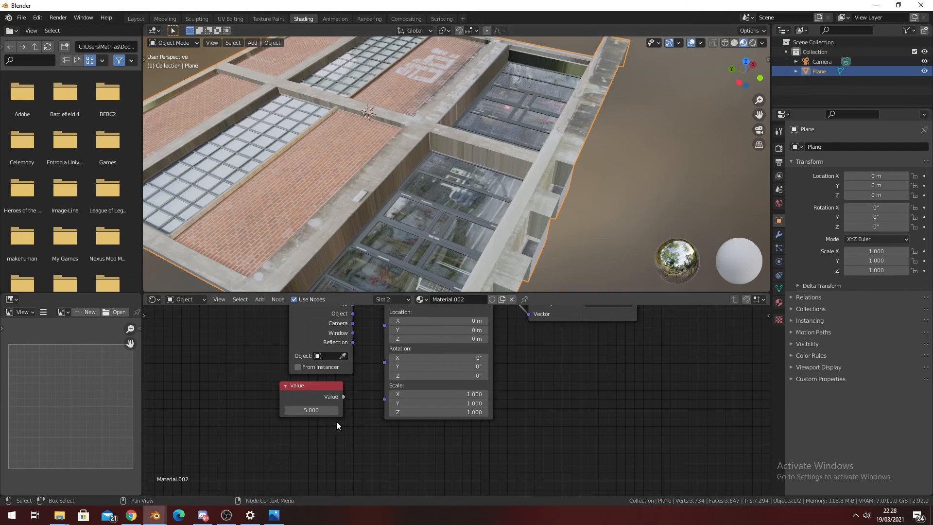
- Drive the Scale of the dirt texture's Mapping node with the Value node and check the glass roughness
left_click_drag(388, 403, 386, 400)
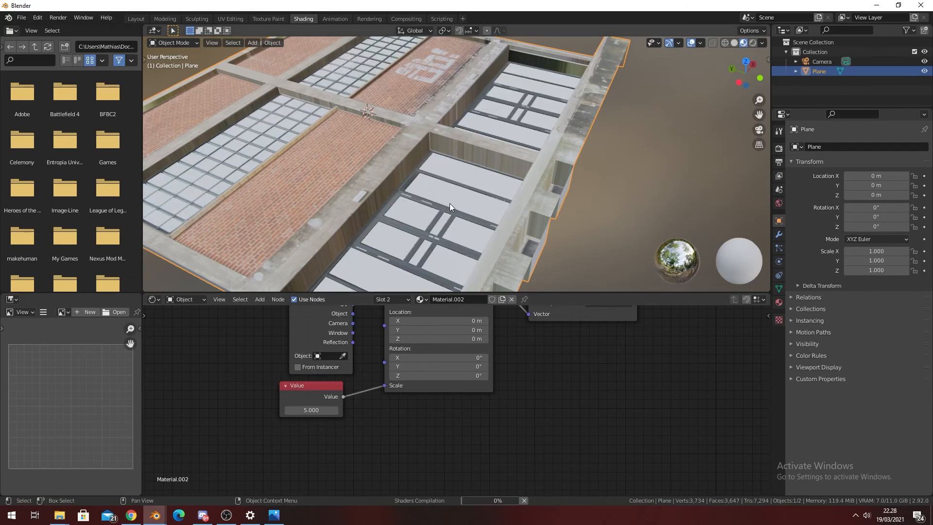
scroll(498, 174, "down", 5)
middle_click_drag(506, 168, 503, 187)
scroll(547, 211, "up", 2)
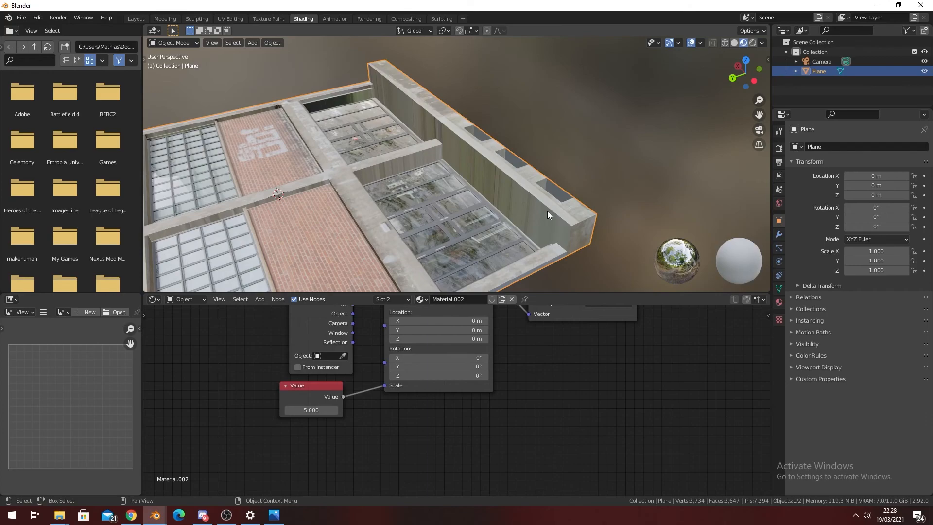
- In Edit Mode, select the upper row of faces along the inner side of the long protruding ledge, including its end corner
key("Tab")
left_click(562, 234)
middle_click_drag(421, 231, 555, 182)
left_click(288, 104, "ctrl")
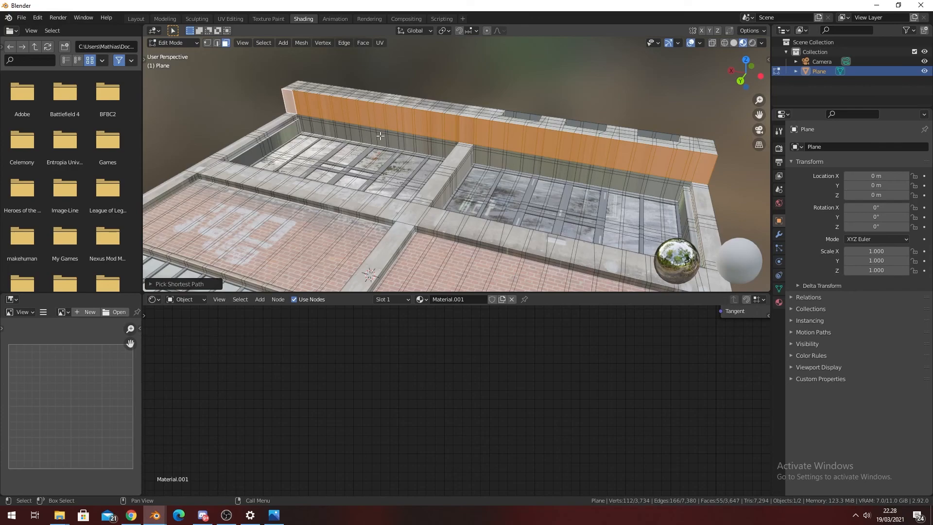
scroll(295, 128, "up", 5)
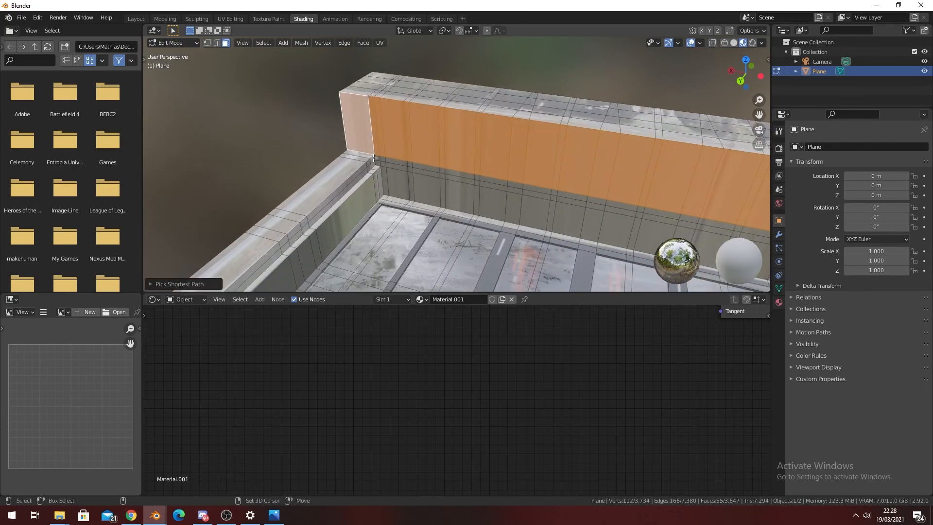
left_click(376, 161, "shift")
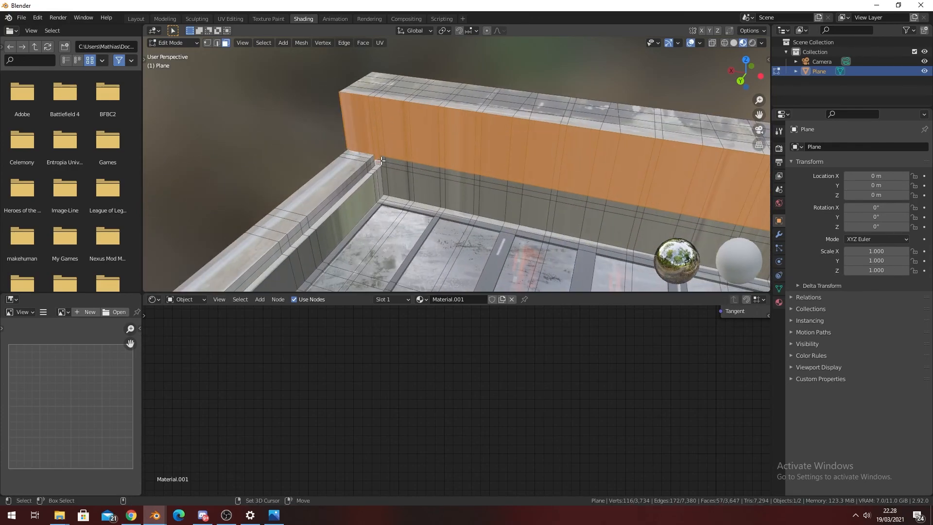
- Extend the selection to the lower faces of the ledge's inner side above both door recesses
middle_click_drag(517, 197, 360, 134, "shift")
left_click(685, 199, "ctrl")
middle_click_drag(686, 195, 352, 124, "shift")
left_click(462, 145, "shift")
scroll(352, 124, "down", 2)
middle_click_drag(743, 231, 550, 202, "shift")
left_click(567, 195, "ctrl")
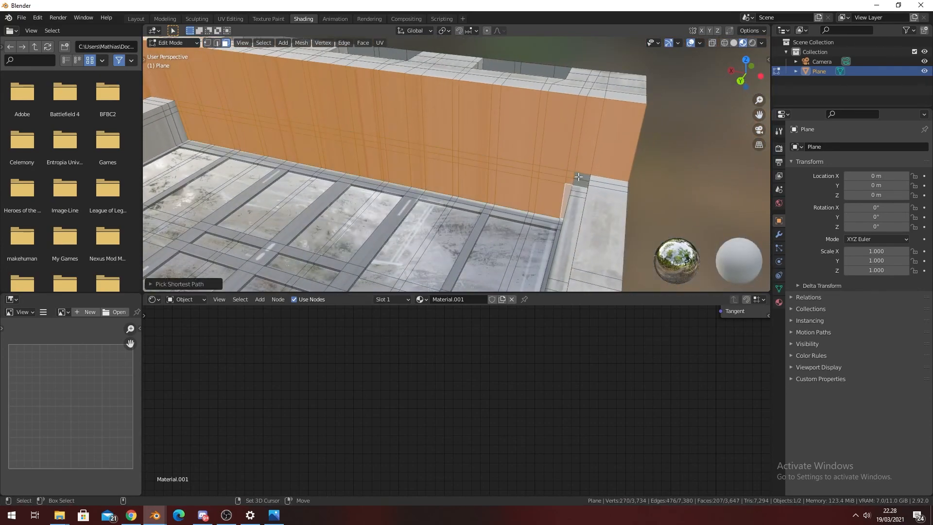
scroll(424, 178, "down", 4)
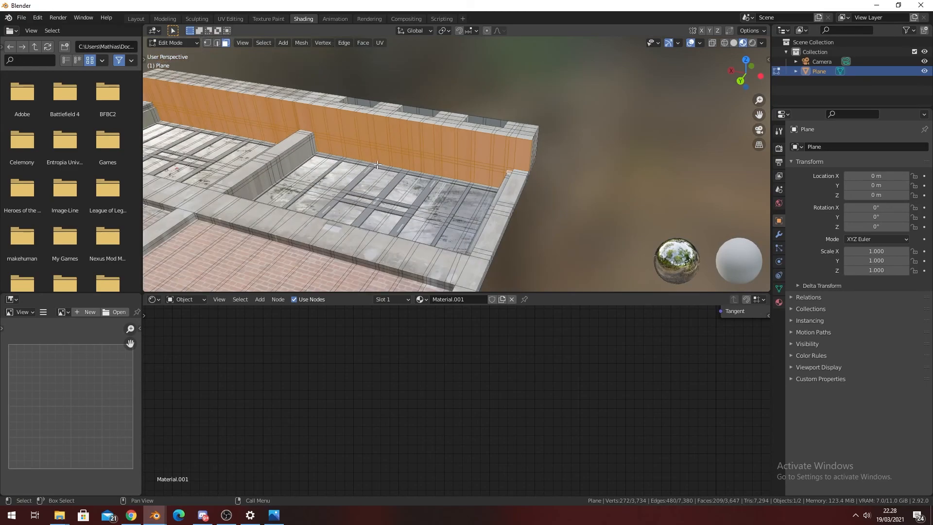
- Unwrap the selected ledge faces with Project from View in the front orthographic view
key("KP_3")
key("KP_1")
key("u")
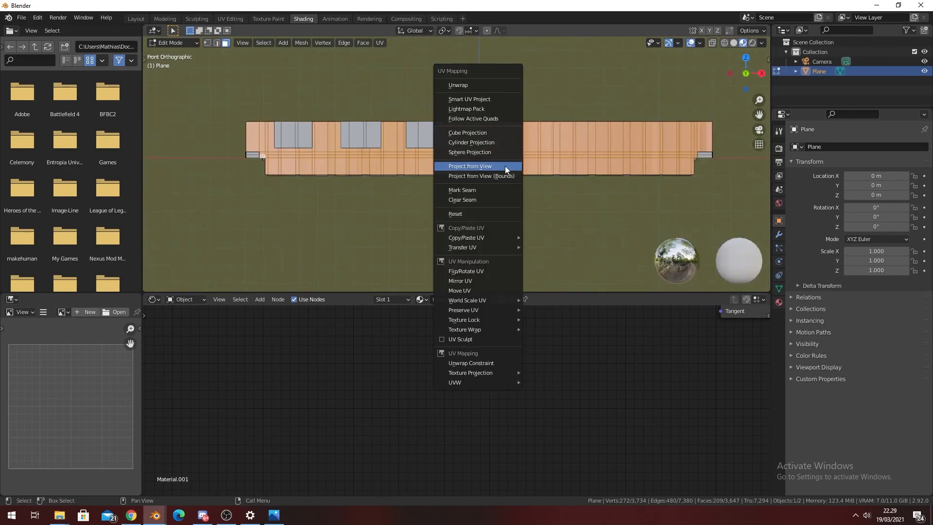
left_click(505, 165)
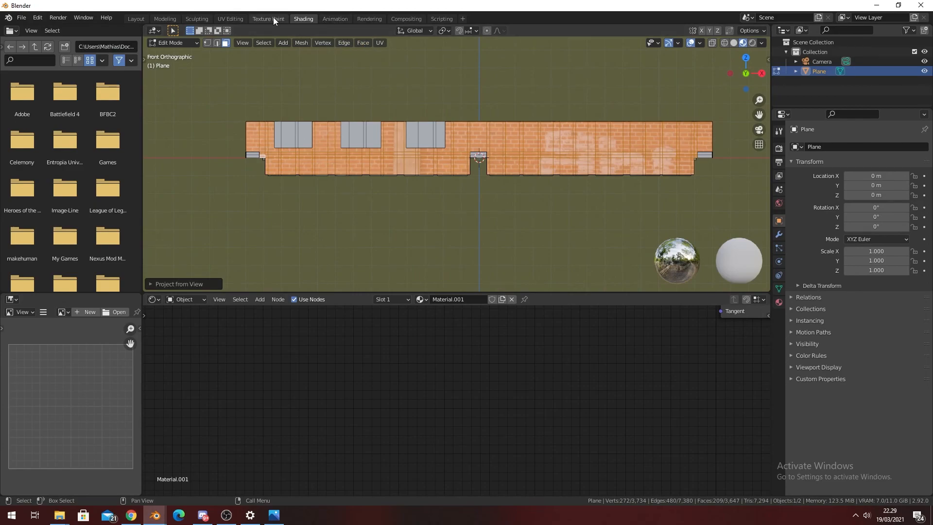
- Move and shrink the ledge UVs onto the concrete band above the doors in Building.jpg, and stretch them along X
left_click(230, 19)
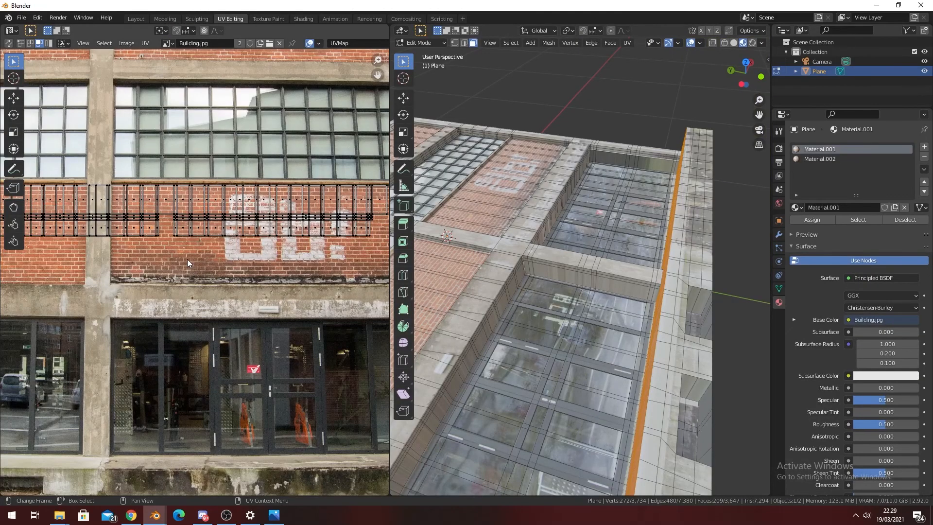
key("a")
middle_click_drag(187, 259, 202, 267)
key("g")
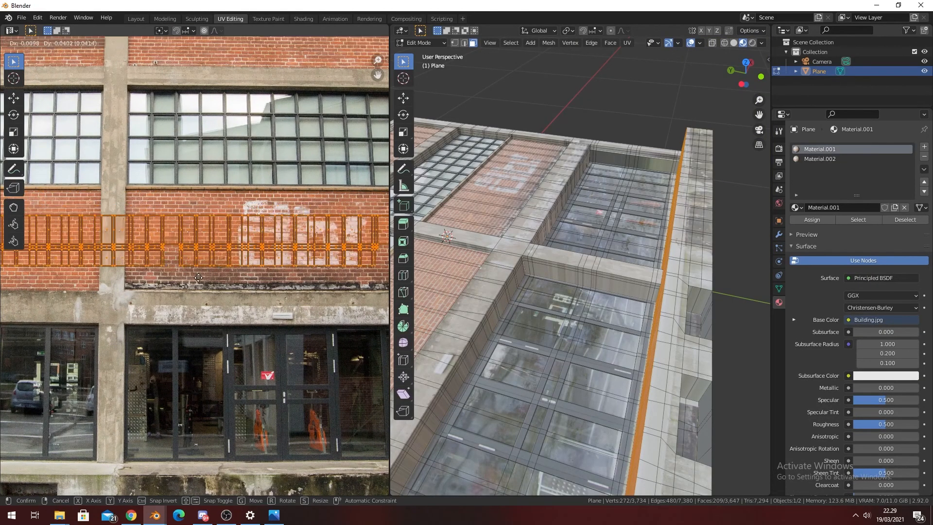
key("Return")
key("s")
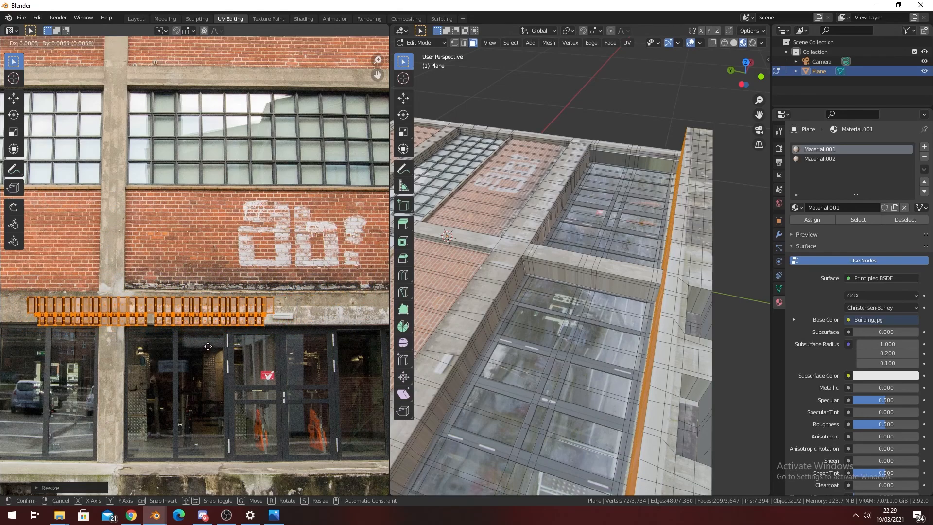
scroll(209, 342, "down", 2)
key("x")
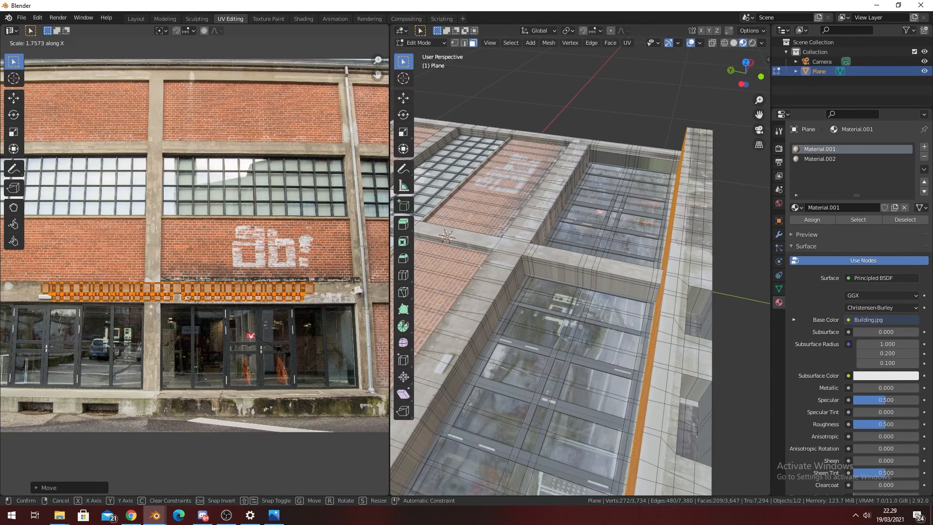
left_click(306, 340)
key("Tab")
scroll(575, 271, "down", 2)
middle_click_drag(576, 271, 649, 321)
key("Tab")
scroll(211, 300, "up", 3)
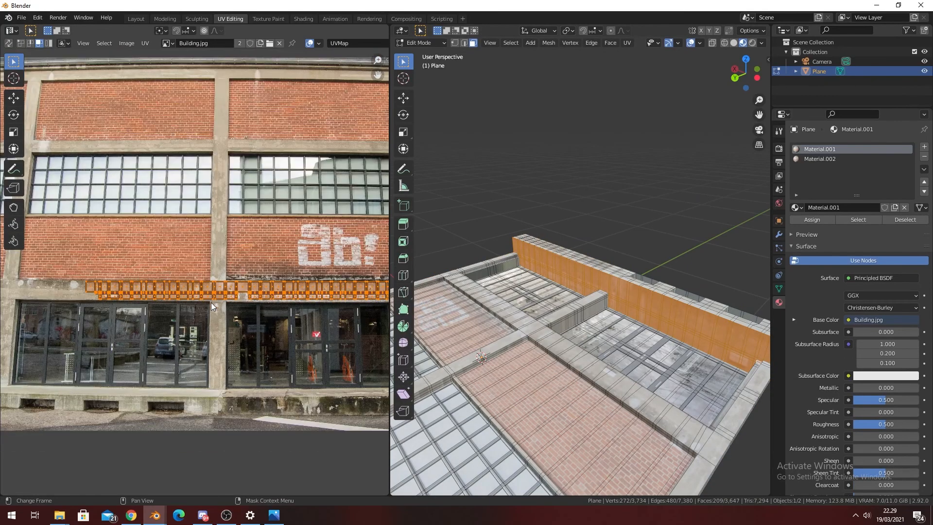
- Rotate the ledge UVs upright, move them onto the vertical concrete pillar between the windows, and scale them down to fit it
scroll(254, 288, "up", 1)
scroll(258, 288, "down", 3)
scroll(269, 283, "up", 4)
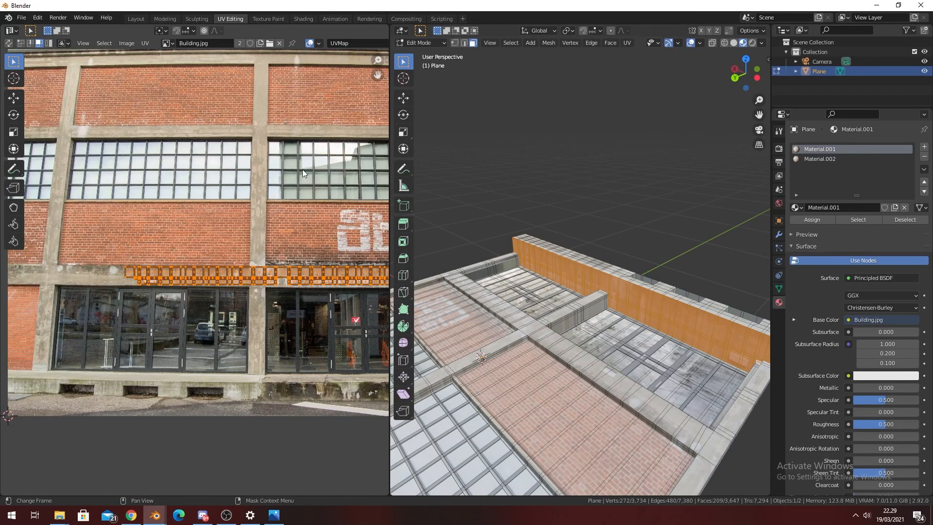
key("r")
left_click(313, 268)
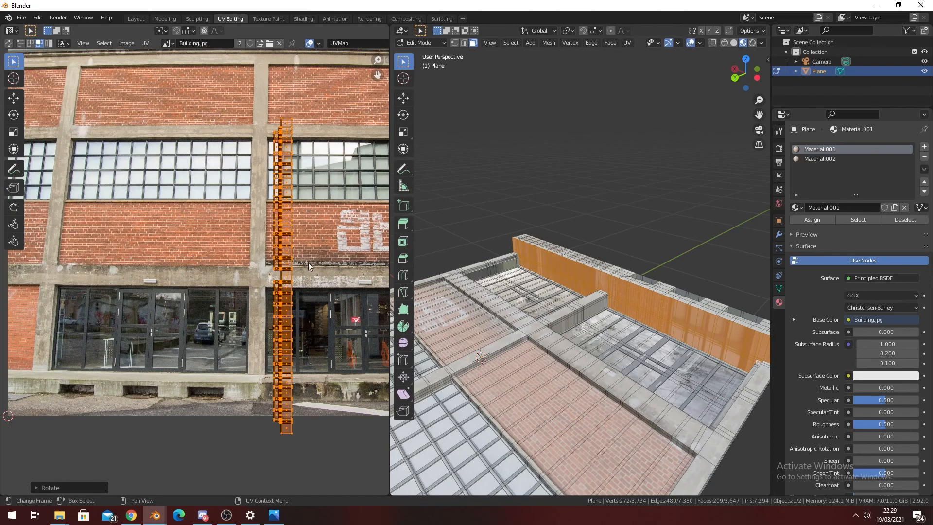
key("g")
left_click(289, 236)
key("s")
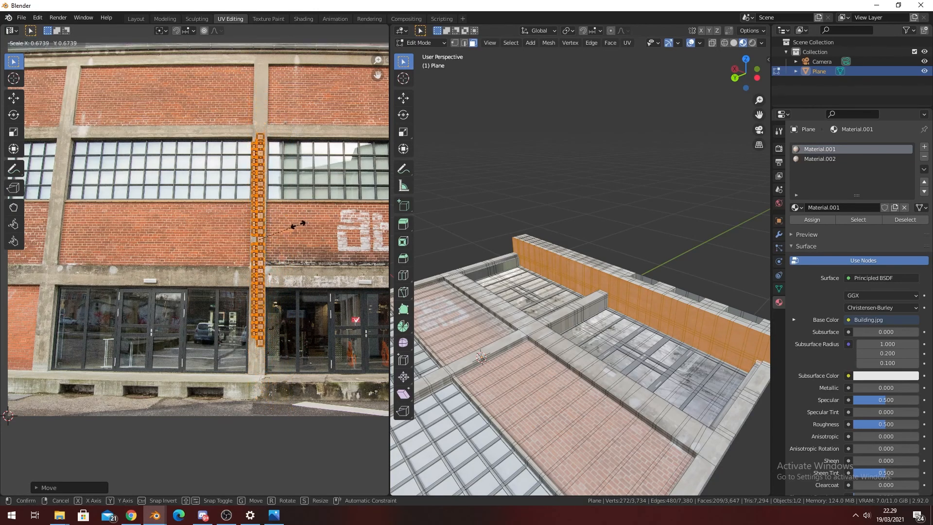
left_click(297, 226)
key("Tab")
scroll(643, 303, "down", 3)
middle_click_drag(643, 303, 585, 229)
scroll(640, 309, "up", 5)
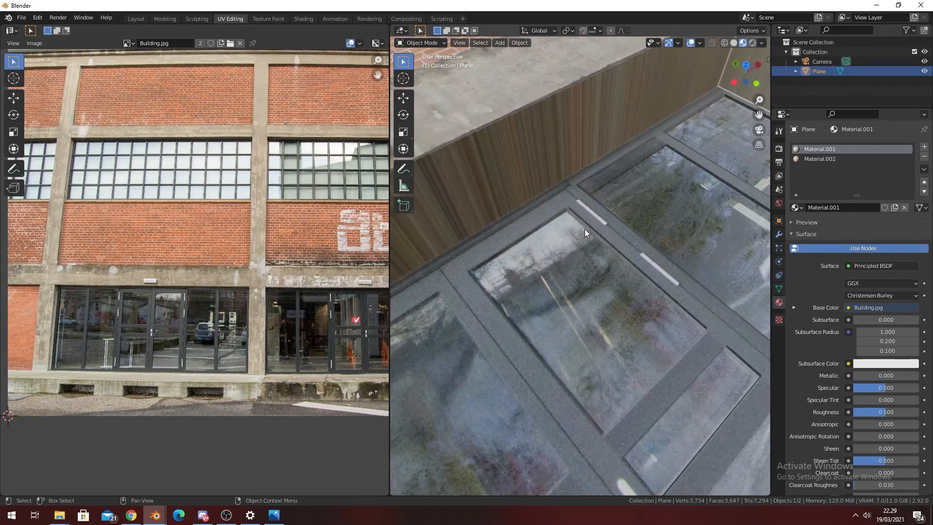
scroll(585, 229, "up", 5)
- Select a glass door face and display Building.jpg behind its UVs in the UV editor
key("Tab")
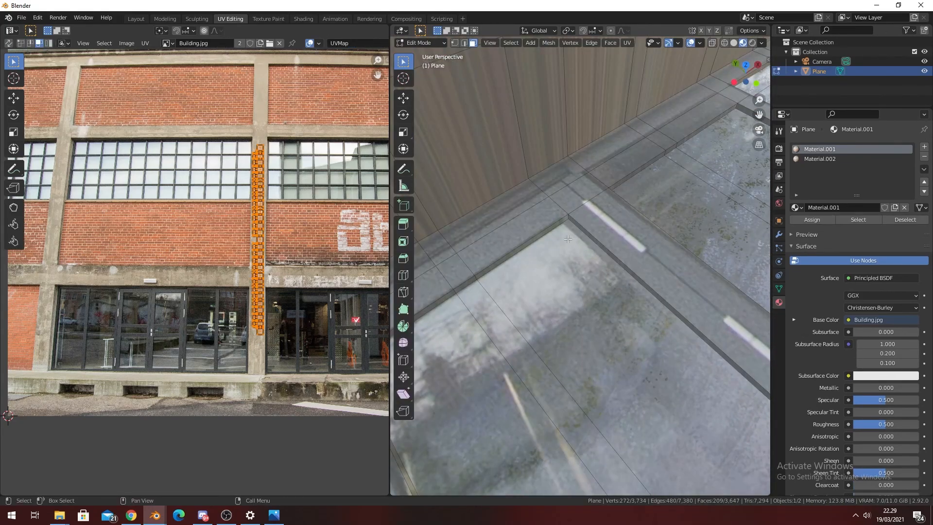
left_click(568, 239)
middle_click_drag(462, 274, 474, 233)
left_click(167, 43)
left_click(178, 65)
middle_click_drag(262, 303, 247, 241)
key("a")
scroll(292, 273, "up", 8)
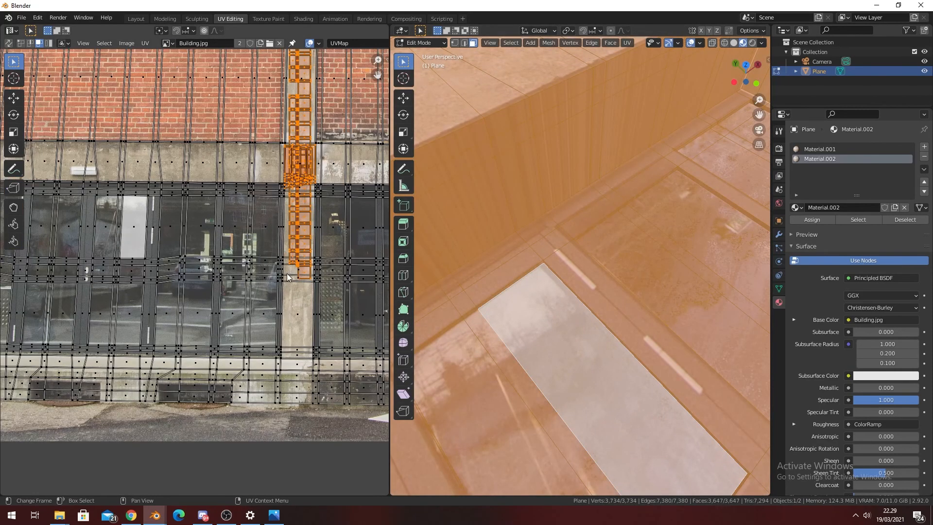
middle_click_drag(252, 123, 241, 217)
middle_click_drag(228, 127, 242, 239)
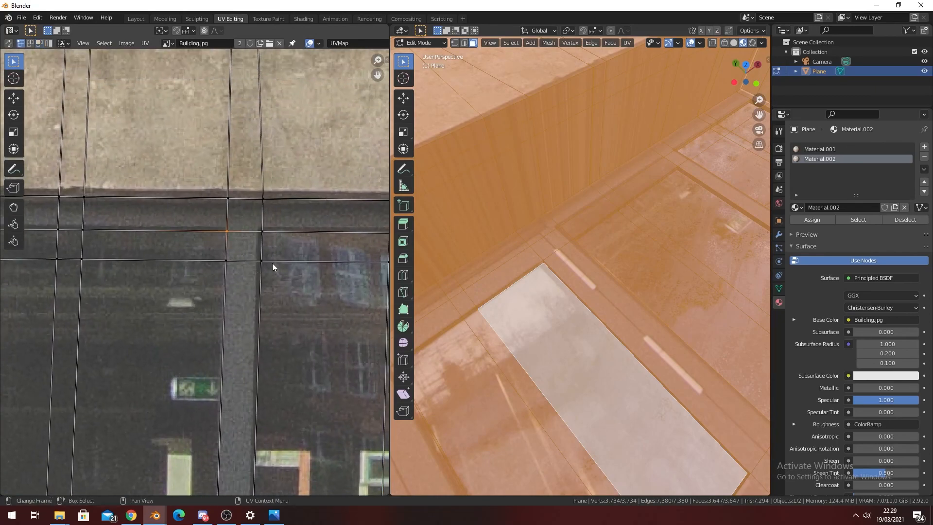
- Try scaling the UVs of all faces of one upper door pane to fit inside its frame
left_click(603, 301)
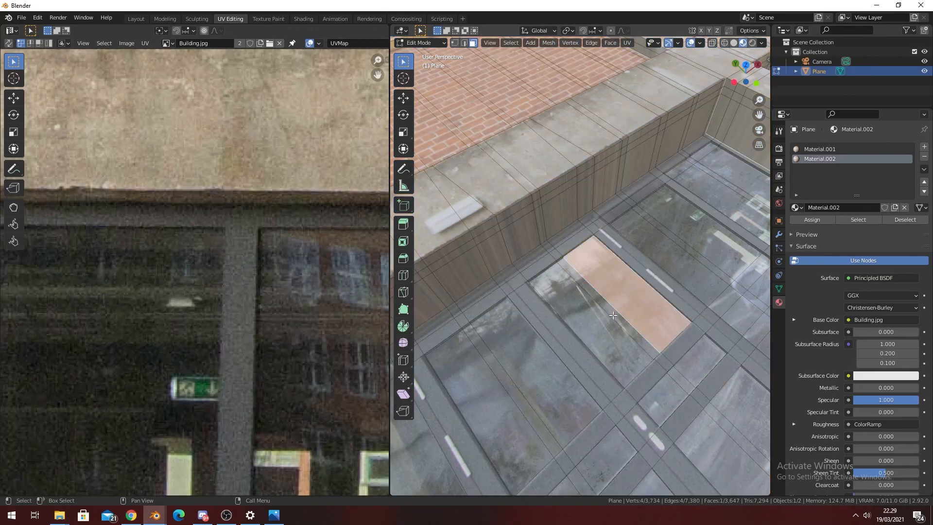
left_click(567, 332, "ctrl")
scroll(631, 250, "up", 6)
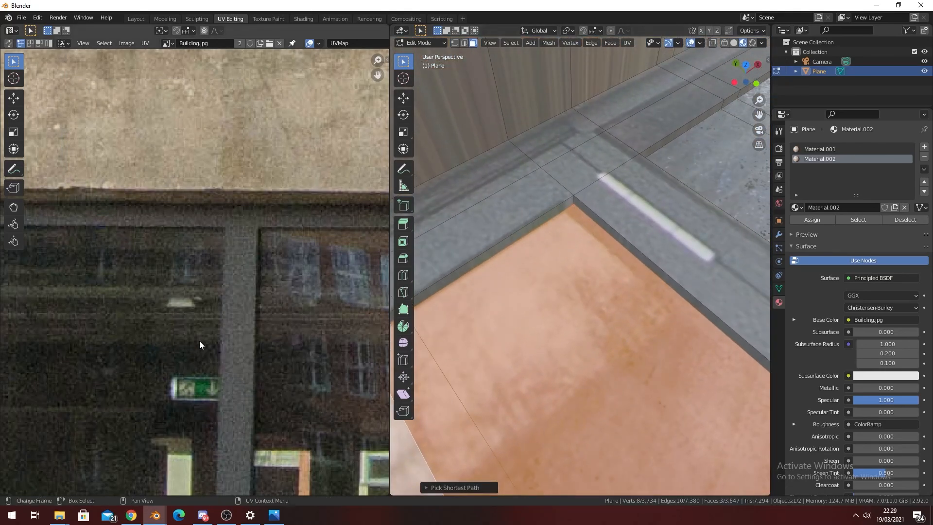
scroll(189, 336, "down", 5)
scroll(210, 258, "up", 4)
key("a")
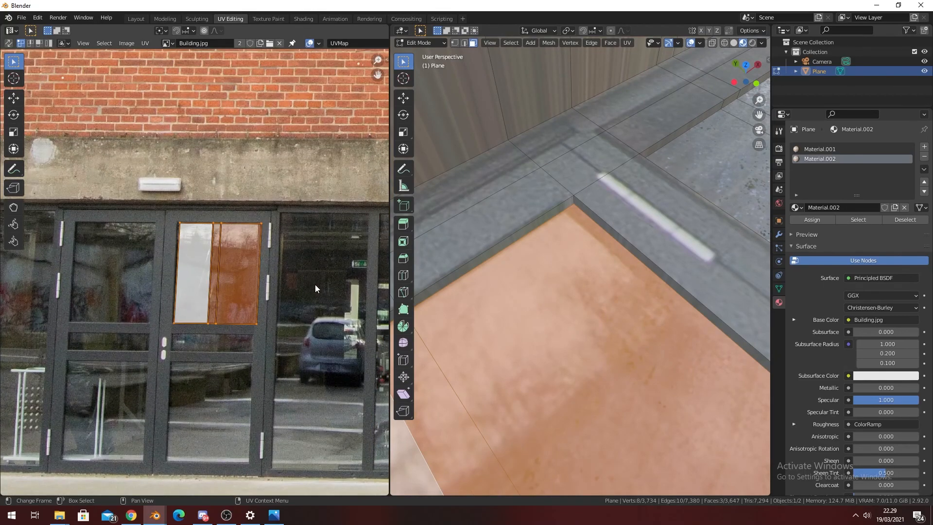
scroll(332, 294, "up", 1)
key("s")
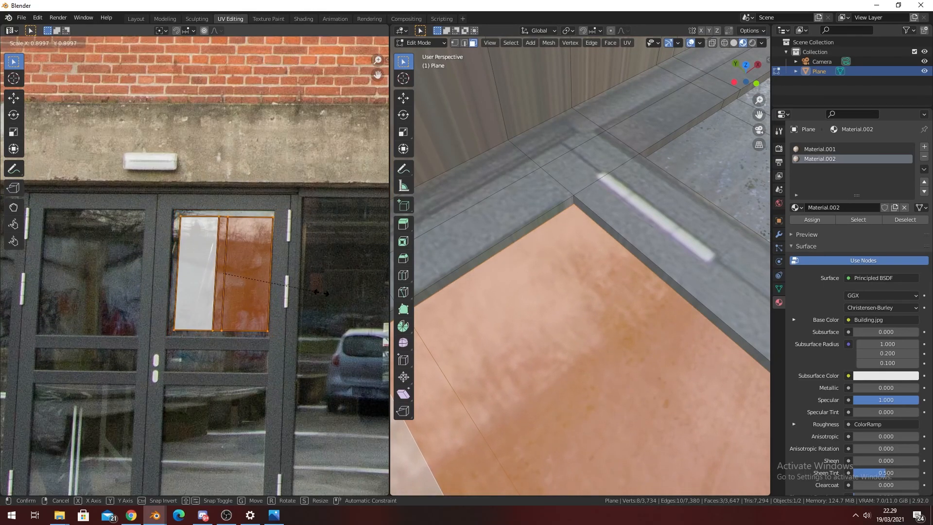
left_click(323, 293)
scroll(582, 257, "down", 5)
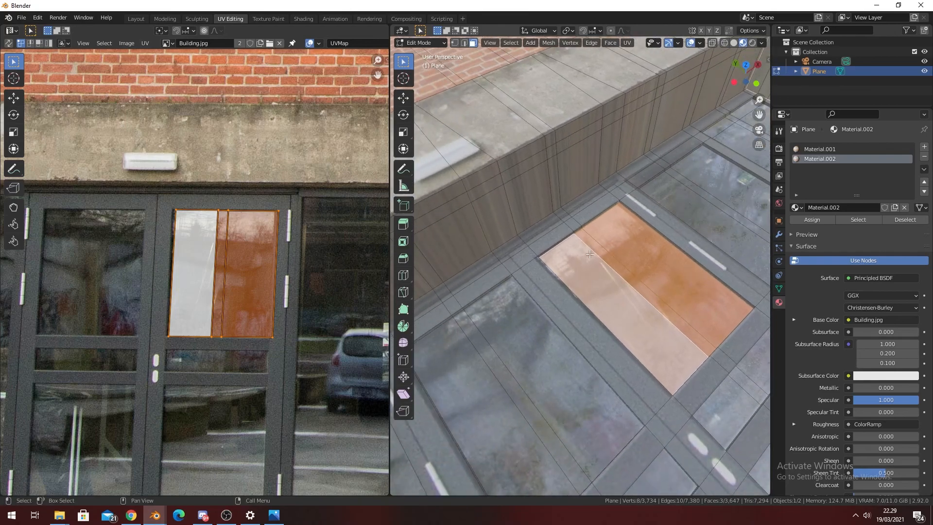
- Select all Material.002 faces and scale their UVs down slightly with the pivot set to Individual Origins
left_click(864, 219)
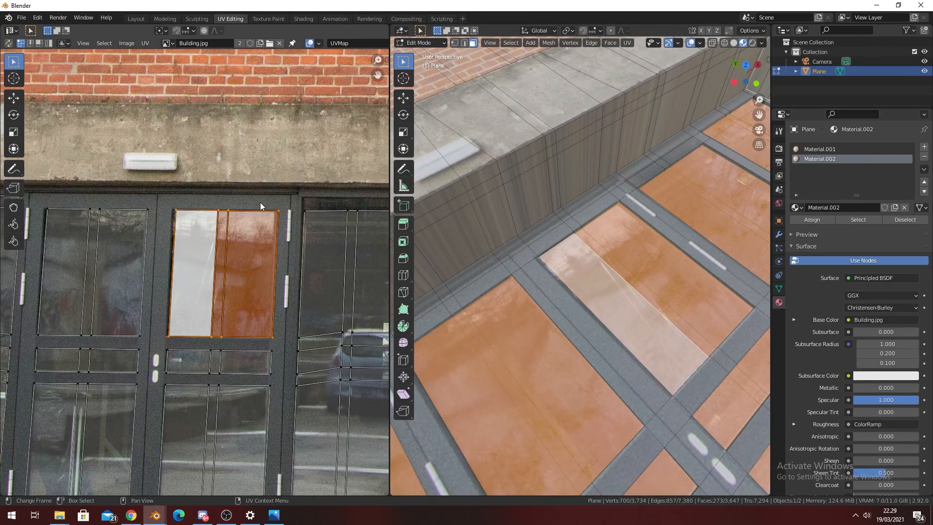
scroll(264, 199, "down", 4)
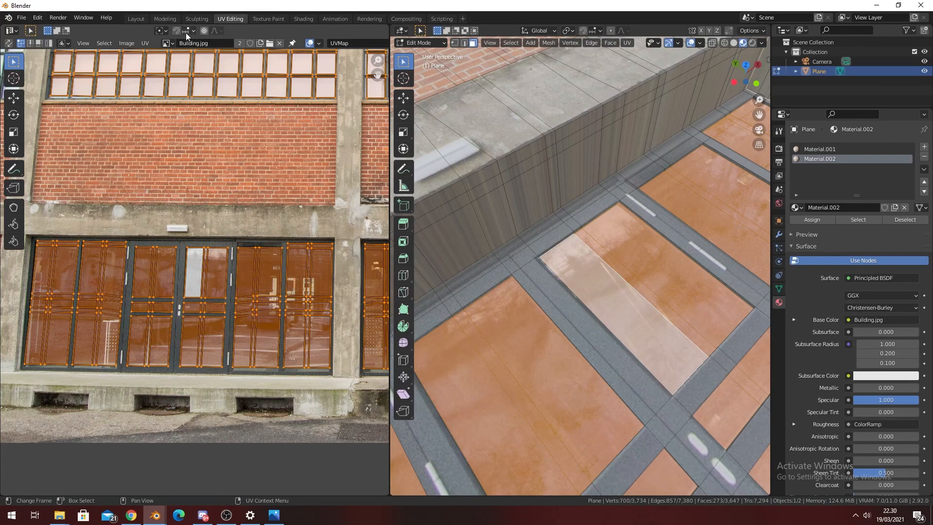
left_click(161, 31)
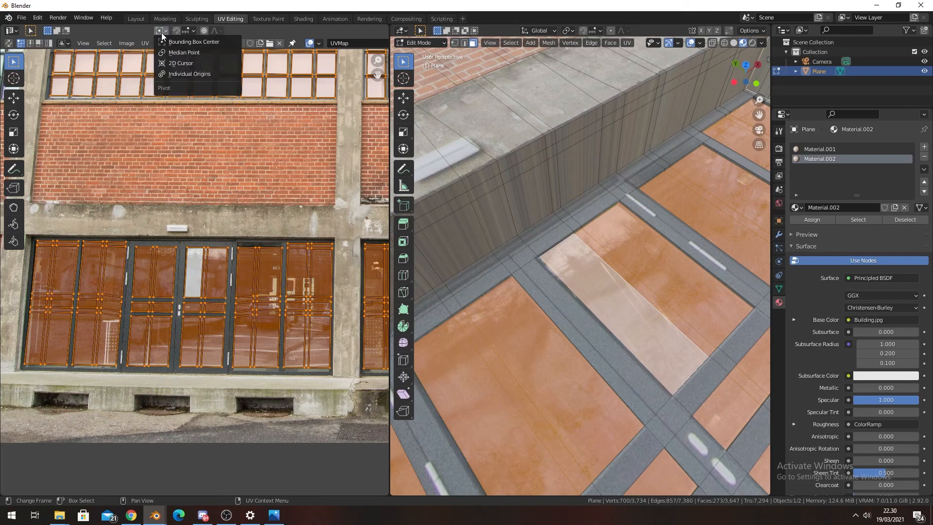
left_click(183, 74)
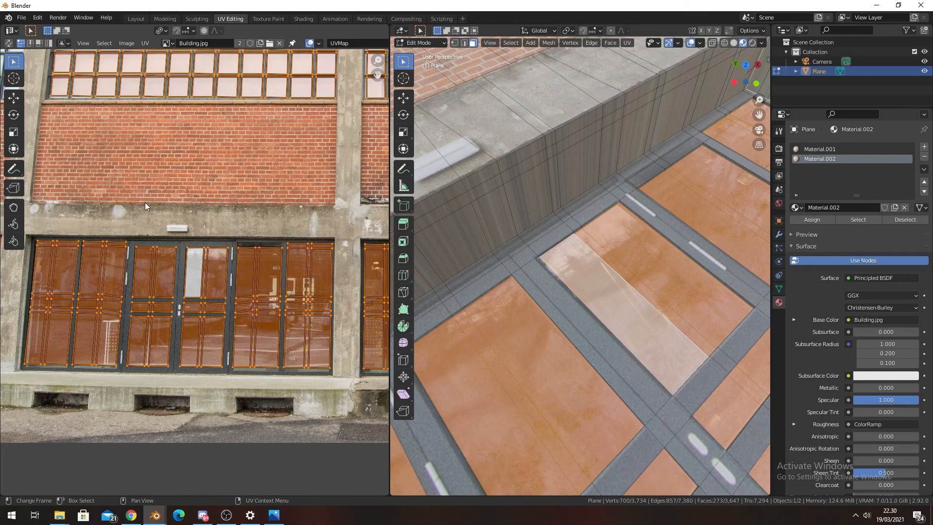
scroll(181, 185, "up", 3)
key("s")
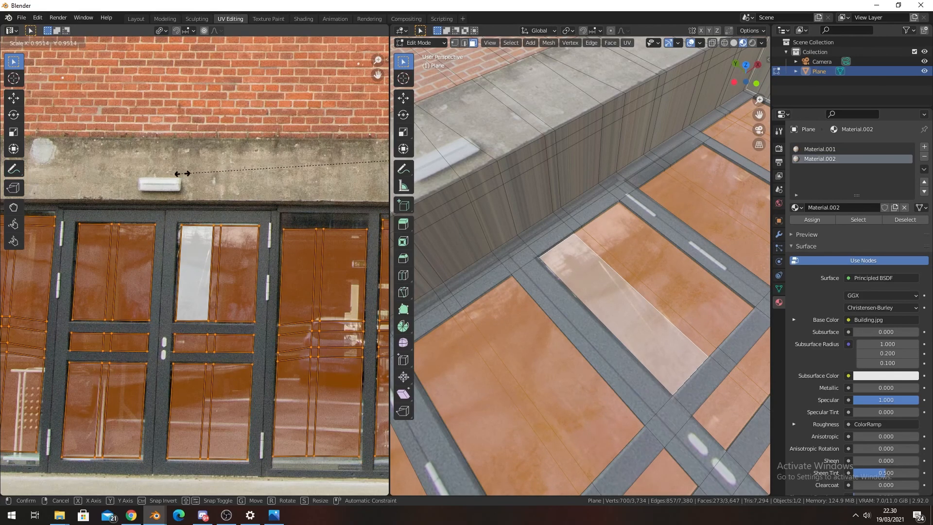
left_click(208, 178)
key("Tab")
middle_click_drag(529, 247, 611, 255)
scroll(598, 258, "up", 4)
- Select the row of side faces on the concrete pillar between the two door recesses
key("Tab")
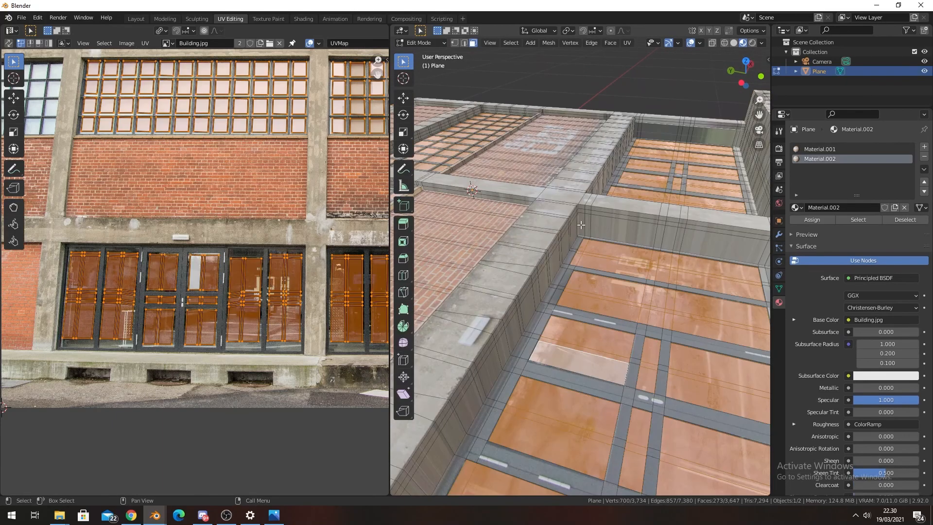
left_click(582, 222)
middle_click_drag(583, 224, 608, 212, "shift")
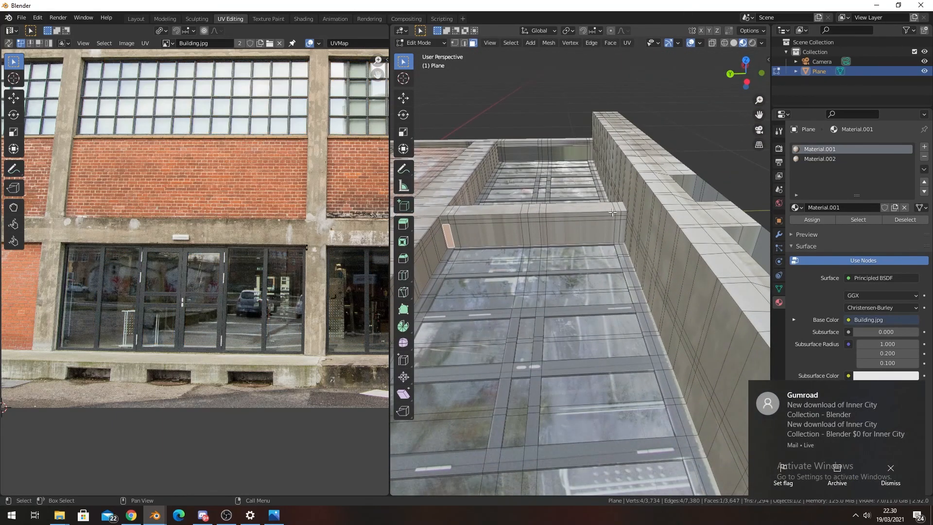
left_click(623, 215, "ctrl+shift")
middle_click_drag(599, 243, 574, 268)
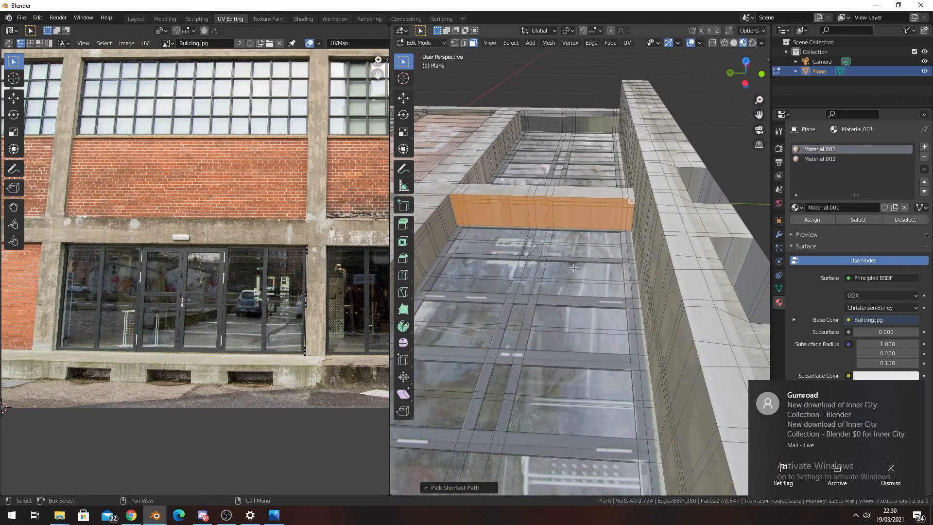
scroll(295, 298, "up", 2)
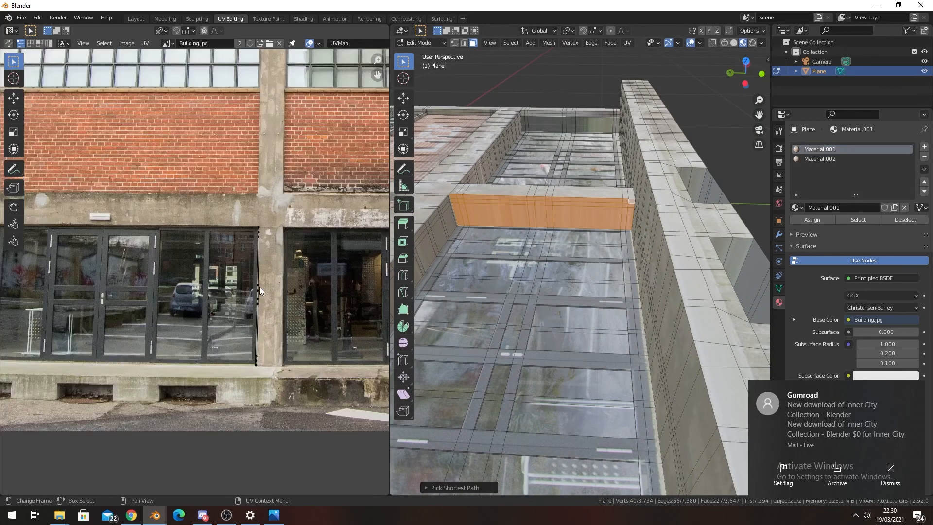
- Unwrap the selected row of side faces on the concrete pillar between the door recesses
middle_click_drag(584, 244, 666, 278, "shift")
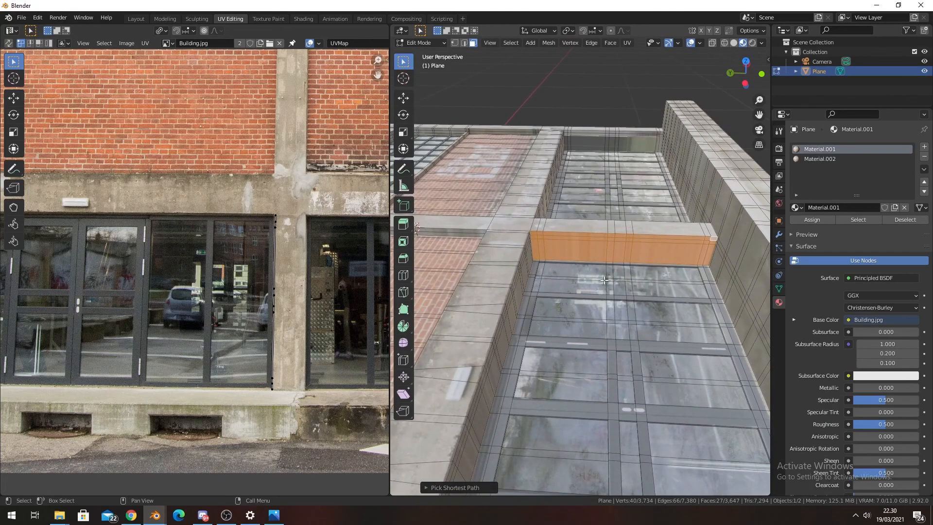
key("u")
left_click(238, 268)
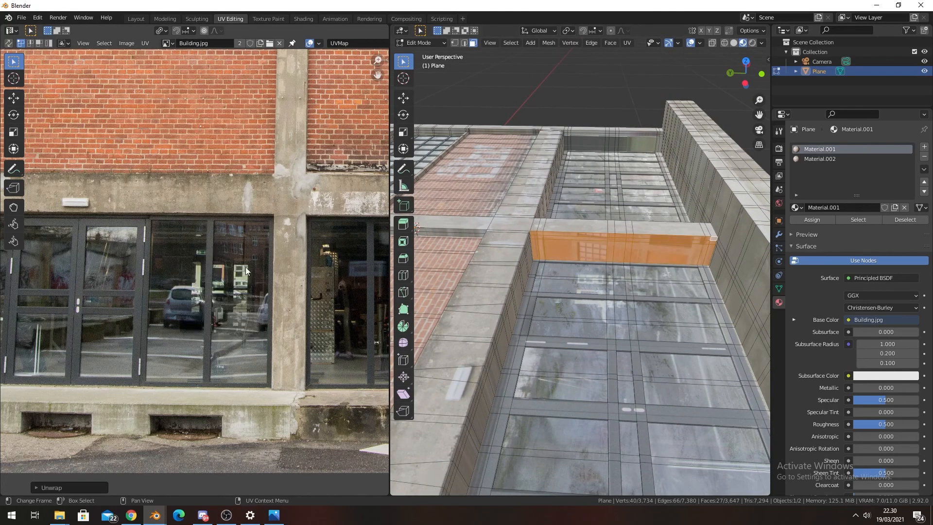
scroll(159, 258, "down", 5)
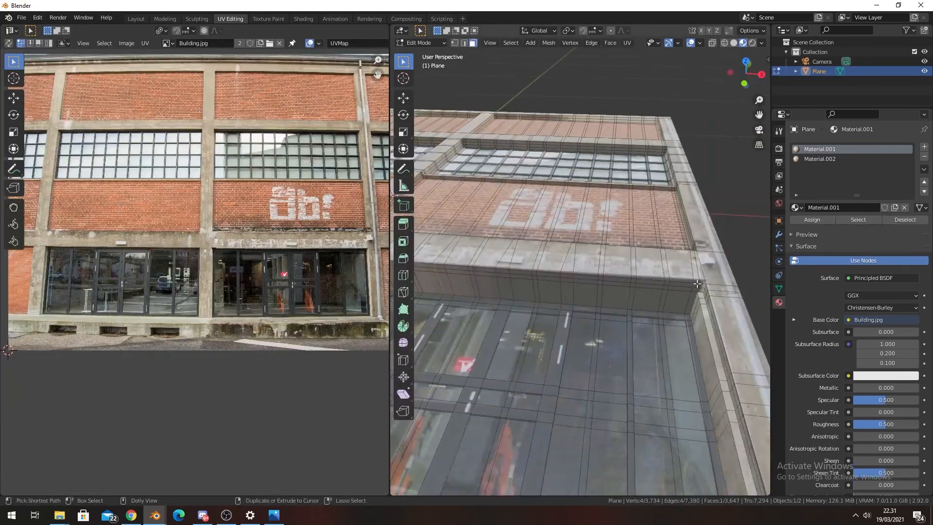
- Examine the textured sides of the beams, ledges and recesses from several angles and through the camera
middle_click_drag(559, 297, 602, 320)
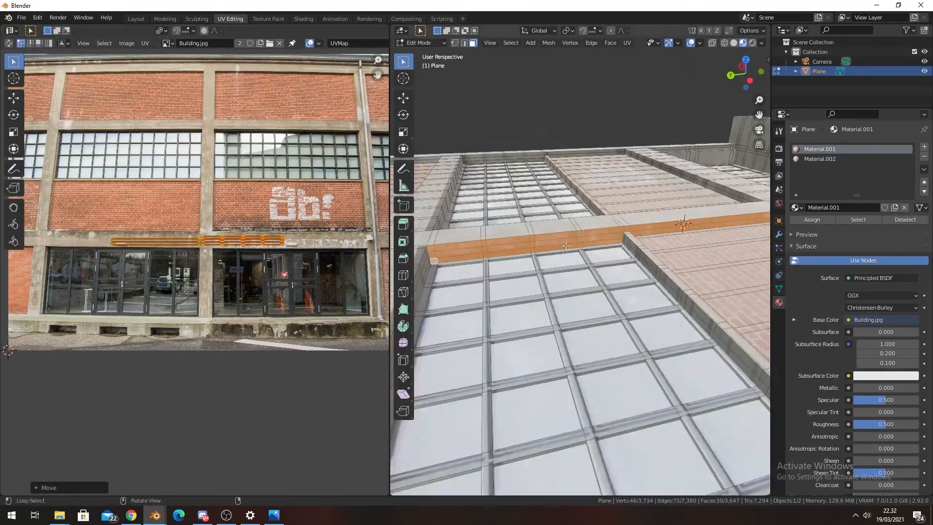
middle_click_drag(515, 253, 471, 218)
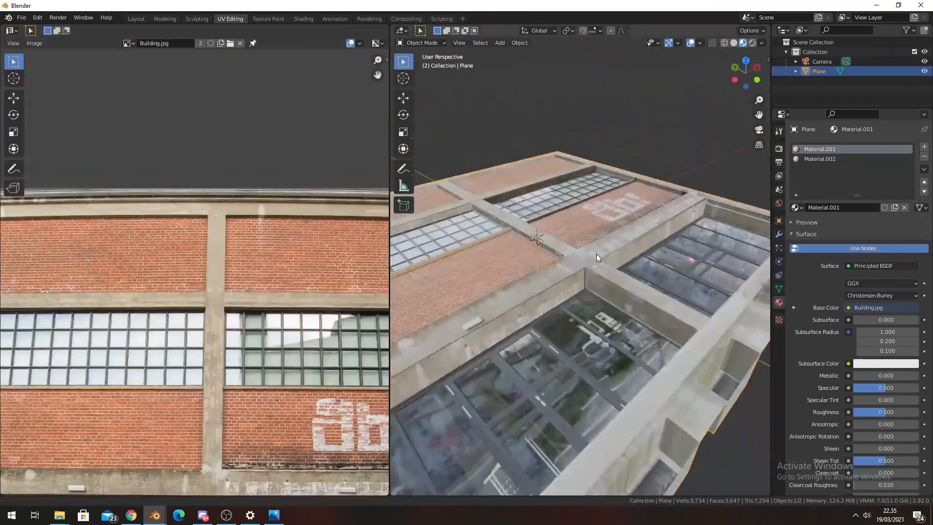
middle_click_drag(597, 253, 656, 255)
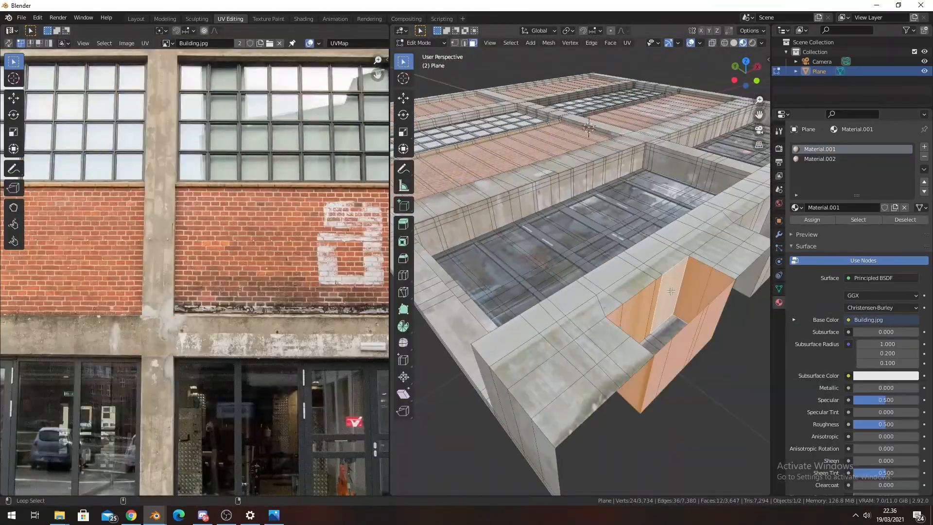
mouse_move(603, 243)
middle_mouse_down()
mouse_move(593, 235)
mouse_move(613, 238)
middle_mouse_up()
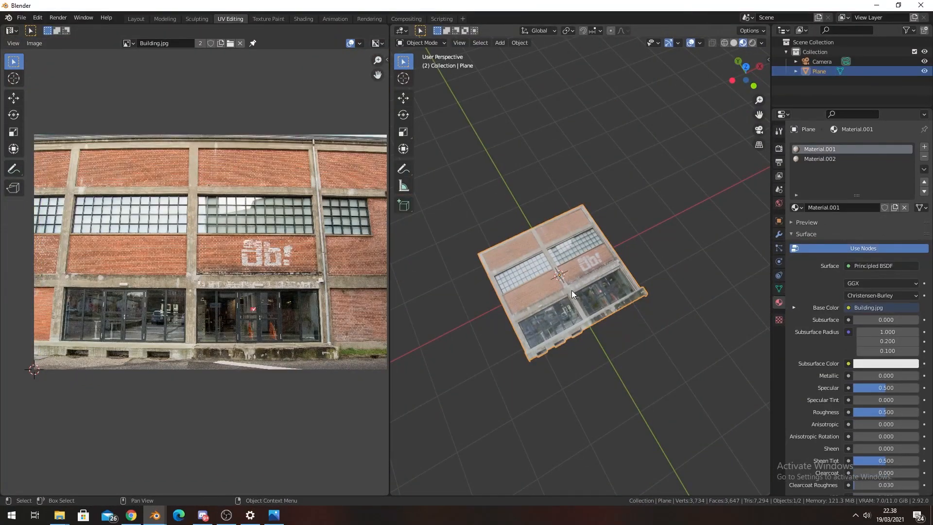
key("KP_0")
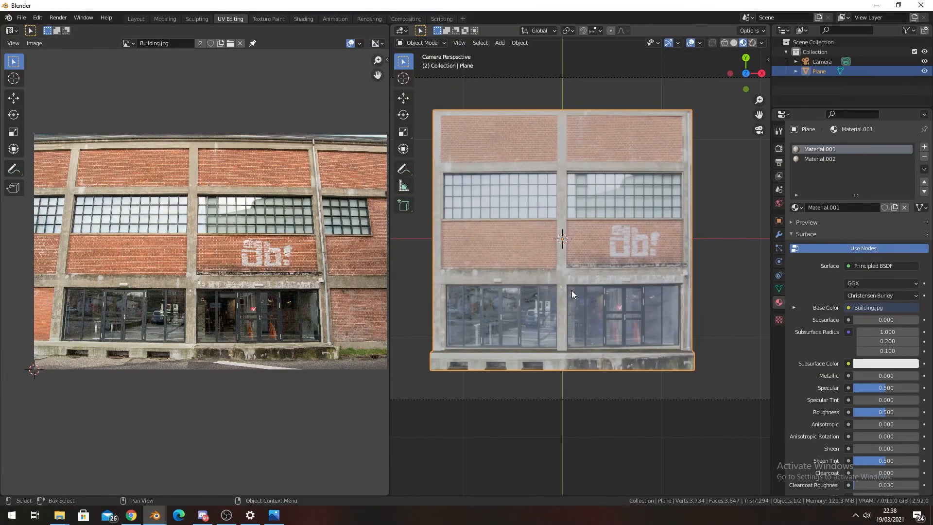
middle_click_drag(572, 290, 629, 258)
scroll(638, 278, "up", 4)
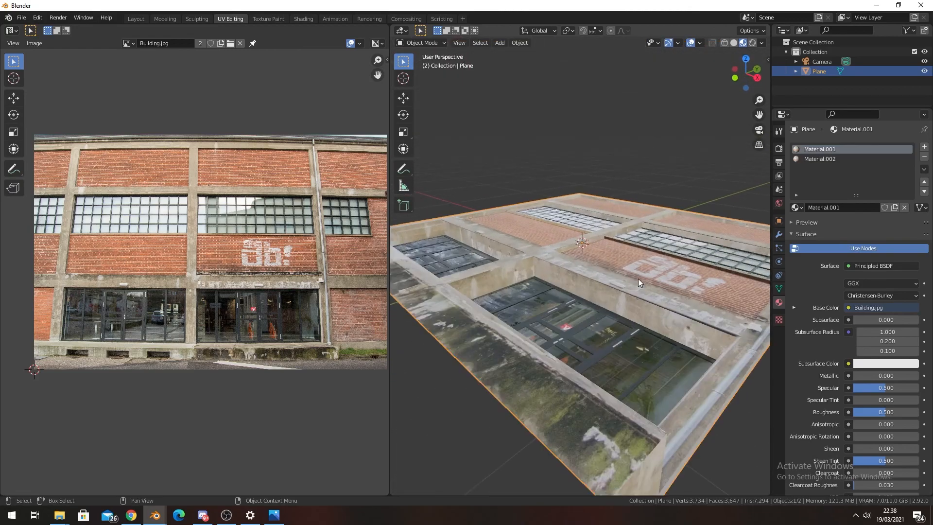
- Add a Bevel modifier to the facade plane
left_click(778, 235)
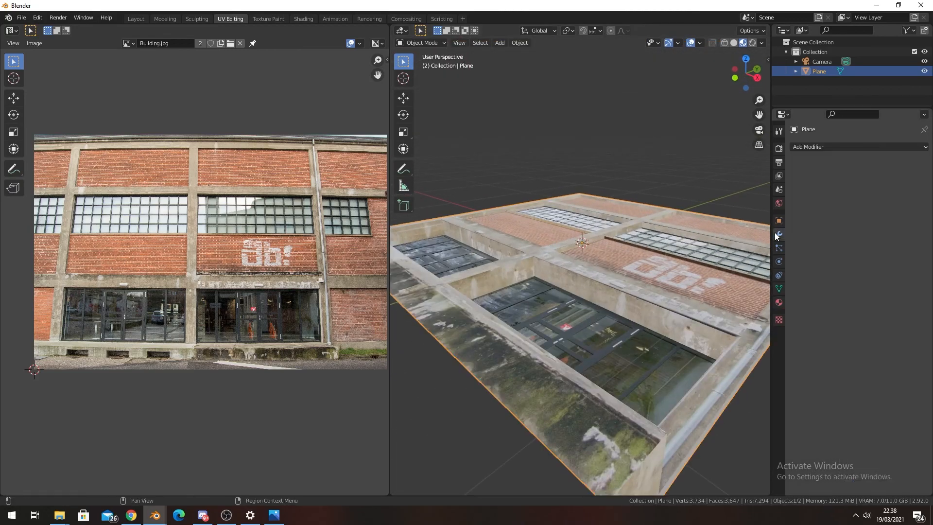
left_click(808, 146)
left_click(762, 184)
mouse_move(625, 272)
middle_mouse_down()
mouse_move(676, 281)
mouse_move(650, 304)
mouse_move(605, 283)
mouse_move(631, 277)
middle_mouse_up()
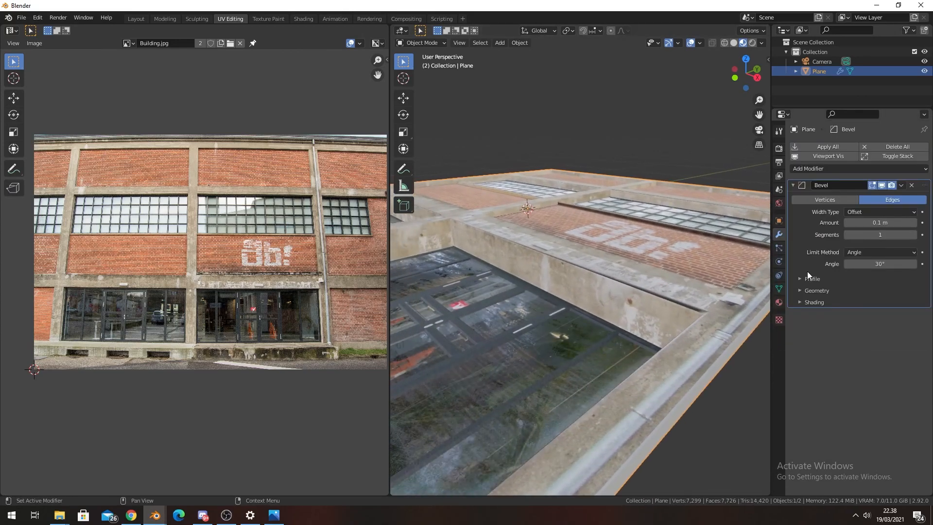
- Set the bevel's angle limit to 50° and amount to 0.005 m, disable Clamp Overlap and increase the segments
left_click(812, 281)
left_click(812, 280)
left_click(819, 290)
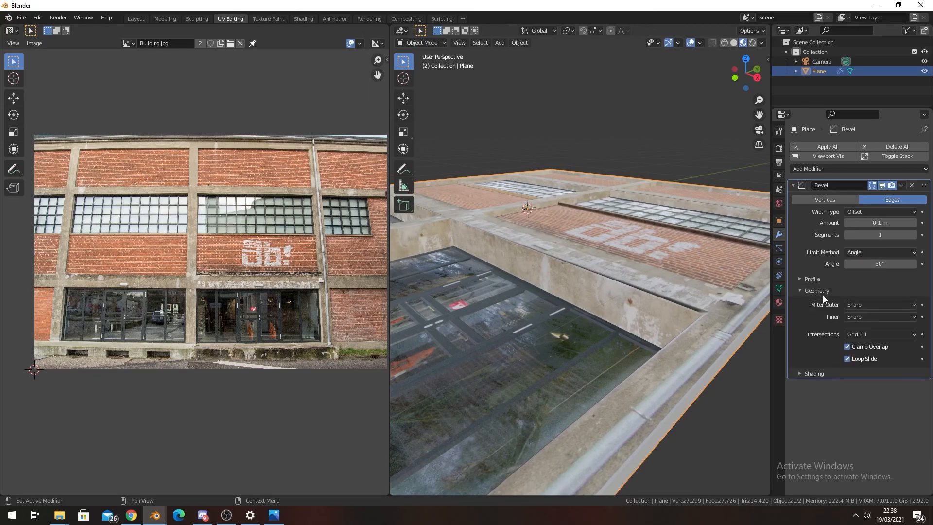
left_click(848, 350)
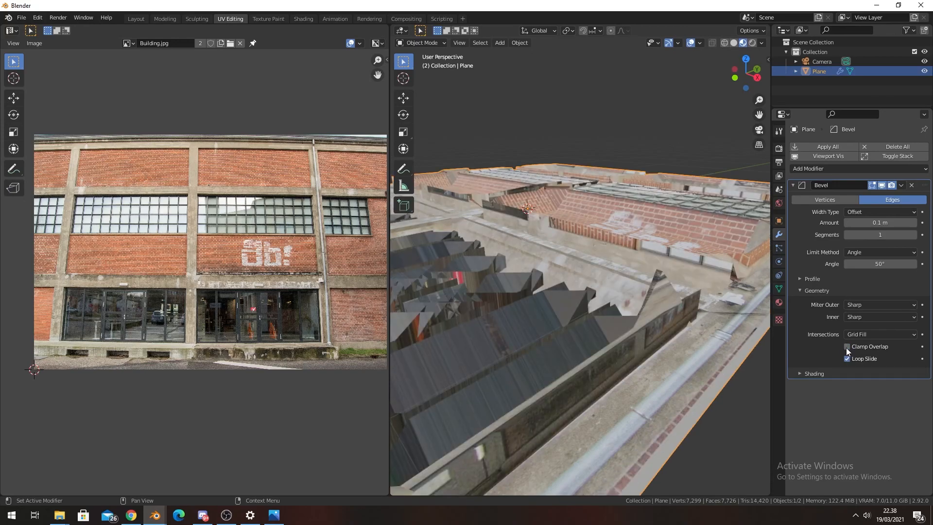
left_click_drag(880, 222, 837, 223)
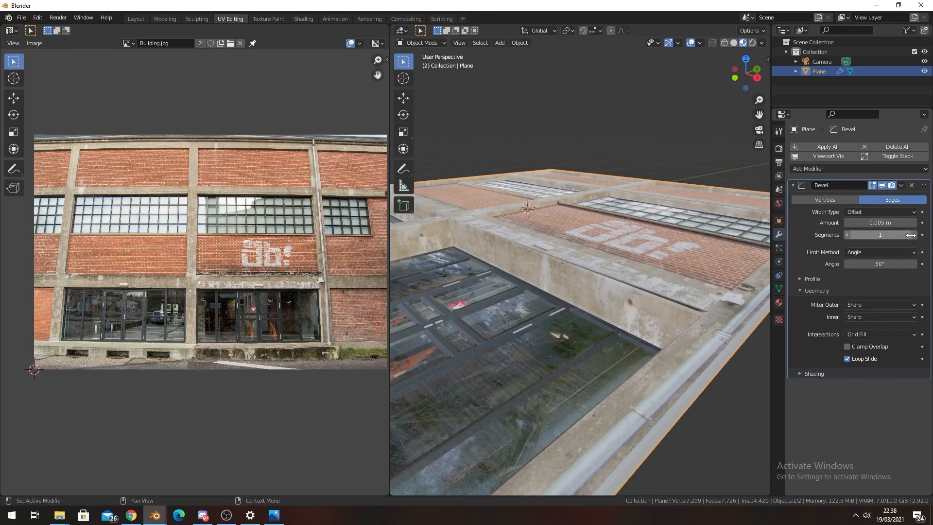
left_click_drag(880, 235, 887, 235)
- Enable Auto Smooth at 30° in the plane's normals settings and apply smooth shading to the object
left_click(779, 289)
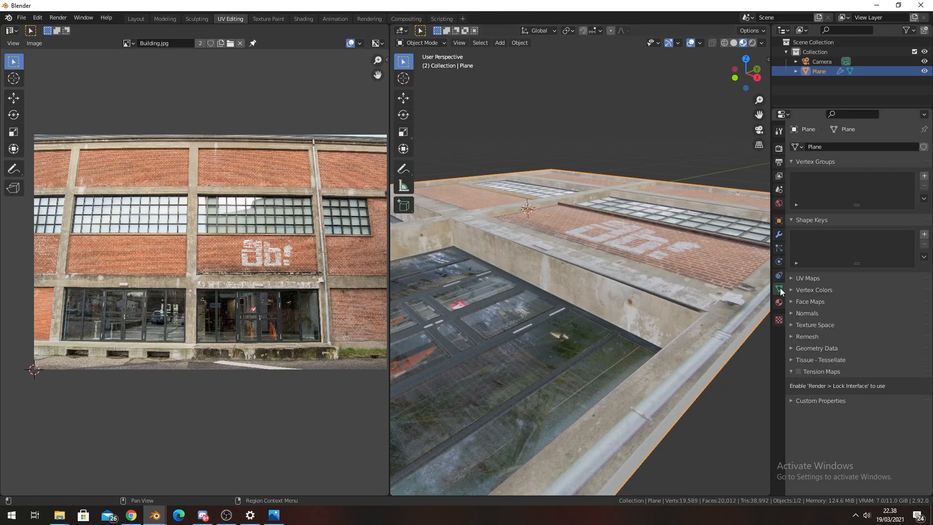
left_click(809, 336)
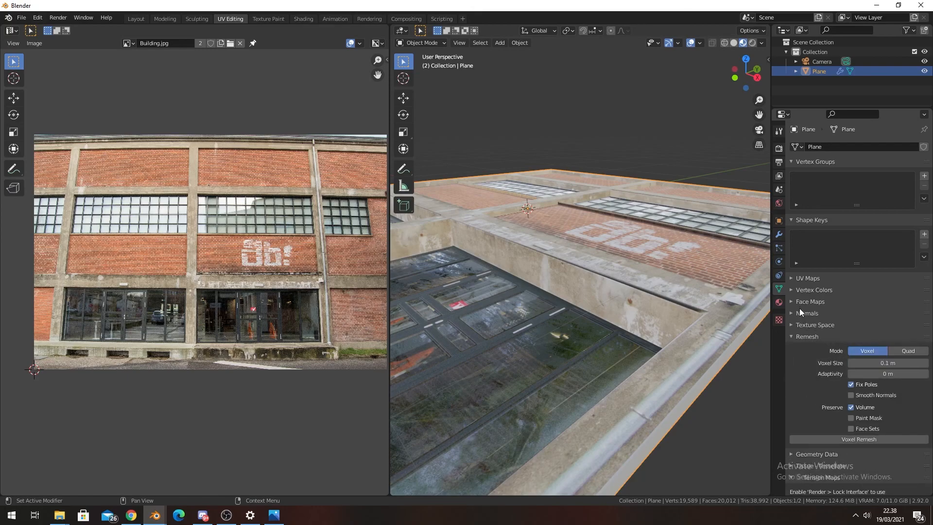
left_click(802, 312)
left_click(847, 327)
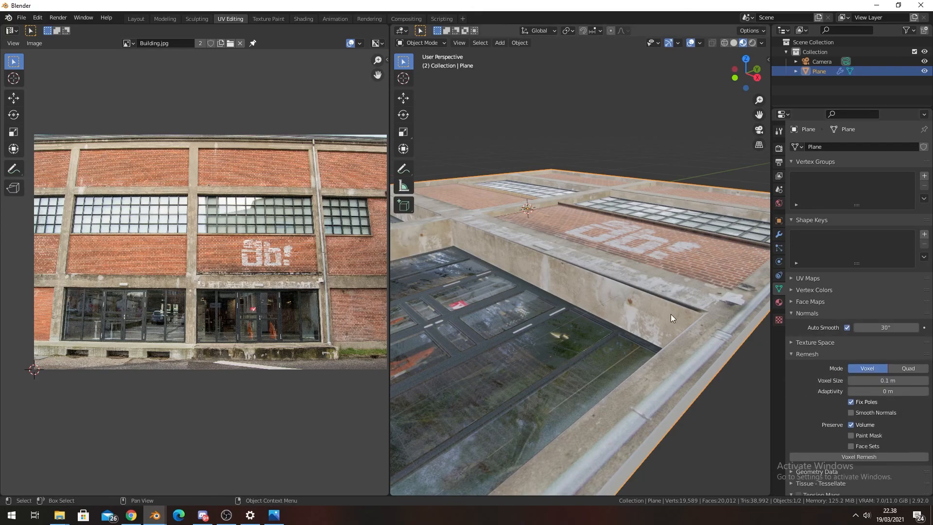
right_click(671, 314)
left_click(670, 314)
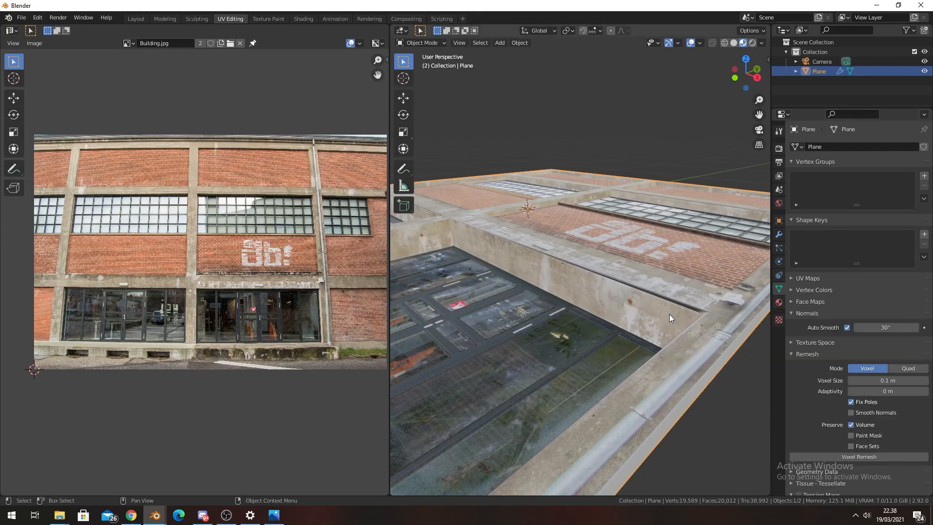
- Examine the beveled, smooth-shaded facade up close and from a distance
scroll(597, 329, "down", 5)
middle_click_drag(553, 294, 617, 340)
scroll(611, 311, "up", 8)
scroll(632, 310, "down", 6)
scroll(576, 224, "down", 2)
middle_click_drag(567, 217, 627, 291, "shift")
scroll(583, 161, "up", 2)
- Switch to the Shading workspace and display the facade at an angle with rendered viewport shading
left_click(303, 18)
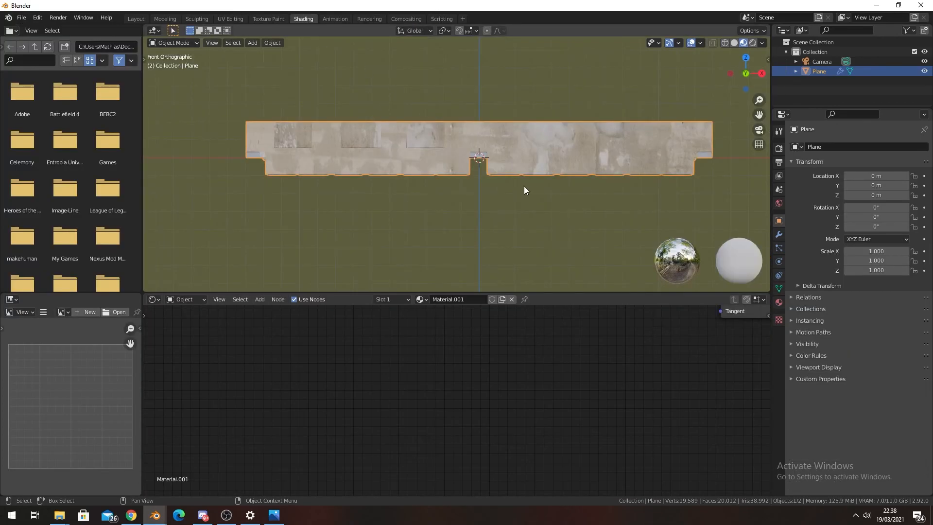
scroll(515, 182, "down", 4)
mouse_move(489, 174)
middle_mouse_down()
mouse_move(500, 223)
mouse_move(474, 193)
mouse_move(497, 197)
middle_mouse_up()
key("KP_0")
scroll(499, 224, "up", 2)
scroll(467, 173, "up", 3)
scroll(467, 173, "up", 2)
key("z")
middle_click_drag(473, 162, 538, 165, "shift")
scroll(537, 165, "up", 1)
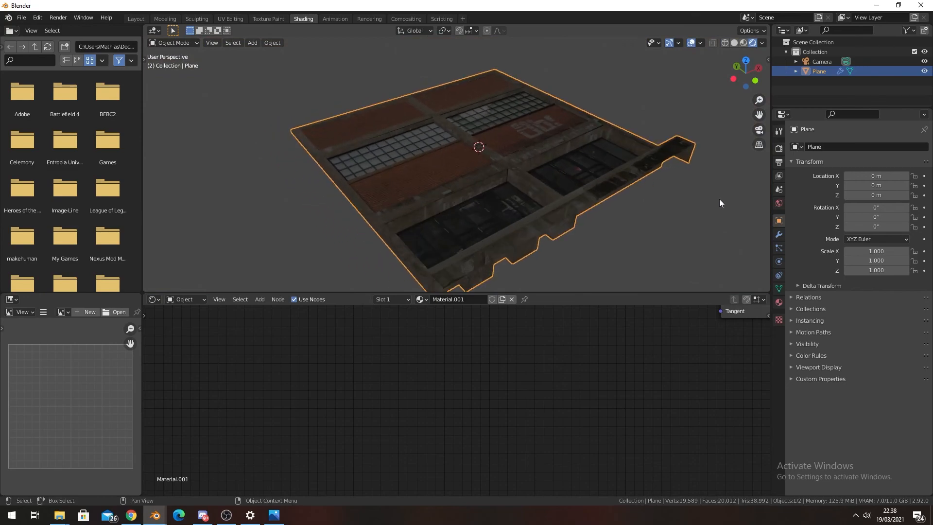
- Set the render engine to Cycles and change the rendering device from CPU to GPU
left_click(779, 148)
left_click(873, 147)
left_click(867, 179)
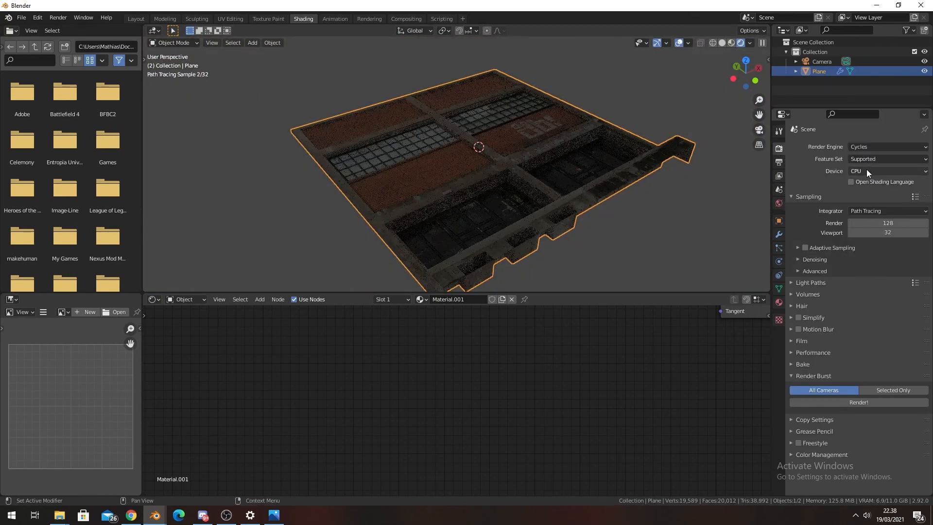
left_click(867, 171)
left_click(855, 193)
- Enable the HDRI handler for the world and choose the Studio Small 03 environment
left_click(779, 203)
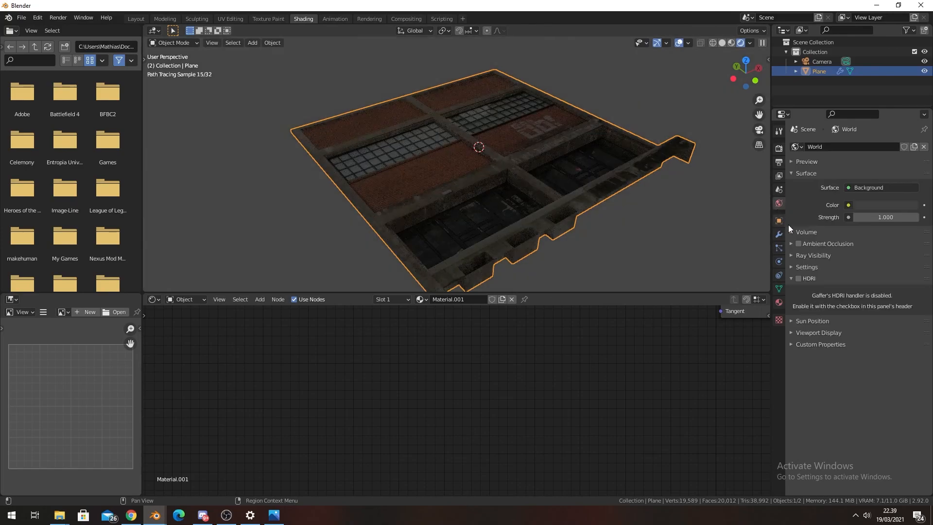
left_click(799, 278)
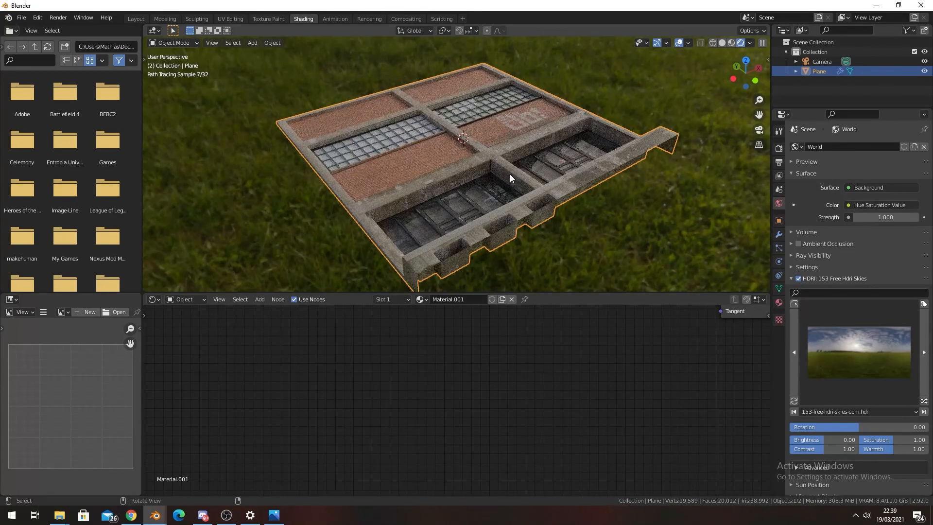
scroll(510, 173, "up", 3)
left_click(814, 317)
left_click(856, 321)
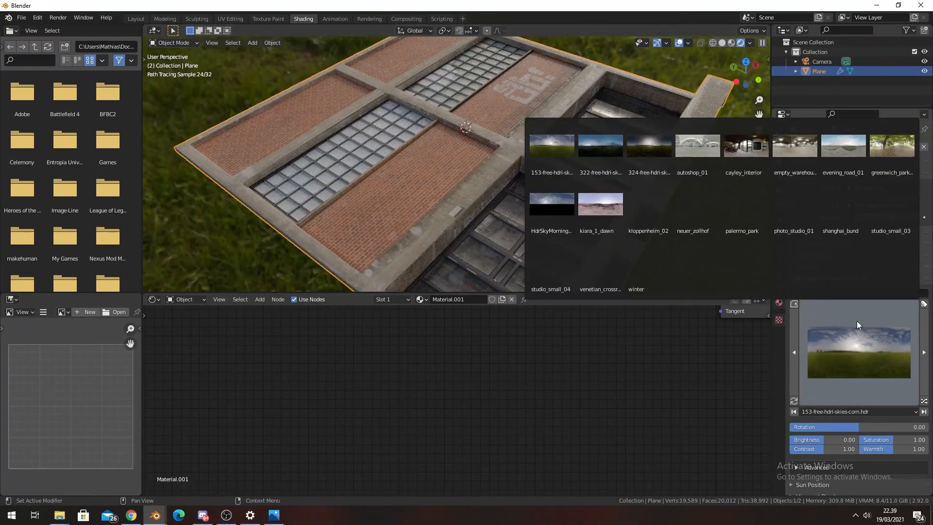
left_click(884, 209)
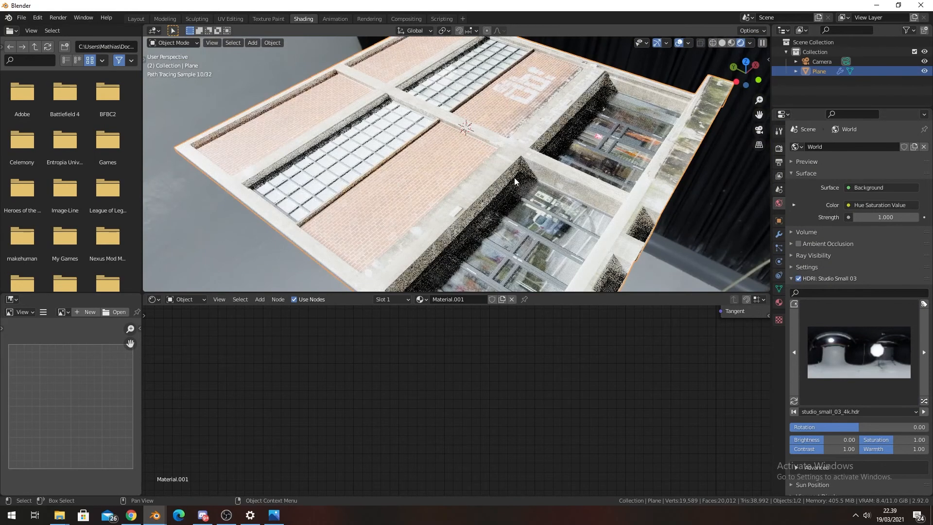
- Lower the HDRI brightness to -2.22 and check the reflections on the door glass up close
middle_click_drag(569, 168, 514, 167)
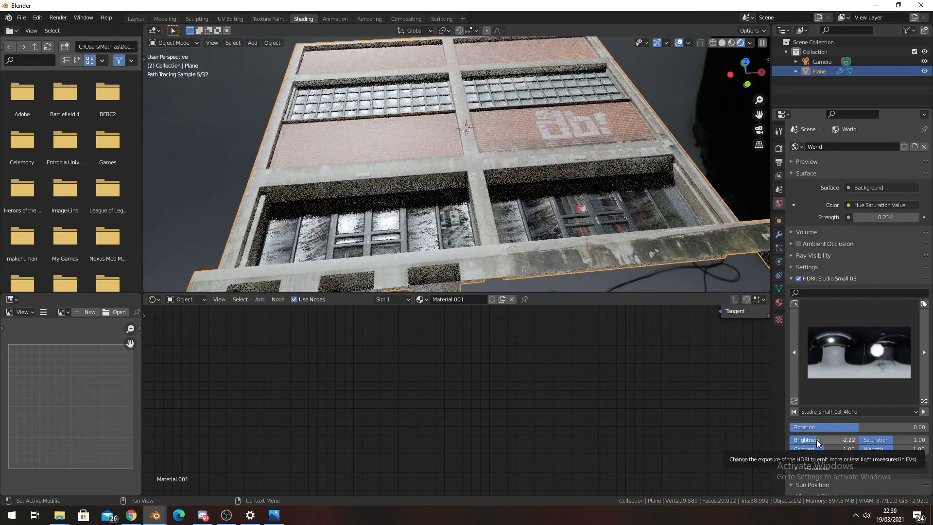
mouse_move(605, 276)
middle_mouse_down()
mouse_move(536, 237)
mouse_move(503, 190)
middle_mouse_up()
scroll(512, 154, "up", 3)
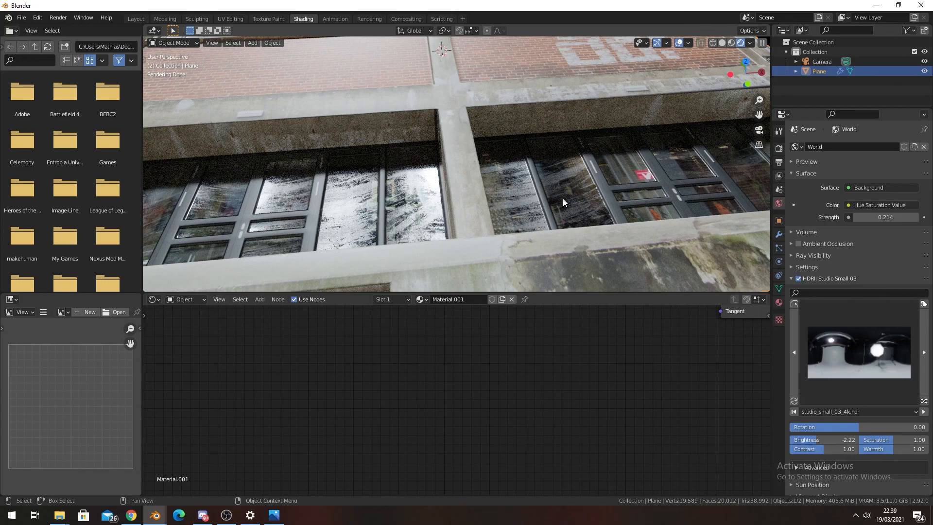
- Select all faces assigned to Material.002 in Edit Mode and open the operator search
left_click(779, 303)
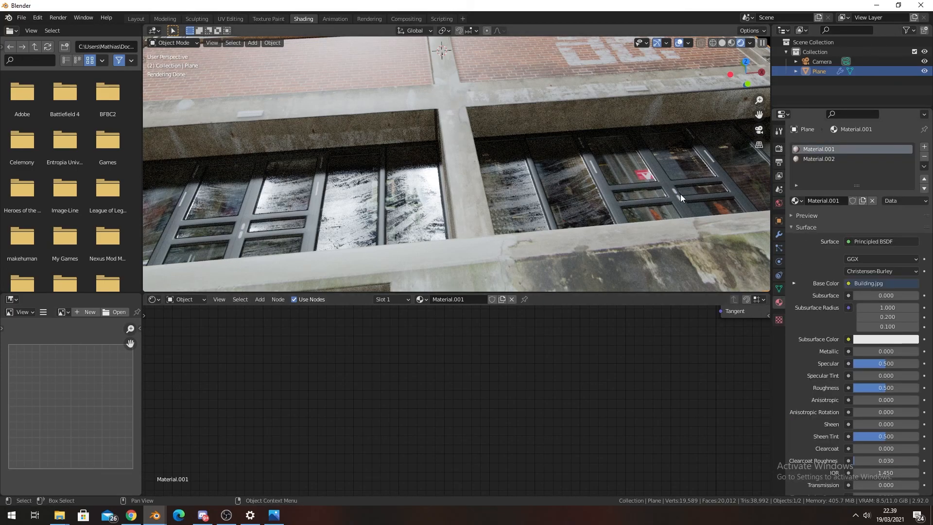
left_click(809, 159)
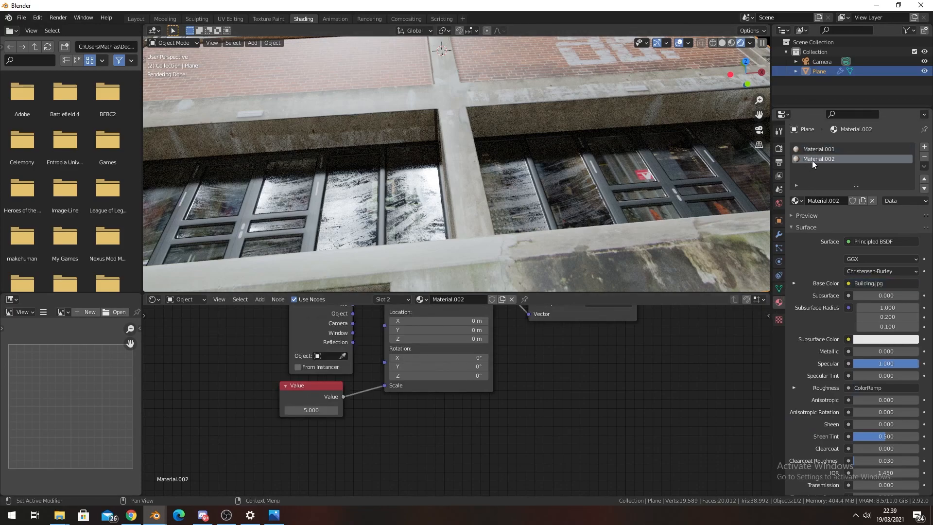
key("Tab")
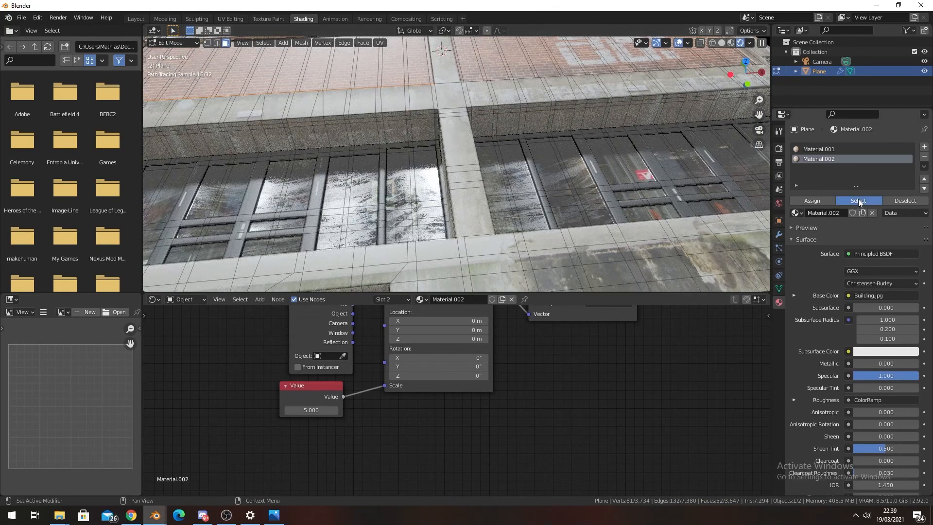
left_click(858, 201)
scroll(602, 164, "down", 4)
scroll(602, 165, "up", 4)
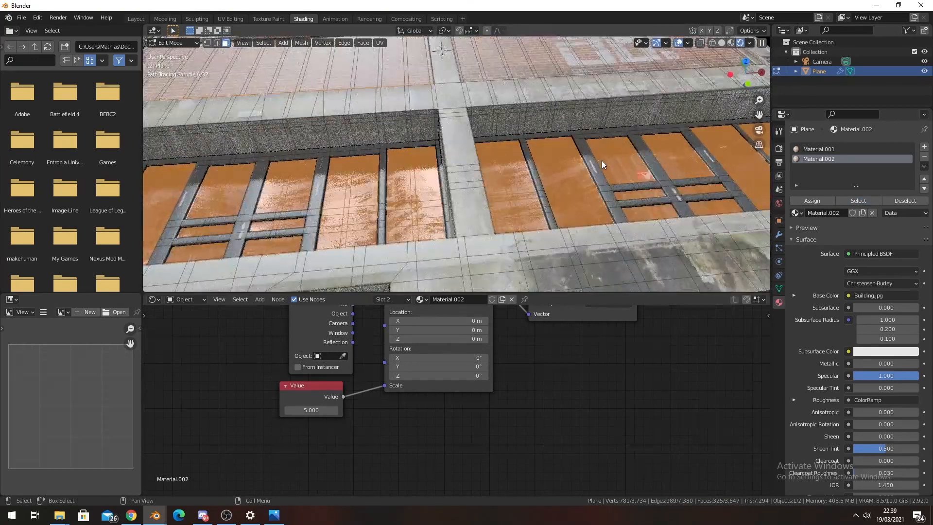
key("F3")
type("smo")
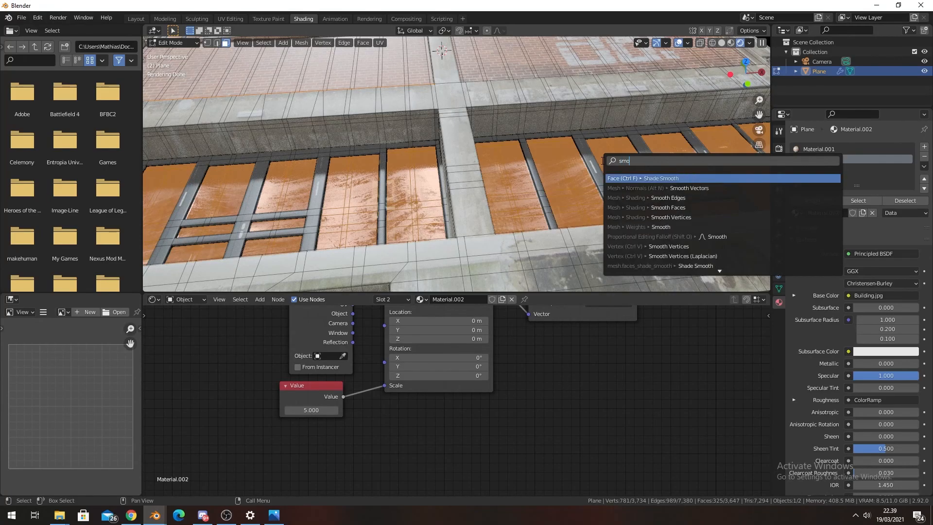
key("Down")
key("Down")
key("Up")
key("Up")
type("othb")
key("BackSpace")
key("BackSpace")
key("BackSpace")
key("BackSpace")
key("BackSpace")
key("BackSpace")
- Apply Flat Faces shading to the selected glass faces and return to Object Mode
type("flaty")
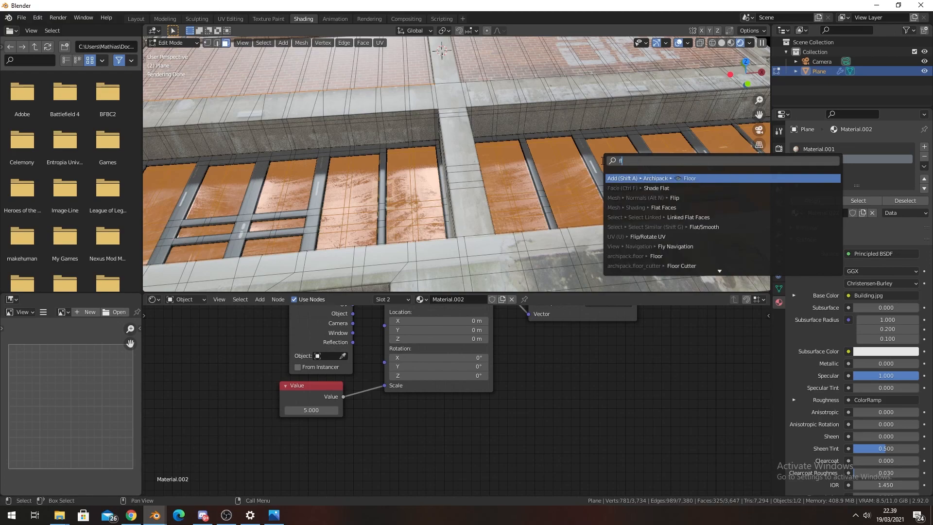
key("BackSpace")
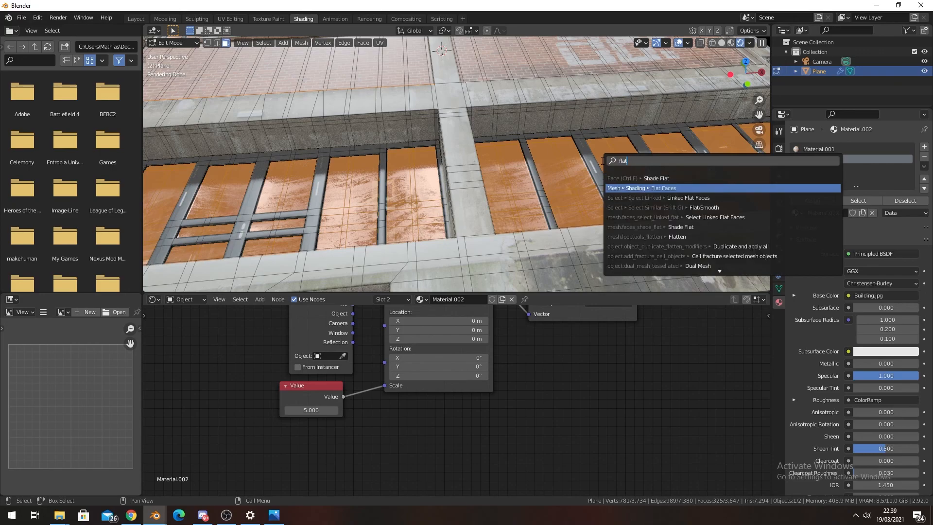
key("Return")
key("Tab")
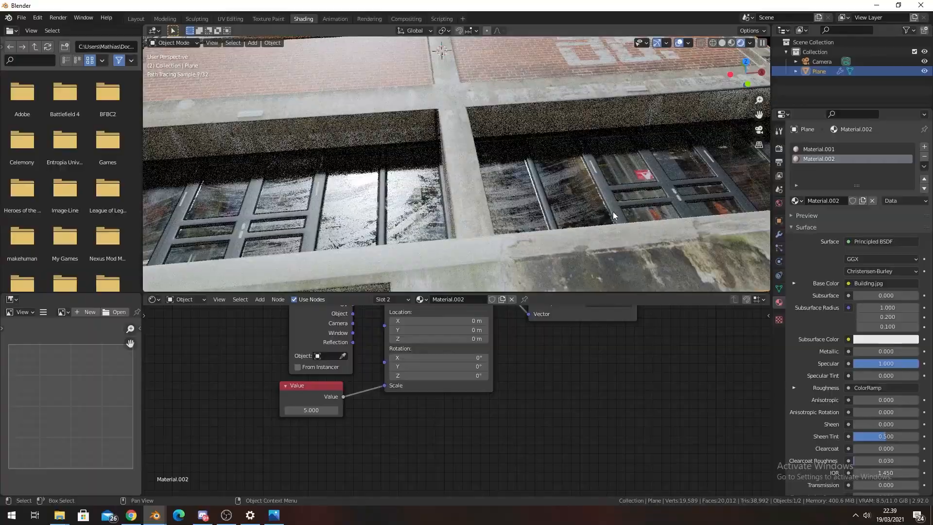
- Set the Bevel modifier's amount to 0.001 m and check the door frames up close
mouse_move(460, 191)
middle_mouse_down()
mouse_move(485, 141)
mouse_move(500, 214)
middle_mouse_up()
scroll(477, 214, "up", 4)
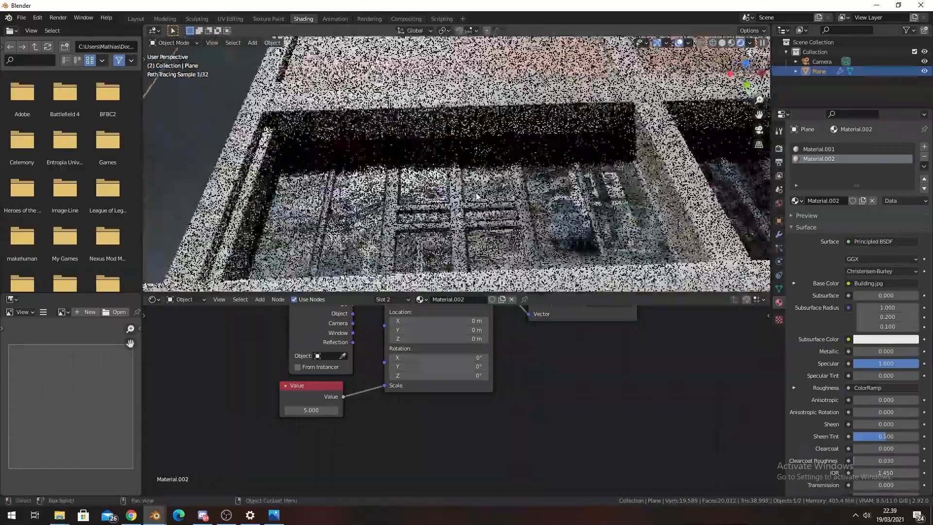
middle_click_drag(555, 270, 555, 248, "shift")
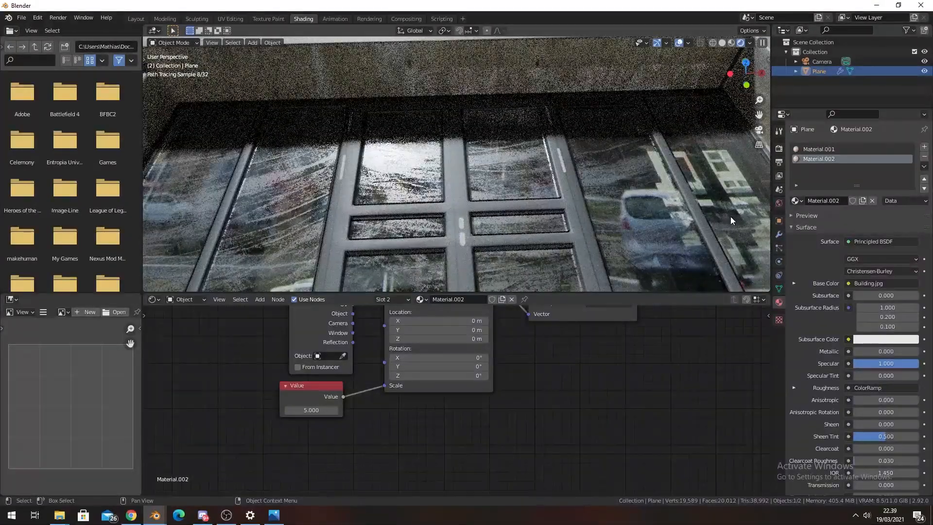
left_click(779, 235)
left_click_drag(879, 222, 848, 222)
left_click(879, 222)
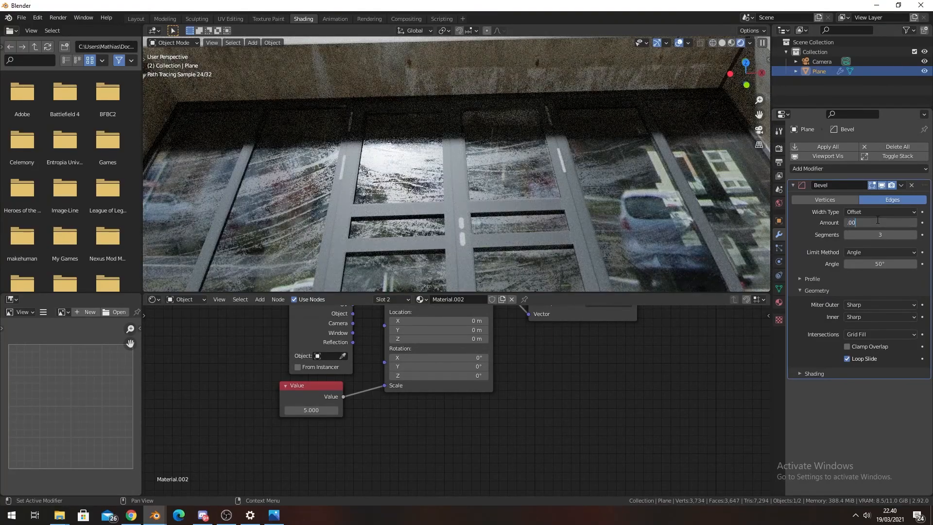
key("Return")
scroll(497, 194, "down", 3)
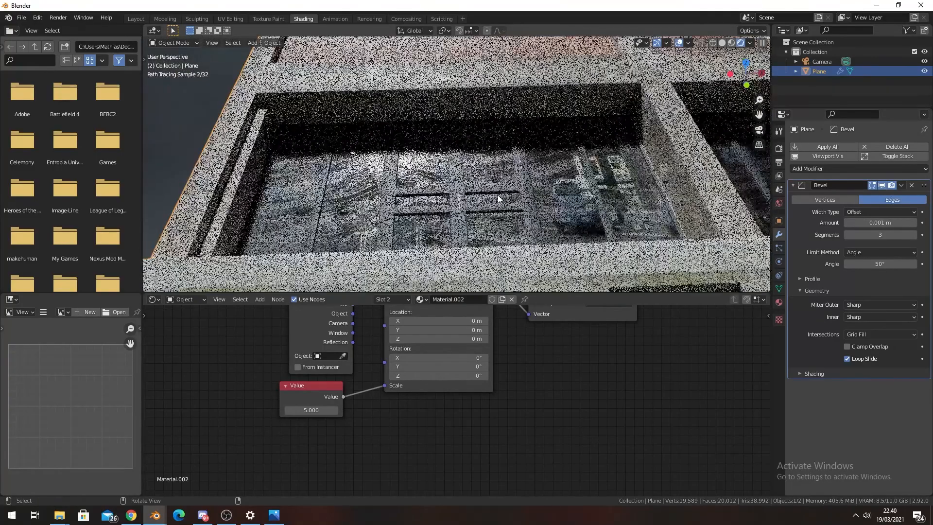
middle_click_drag(497, 194, 531, 188)
scroll(523, 176, "up", 4)
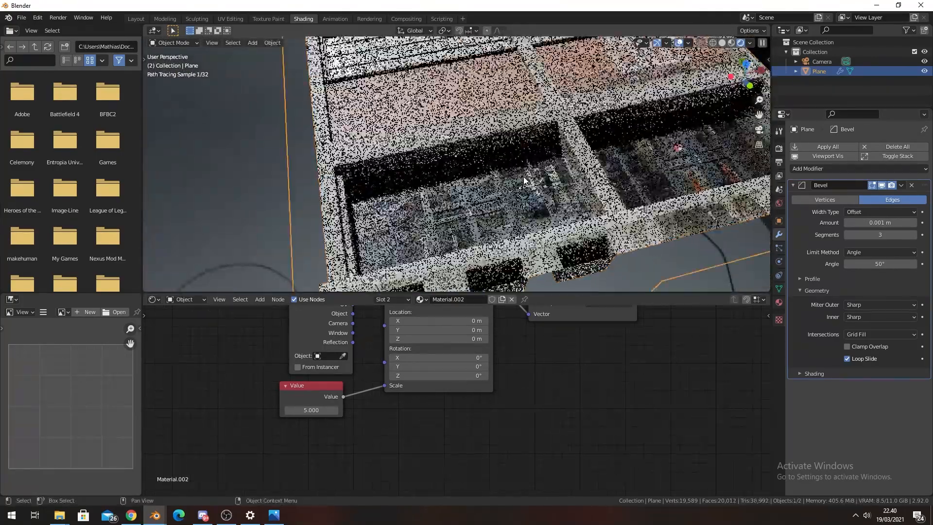
scroll(508, 348, "down", 5)
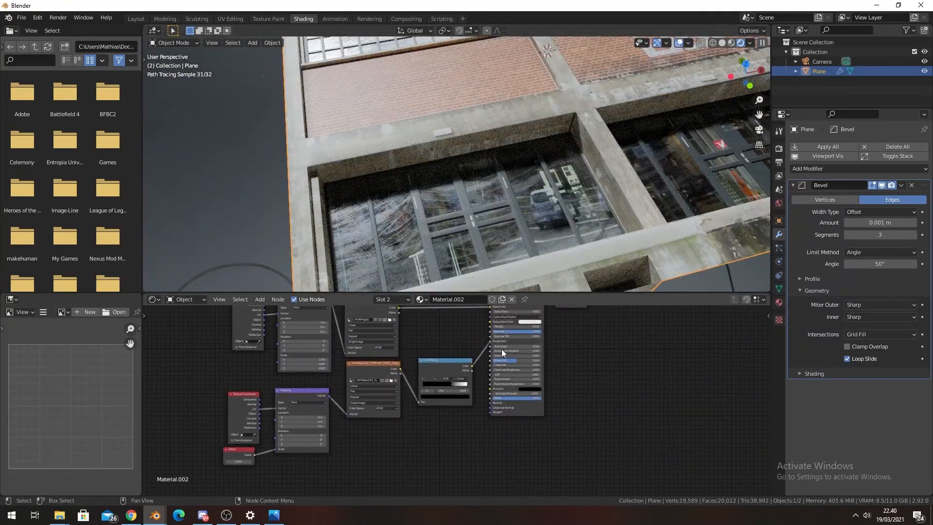
- Switch to Material.001 and move its texture nodes away from the Principled BSDF to make room
left_click(779, 302)
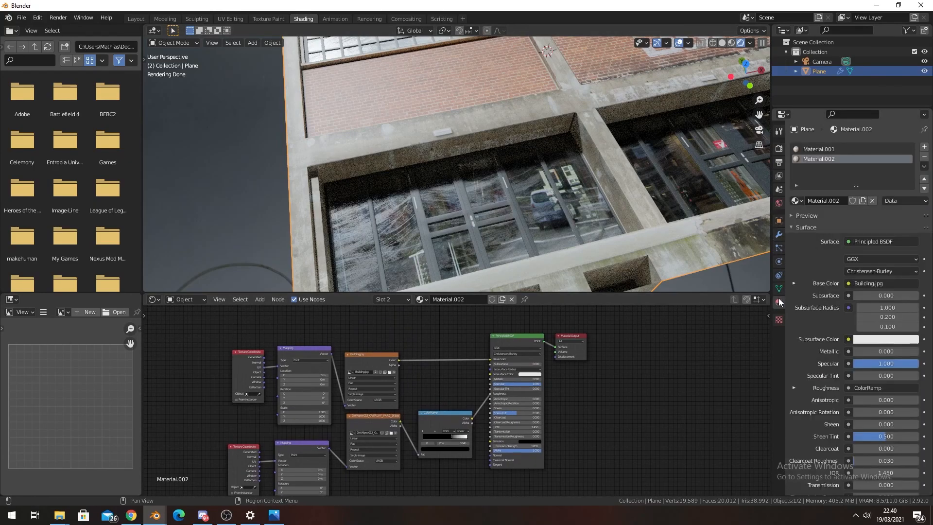
left_click(806, 149)
scroll(421, 427, "up", 4)
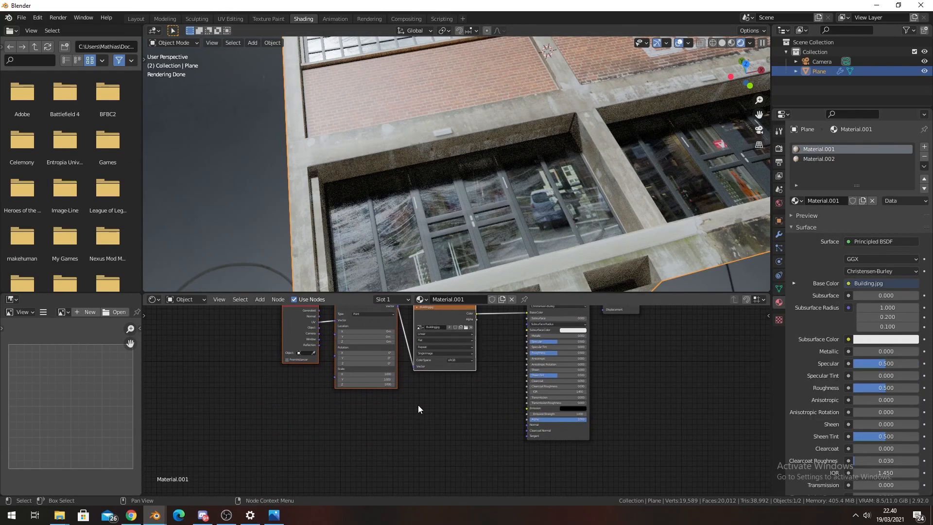
key("g")
left_click(272, 421)
middle_click_drag(309, 346, 421, 379)
scroll(423, 365, "up", 5)
left_click_drag(396, 338, 398, 353)
left_click(394, 342)
middle_click_drag(552, 371, 474, 352)
- Add a ColorRamp node and connect the Building.jpg Color output to its Fac input
key("shift+a")
type("color")
left_click(492, 380)
left_click(449, 345)
left_click_drag(372, 332, 417, 384)
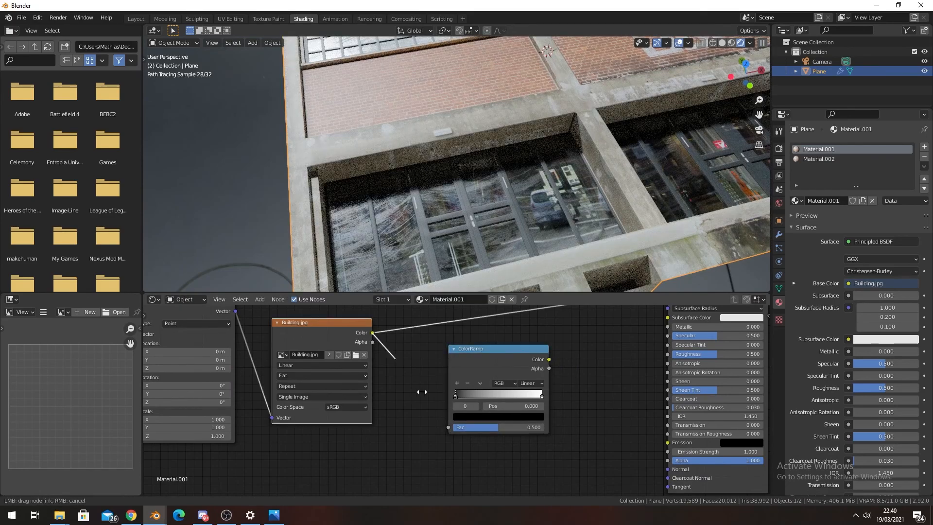
left_click_drag(449, 428, 448, 427)
- Preview the ColorRamp output on the facade and examine the grayscale contrast of the bricks and concrete
left_click(490, 357, "ctrl+shift")
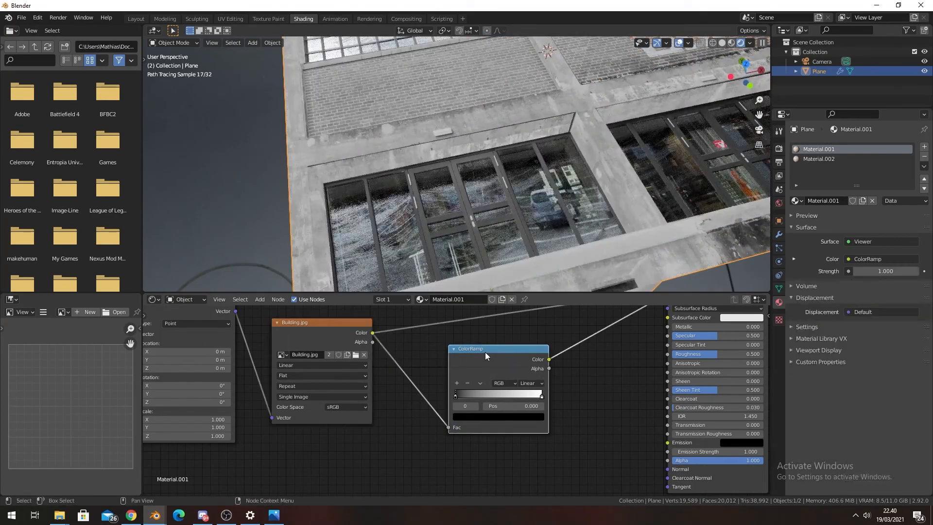
middle_click_drag(487, 352, 463, 362)
scroll(520, 101, "down", 3)
mouse_move(521, 140)
middle_mouse_down("shift")
mouse_move(513, 163)
mouse_move(547, 185)
mouse_move(503, 170)
middle_mouse_up("shift")
scroll(470, 377, "up", 2)
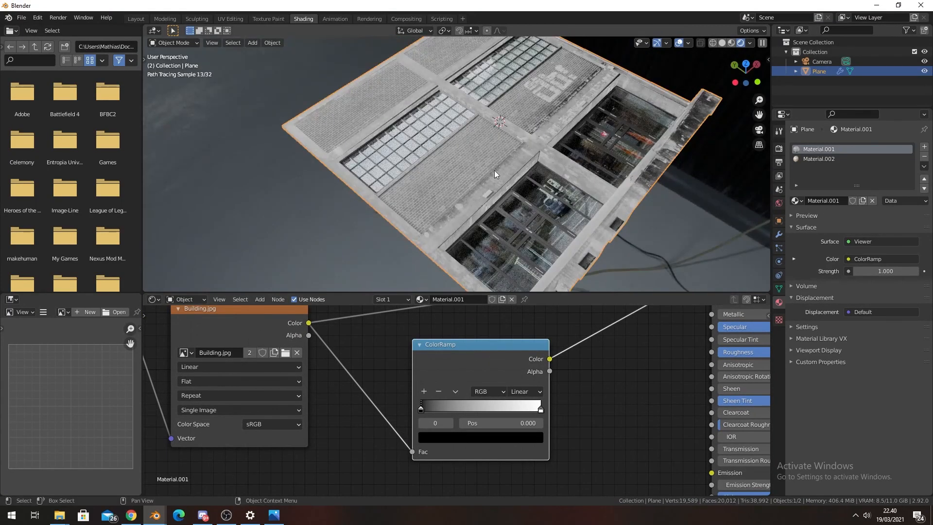
scroll(461, 194, "up", 5)
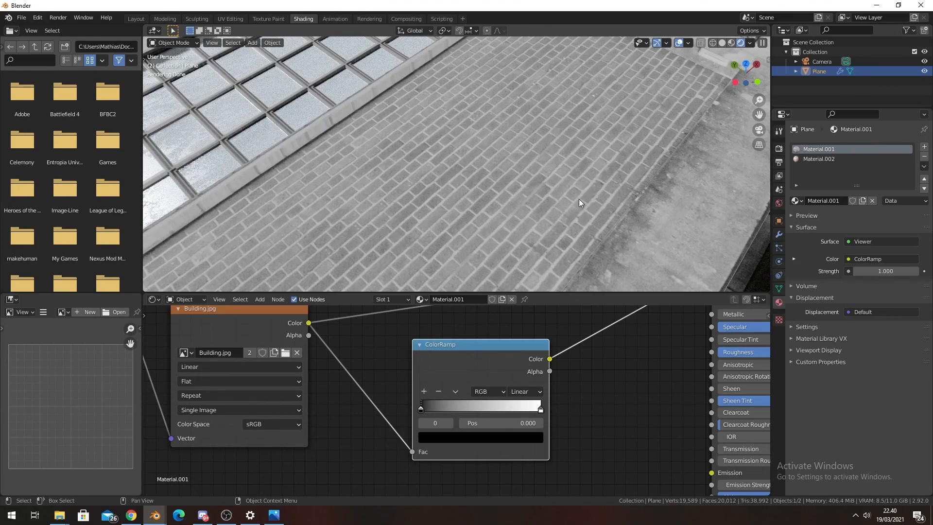
mouse_move(661, 231)
middle_mouse_down("shift")
mouse_move(577, 197)
mouse_move(523, 206)
middle_mouse_up("shift")
mouse_move(503, 389)
middle_mouse_down()
mouse_move(464, 377)
mouse_move(435, 409)
middle_mouse_up()
scroll(523, 235, "down", 3)
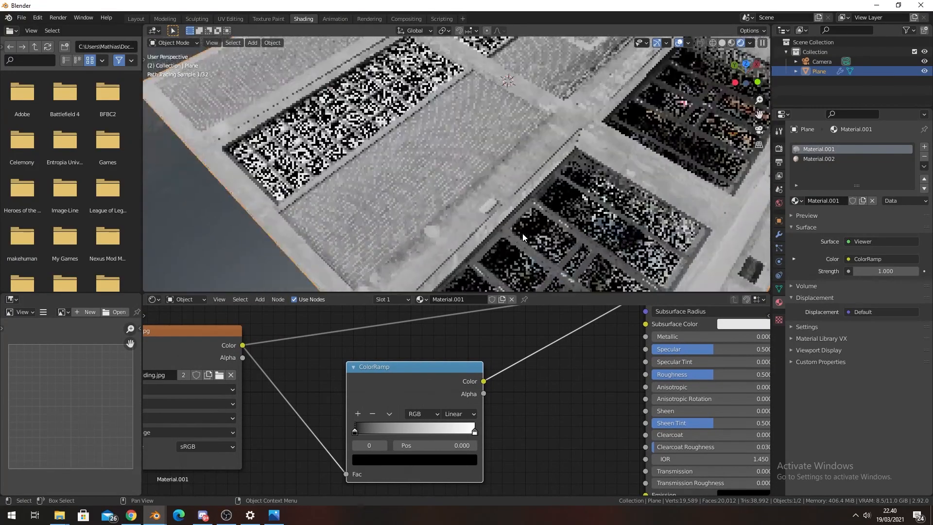
- Try to swap the ColorRamp's light and dark areas by adding a stop and reordering black and white
left_click_drag(473, 430, 438, 433)
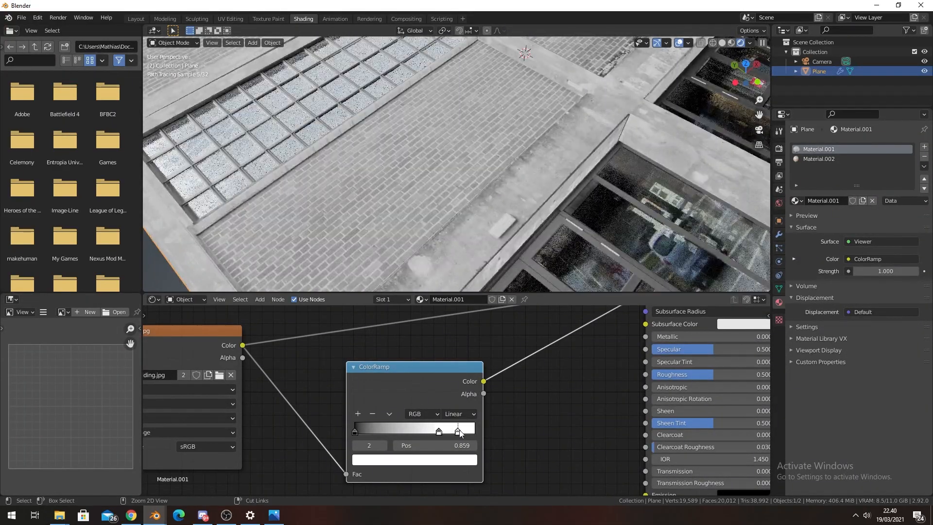
left_click(414, 459)
left_click_drag(450, 361, 404, 433)
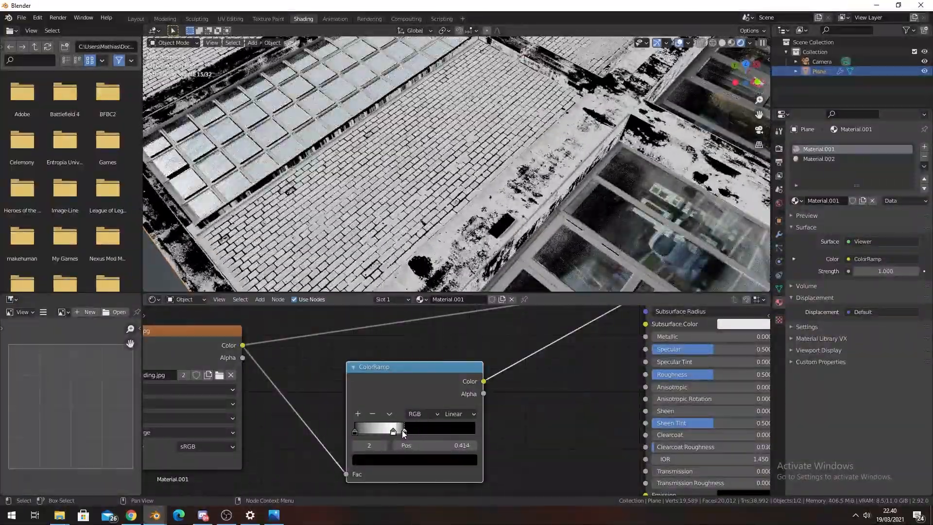
scroll(381, 220, "down", 3)
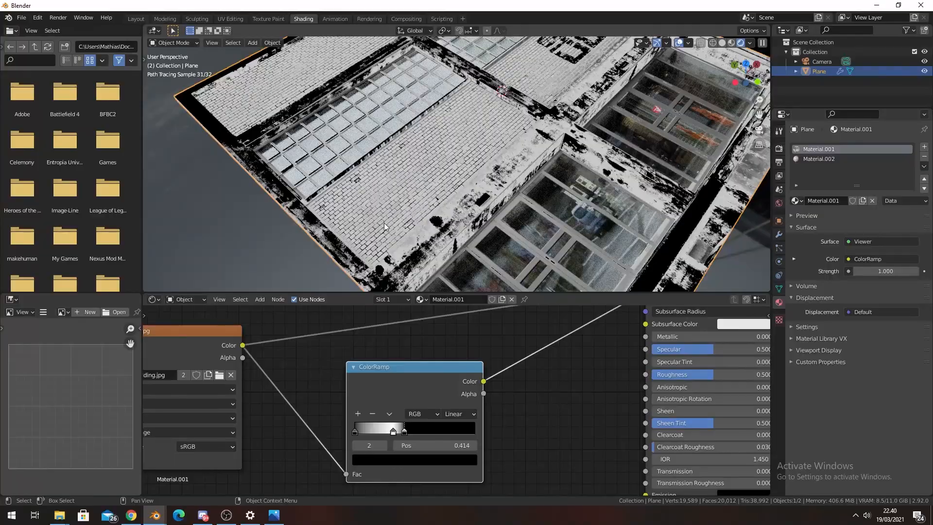
middle_click_drag(383, 221, 413, 228, "shift")
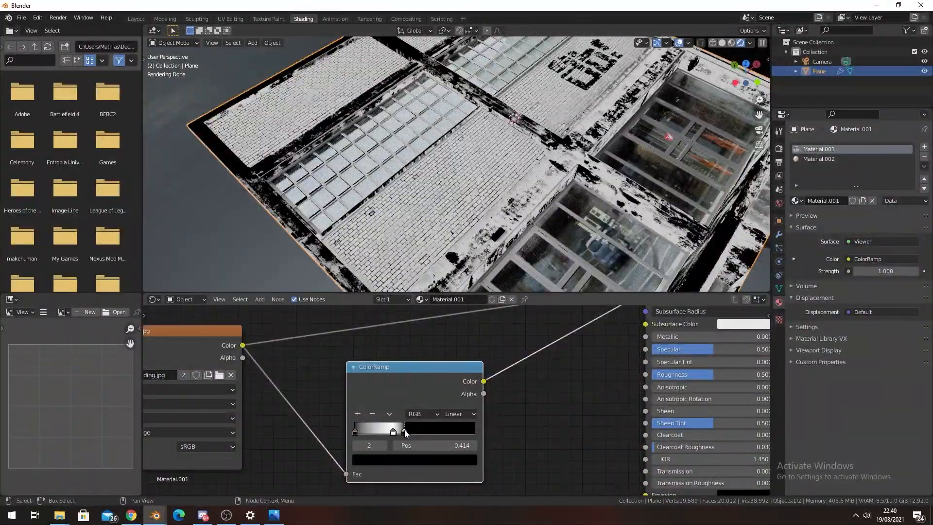
left_click_drag(394, 431, 486, 423)
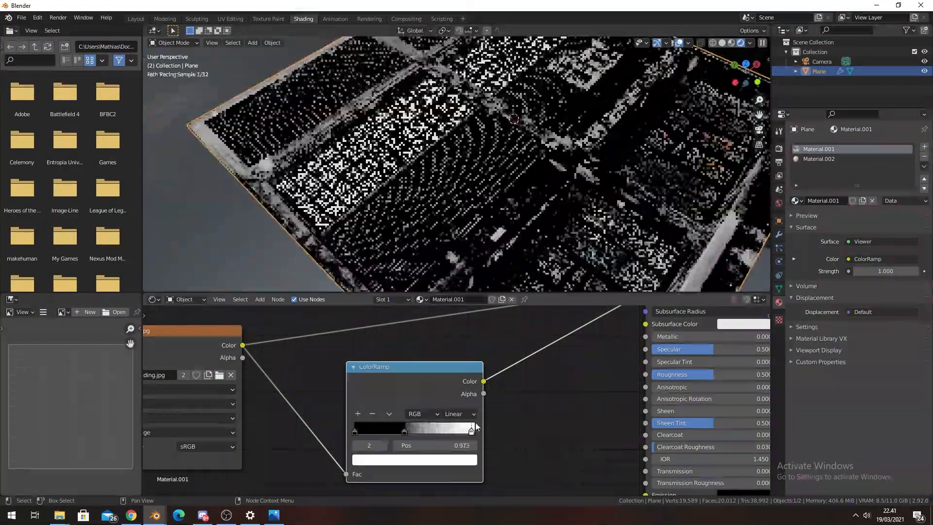
- Undo all the ColorRamp stop changes
key("ctrl+z")
key("ctrl+z")
key("ctrl+z")
key("ctrl+z")
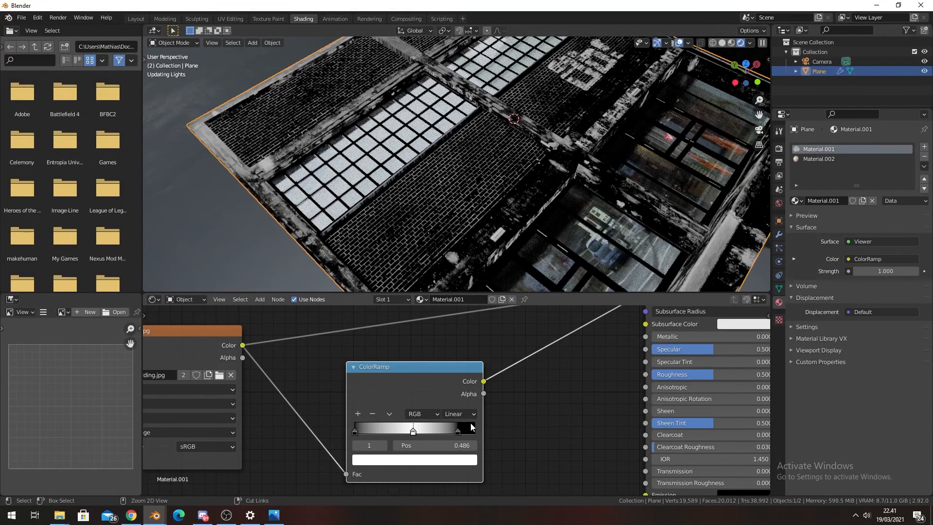
key("ctrl+z")
key("ctrl+z")
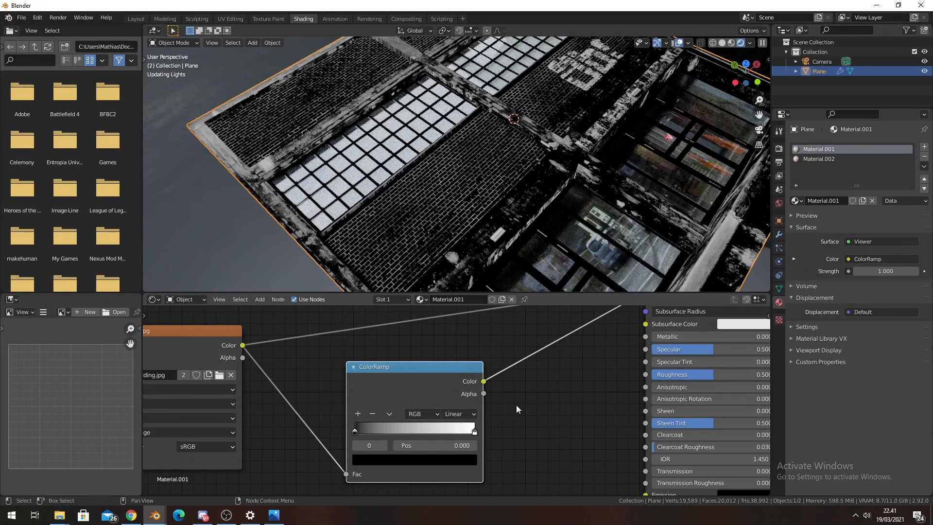
- Add an Invert node behind the ColorRamp and place it beside the ramp
key("shift+a")
left_click(498, 383)
type("invert")
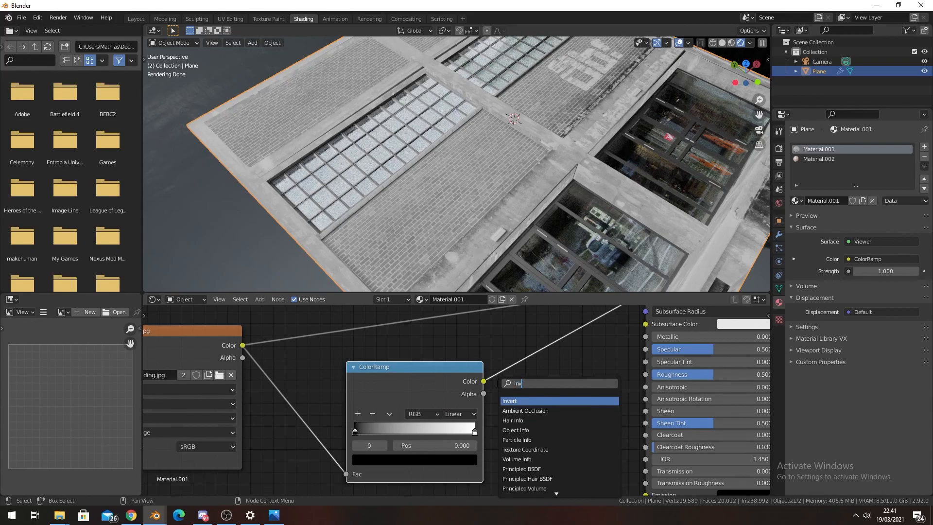
key("Return")
left_click(492, 351)
middle_click_drag(549, 429, 448, 421)
scroll(494, 407, "down", 2)
left_click_drag(457, 368, 440, 434)
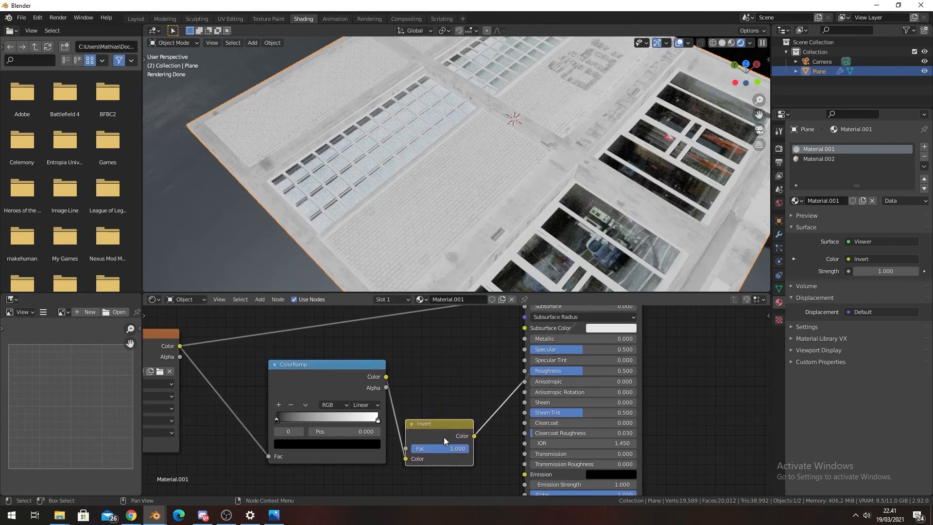
- Add a Bump node after the Invert node and connect its output to the Principled BSDF's Normal input
middle_click_drag(439, 433, 410, 396)
key("shift+a")
left_click(419, 384)
type("bump")
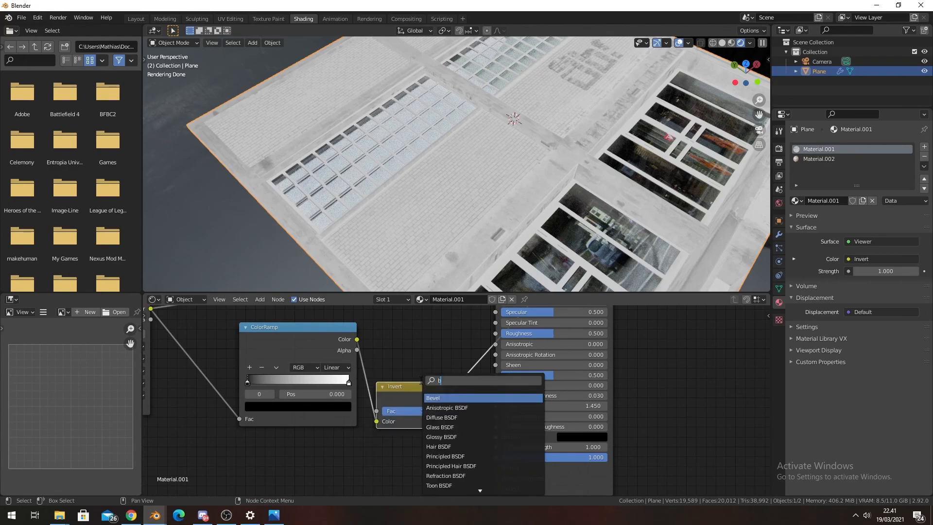
key("Return")
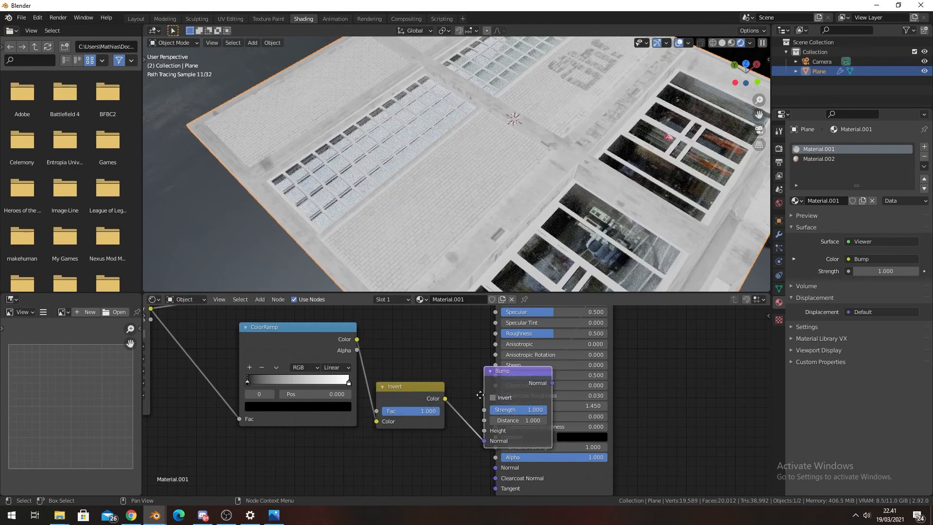
left_click(480, 369)
middle_click_drag(526, 379, 479, 358)
left_click_drag(505, 361, 448, 446)
- Move the Principled BSDF and Material Output clear of the Bump node and preview the full Principled shader
middle_click_drag(597, 377, 436, 518)
scroll(459, 262, "down", 3)
scroll(379, 348, "down", 2)
left_click_drag(349, 343, 490, 356)
key("g")
left_click(600, 365)
left_click(504, 346, "ctrl+shift")
scroll(475, 333, "up", 2)
scroll(479, 173, "up", 8)
middle_click_drag(507, 193, 520, 186)
scroll(509, 248, "down", 5)
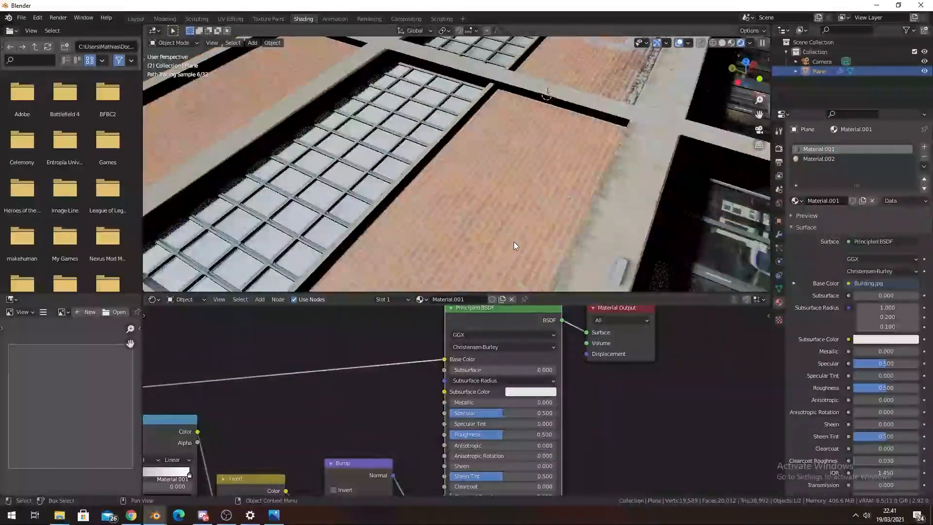
- Set the Bump node's strength to 0.200 and check the brick relief
middle_click_drag(416, 372, 452, 301)
scroll(396, 397, "up", 2)
key("Return")
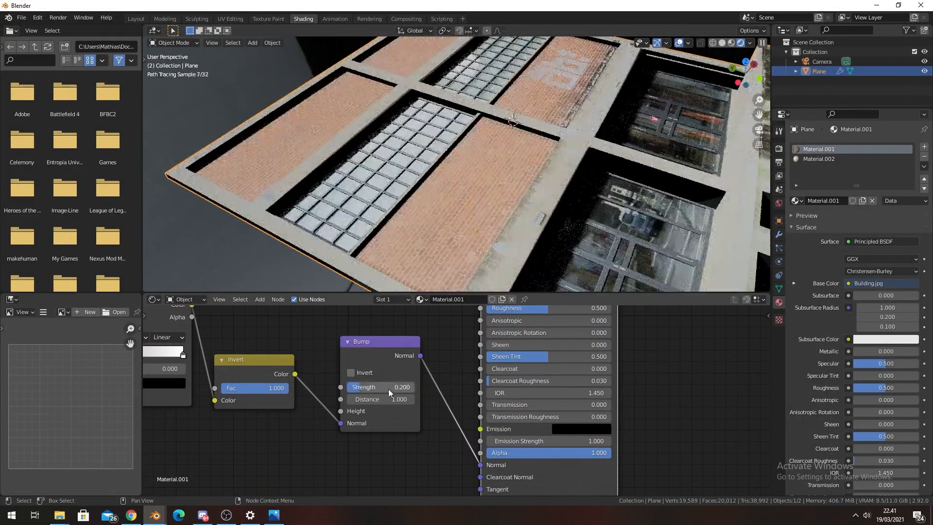
scroll(486, 203, "up", 3)
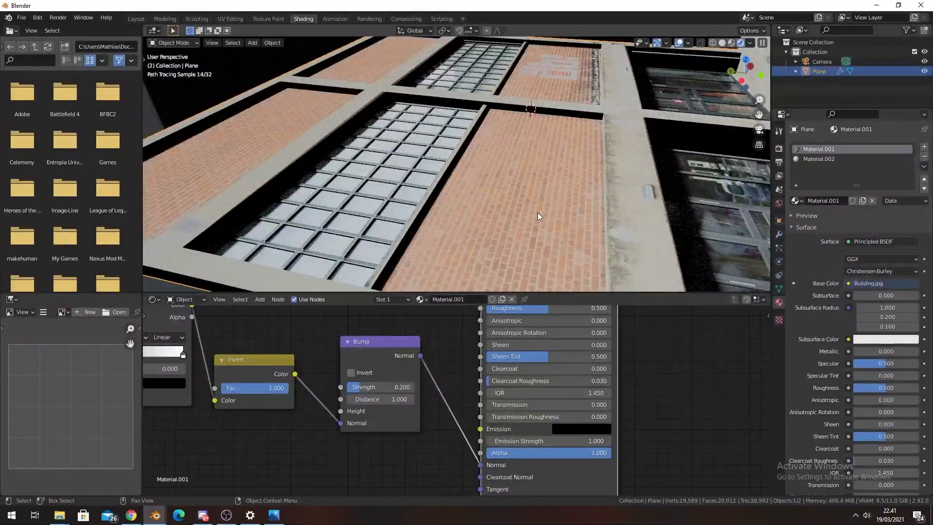
- Set the Invert node's Fac to 0.000 and the Bump strength to 0.242
scroll(281, 396, "down", 6)
middle_click_drag(361, 311, 492, 371)
left_click_drag(228, 382, 272, 356)
left_click_drag(478, 452, 444, 452)
middle_click_drag(566, 226, 516, 213, "shift")
scroll(529, 181, "up", 6)
scroll(534, 176, "down", 6)
scroll(538, 172, "down", 2)
left_click_drag(545, 450, 440, 347)
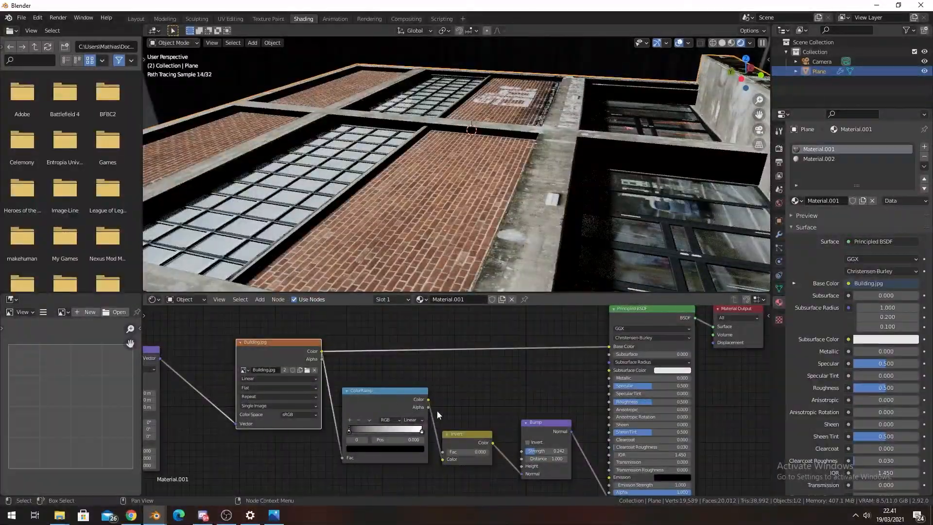
- Connect the ColorRamp's Color output to the Principled BSDF's Roughness input and check the facade
left_click_drag(428, 399, 608, 401)
scroll(488, 206, "down", 3)
middle_click_drag(559, 146, 529, 210)
scroll(529, 211, "up", 3)
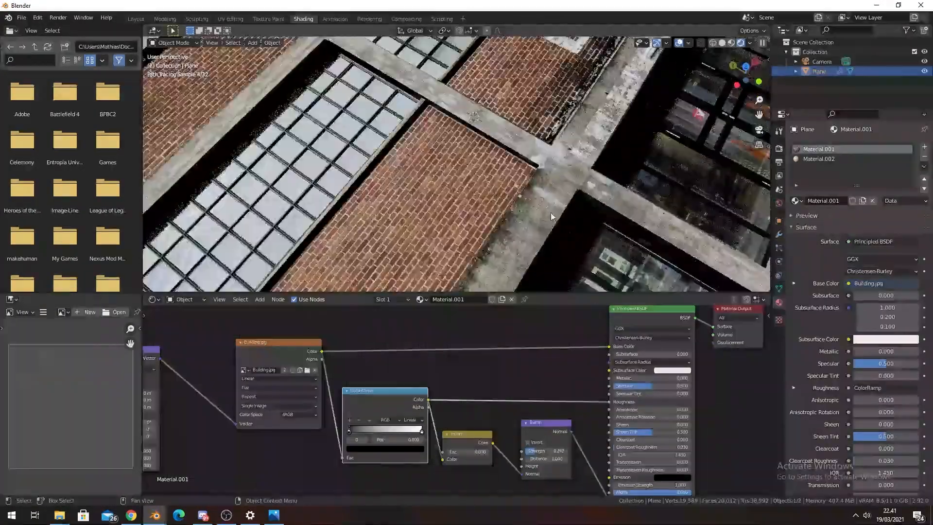
- Set the Invert node's Fac to 0.706 and review the whole facade
scroll(528, 211, "down", 2)
left_click_drag(448, 452, 474, 453)
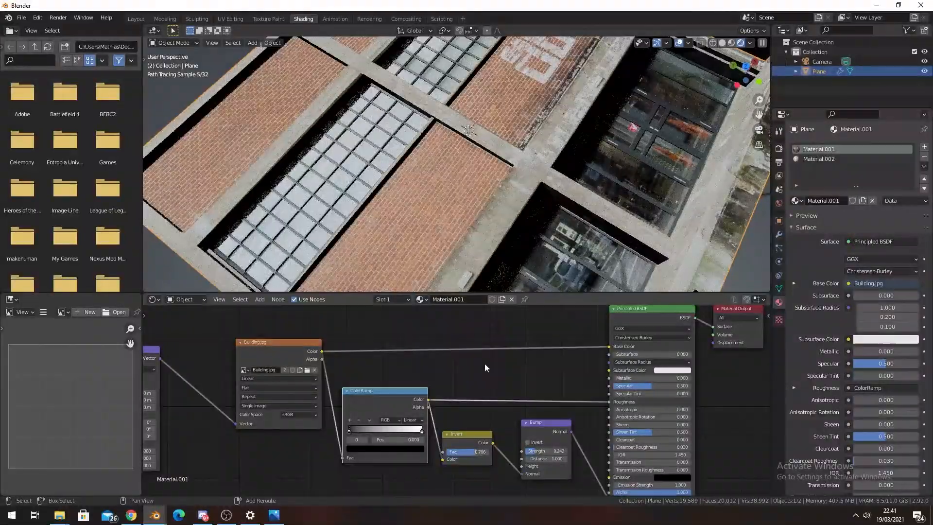
scroll(449, 136, "down", 5)
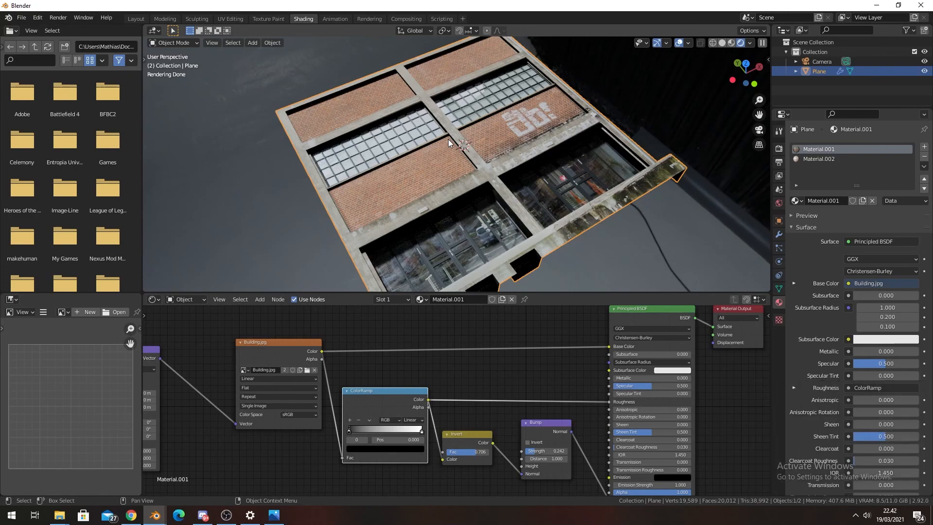
- Add two loop cuts in Edit Mode around the small light fixture on the concrete beam above the doors
scroll(448, 139, "up", 8)
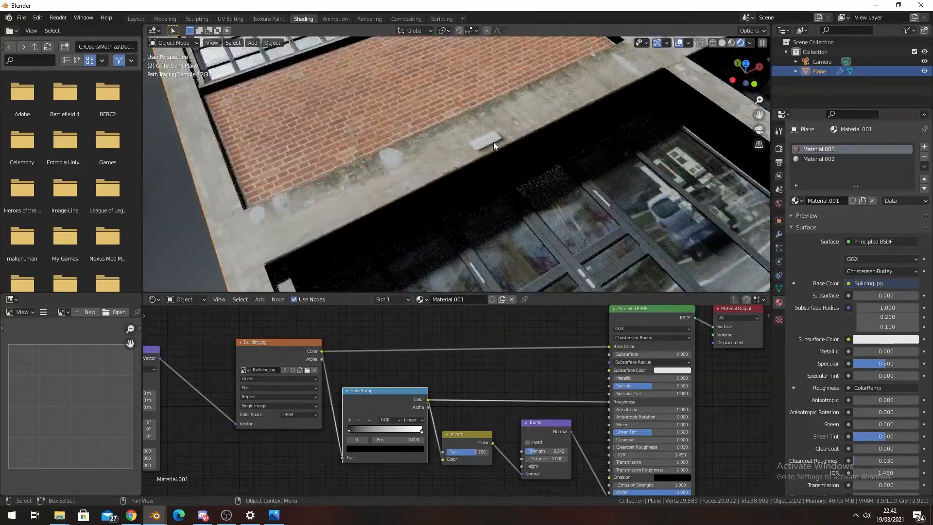
key("Tab")
key("ctrl+r")
left_click(492, 153)
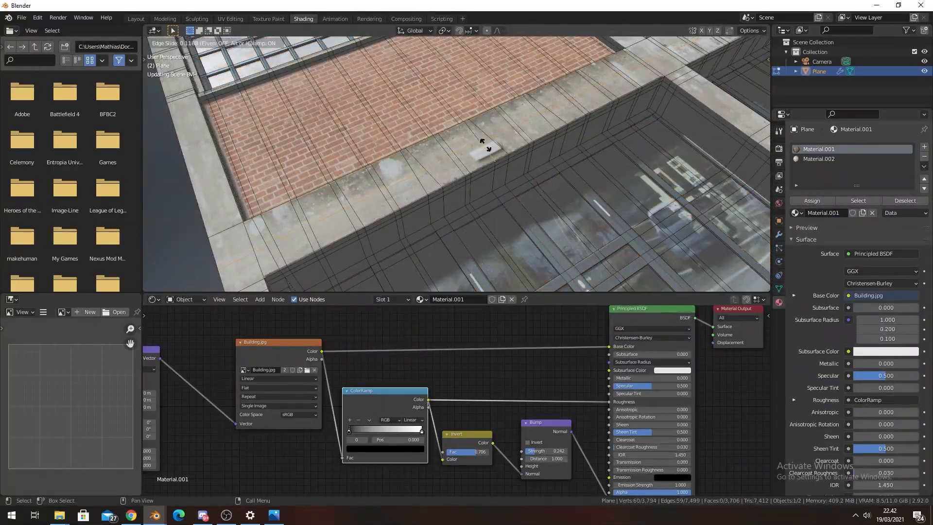
left_click(485, 144)
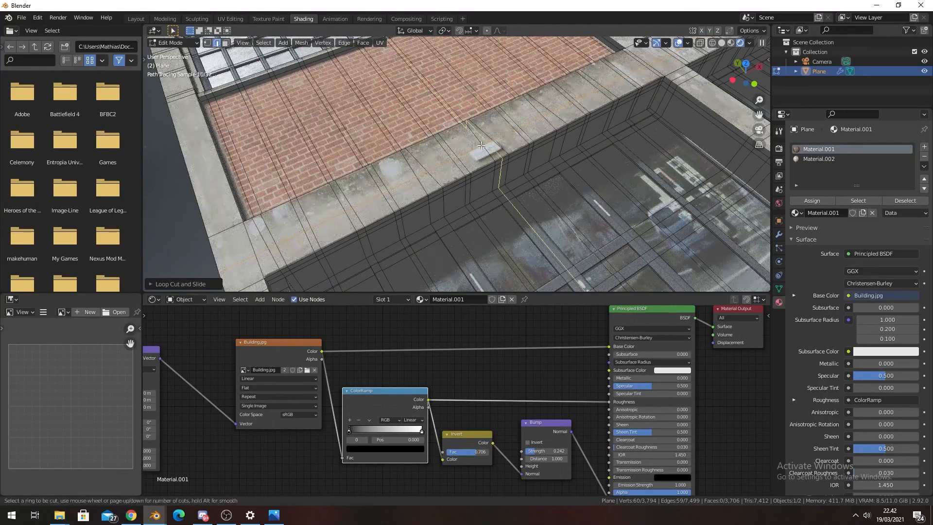
key("ctrl+r")
left_click(493, 152)
left_click(492, 152)
- Extrude the light fixture's two faces slightly out from the concrete beam and return to Object Mode
key("3")
left_click(490, 150)
left_click(490, 149, "shift")
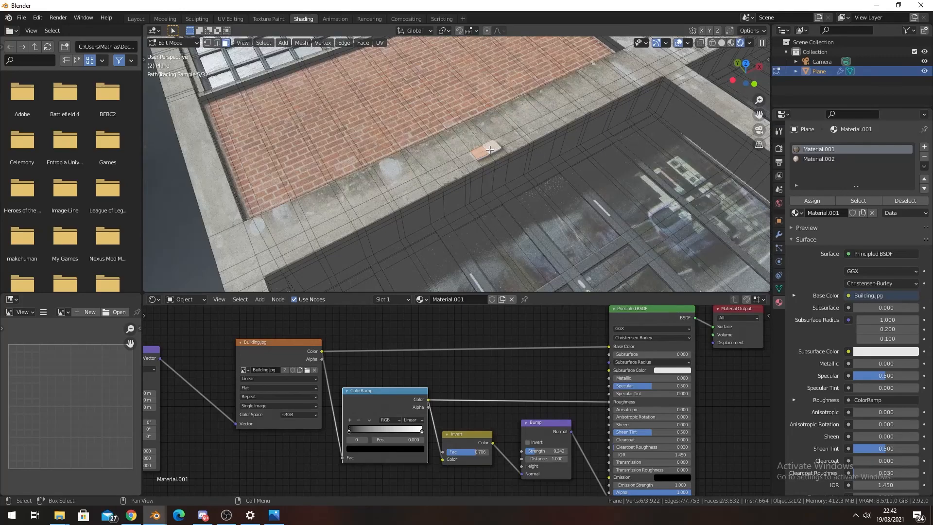
key("g")
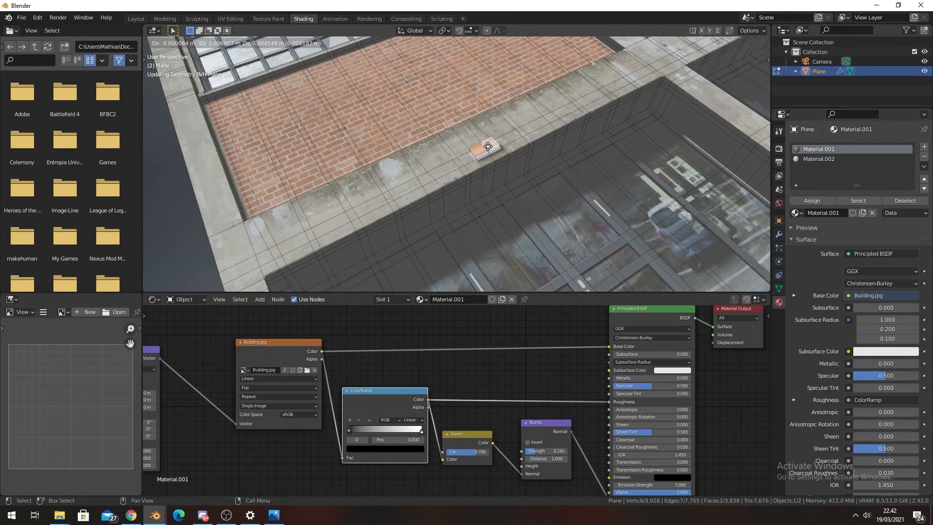
left_click(487, 146)
key("Tab")
scroll(492, 160, "down", 2)
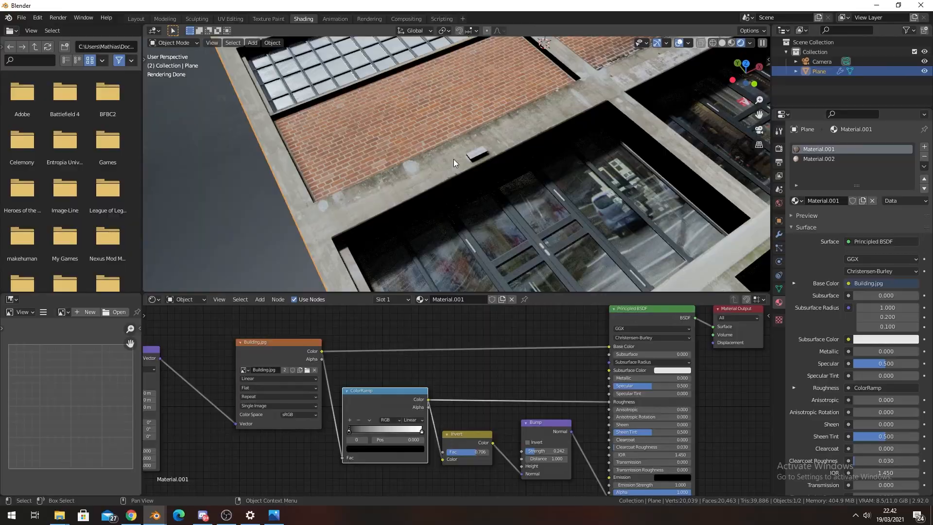
mouse_move(453, 159)
middle_mouse_down()
mouse_move(687, 184)
mouse_move(608, 178)
middle_mouse_up()
mouse_move(621, 134)
middle_mouse_down()
mouse_move(565, 247)
mouse_move(598, 133)
mouse_move(574, 163)
middle_mouse_up()
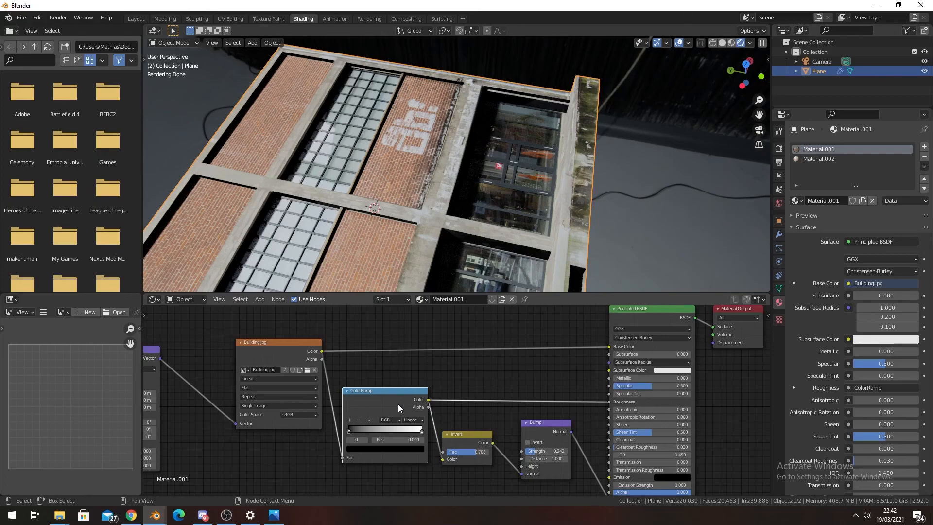
left_click(226, 515)
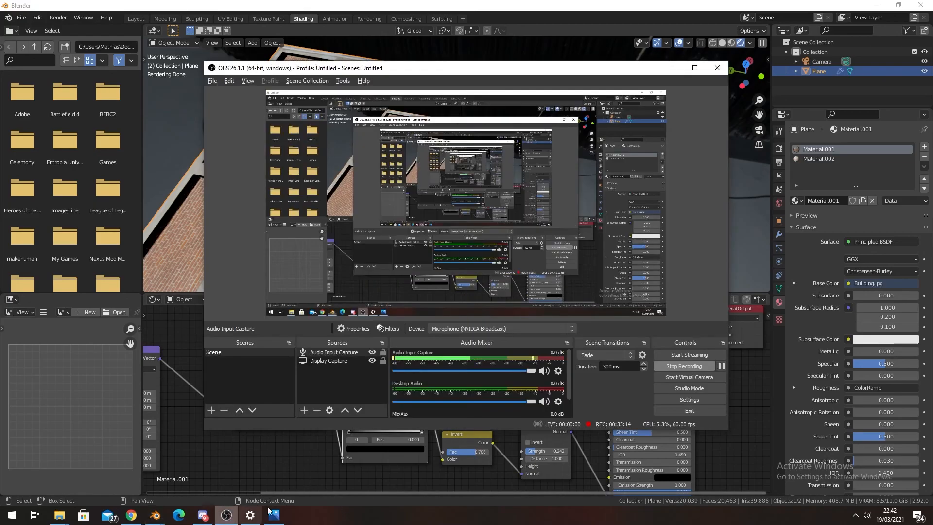